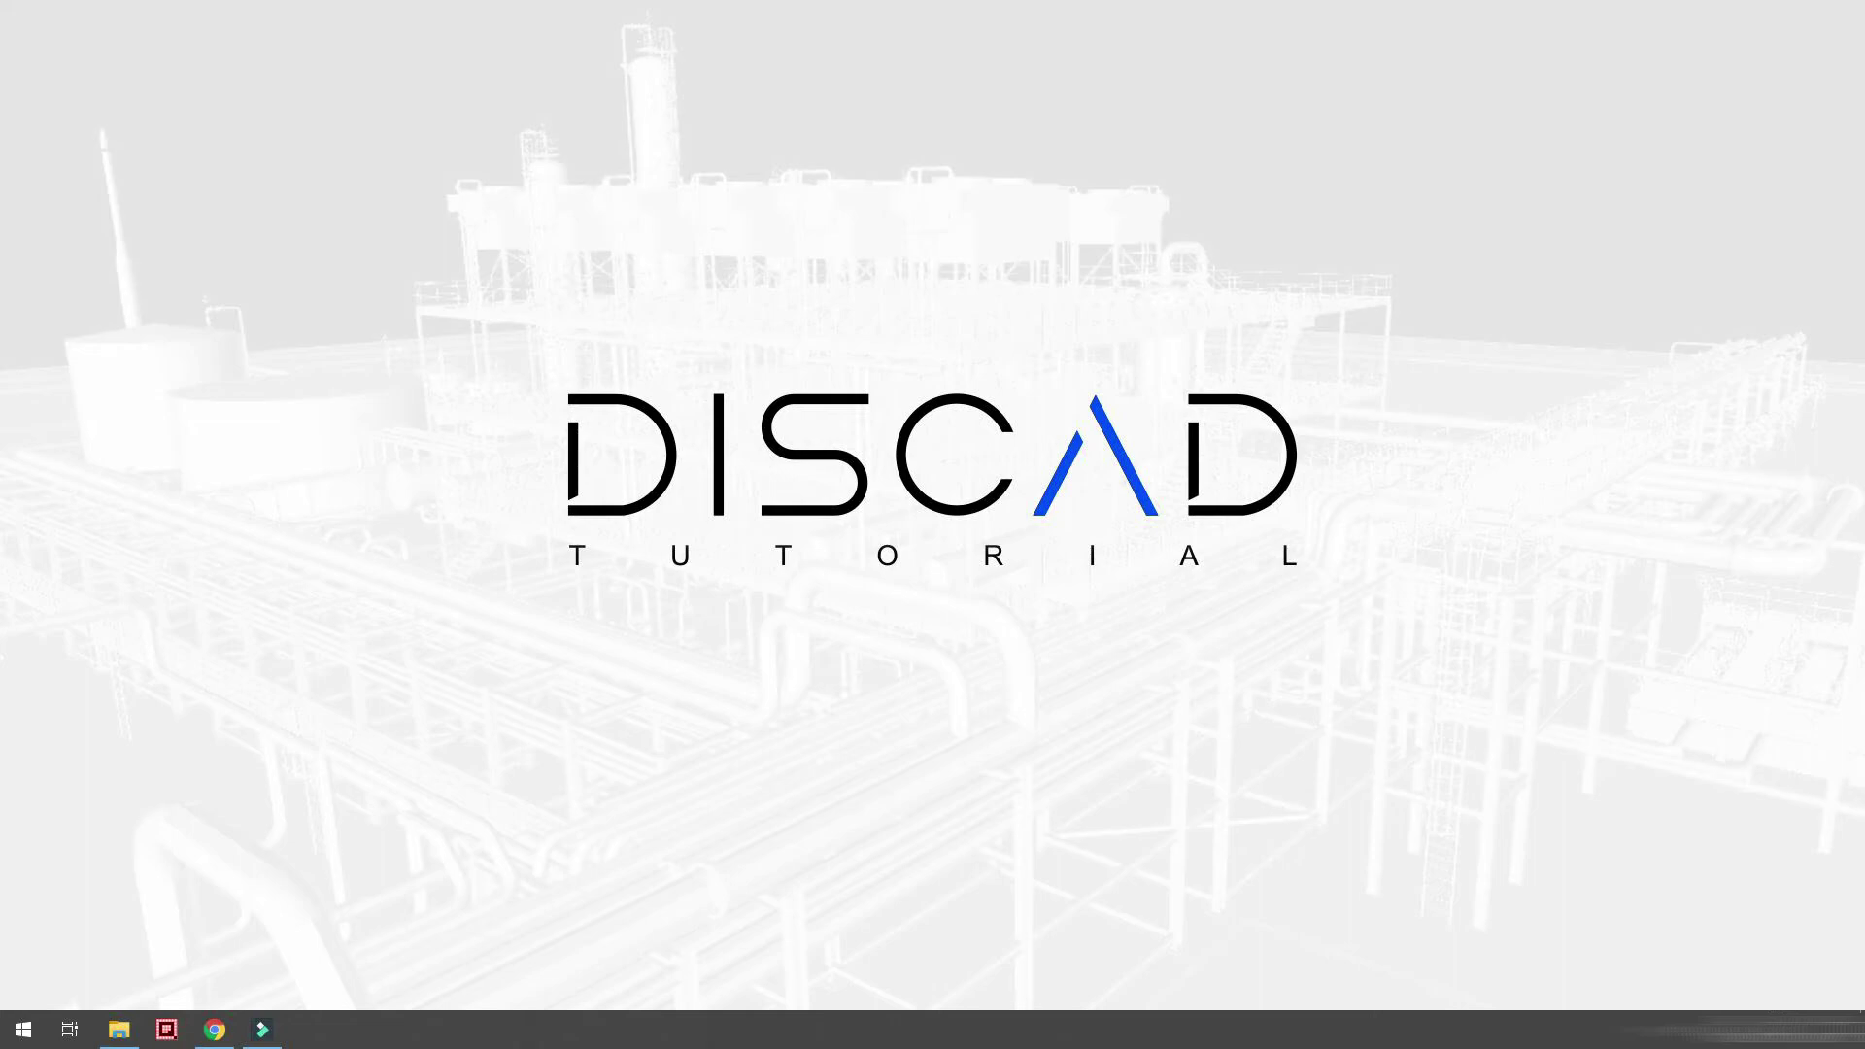
# - Enter sheet 1 OF 1 and revision A in the title block attributes
pyautogui.press('Return')
pyautogui.write('1 OF 1')
pyautogui.press('Return')
pyautogui.write('A')
pyautogui.press('Return')
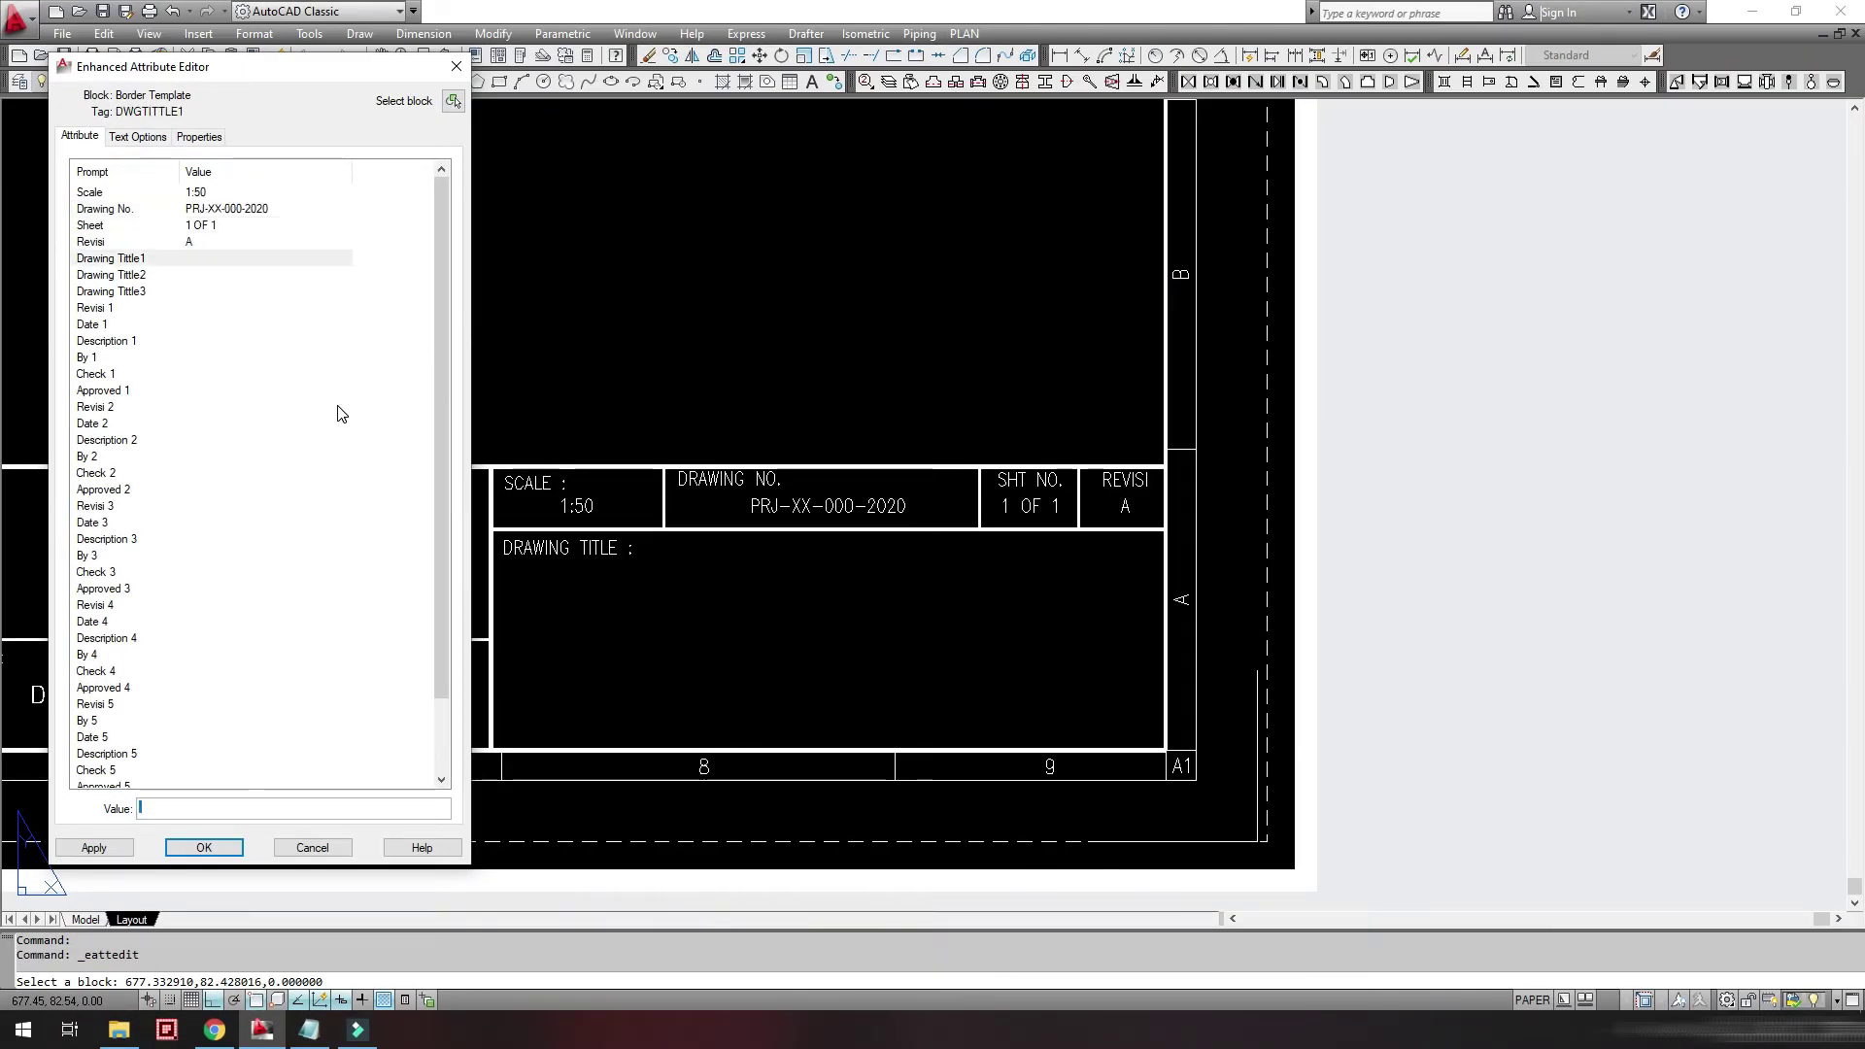
# - Enter drawing titles DISCAD PROJECT and CARA MEMBUAT TEMPLATE BORDER, then type AUTOCAD
pyautogui.write('DISCAD PROJECT')
pyautogui.press('Return')
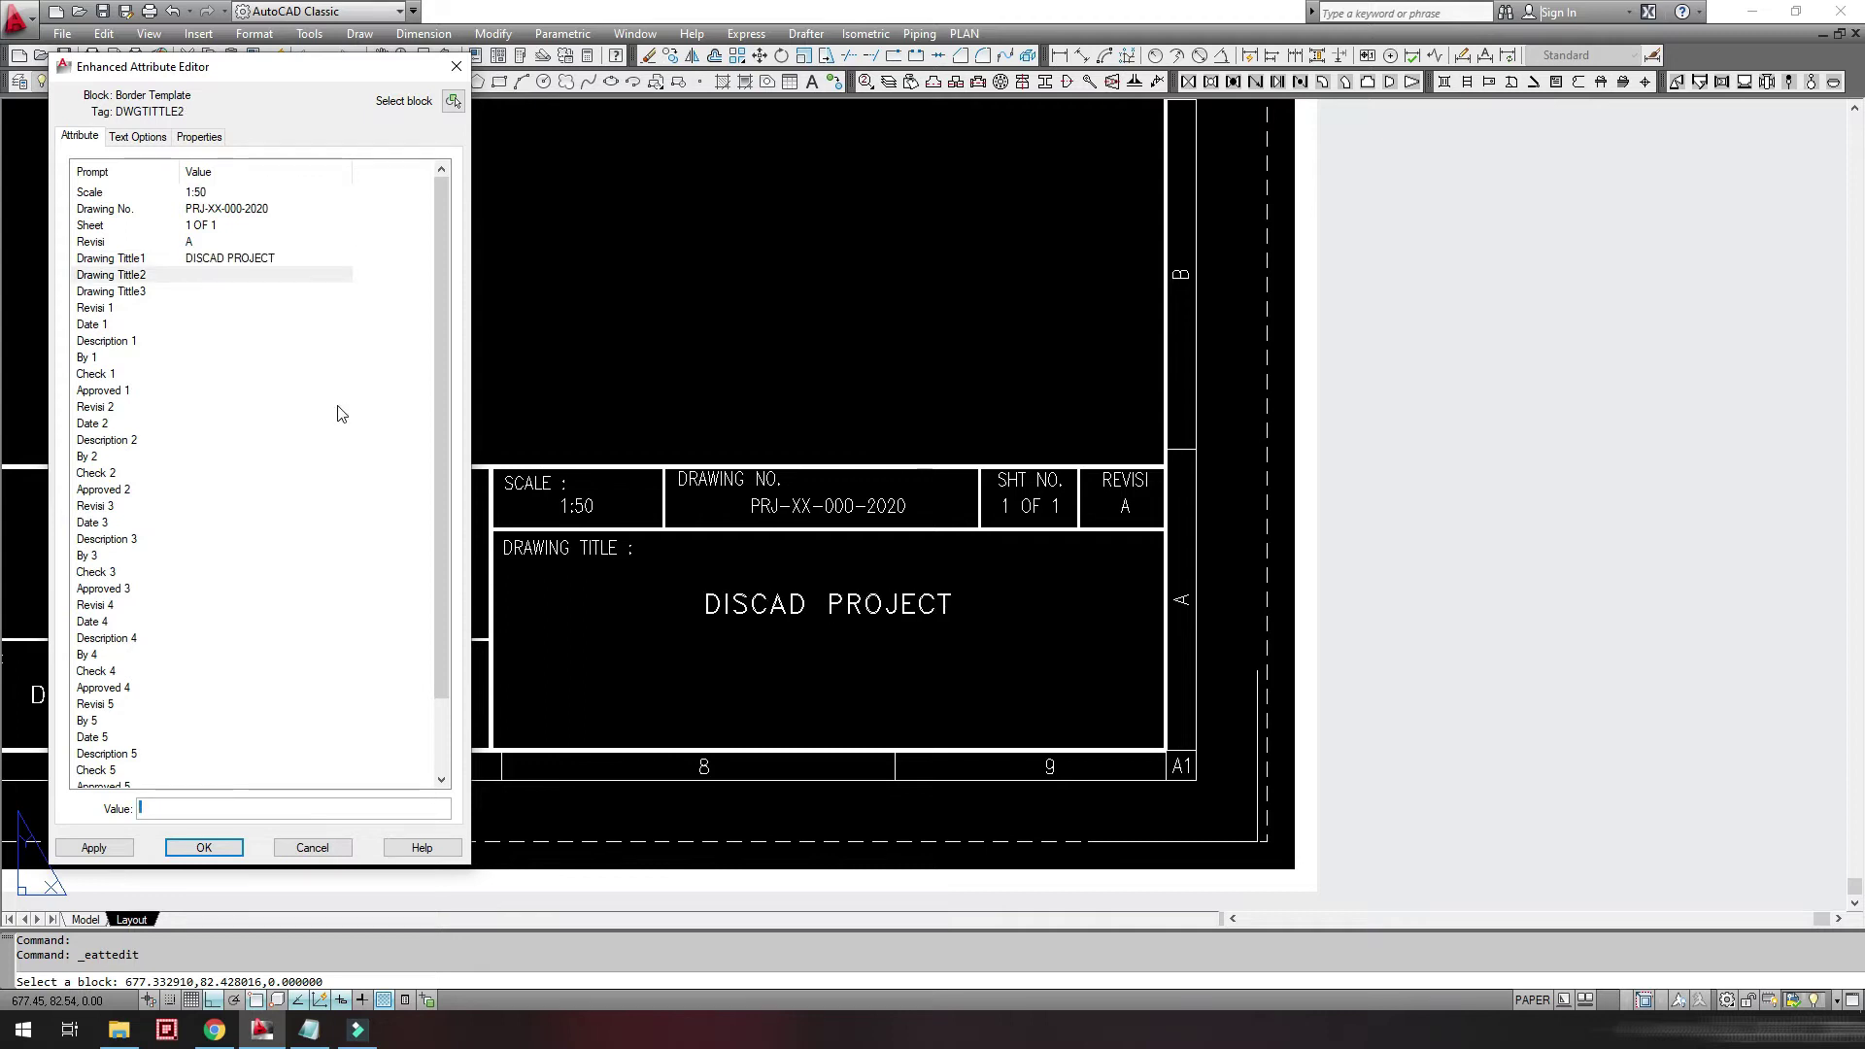
pyautogui.write('T TEMPLATE BORDER')
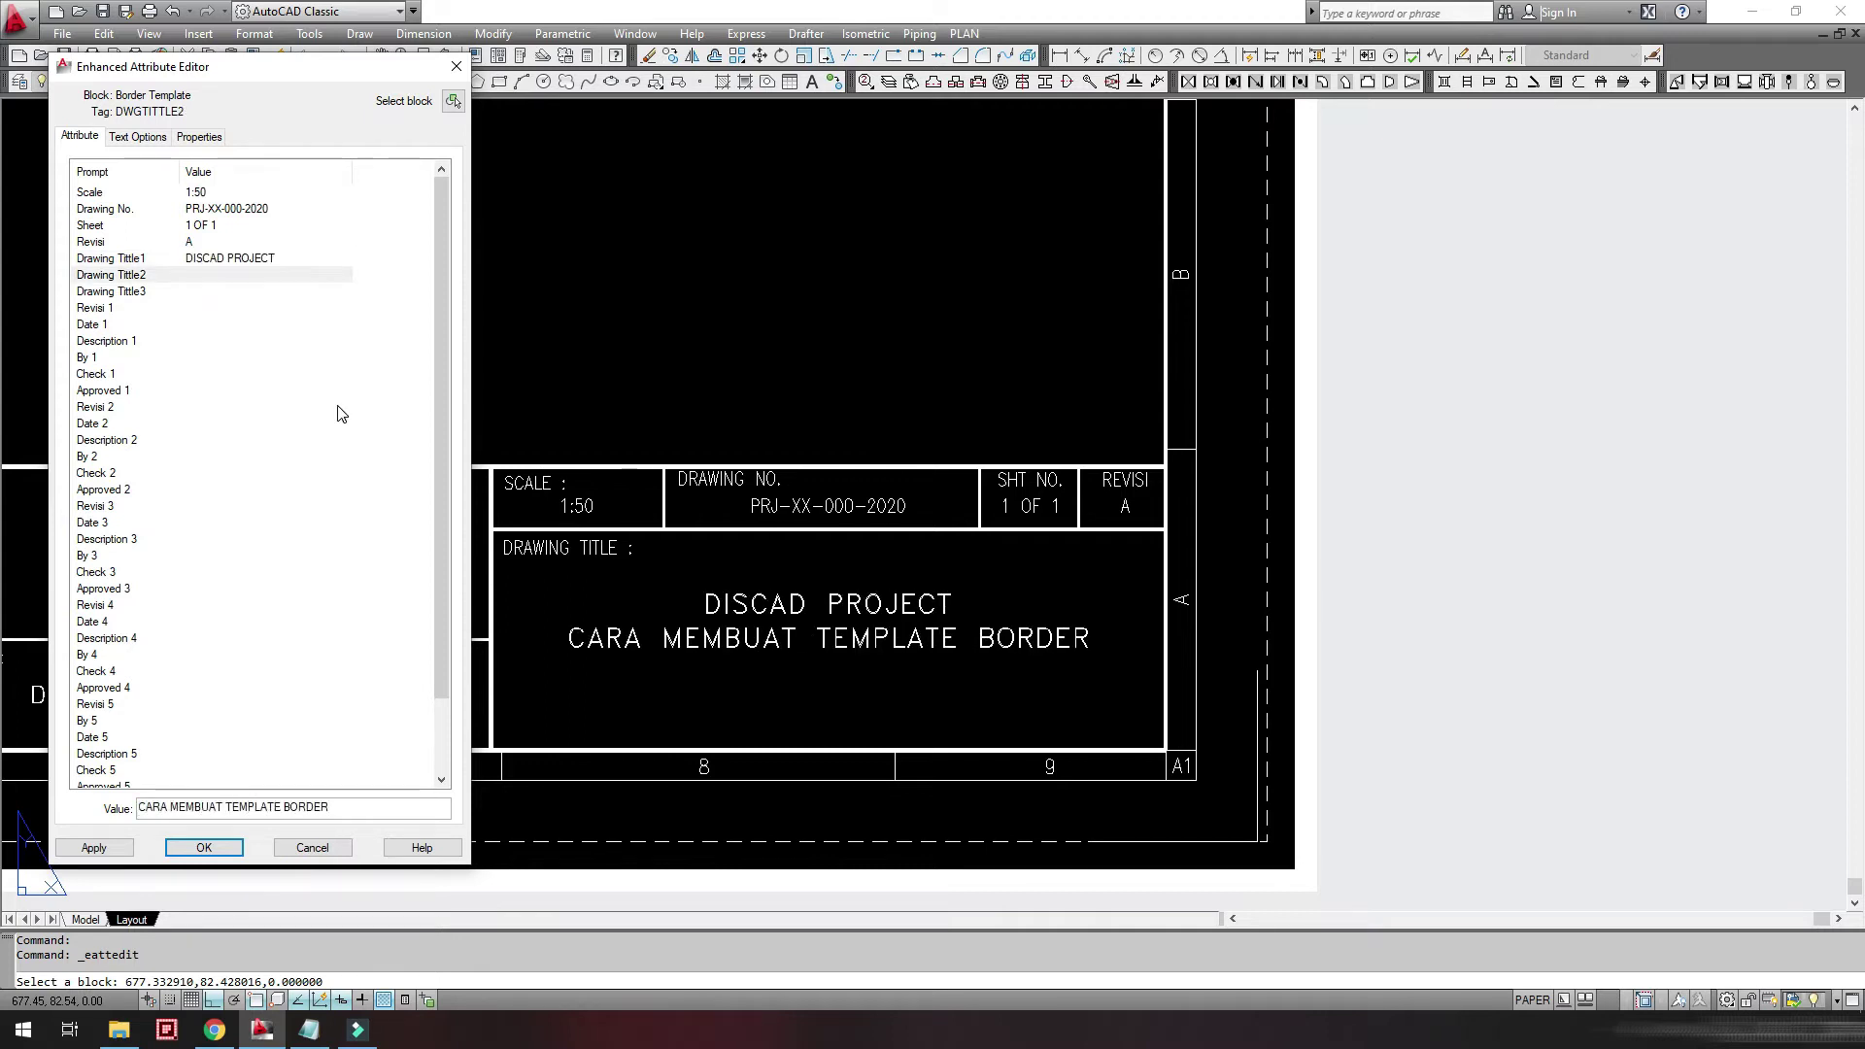
pyautogui.press('Return')
pyautogui.write('AUTOCAD')
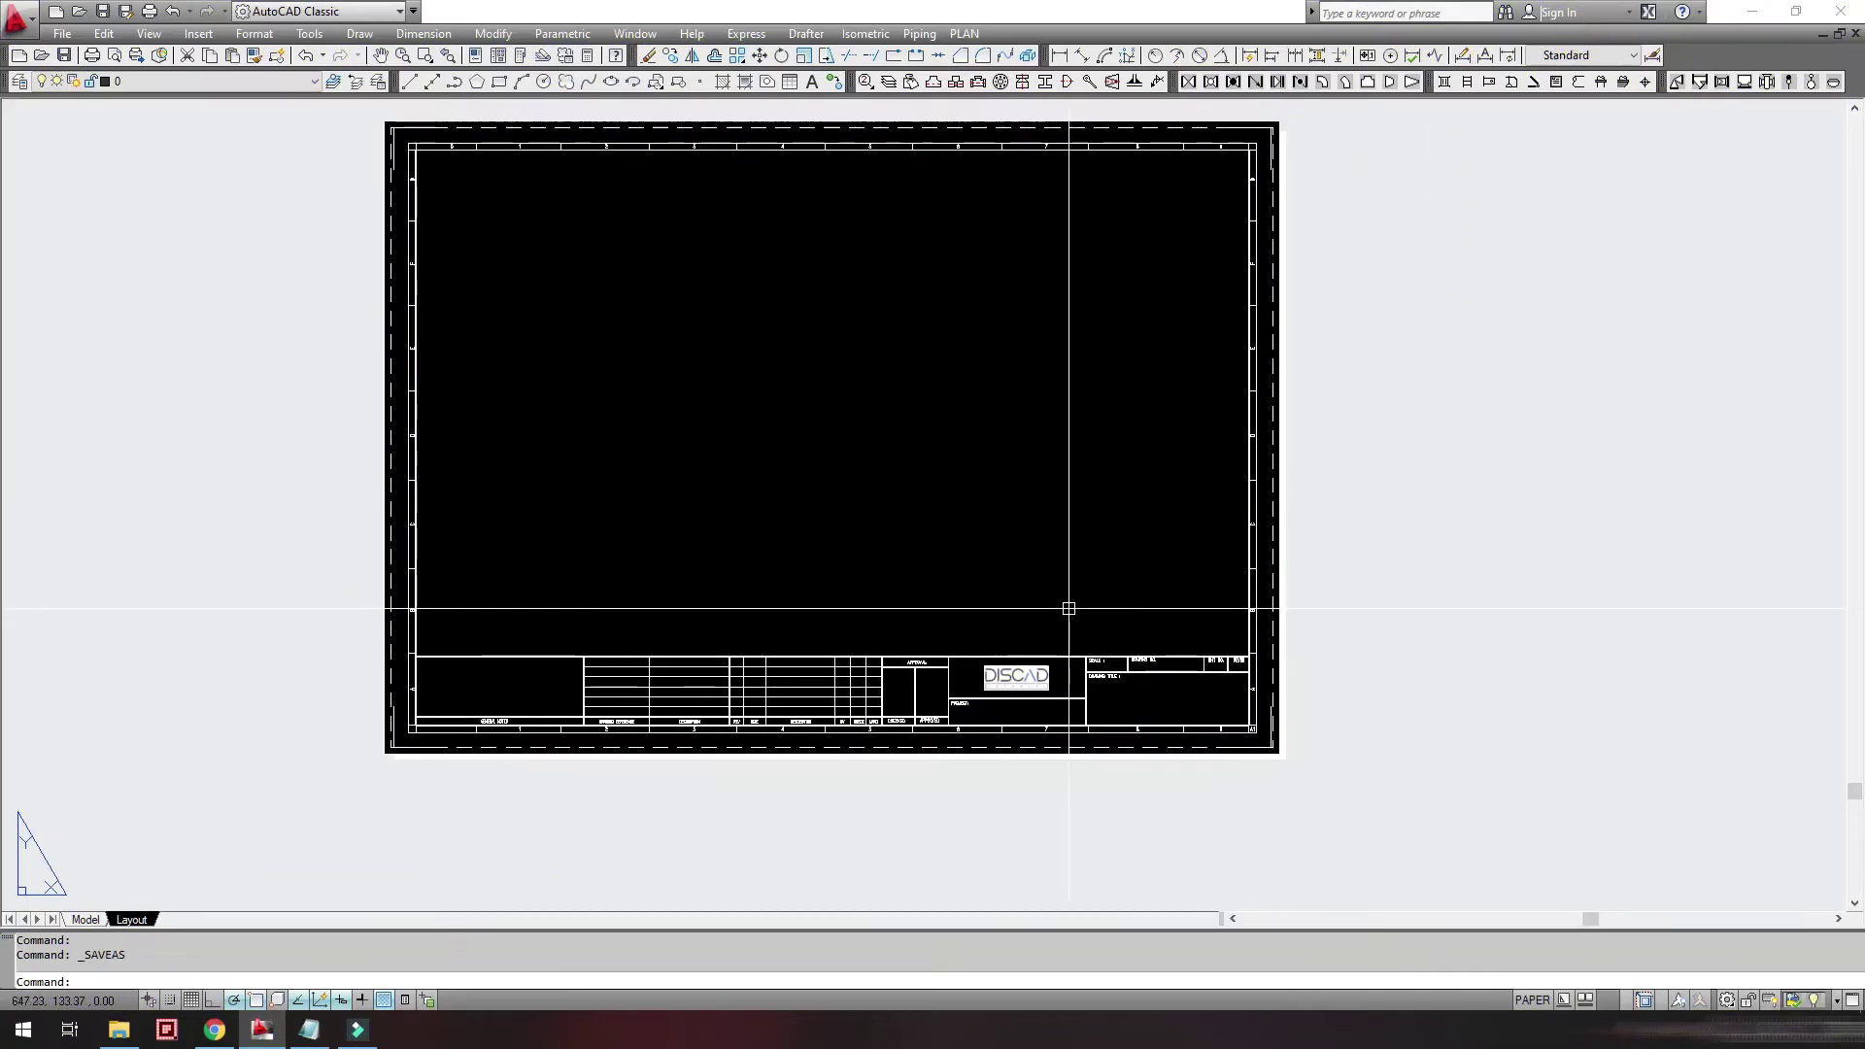
# - Pan and zoom the layout to frame the title block
pyautogui.moveTo(1109, 619); pyautogui.dragTo(1118, 684, button='middle')
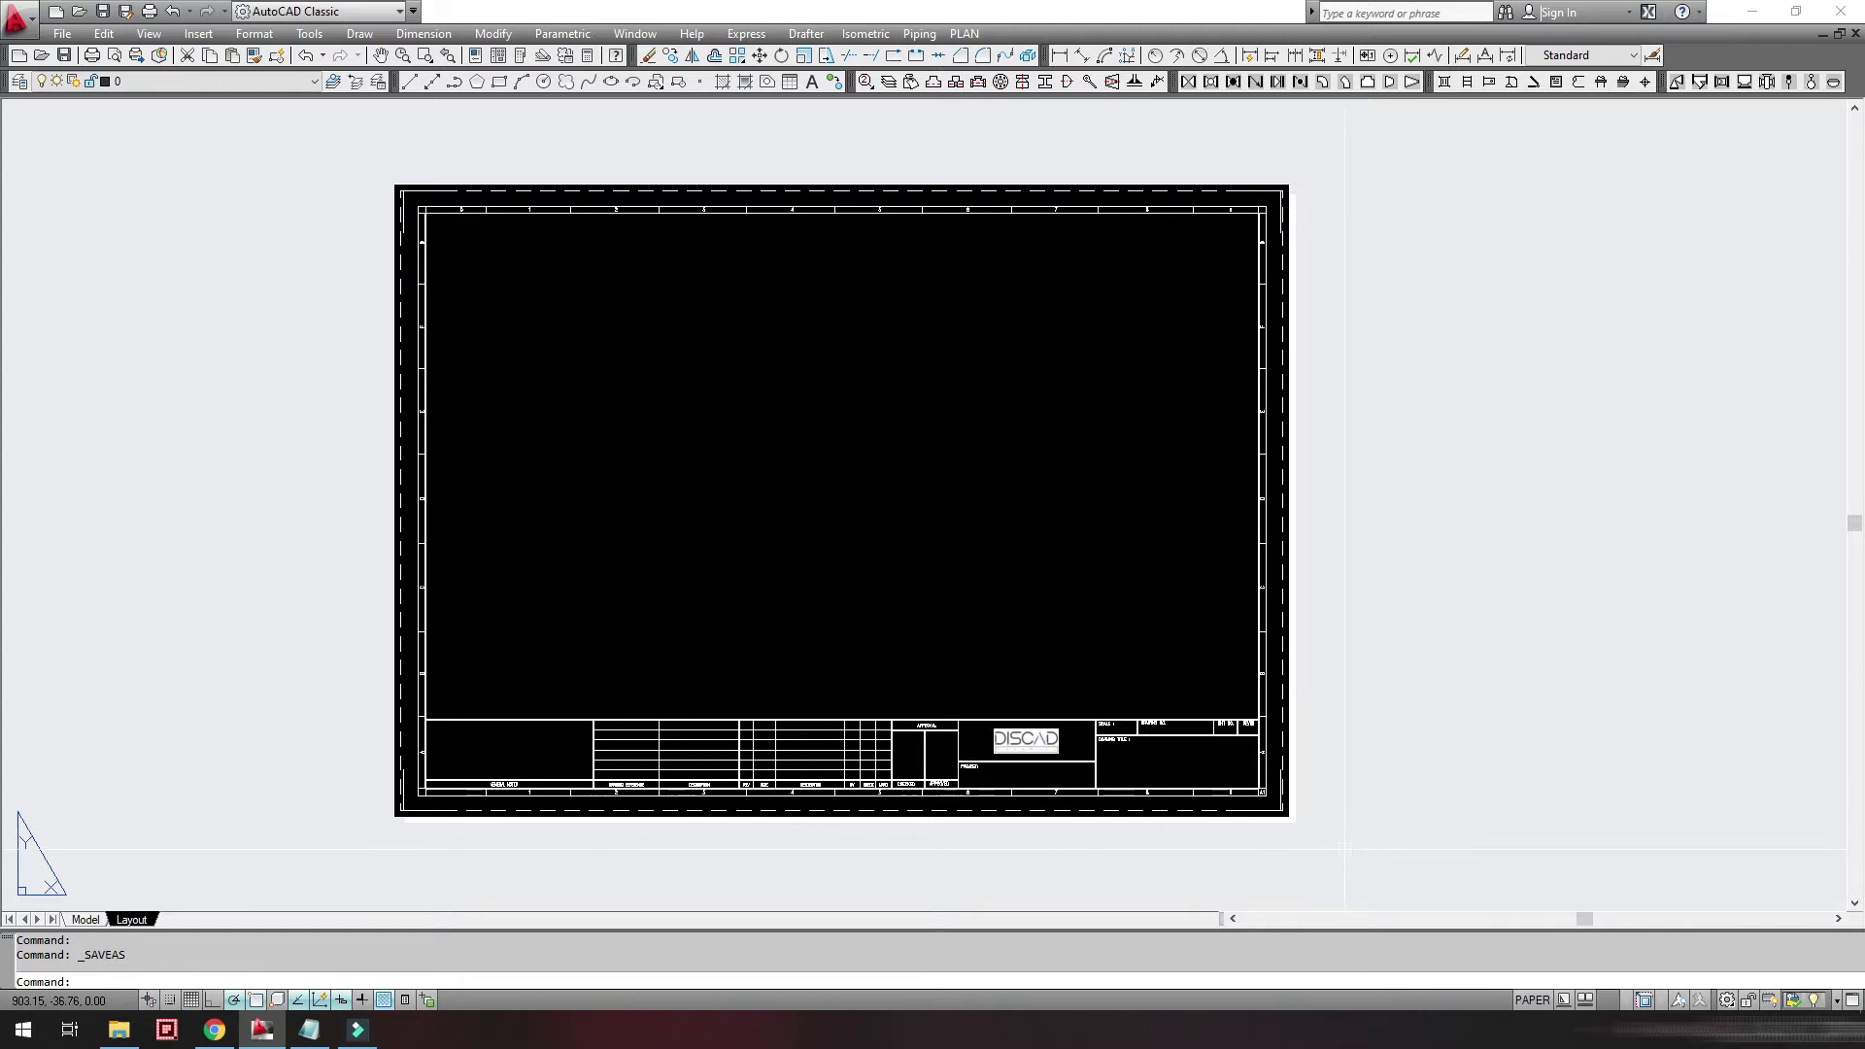
pyautogui.scroll(5, 1258, 821)
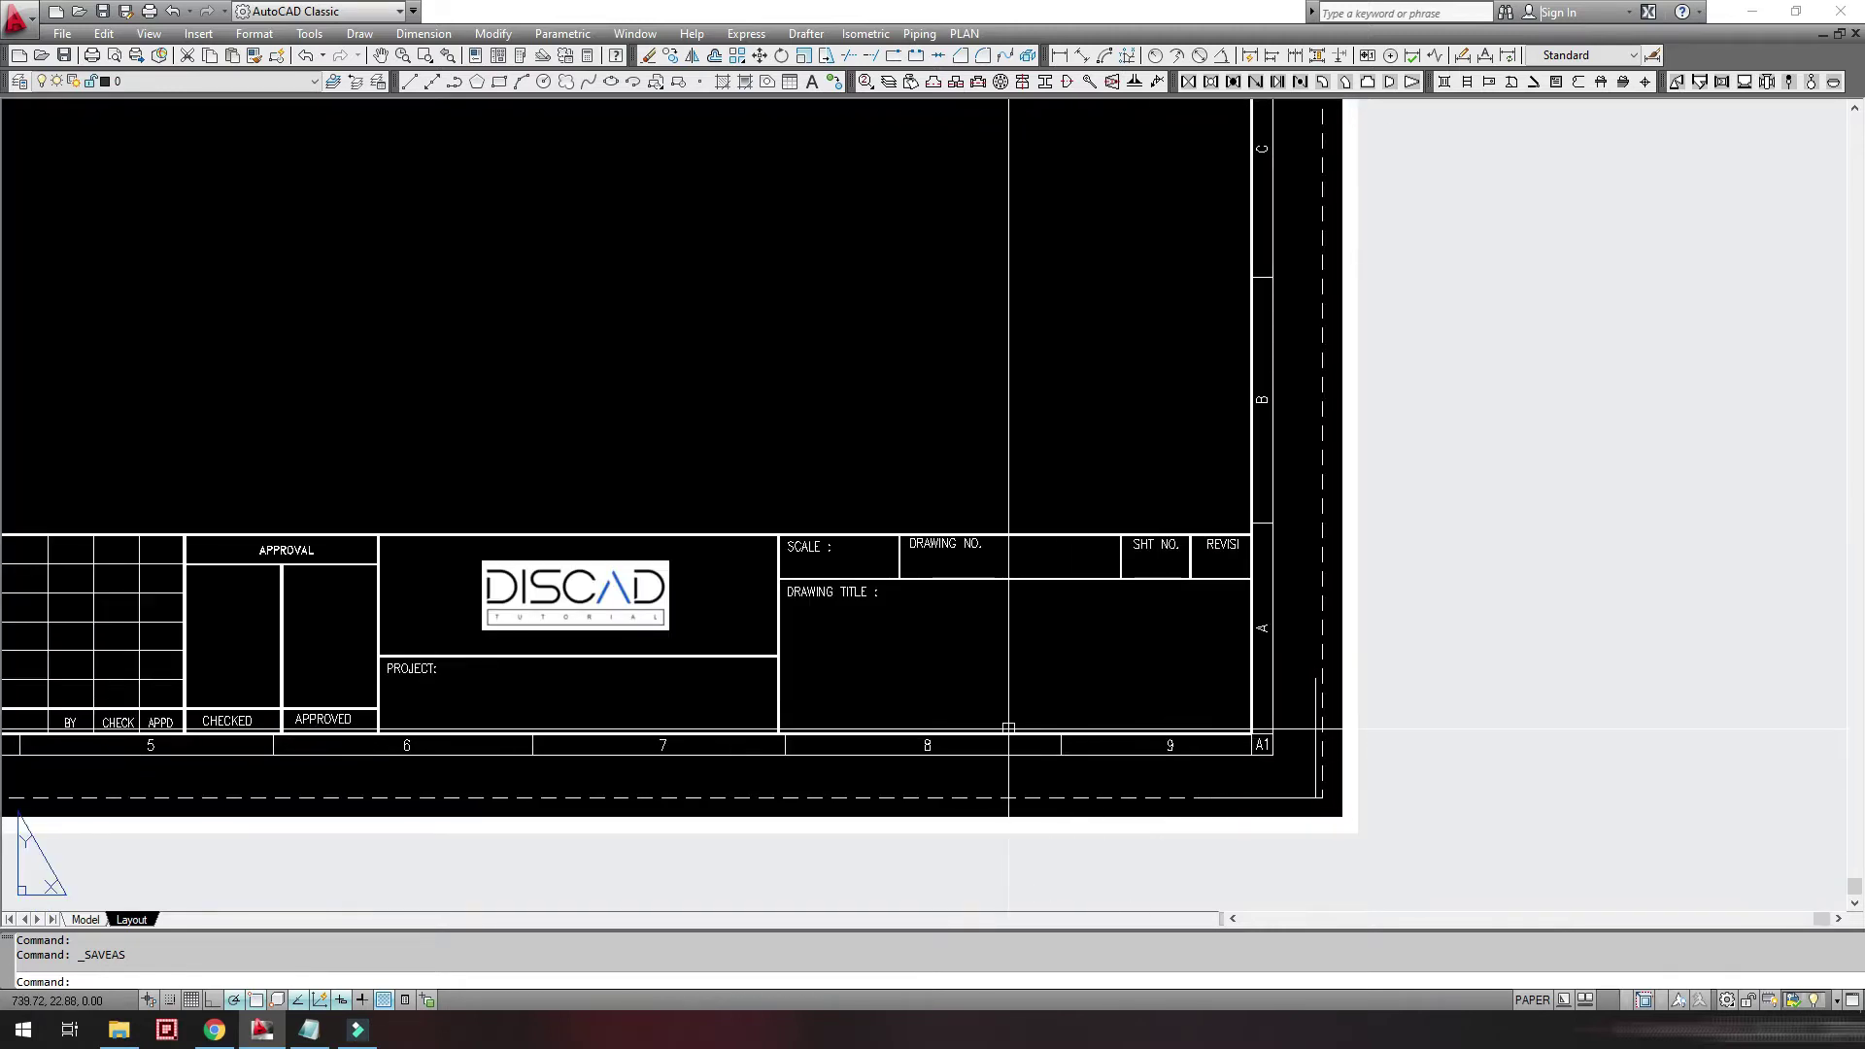
pyautogui.scroll(2, 1007, 728)
pyautogui.moveTo(1023, 732); pyautogui.dragTo(1144, 758, button='middle')
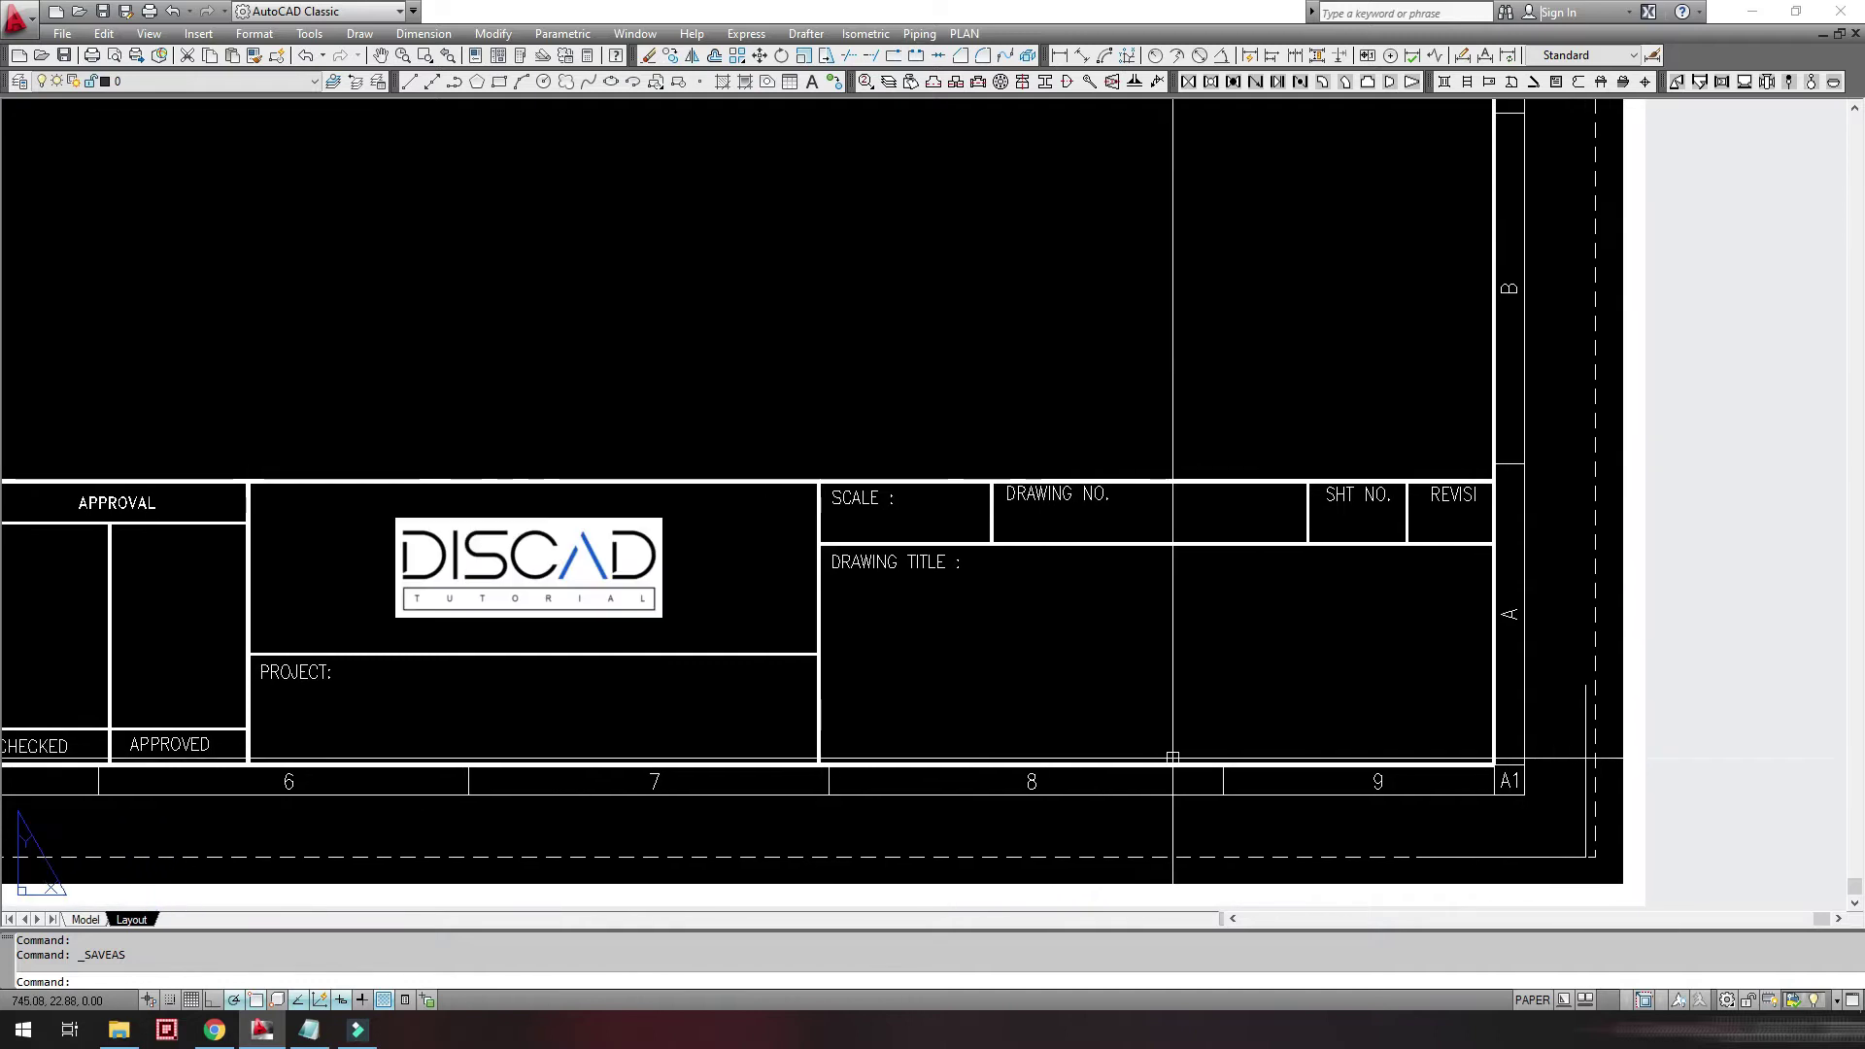
pyautogui.scroll(-4, 1170, 756)
pyautogui.scroll(2, 855, 770)
pyautogui.moveTo(809, 767); pyautogui.dragTo(841, 768, button='middle')
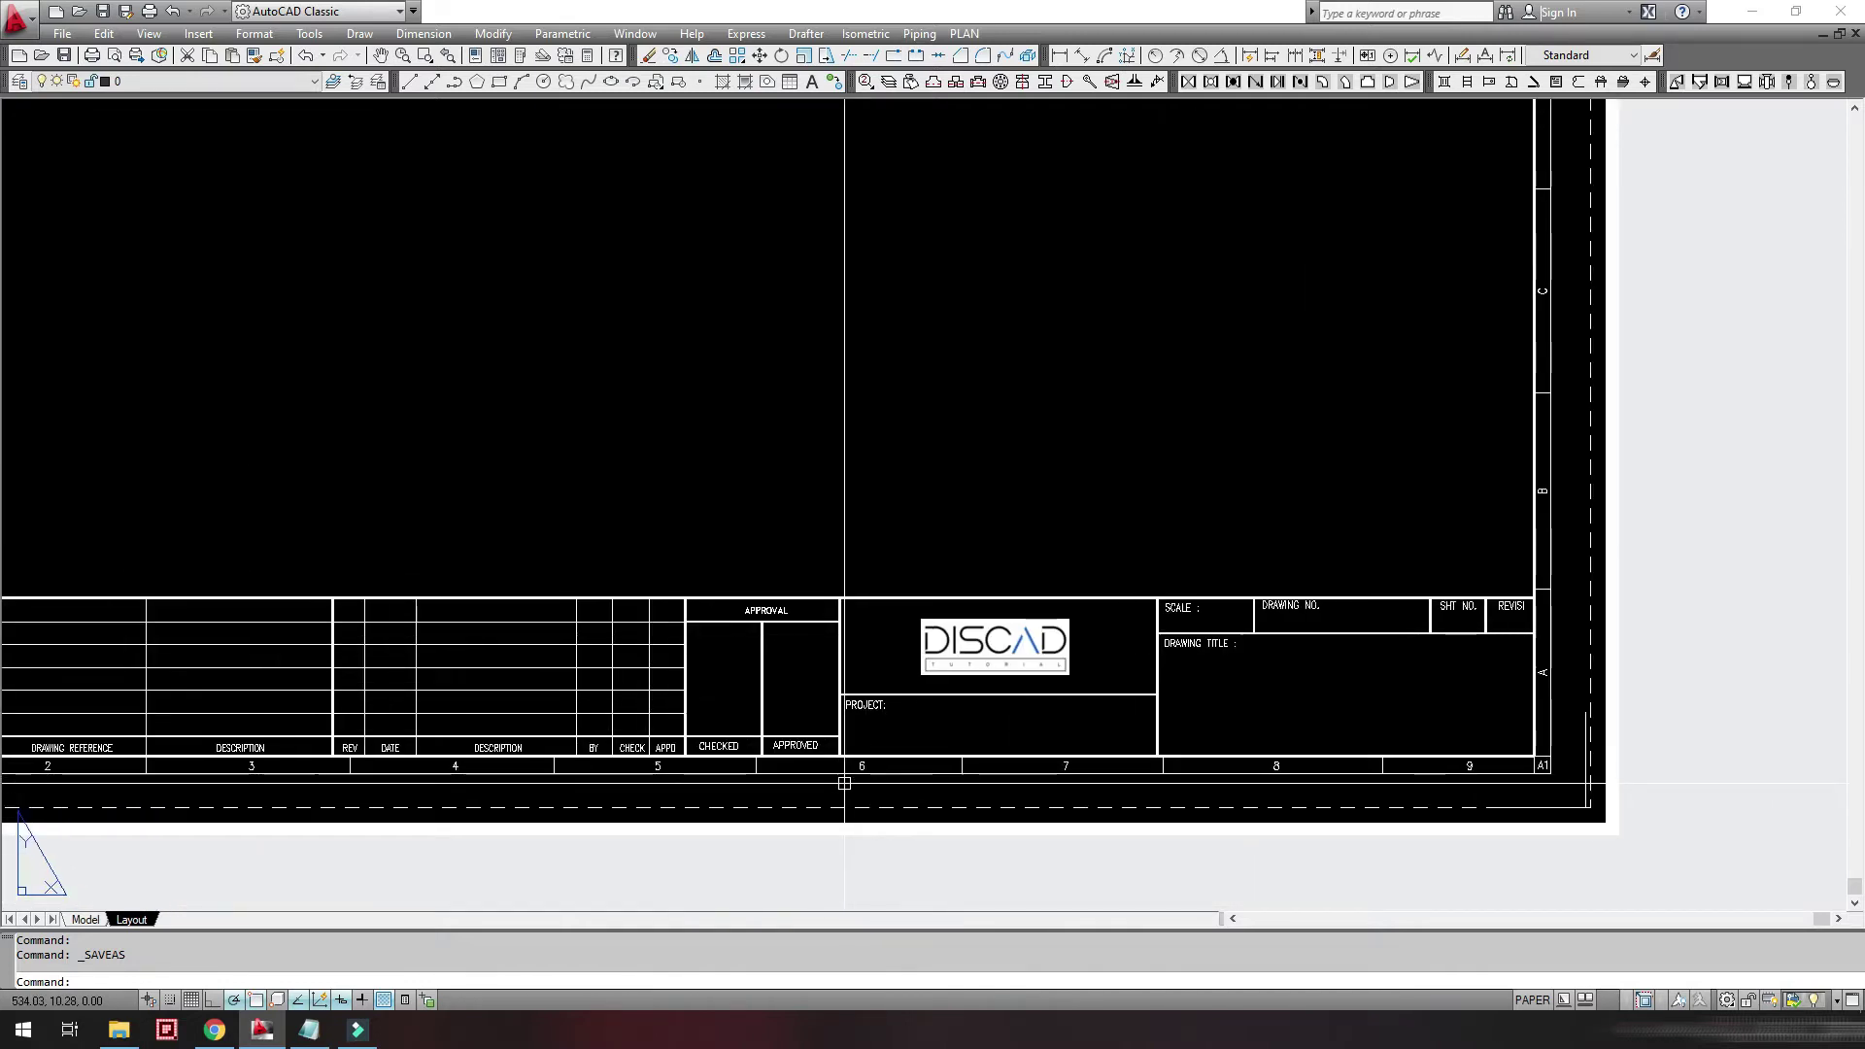
pyautogui.scroll(-4, 1020, 734)
pyautogui.moveTo(1040, 729); pyautogui.dragTo(1119, 767, button='middle')
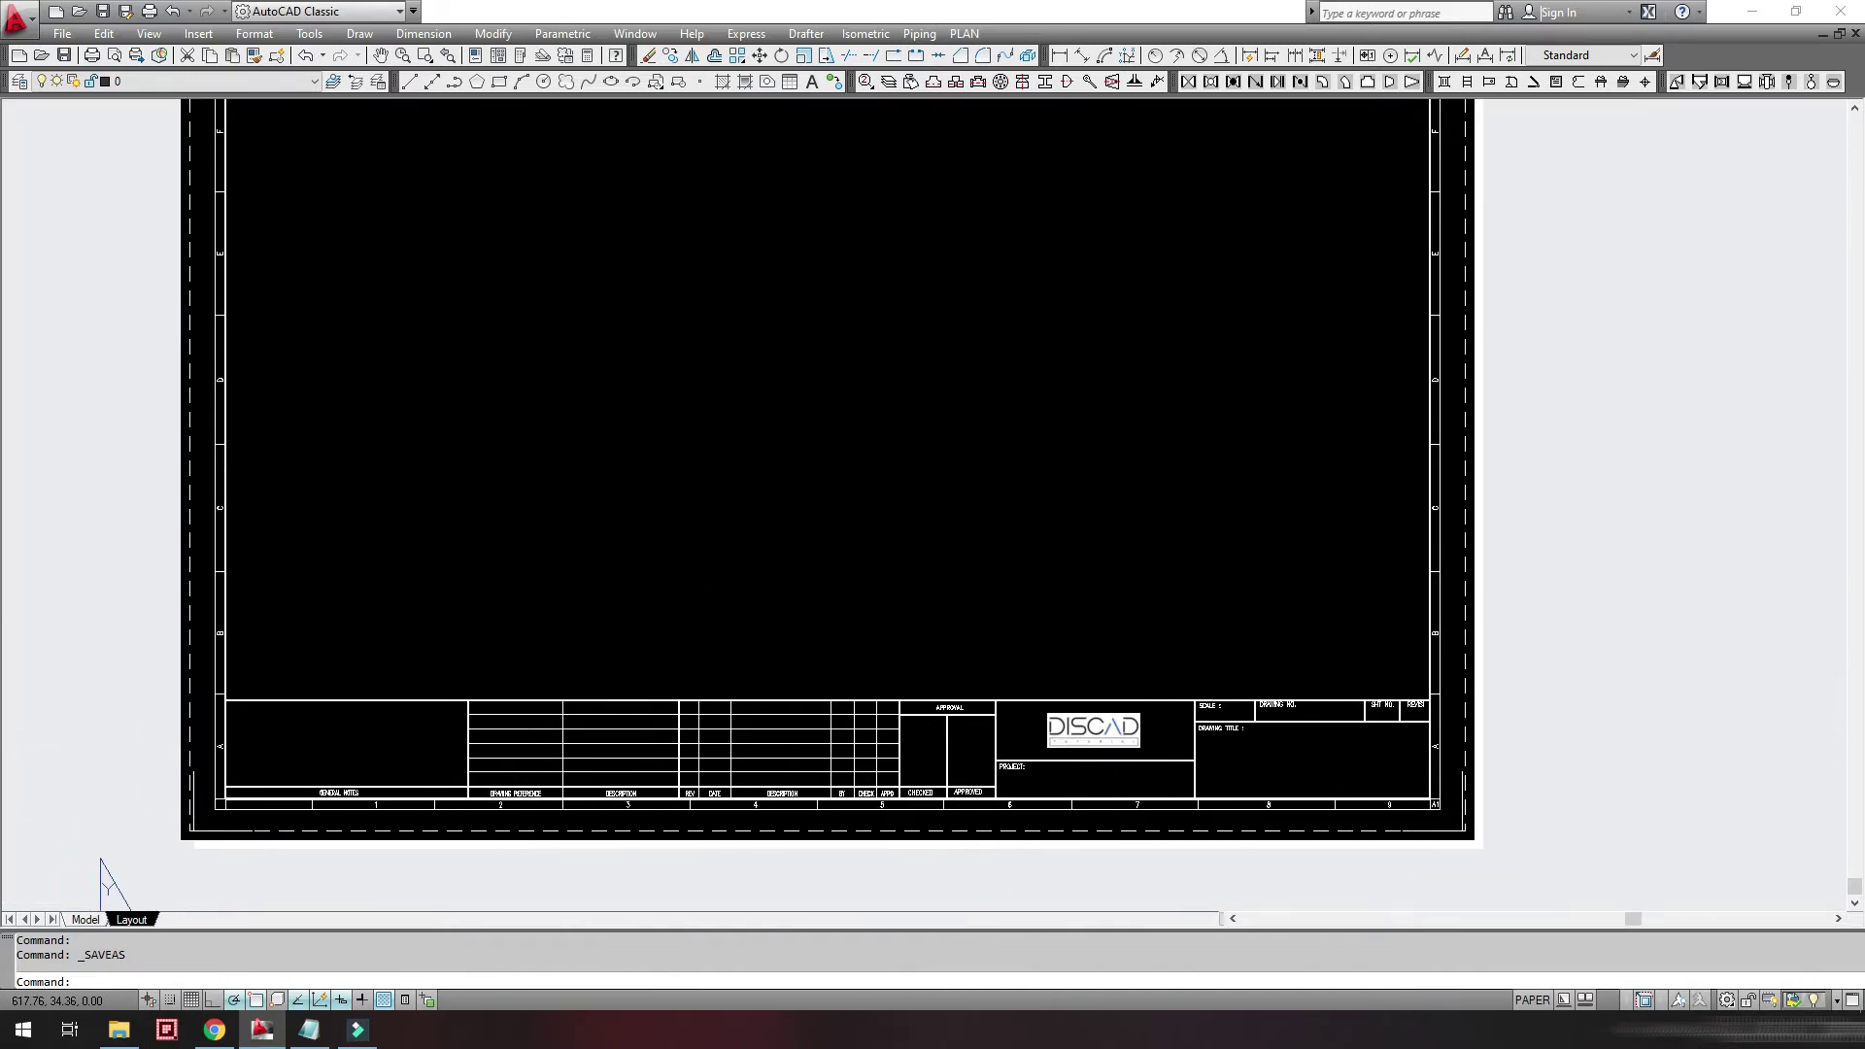
# - Window-select the title-block and border lines, then cancel each selection
pyautogui.click(851, 847)
pyautogui.click(720, 595)
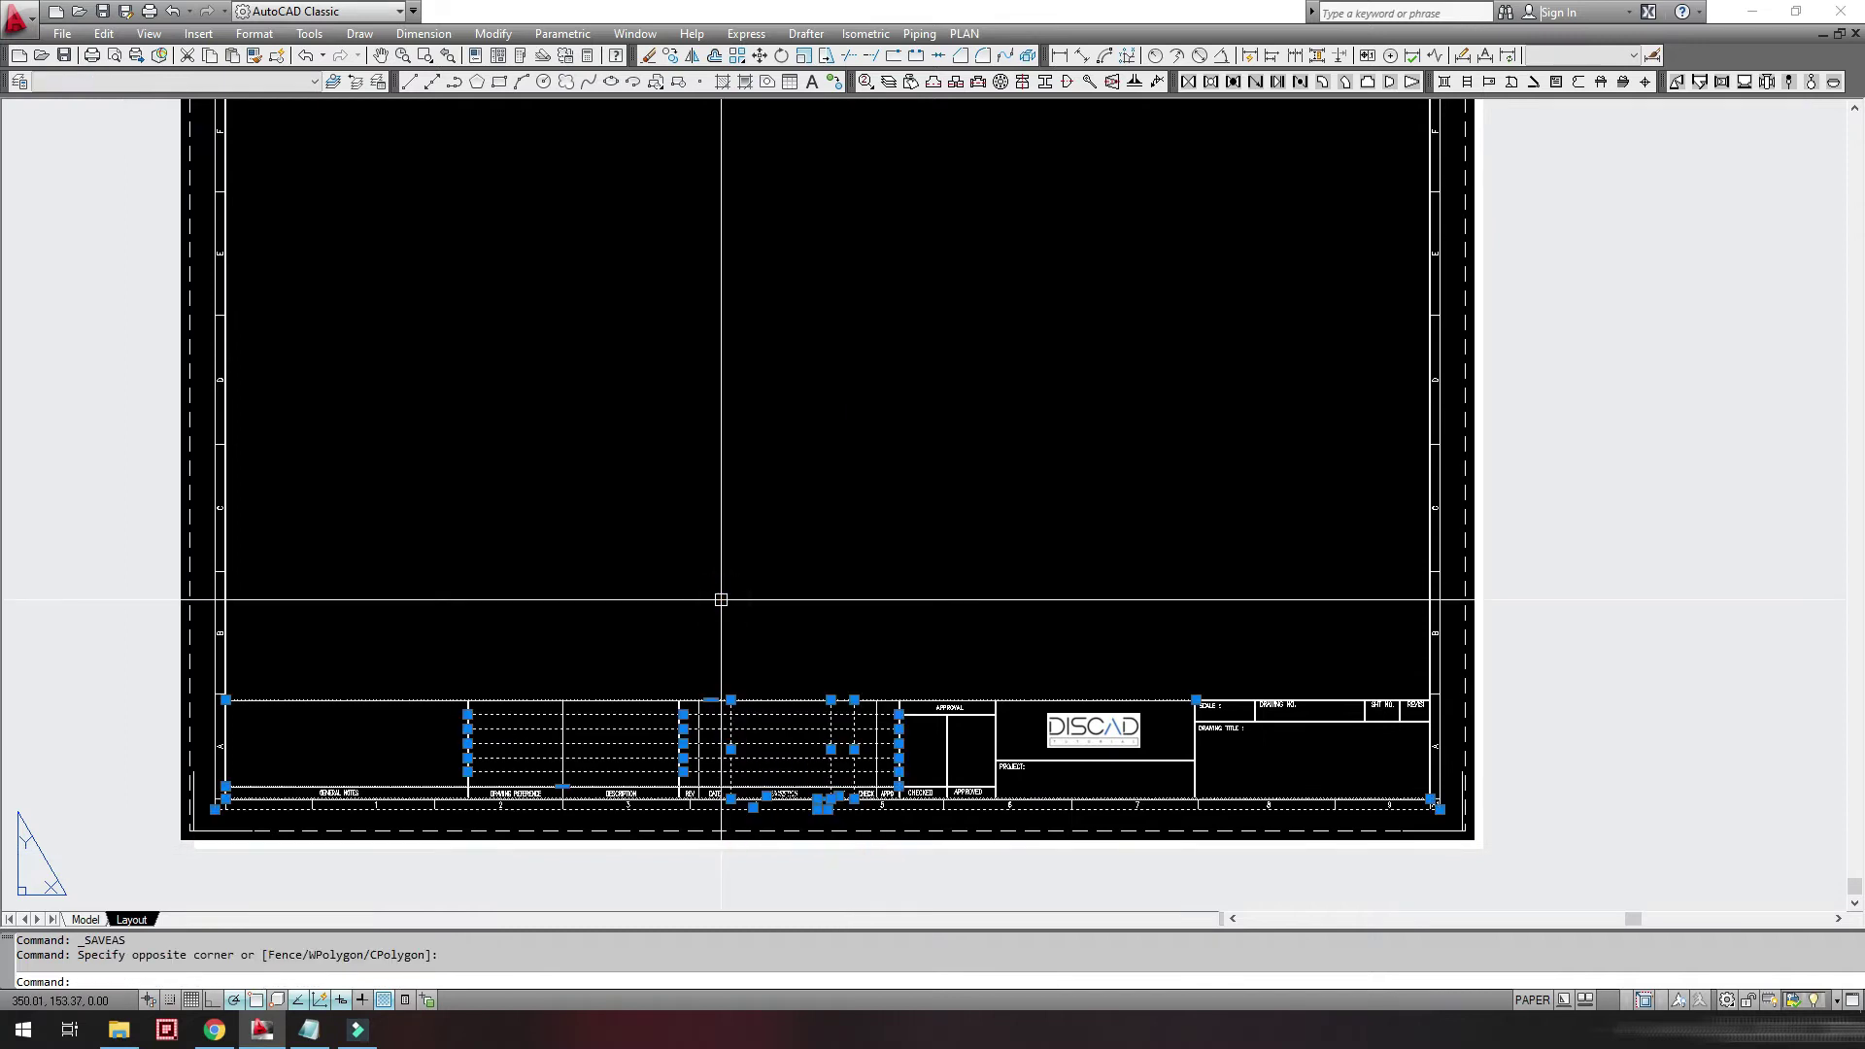
pyautogui.press('Escape')
pyautogui.click(1583, 572)
pyautogui.click(119, 418)
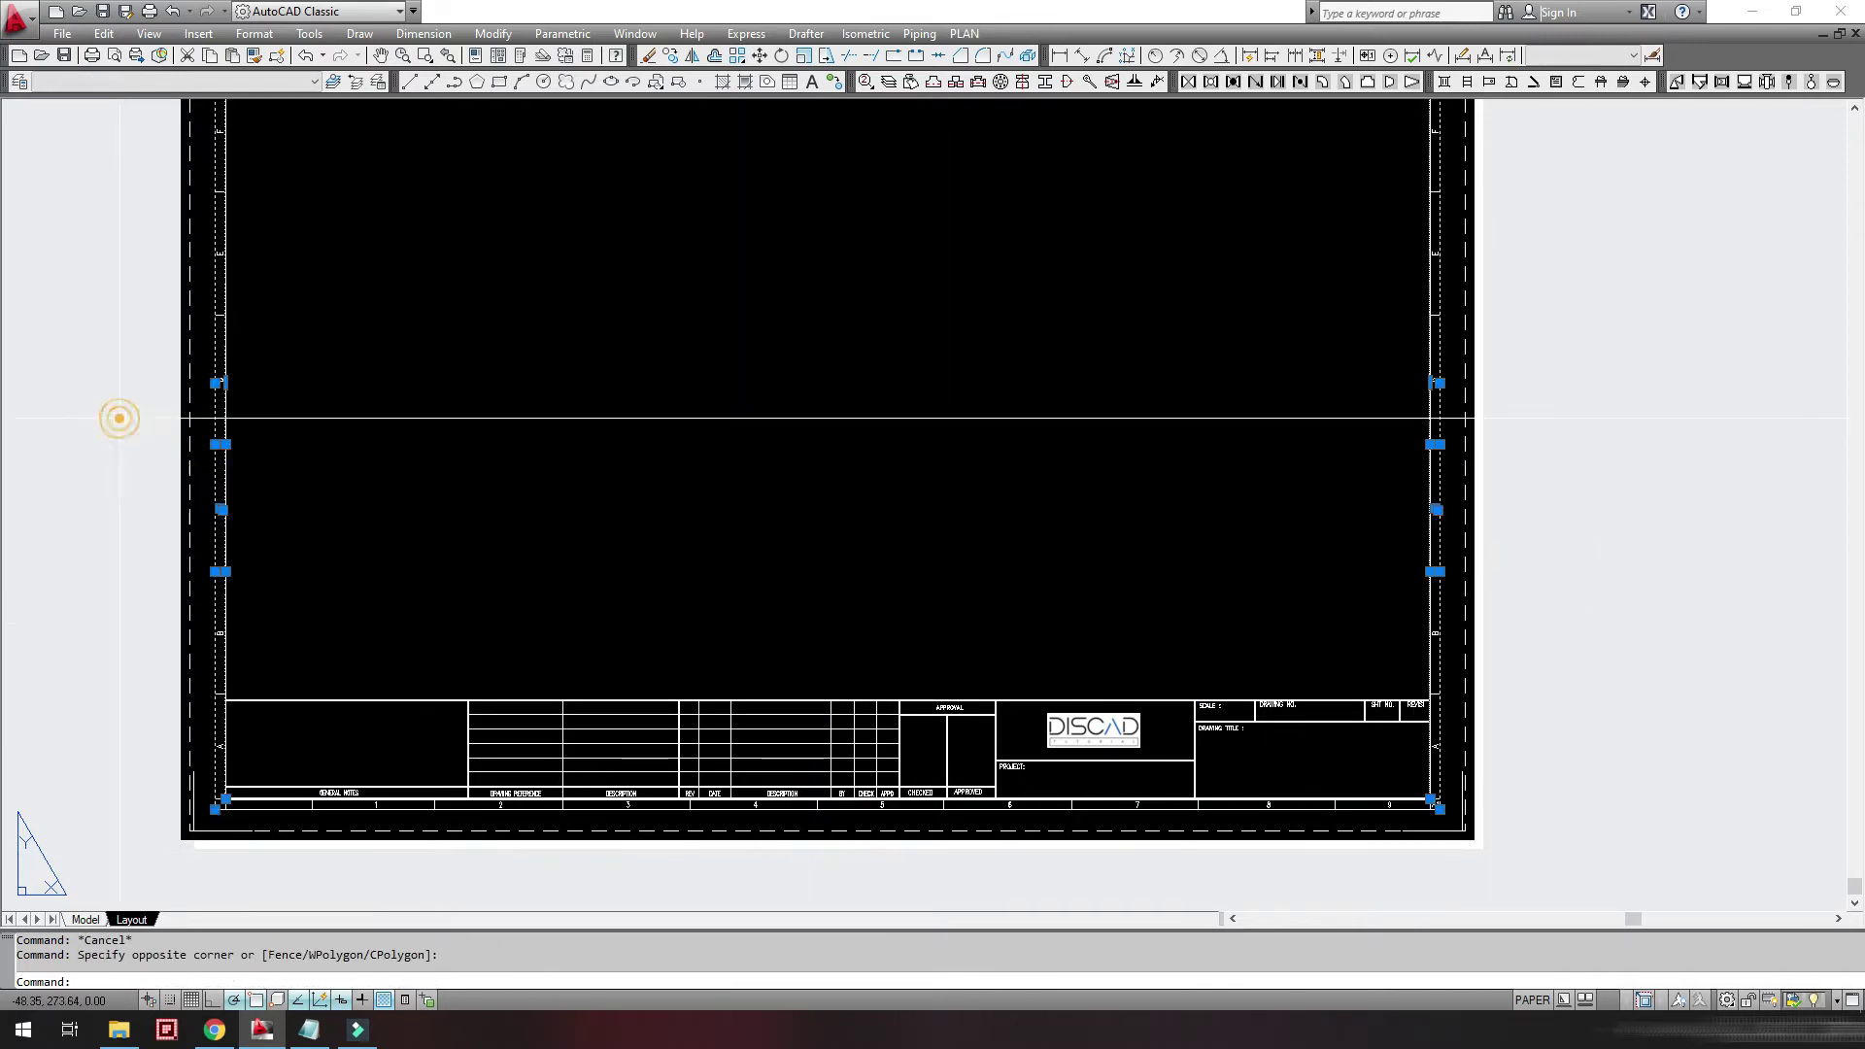
pyautogui.press('Escape')
# - Zoom in closely on the blank Scale, Drawing No. and Drawing Title boxes
pyautogui.scroll(4, 1393, 785)
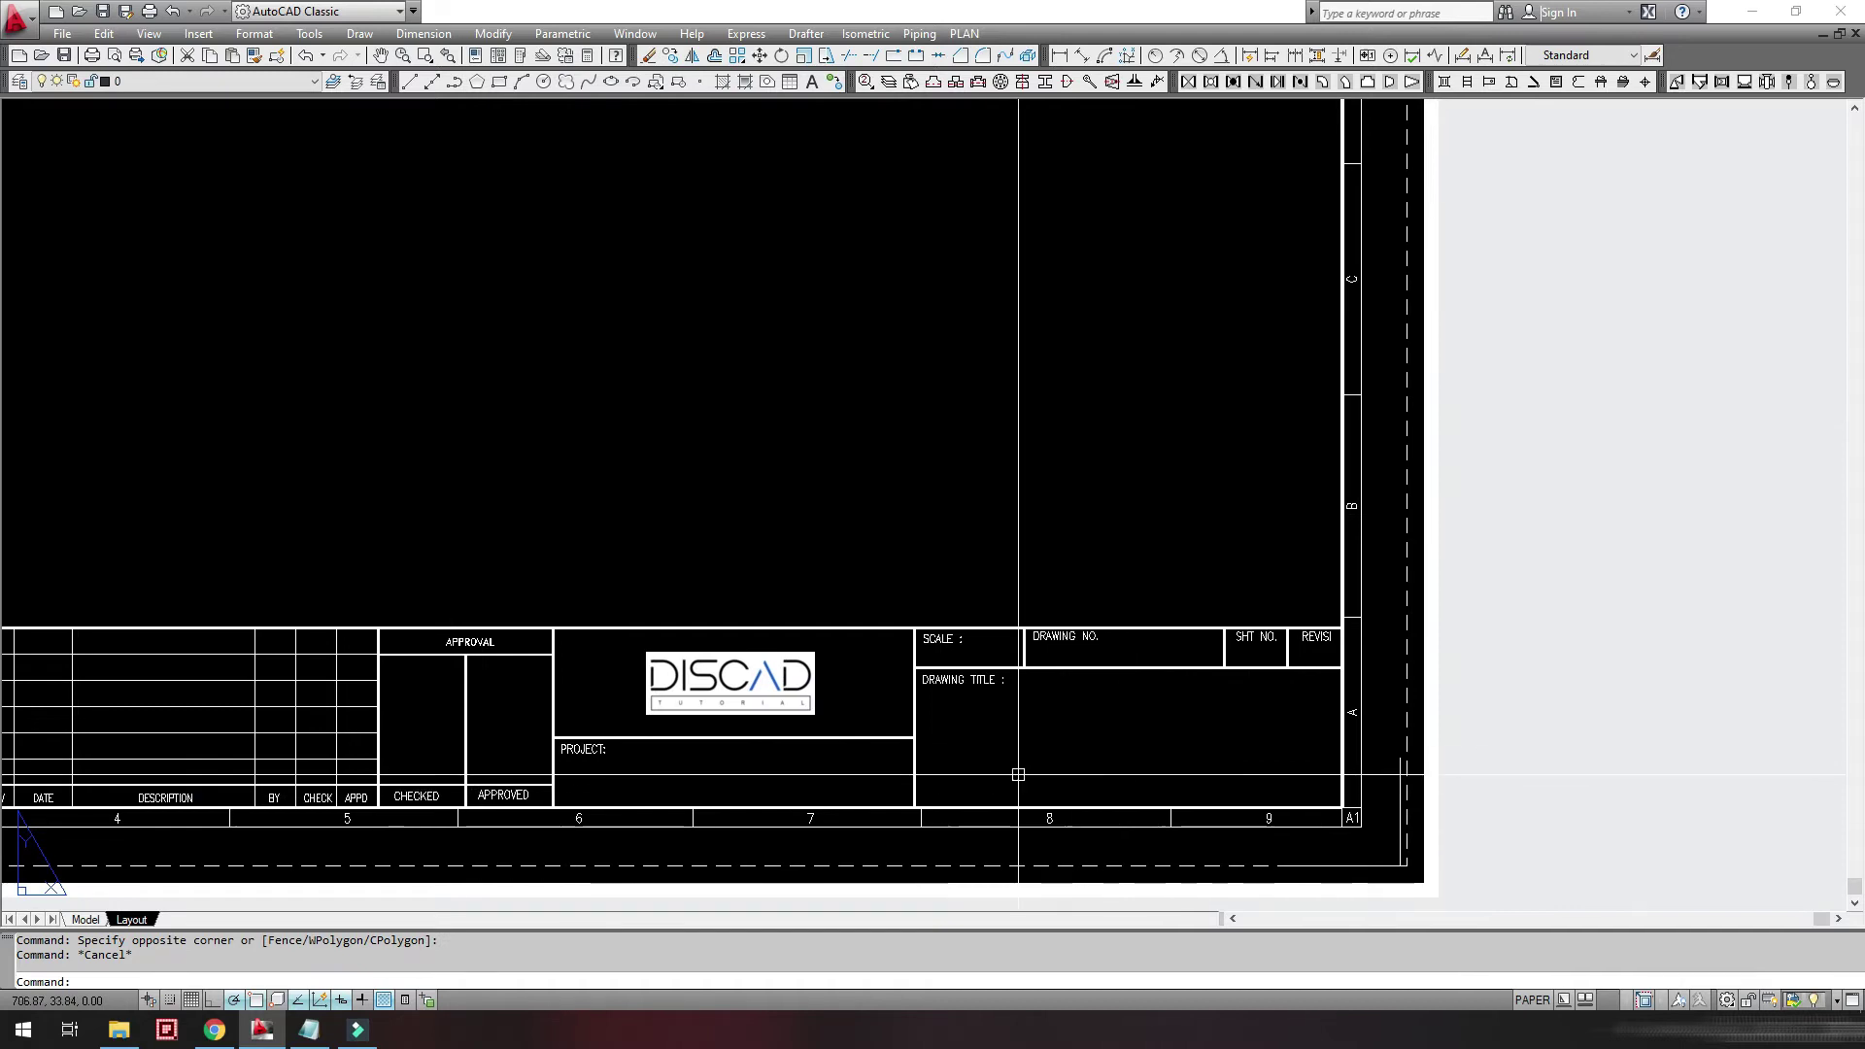
pyautogui.scroll(2, 1073, 775)
pyautogui.scroll(2, 972, 777)
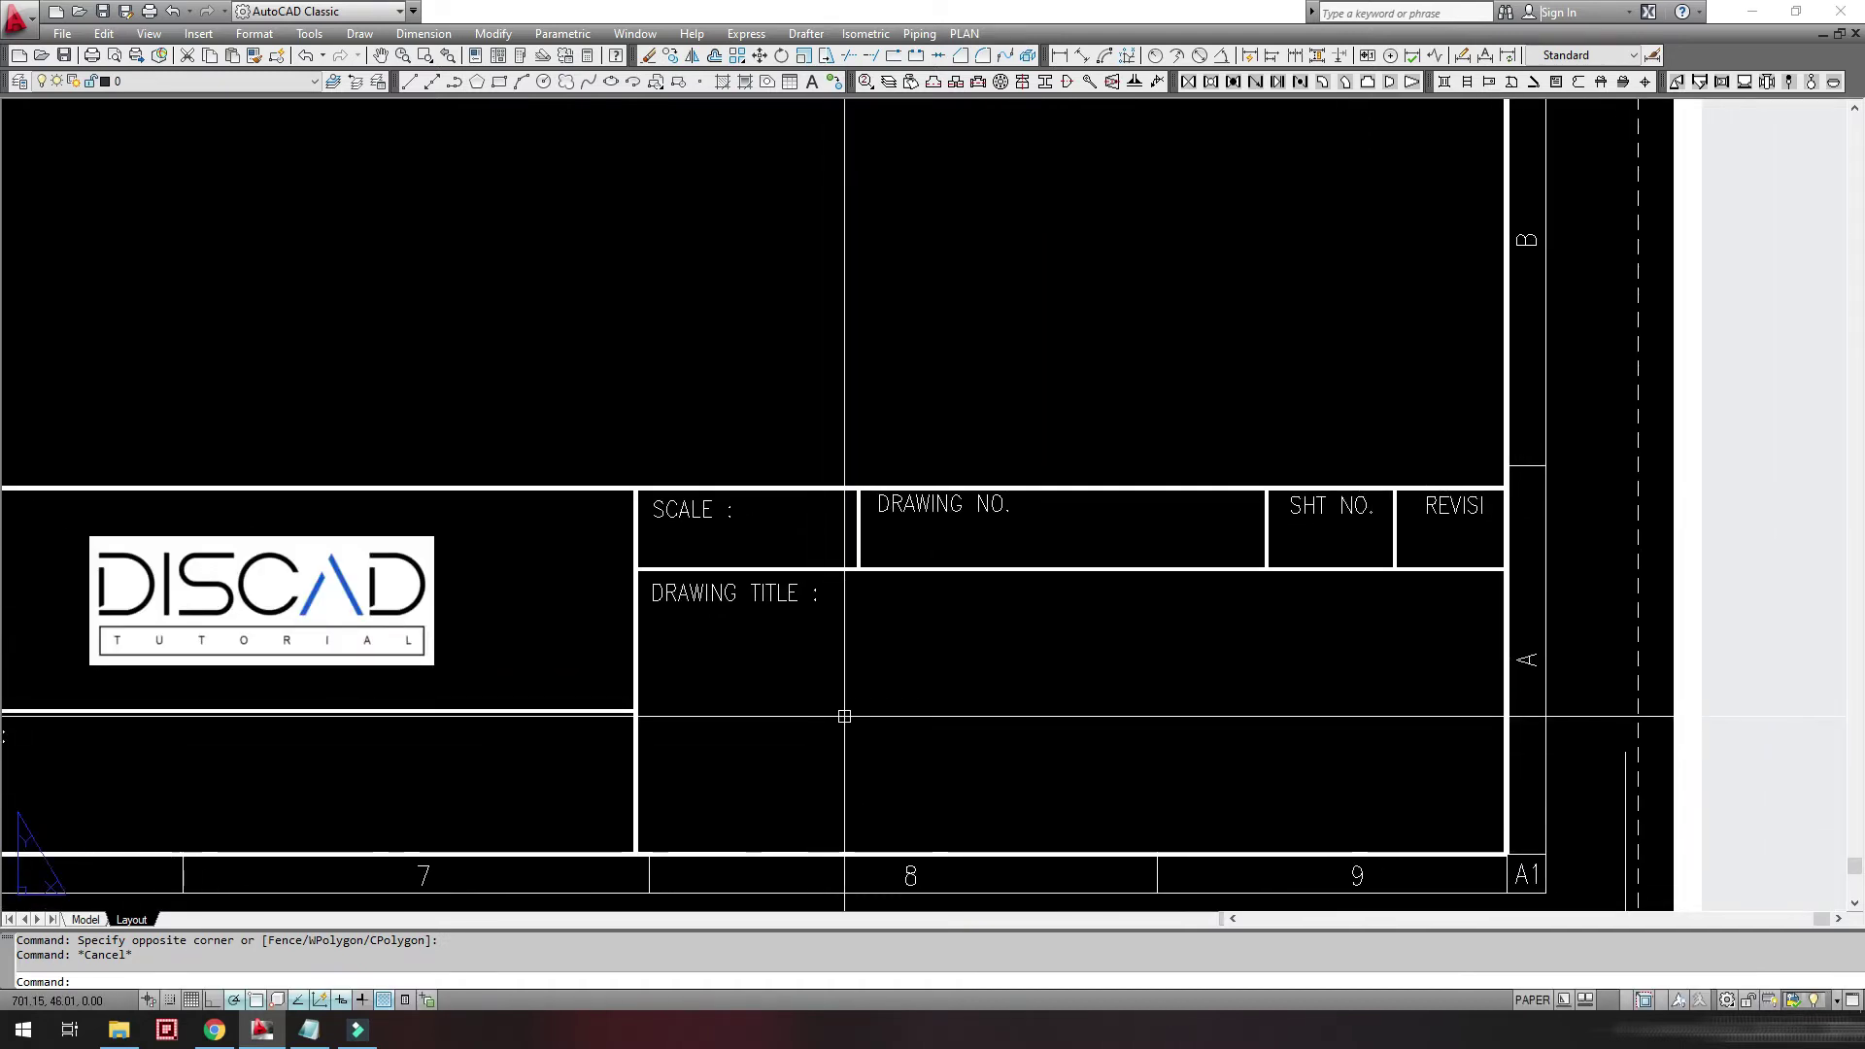
pyautogui.scroll(2, 845, 716)
pyautogui.moveTo(831, 712); pyautogui.dragTo(782, 657, button='middle')
pyautogui.scroll(-2, 792, 661)
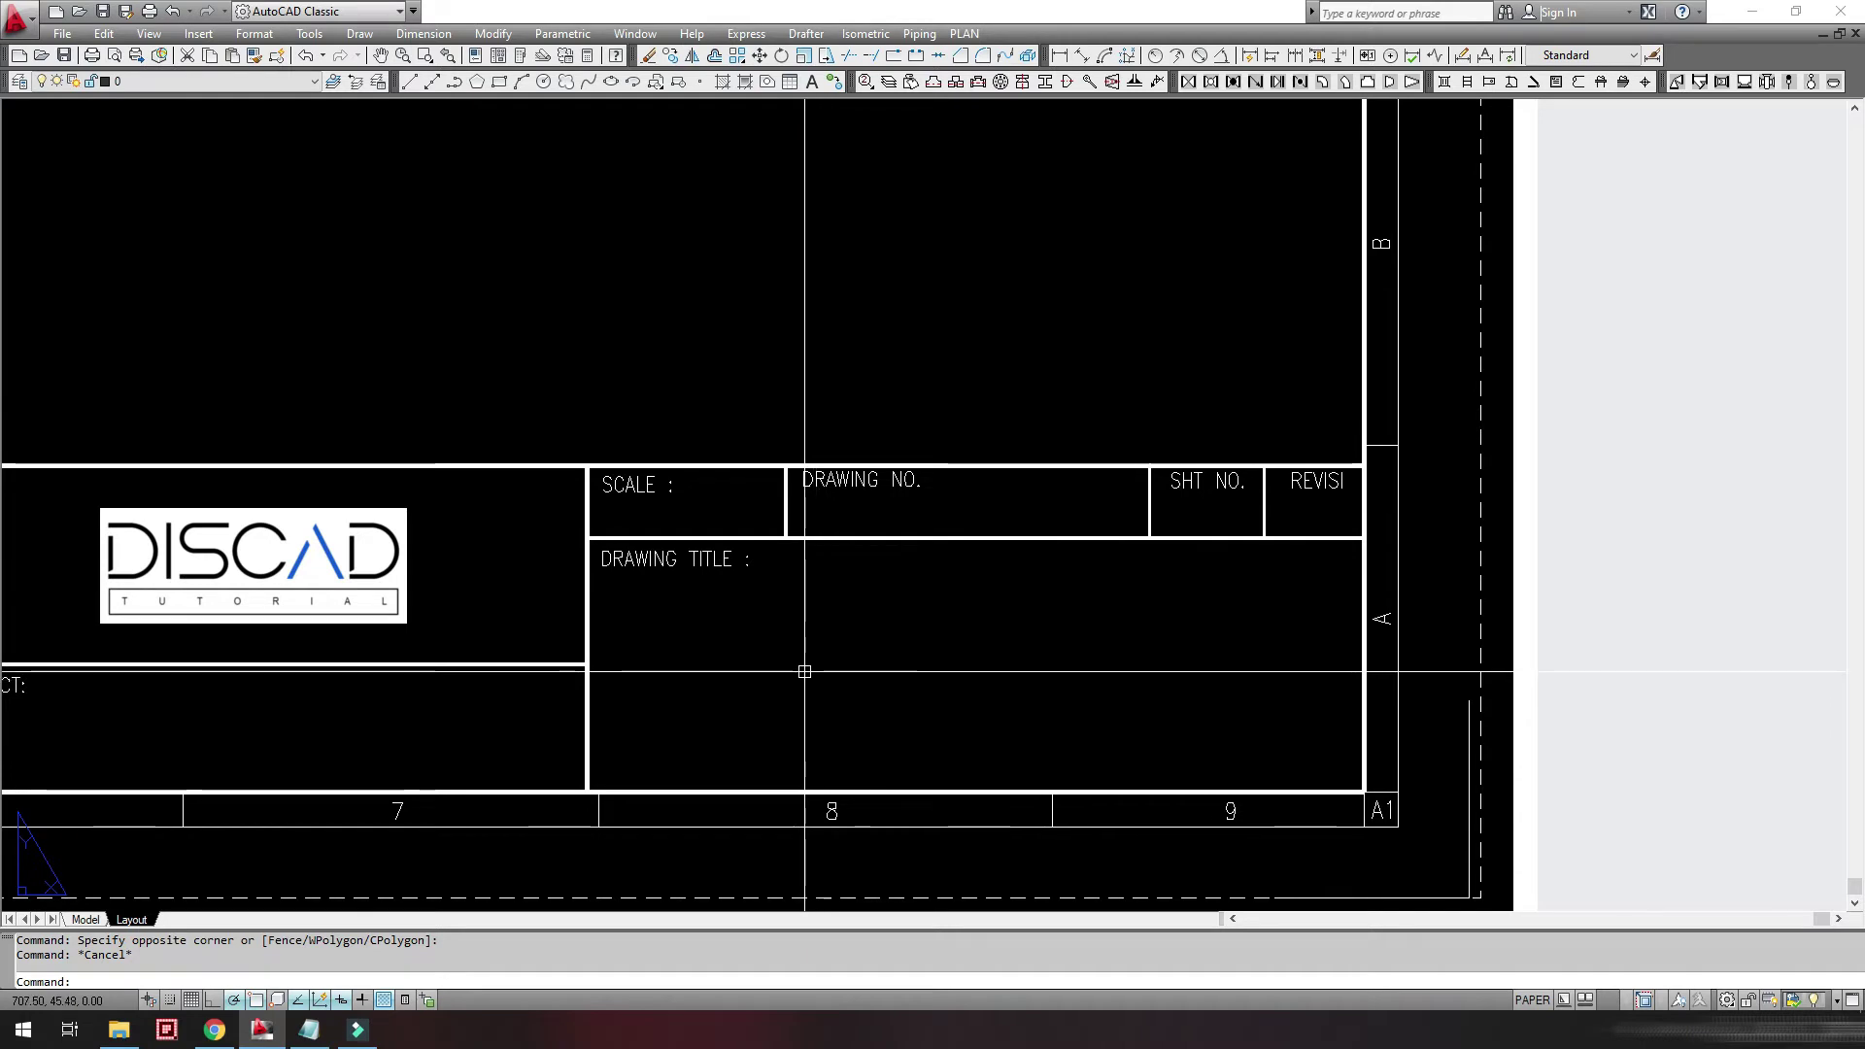
# - Define a Scale attribute: tag and prompt Scale, ROMANS style, Center justification, height 3
pyautogui.write('ATT')
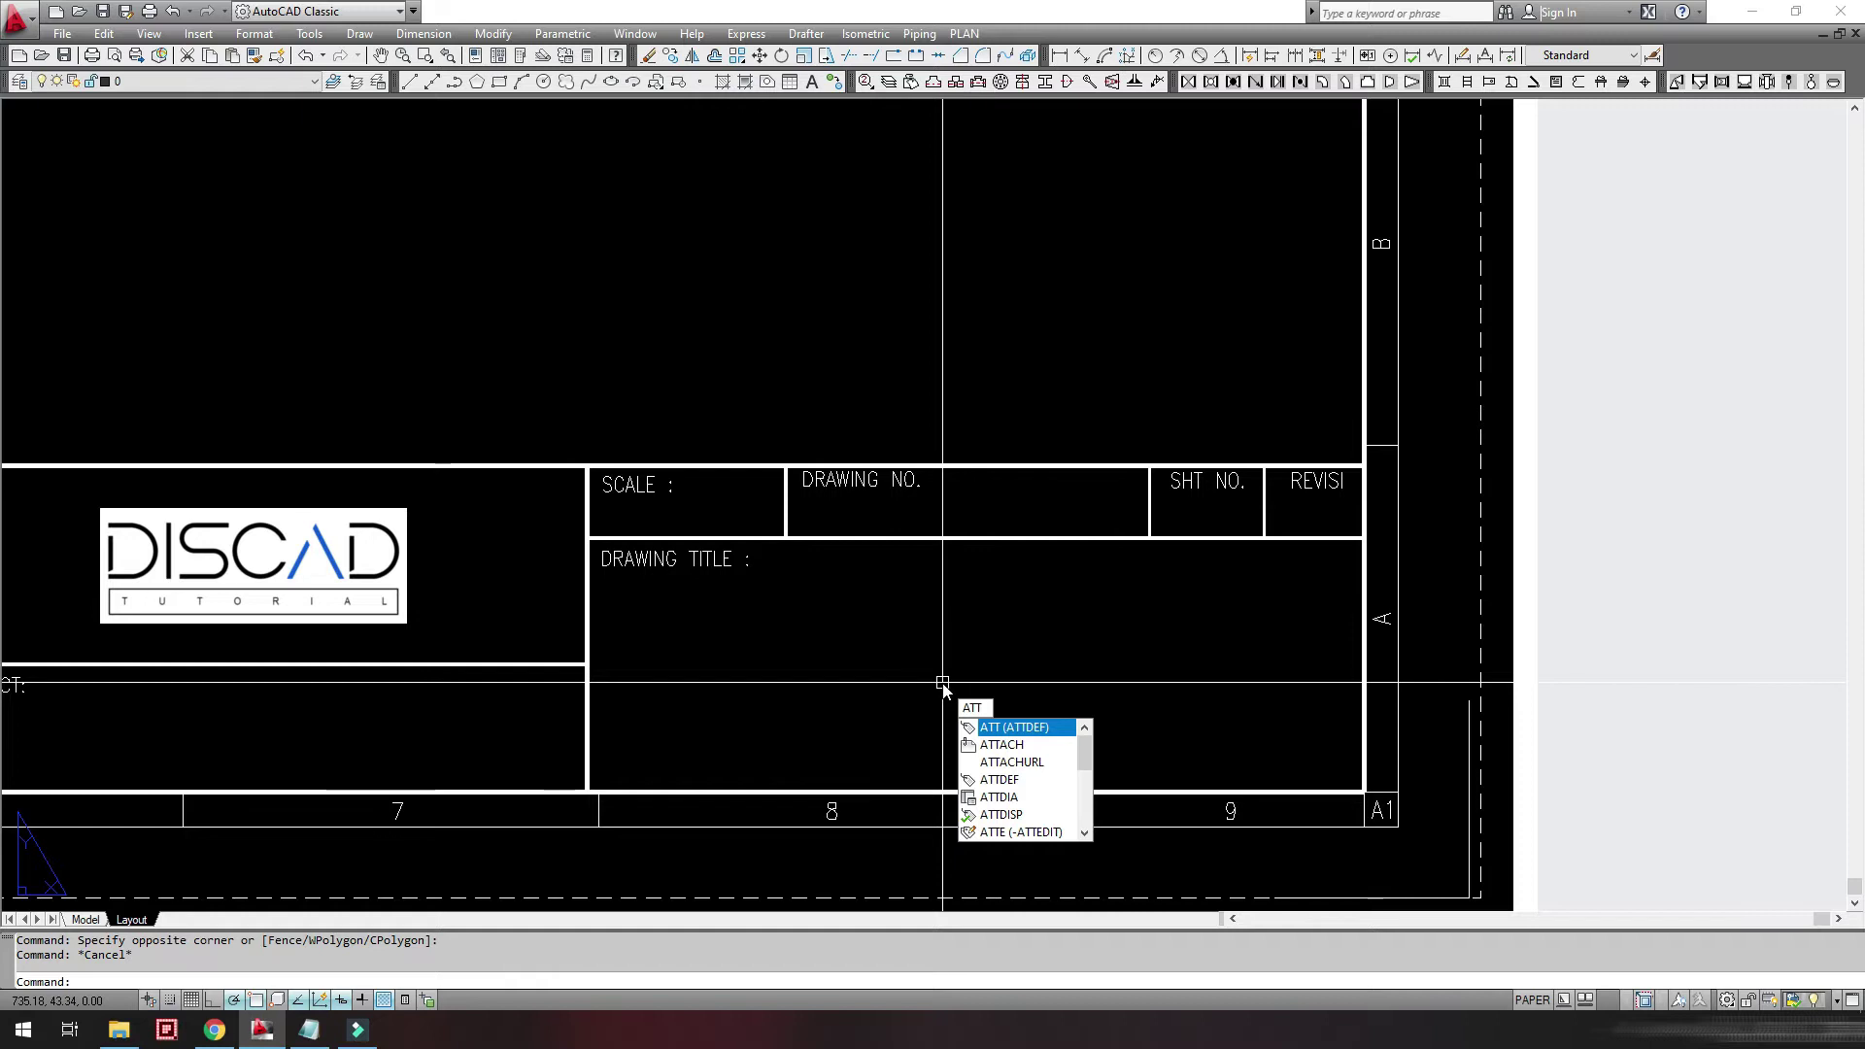
pyautogui.press('Return')
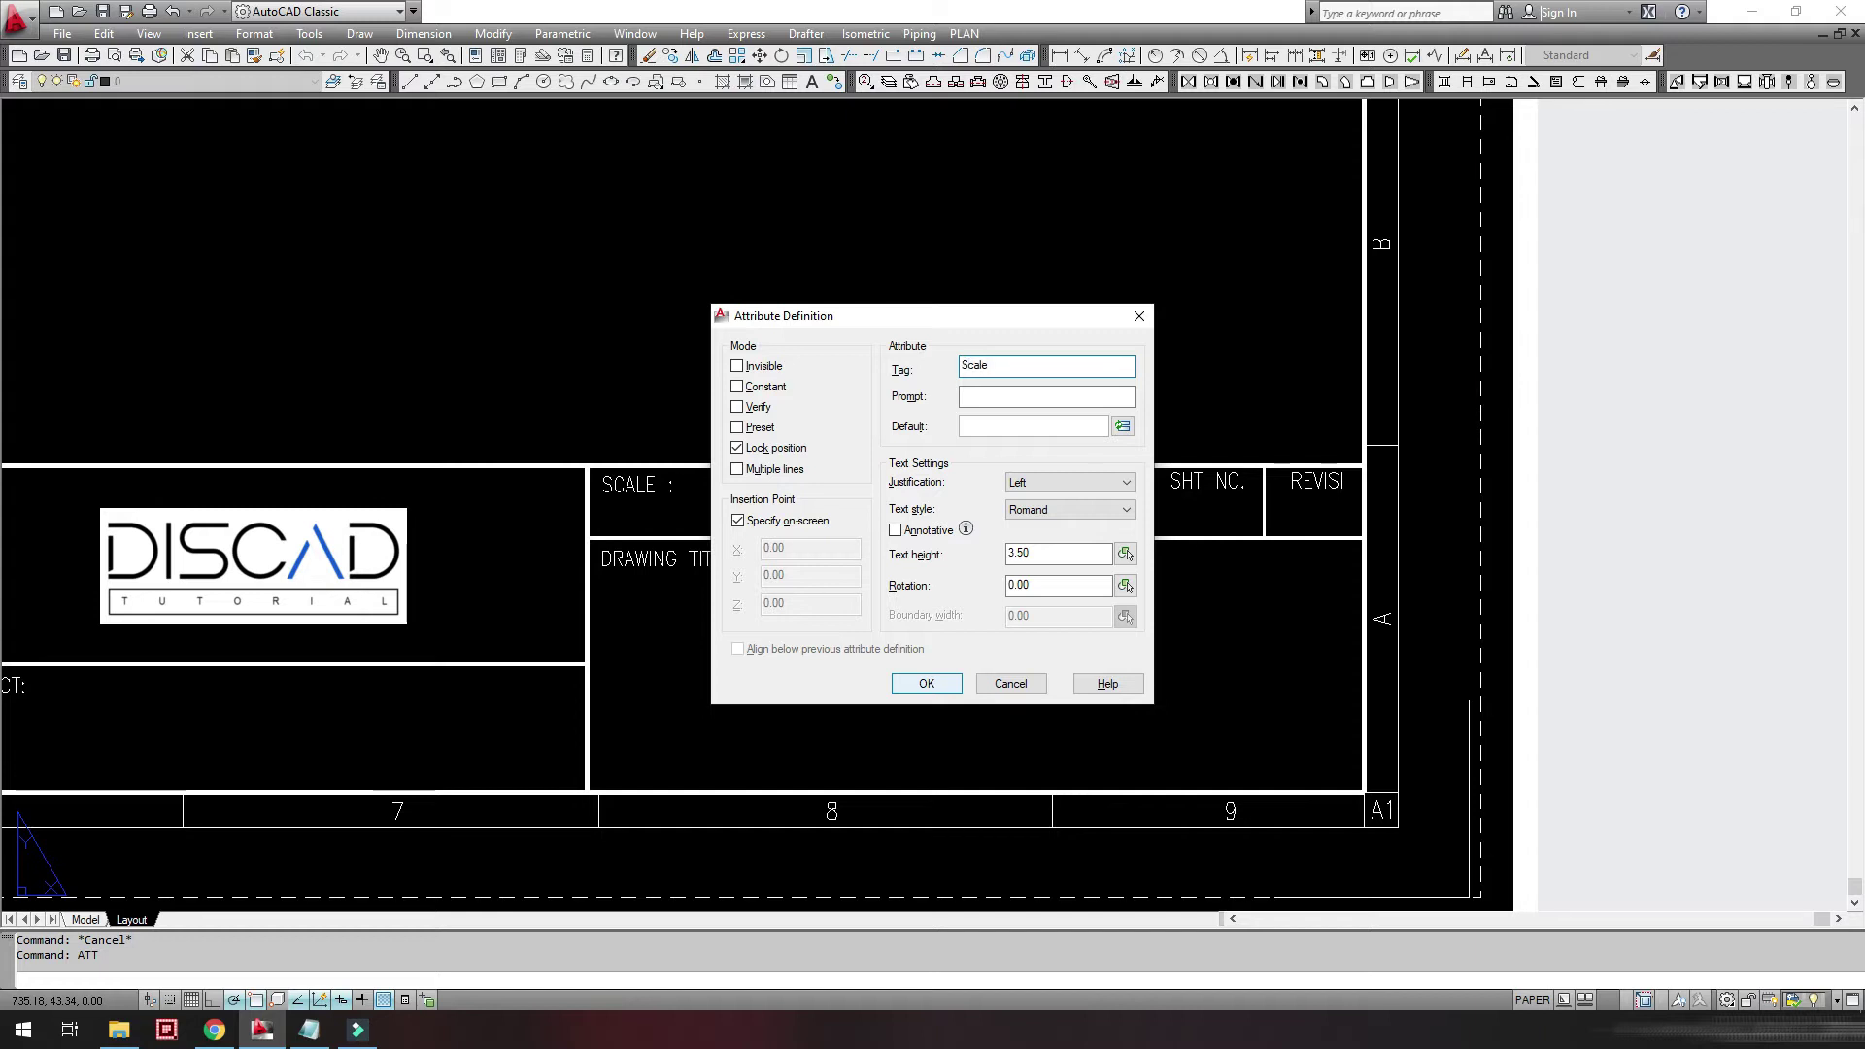
pyautogui.write('Scale')
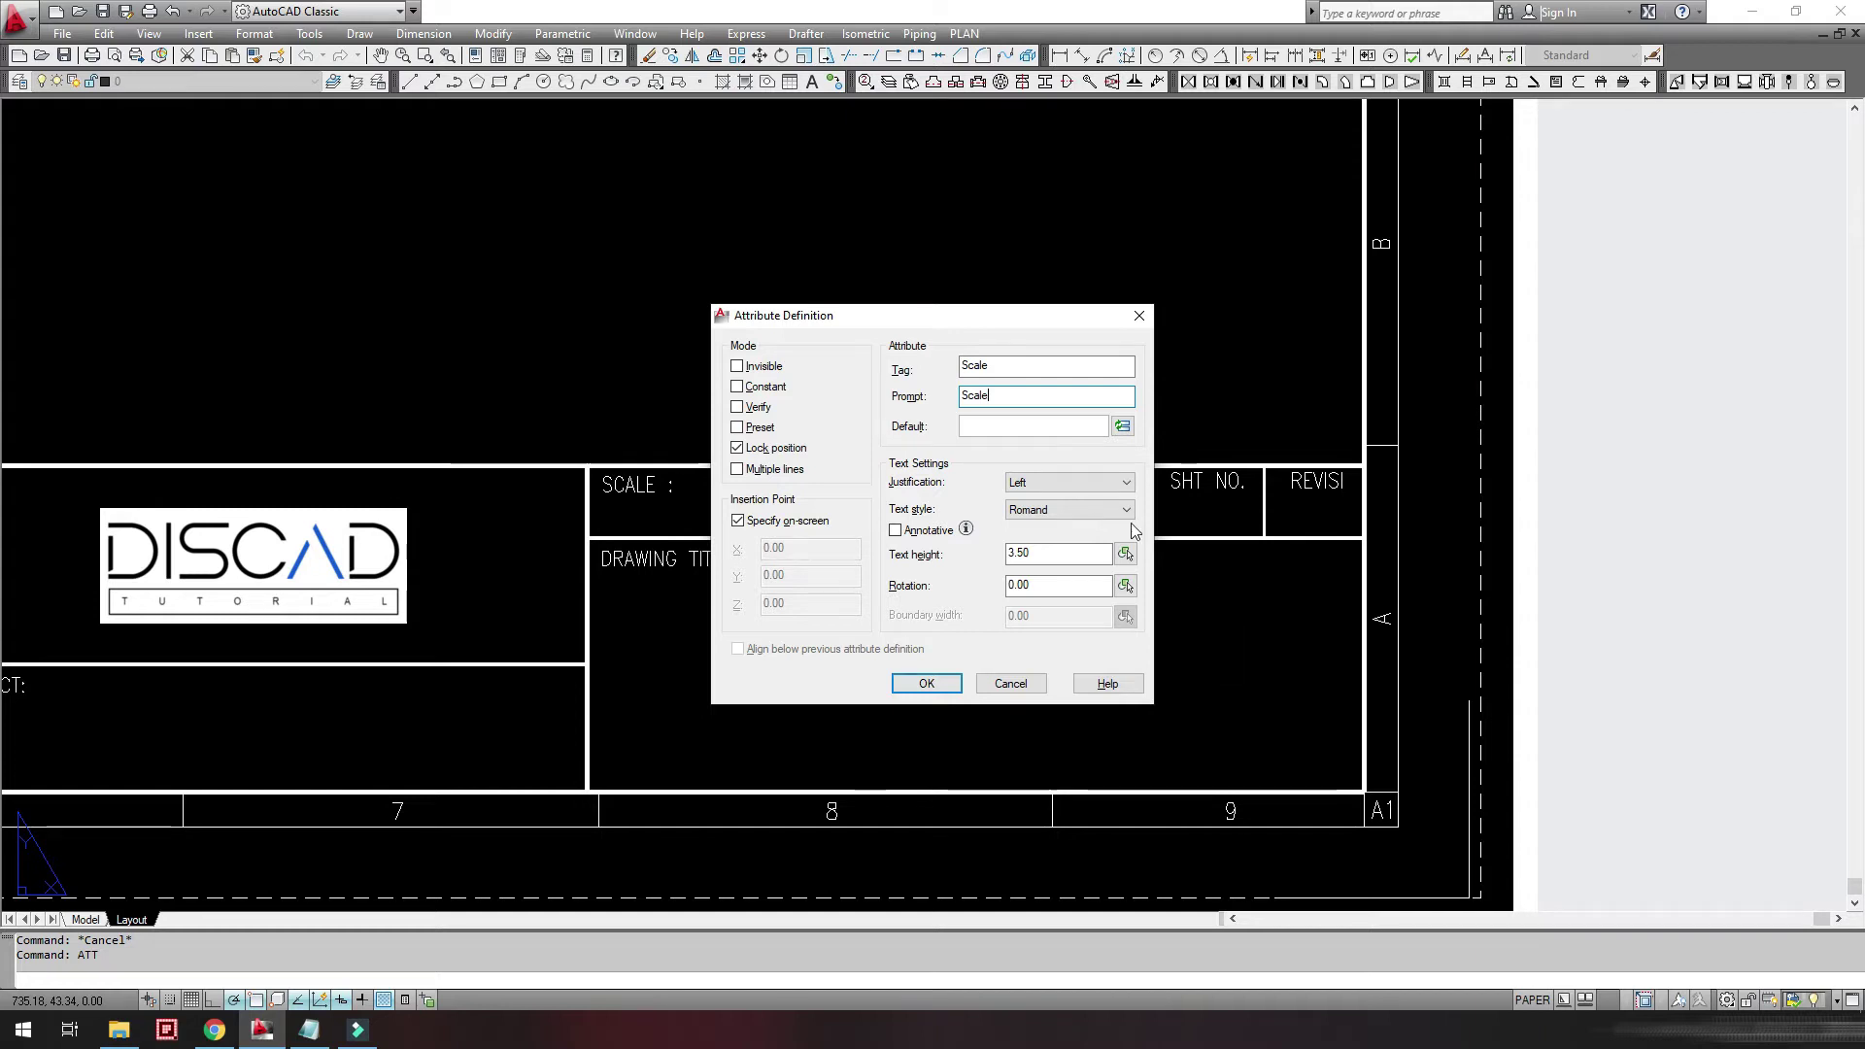
pyautogui.click(1070, 514)
pyautogui.click(1059, 554)
pyautogui.click(1057, 487)
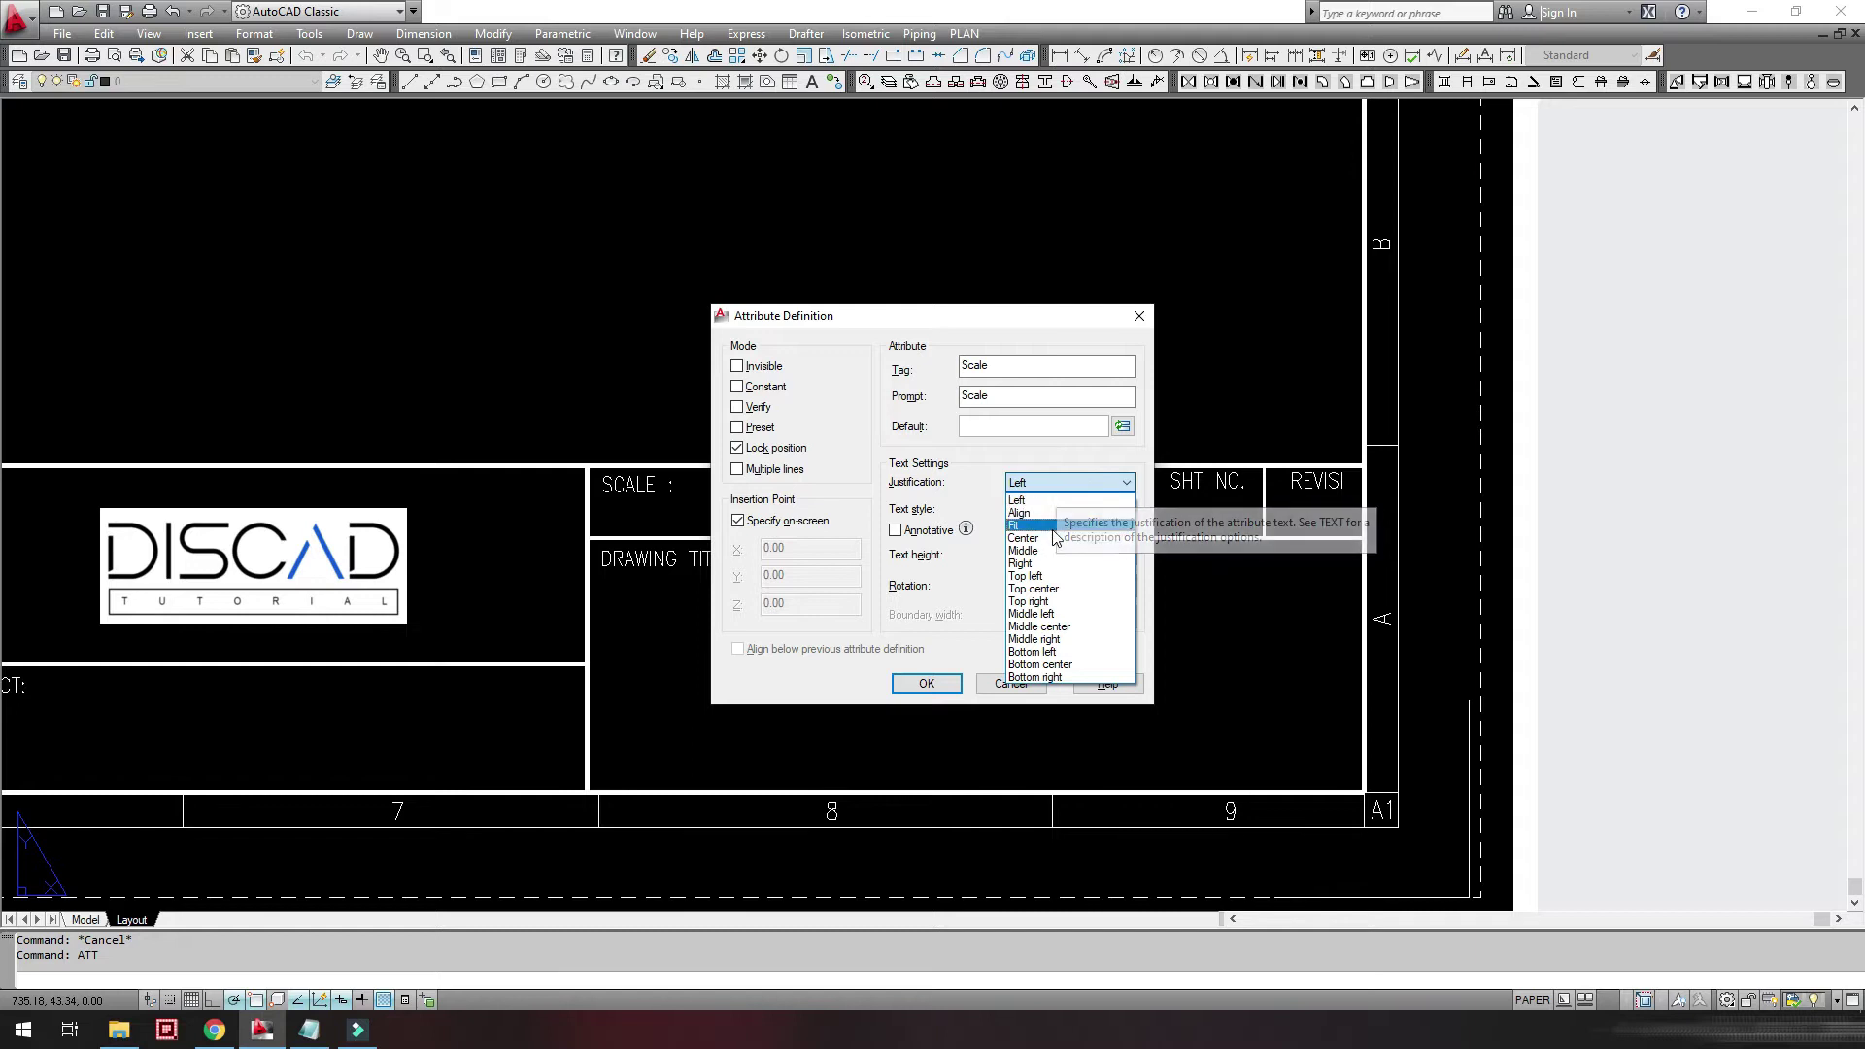
pyautogui.click(1054, 539)
pyautogui.press('Tab')
pyautogui.press('Tab')
pyautogui.press('Tab')
pyautogui.write('3')
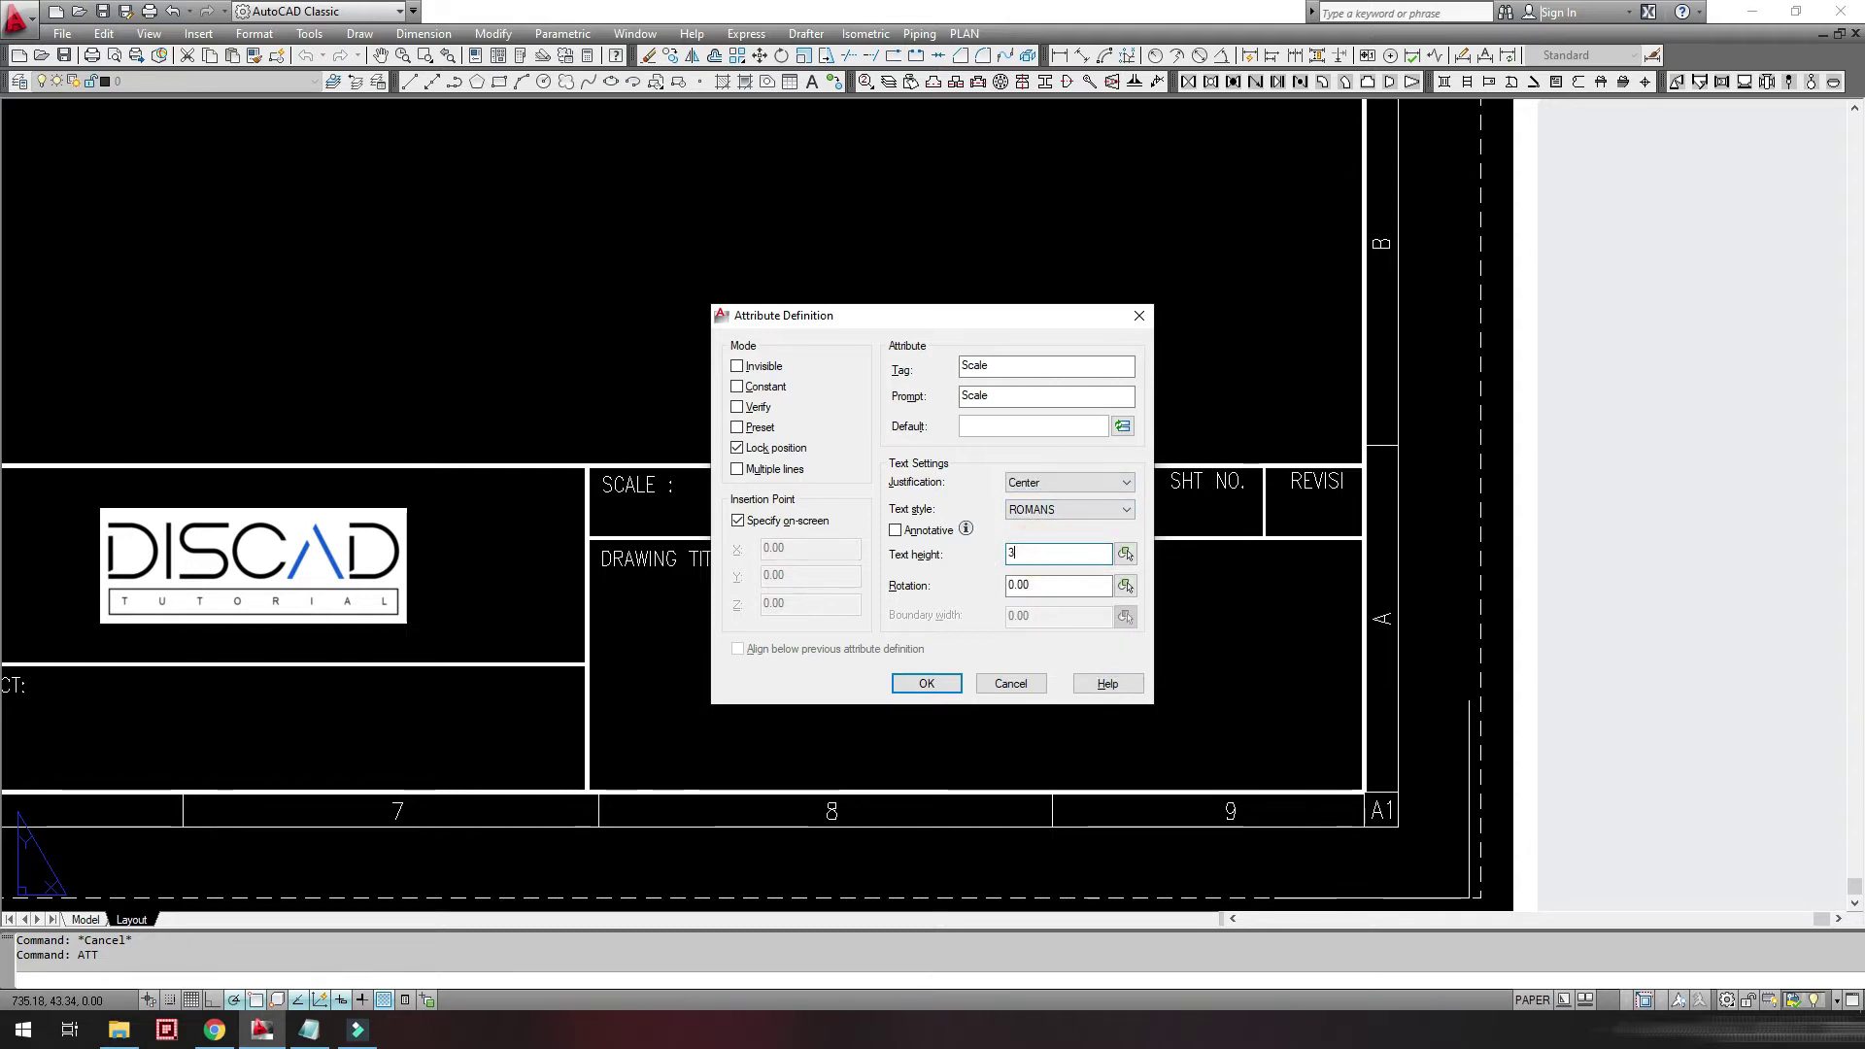
# - Place the Scale attribute centred inside the title block's SCALE box
pyautogui.click(925, 684)
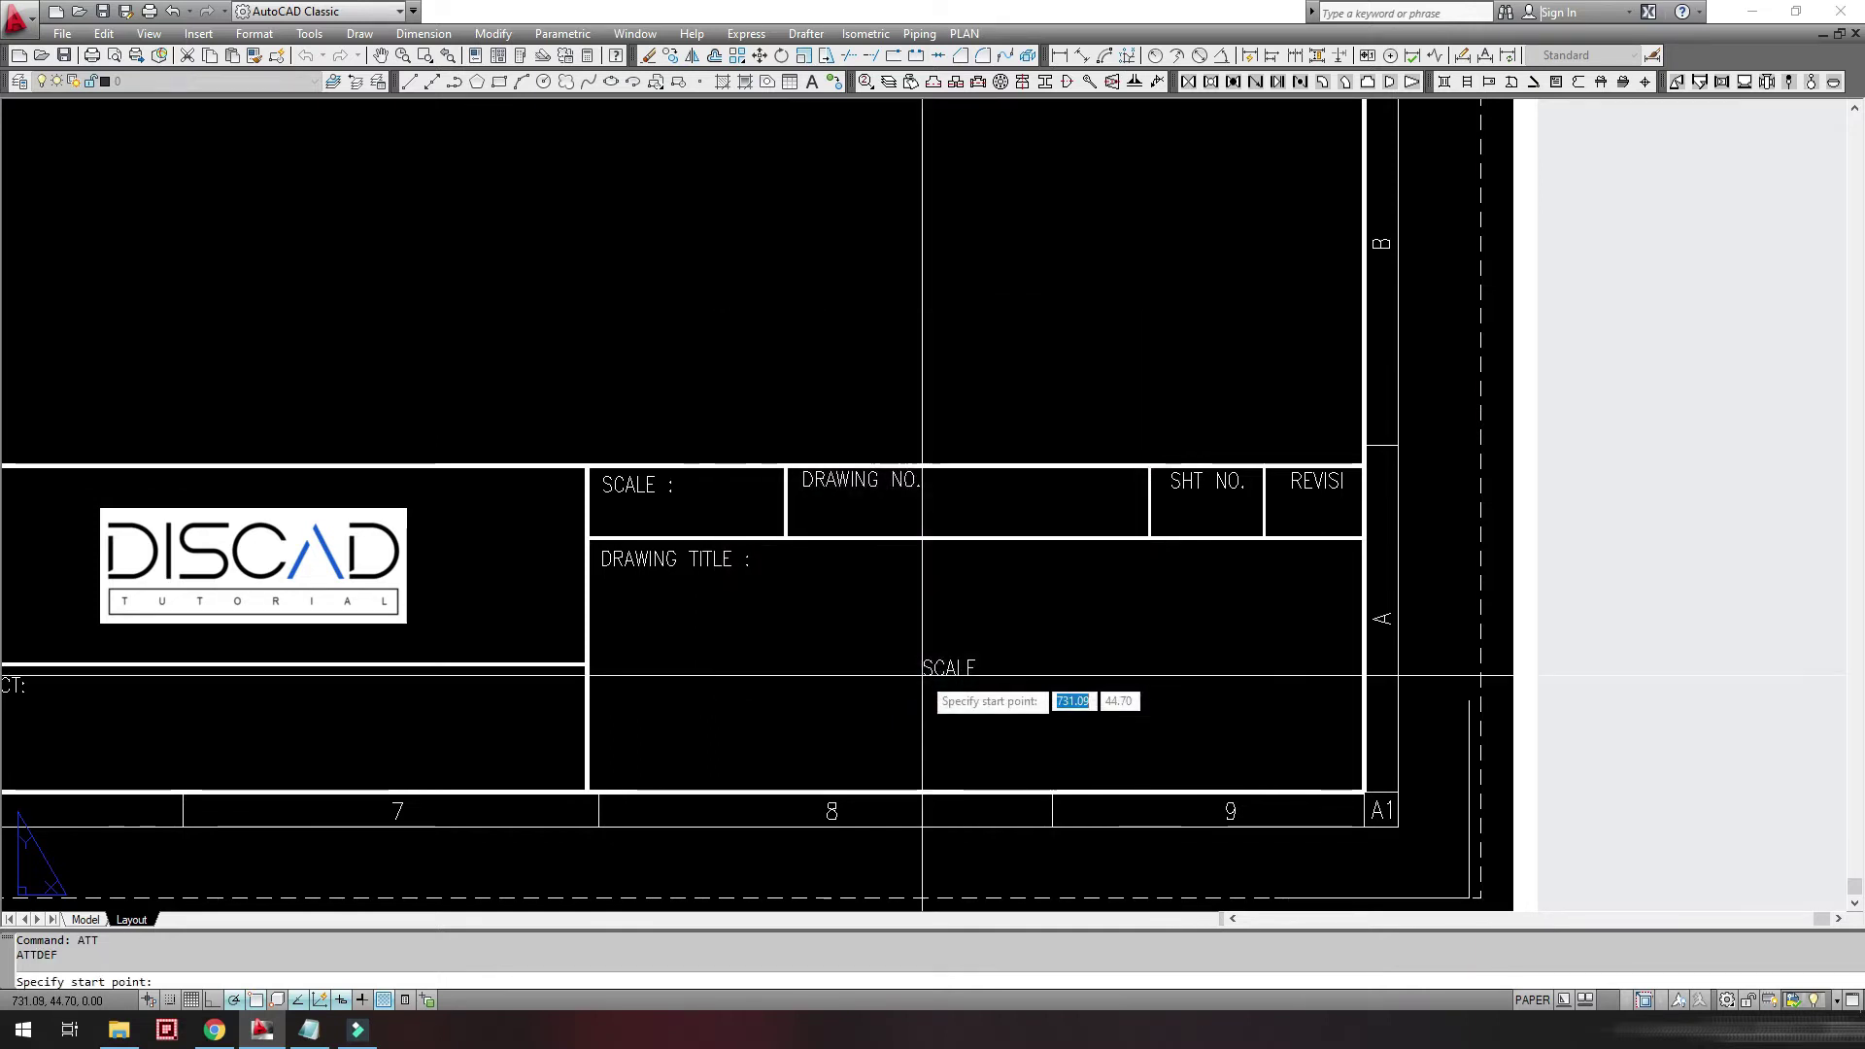
pyautogui.scroll(2, 643, 512)
pyautogui.scroll(2, 651, 517)
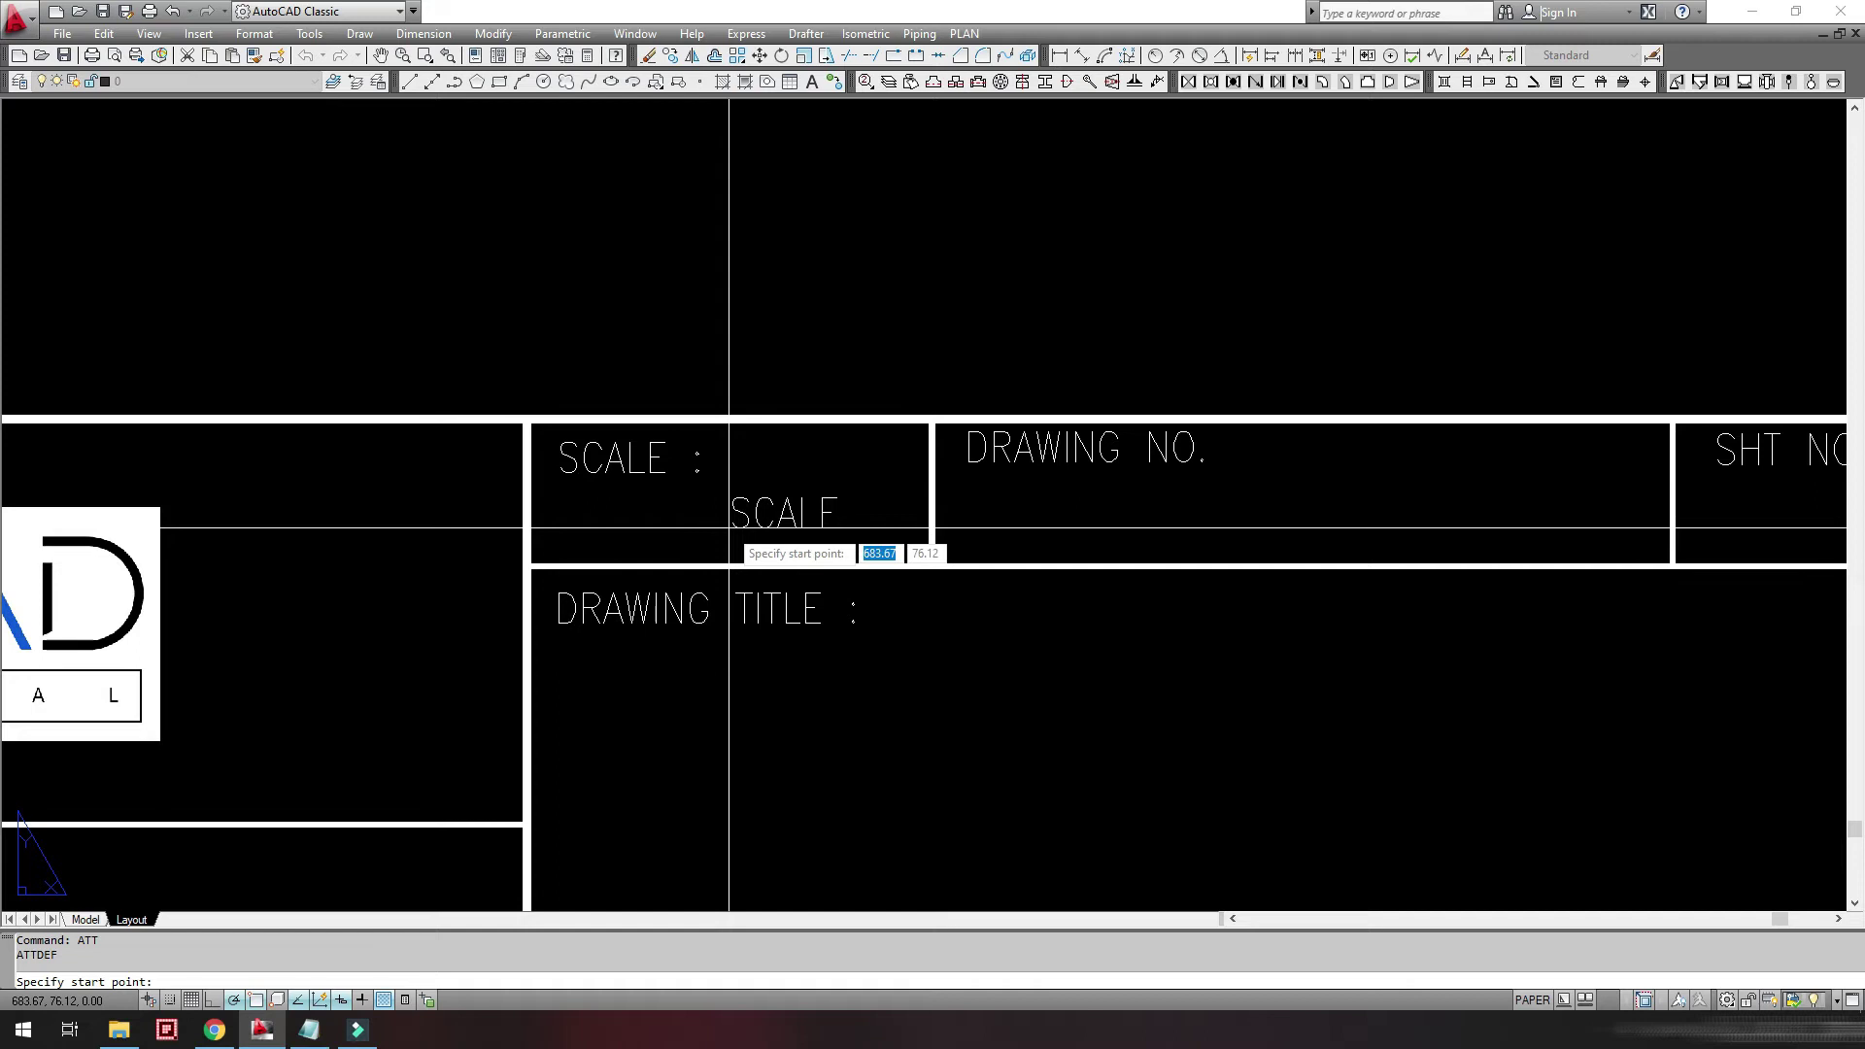
pyautogui.click(729, 526)
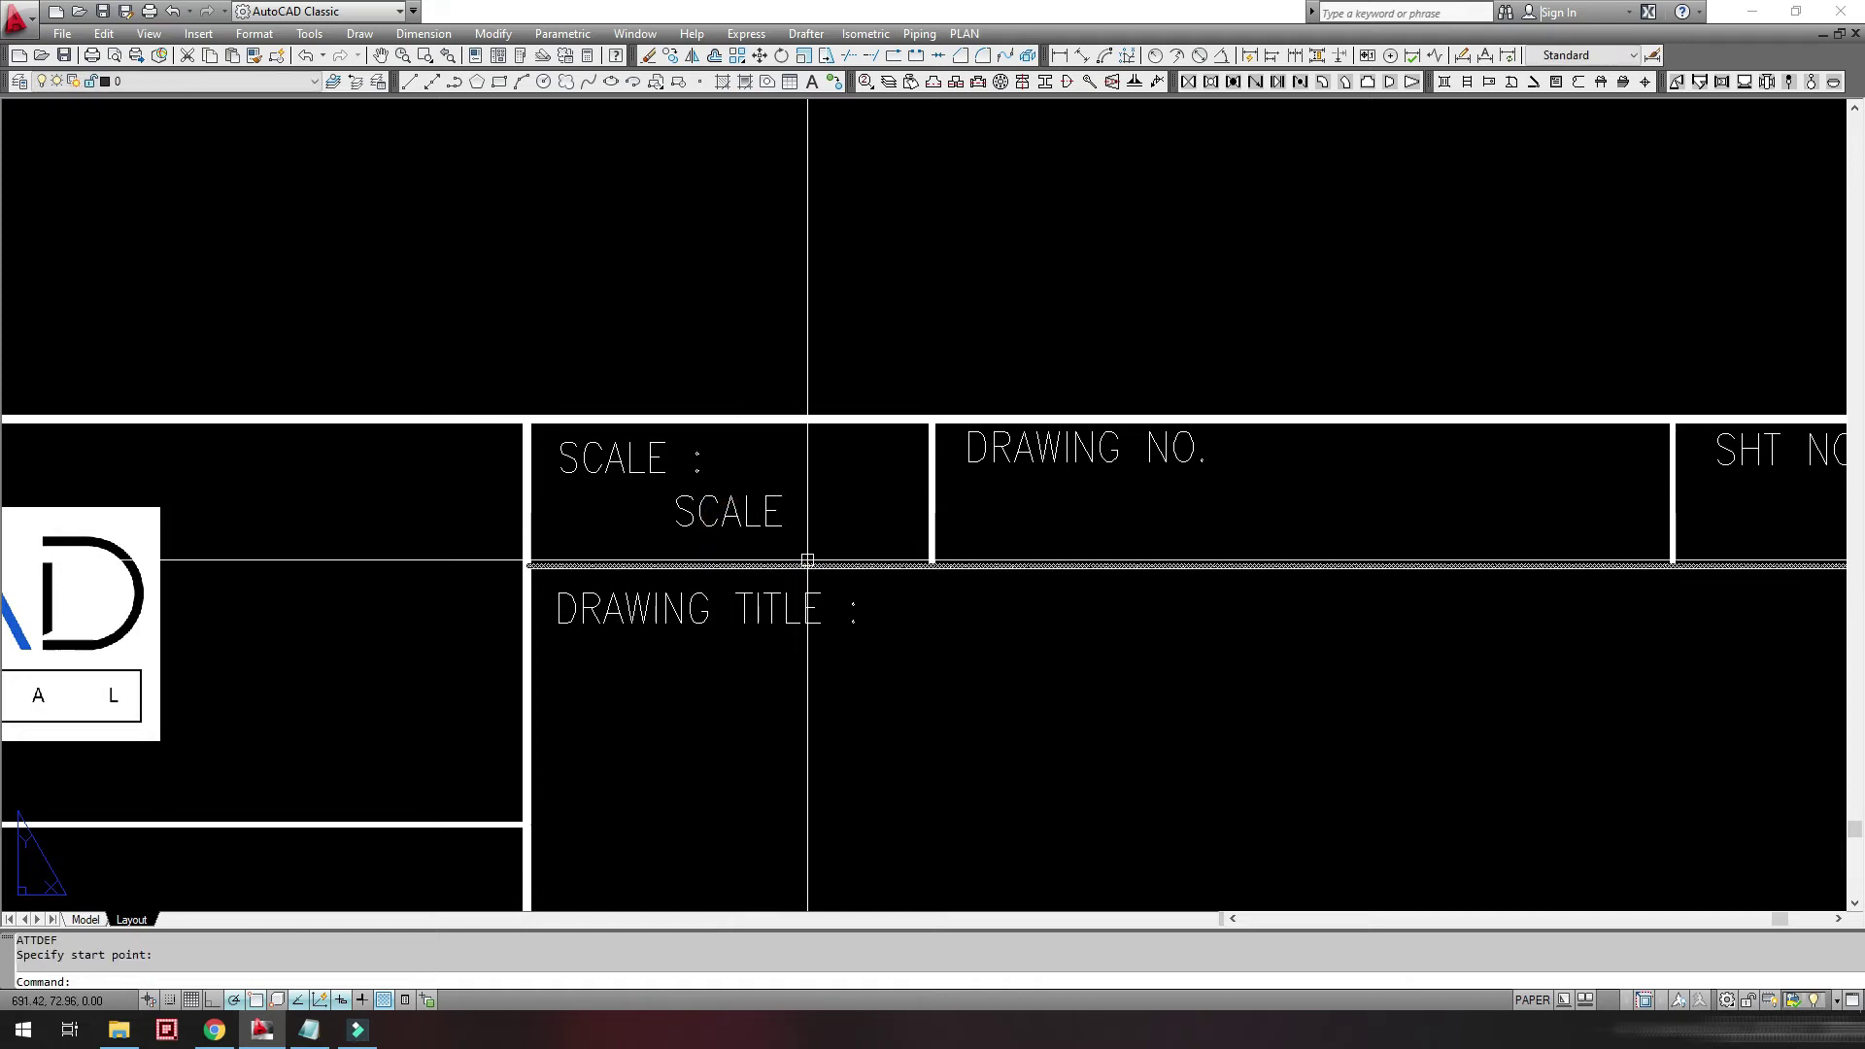
pyautogui.scroll(-1, 802, 554)
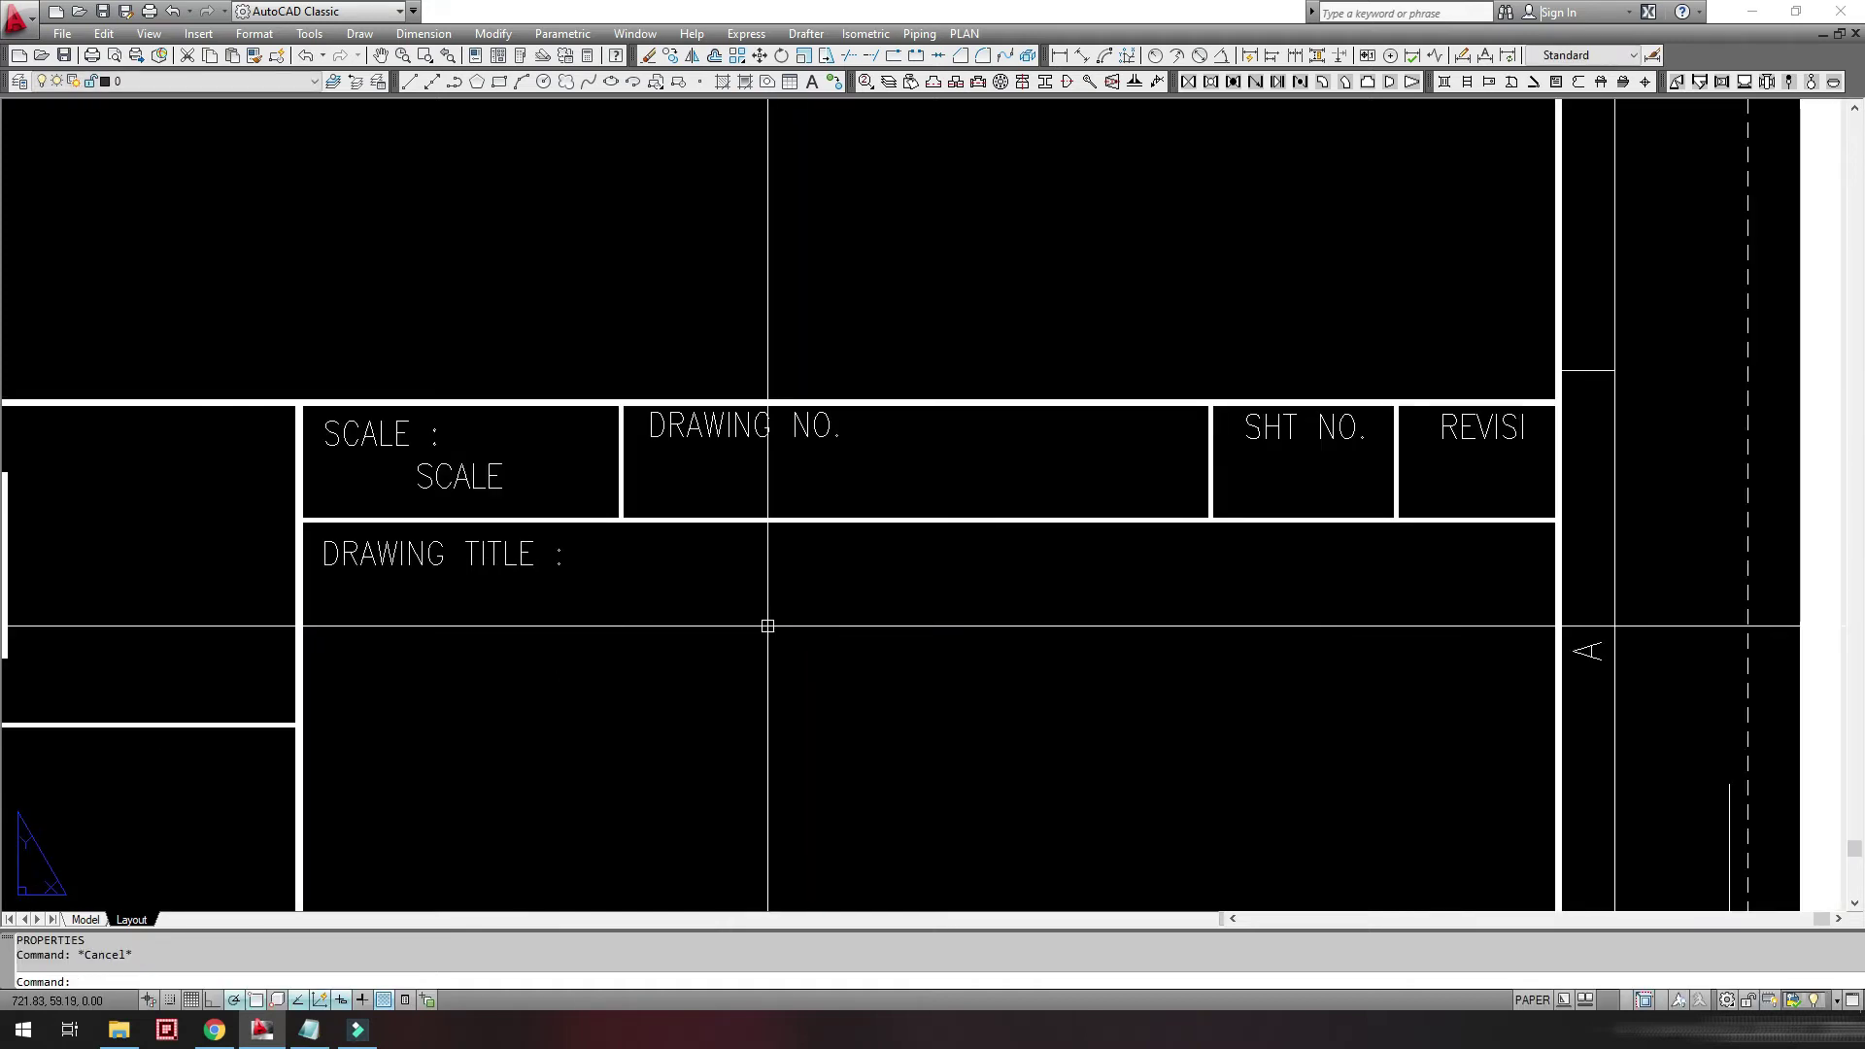
pyautogui.write('ATT')
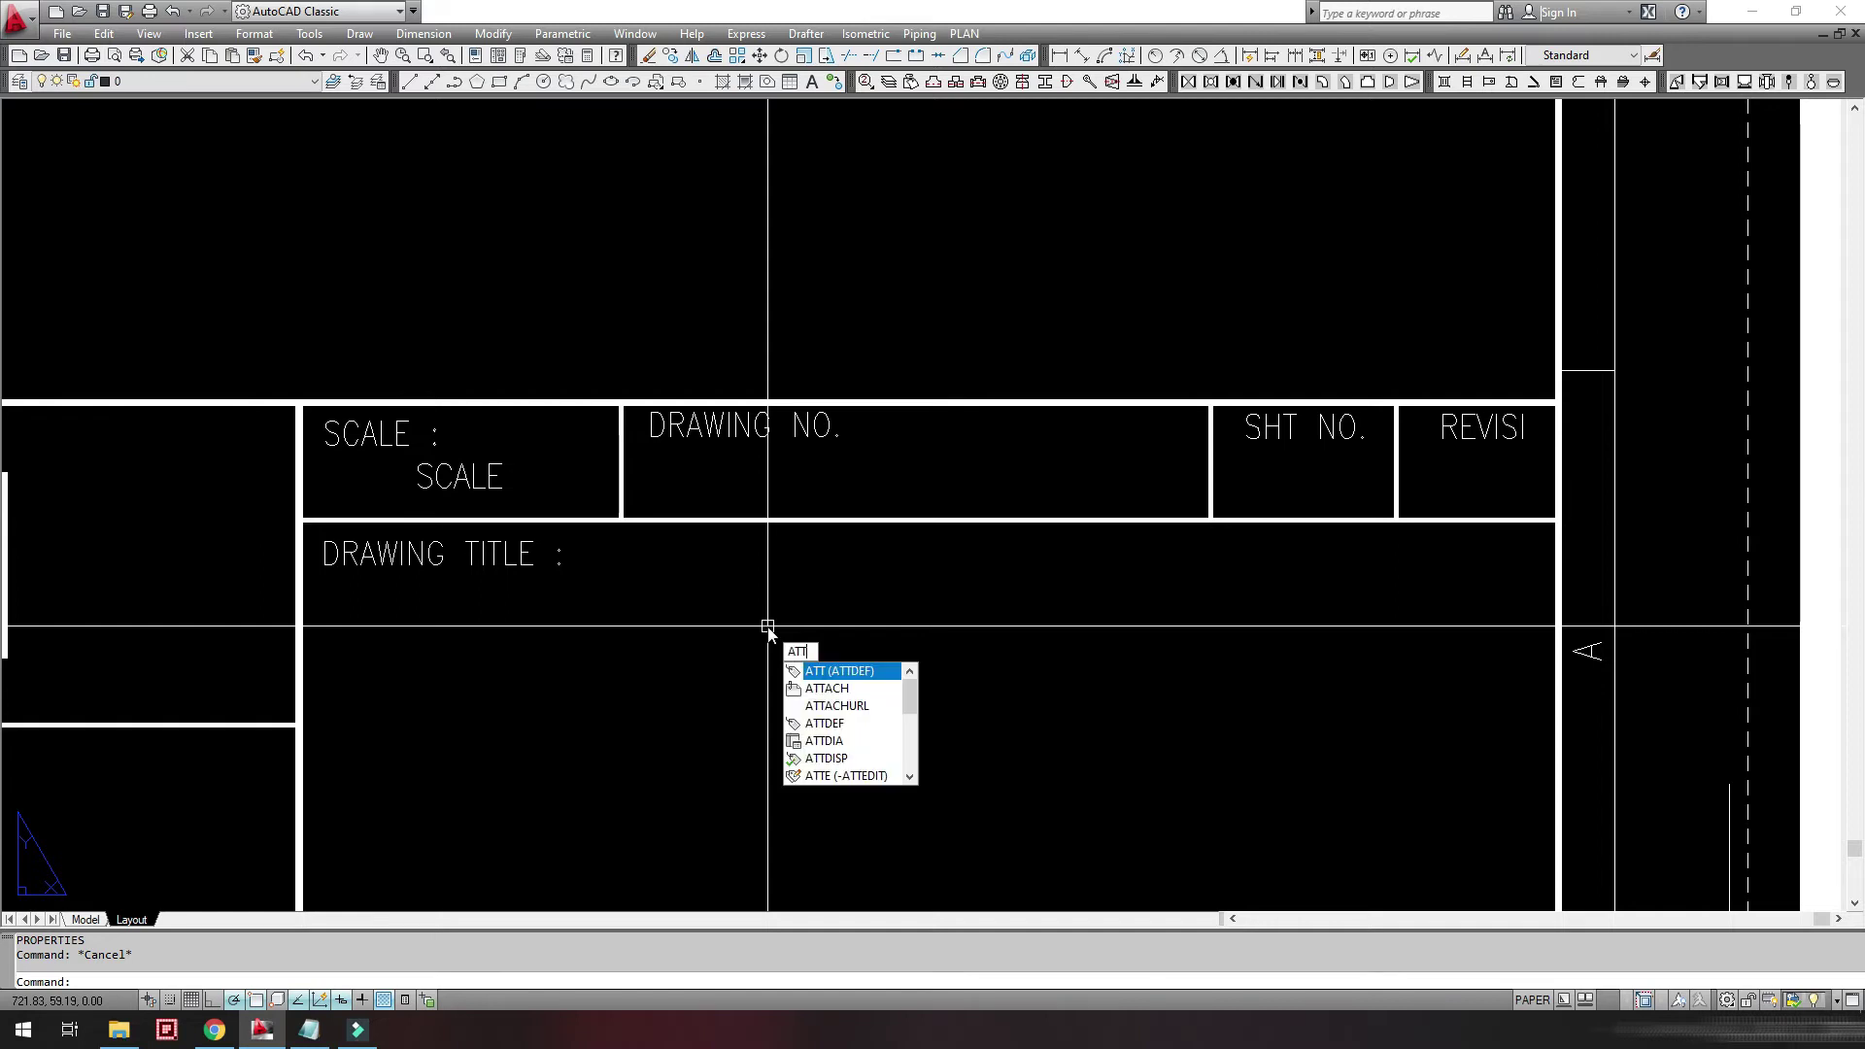
# - Add a DwgNo. attribute with prompt Drawing No. in the DRAWING NO. box
pyautogui.press('Return')
pyautogui.moveTo(968, 312)
pyautogui.mouseDown()
pyautogui.moveTo(1214, 249)
pyautogui.moveTo(1240, 216)
pyautogui.mouseUp()
pyautogui.write('DwgNo.')
pyautogui.press('Tab')
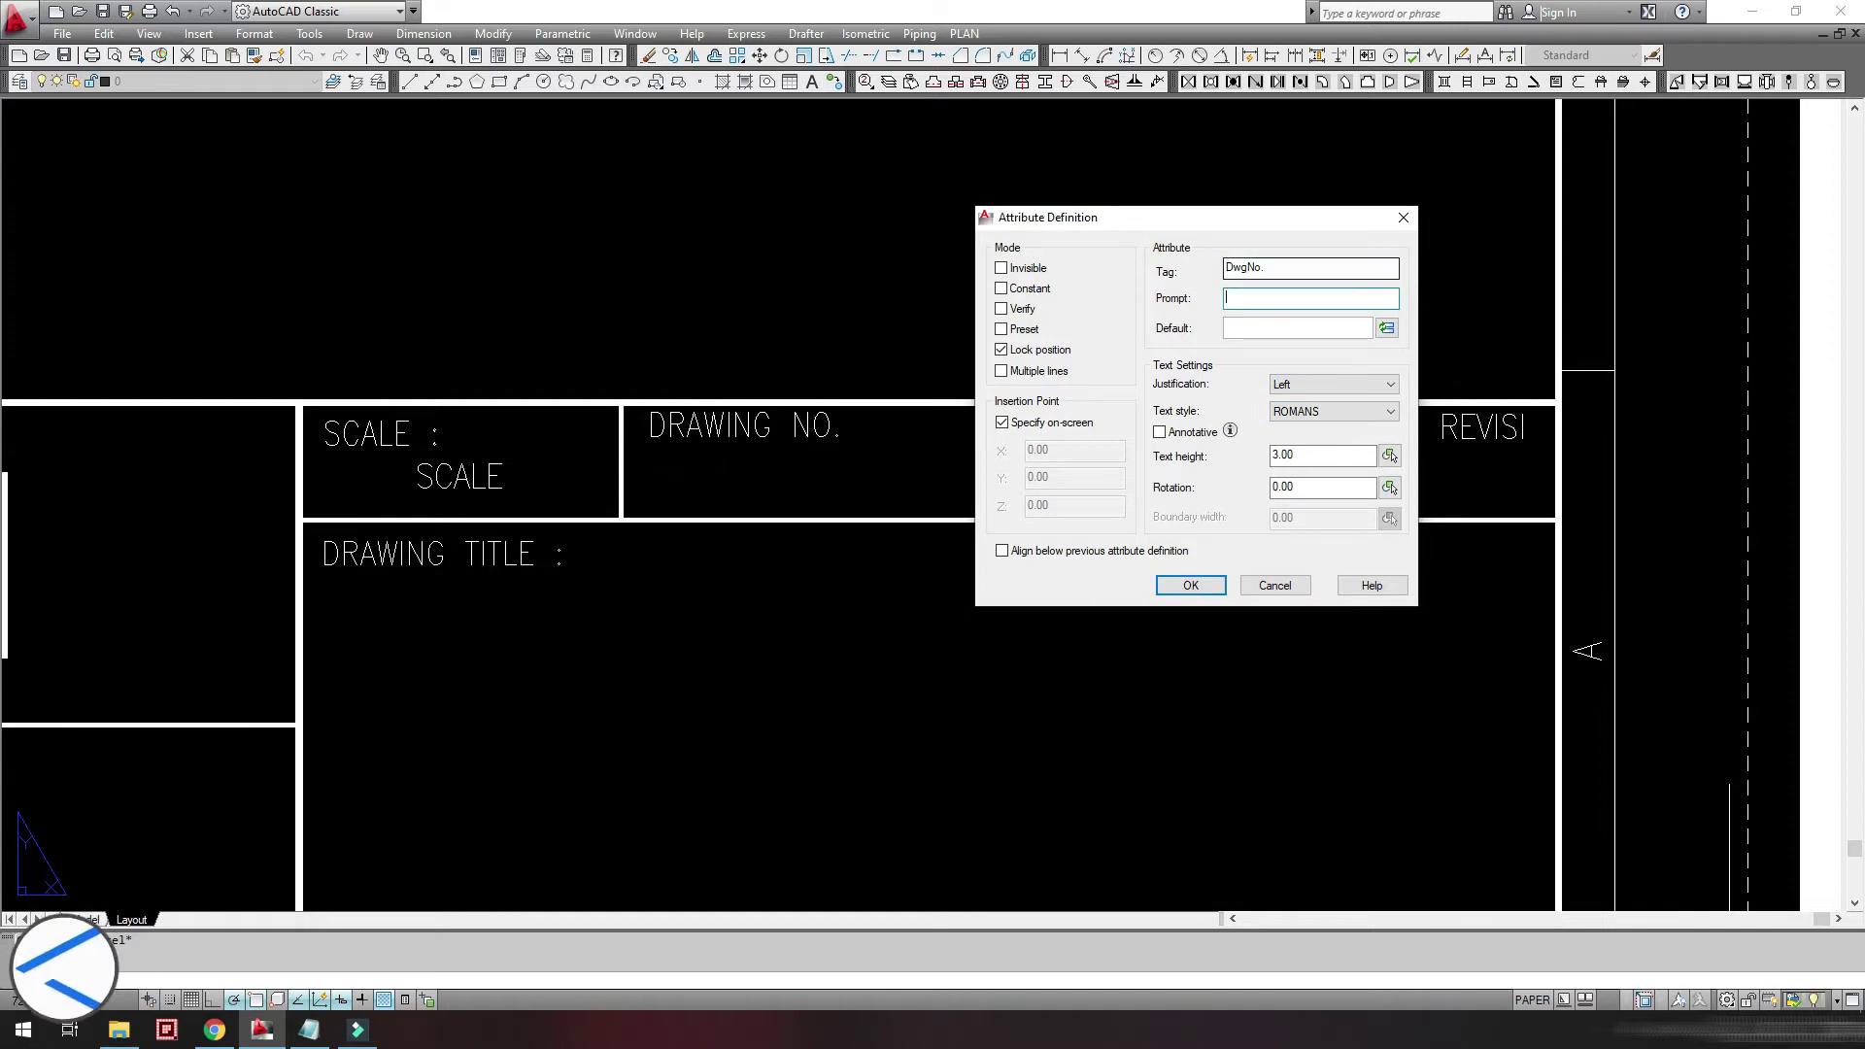
pyautogui.write('Drawing No.')
pyautogui.click(1190, 585)
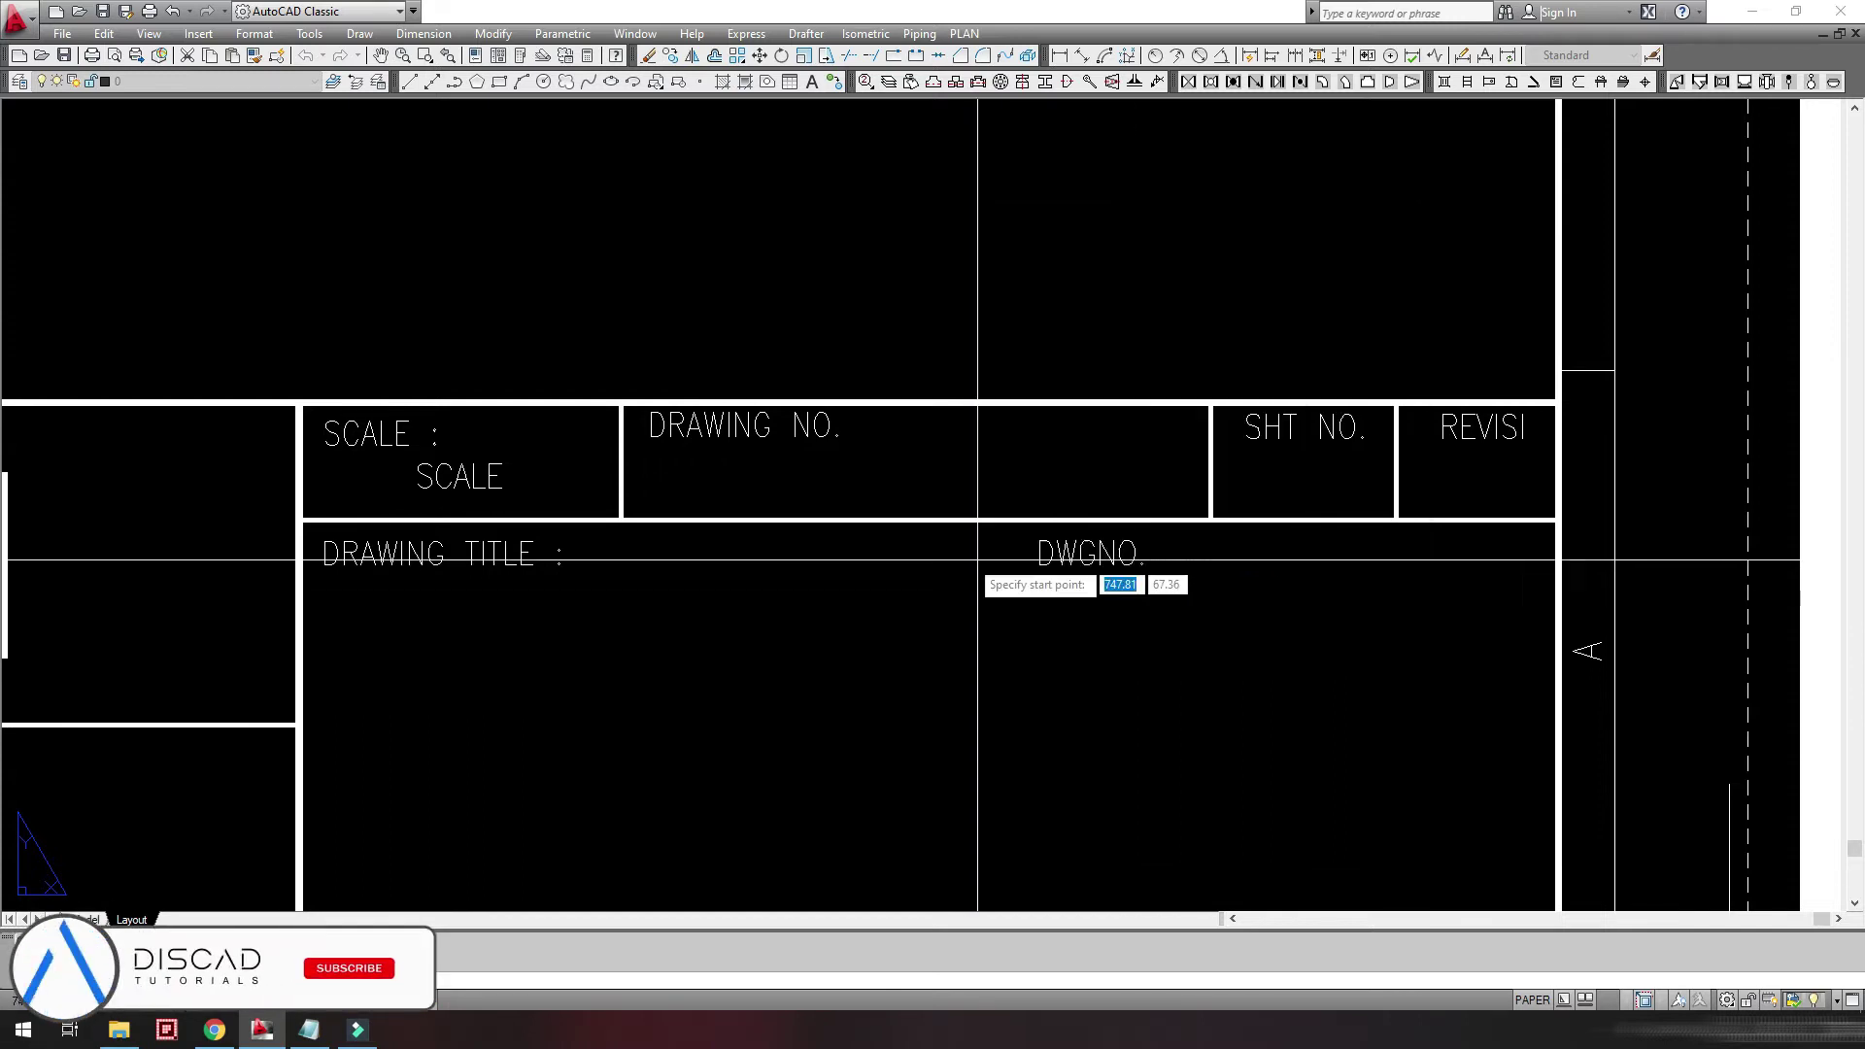
pyautogui.click(873, 488)
pyautogui.moveTo(1295, 493); pyautogui.dragTo(1044, 500, button='middle')
# - Add a ShtNo. attribute centred in the SHT NO. box
pyautogui.write('att')
pyautogui.press('Return')
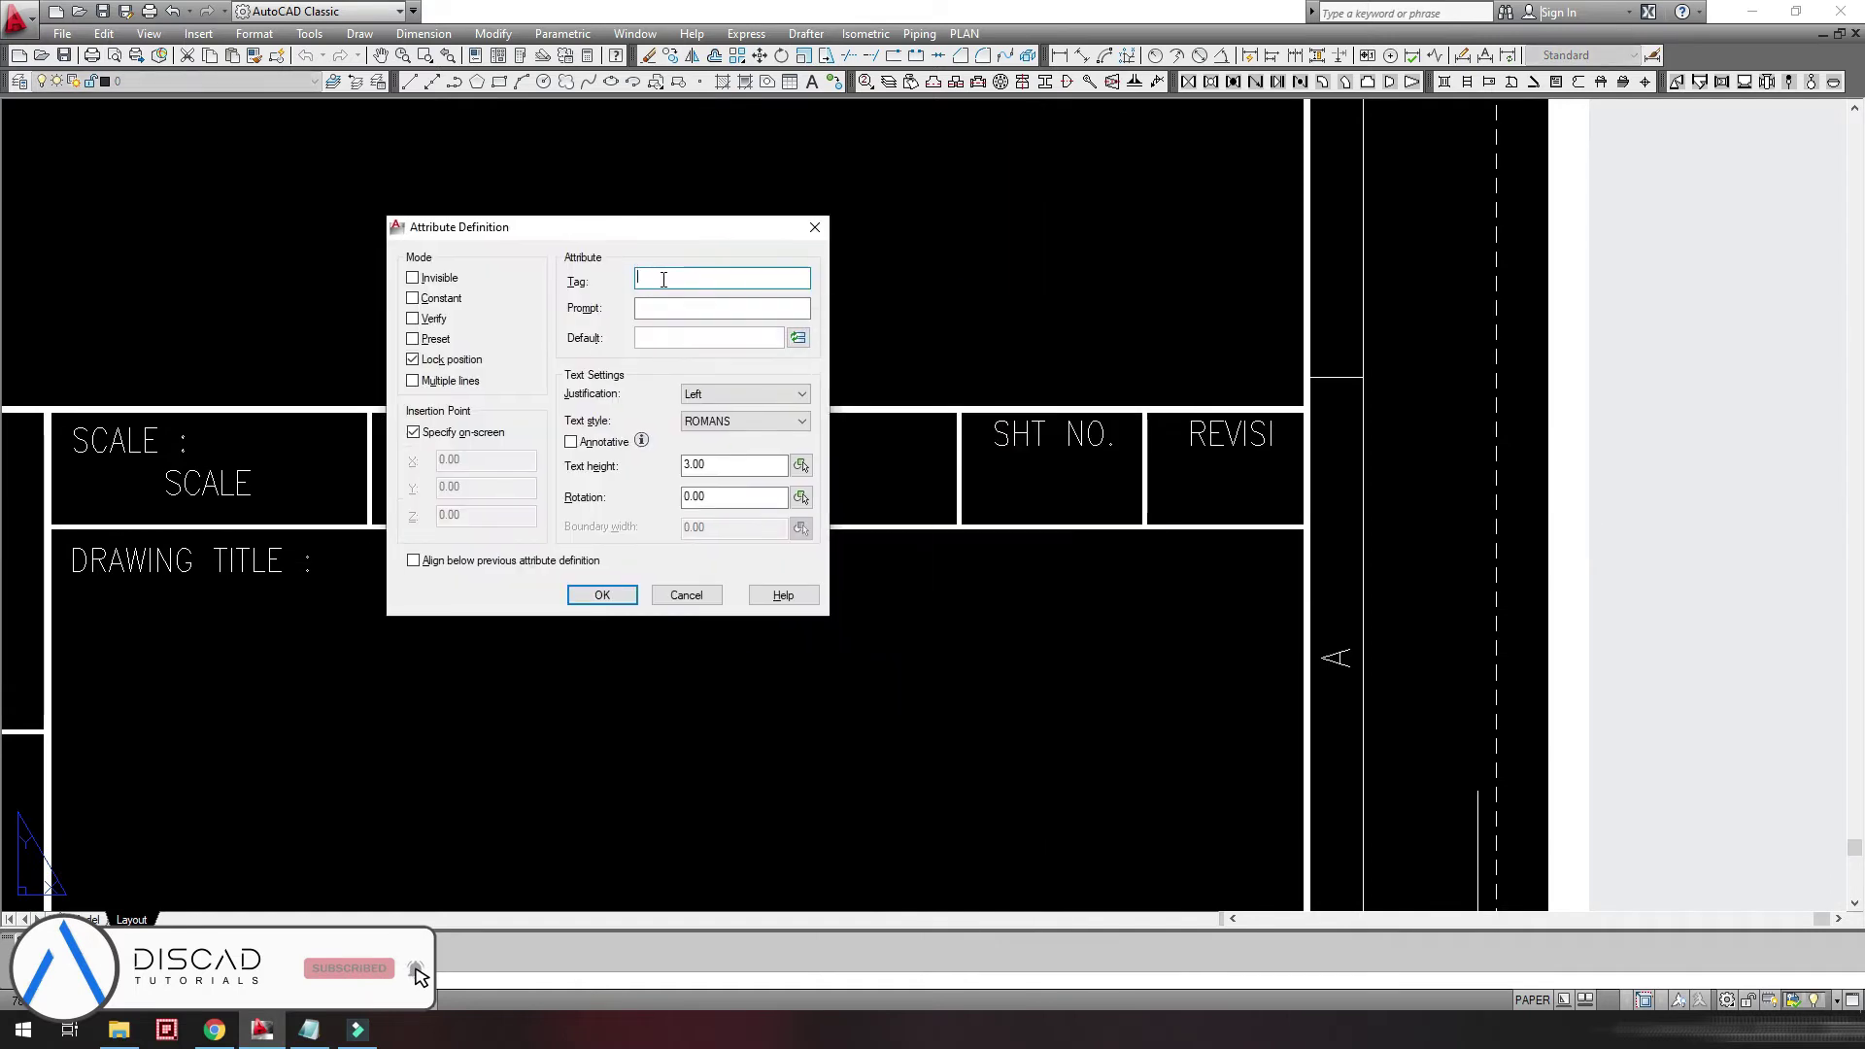
pyautogui.write('Sheet')
pyautogui.press('BackSpace')
pyautogui.press('BackSpace')
pyautogui.press('BackSpace')
pyautogui.write('tNo.')
pyautogui.press('Tab')
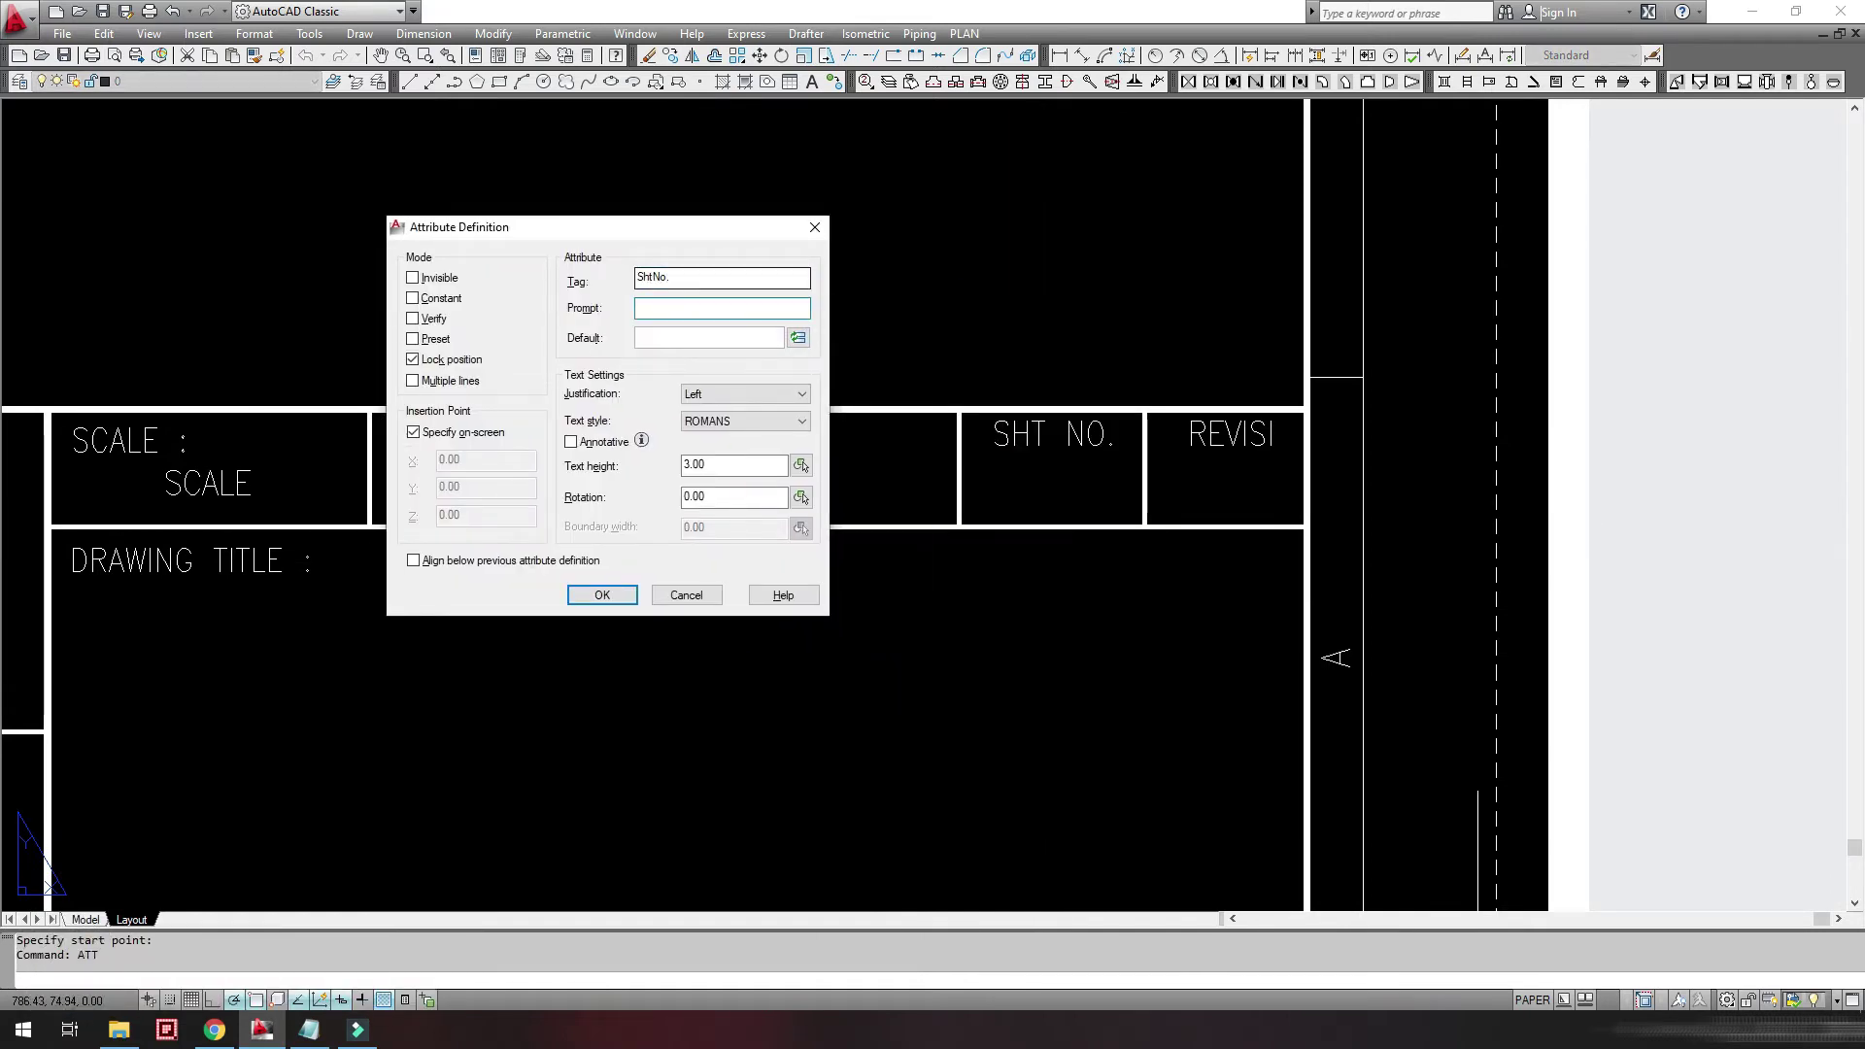
pyautogui.write('Sheet')
pyautogui.click(735, 421)
pyautogui.click(719, 456)
pyautogui.click(602, 595)
pyautogui.click(1053, 494)
# - Copy the SHTNO. attribute into the REVISI cell
pyautogui.press('Escape')
pyautogui.click(1061, 488)
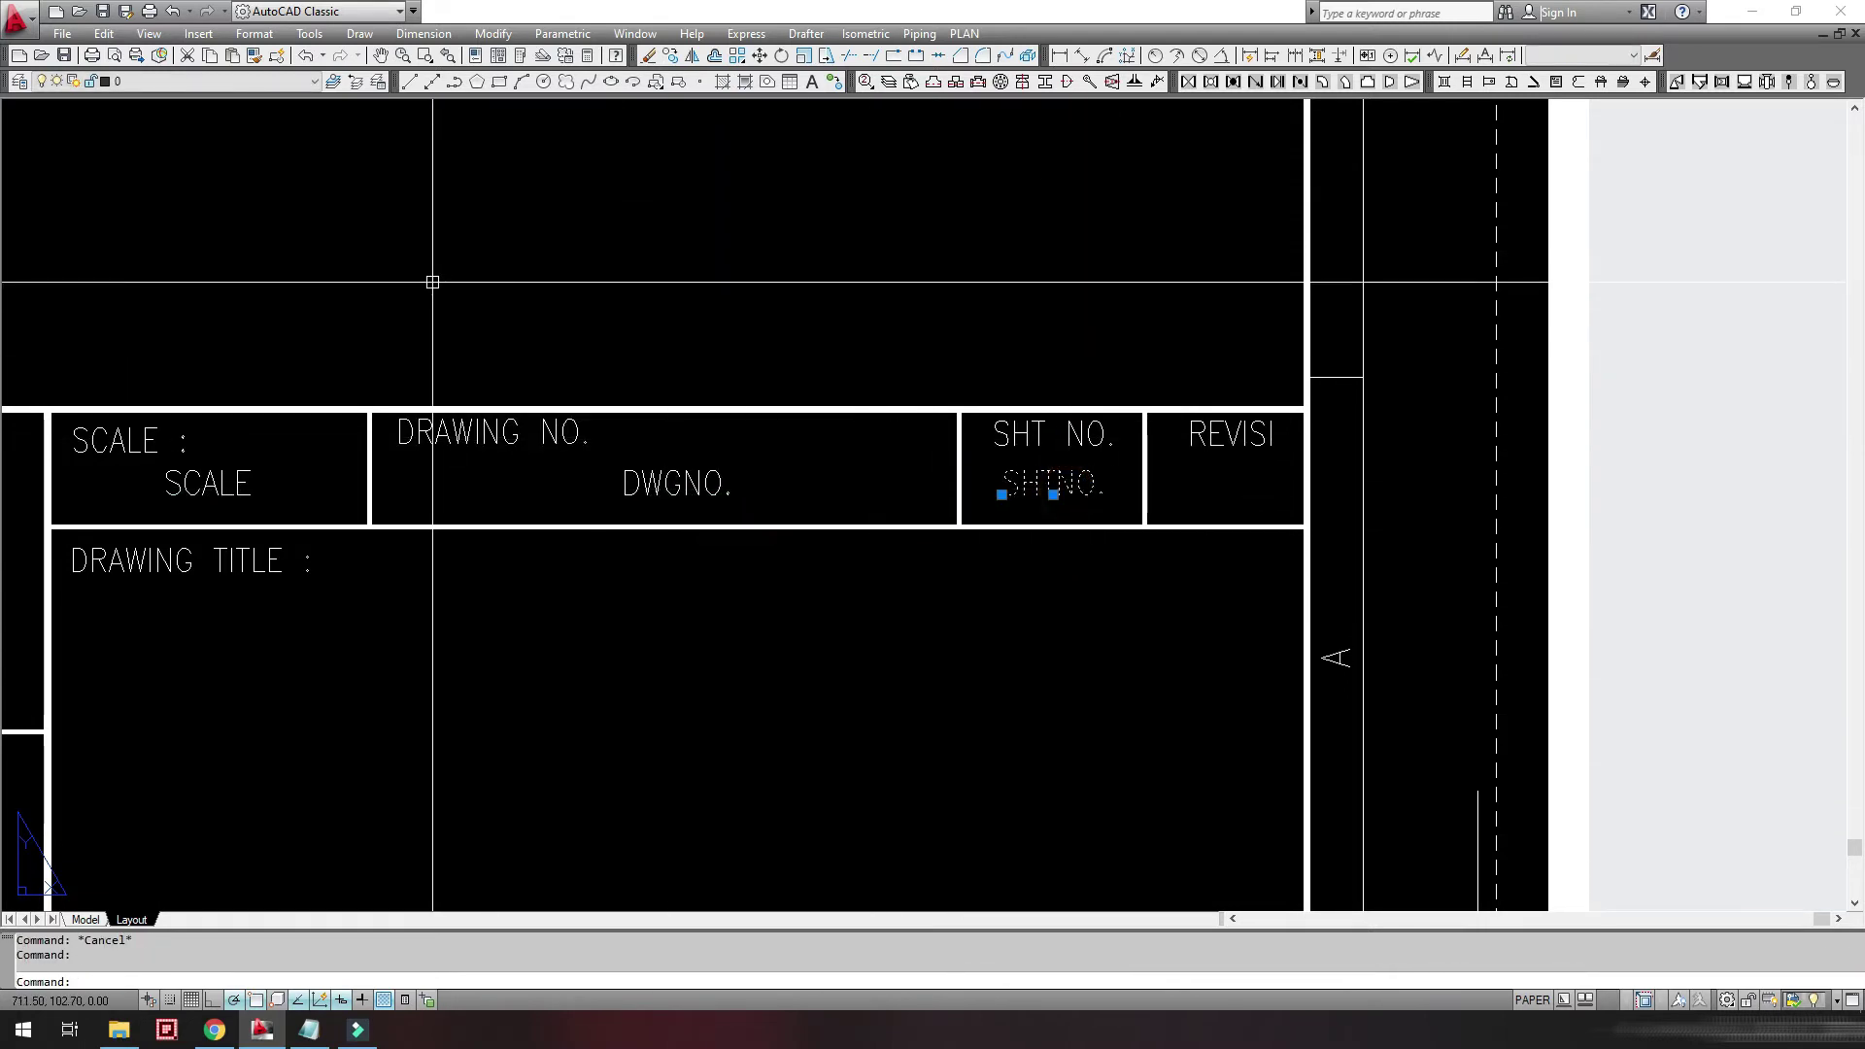
pyautogui.click(670, 56)
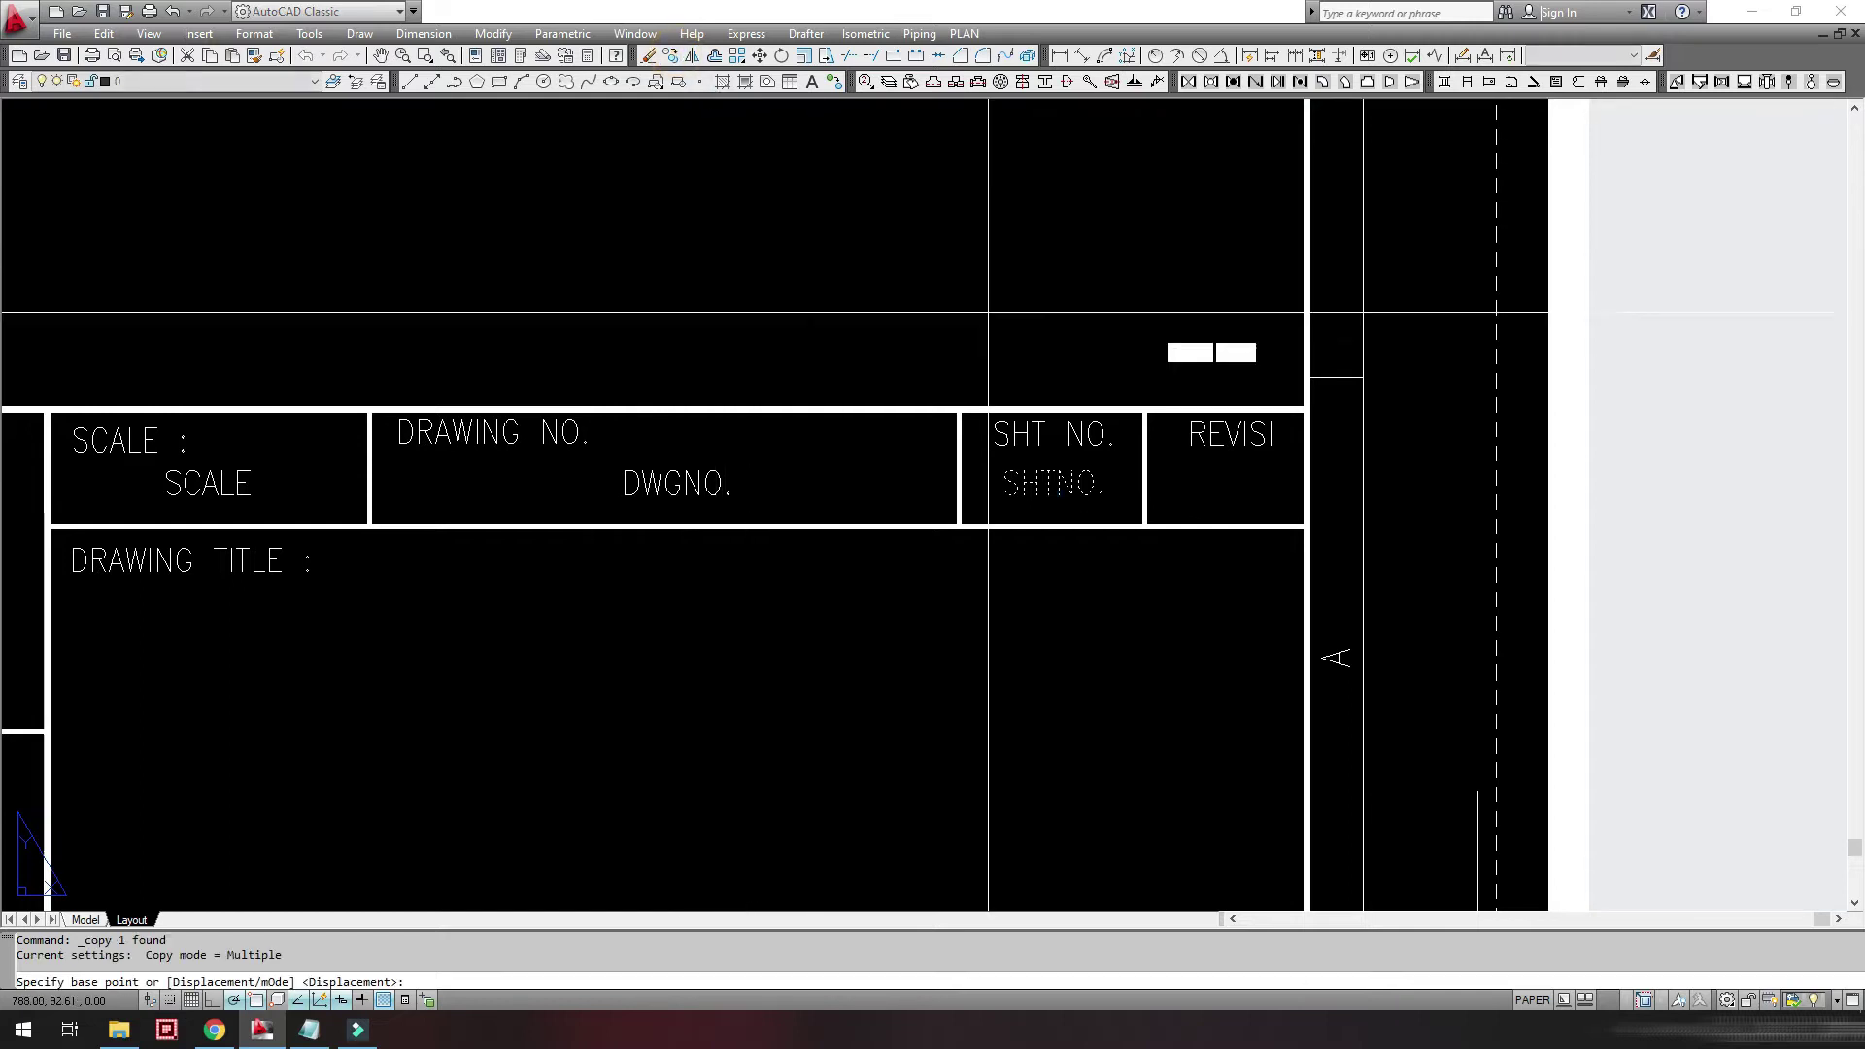
pyautogui.click(1055, 434)
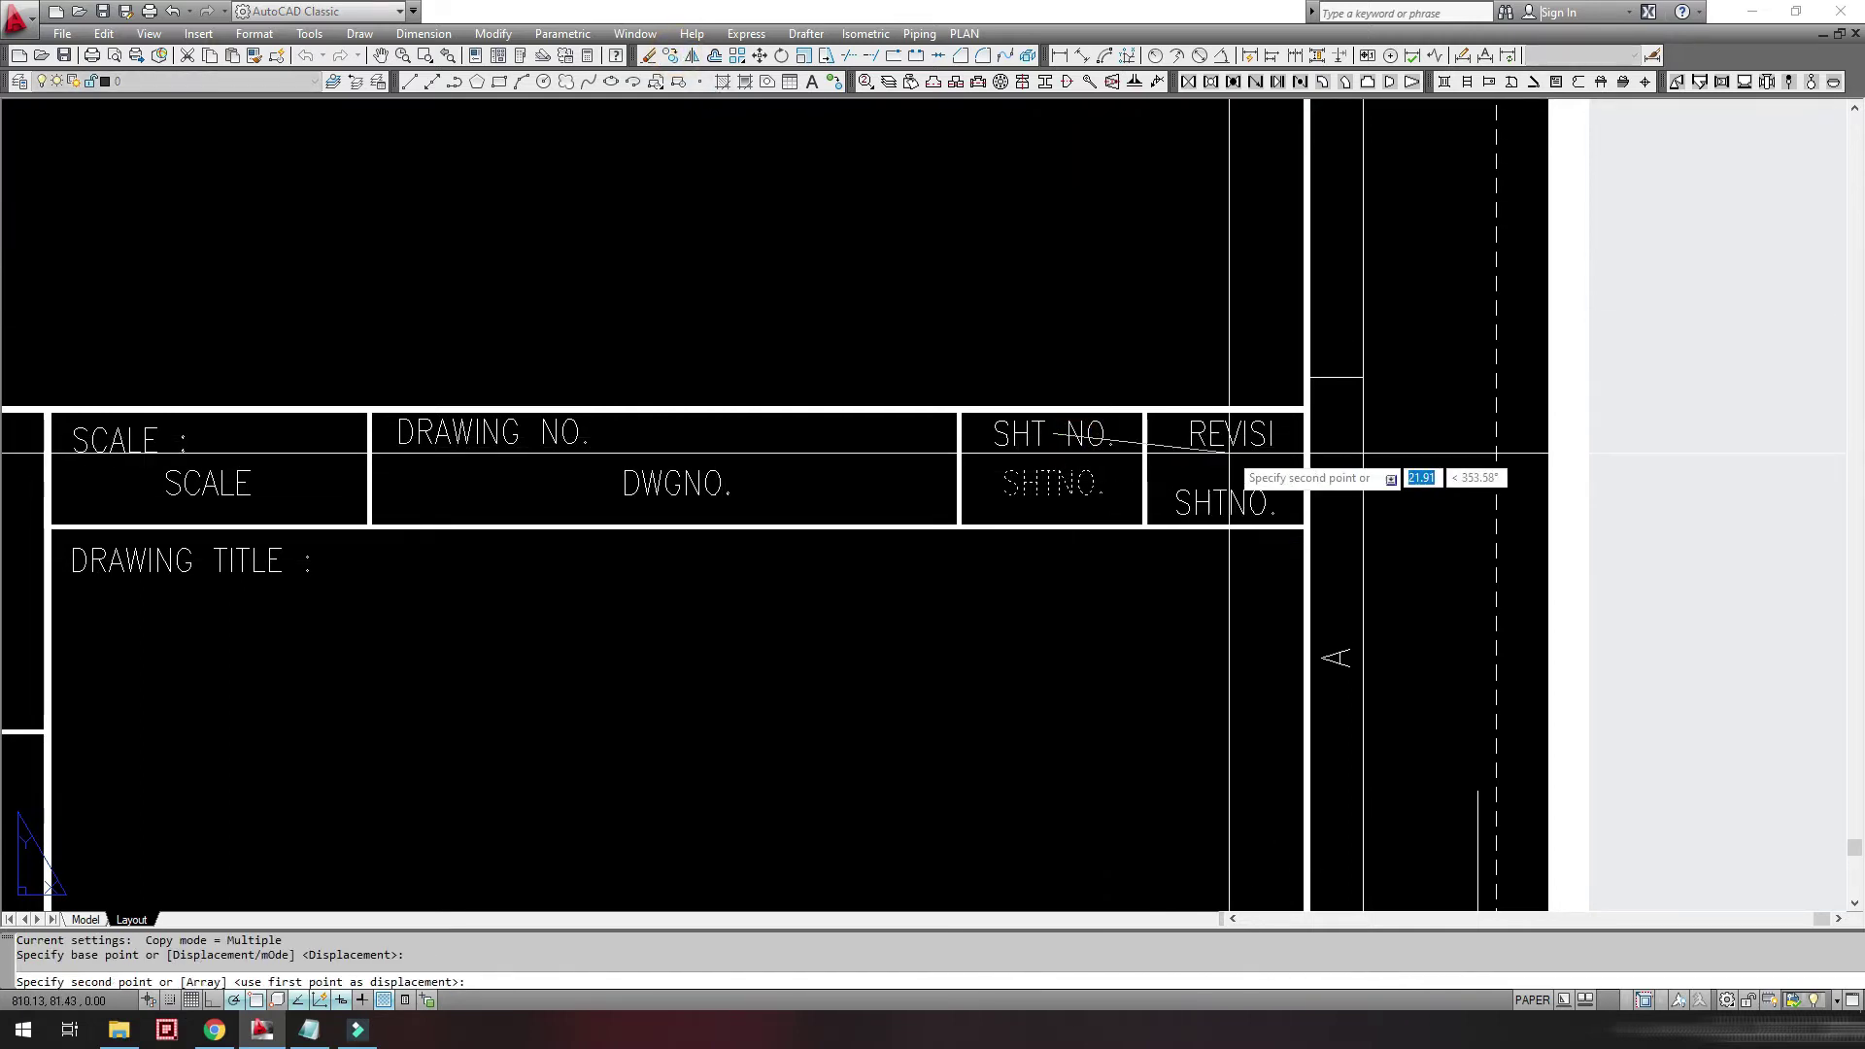
pyautogui.click(1234, 434)
pyautogui.press('Return')
# - Edit the copy's definition, replacing the Sheet prompt with Revisi and tag with Rev
pyautogui.doubleClick(1238, 466)
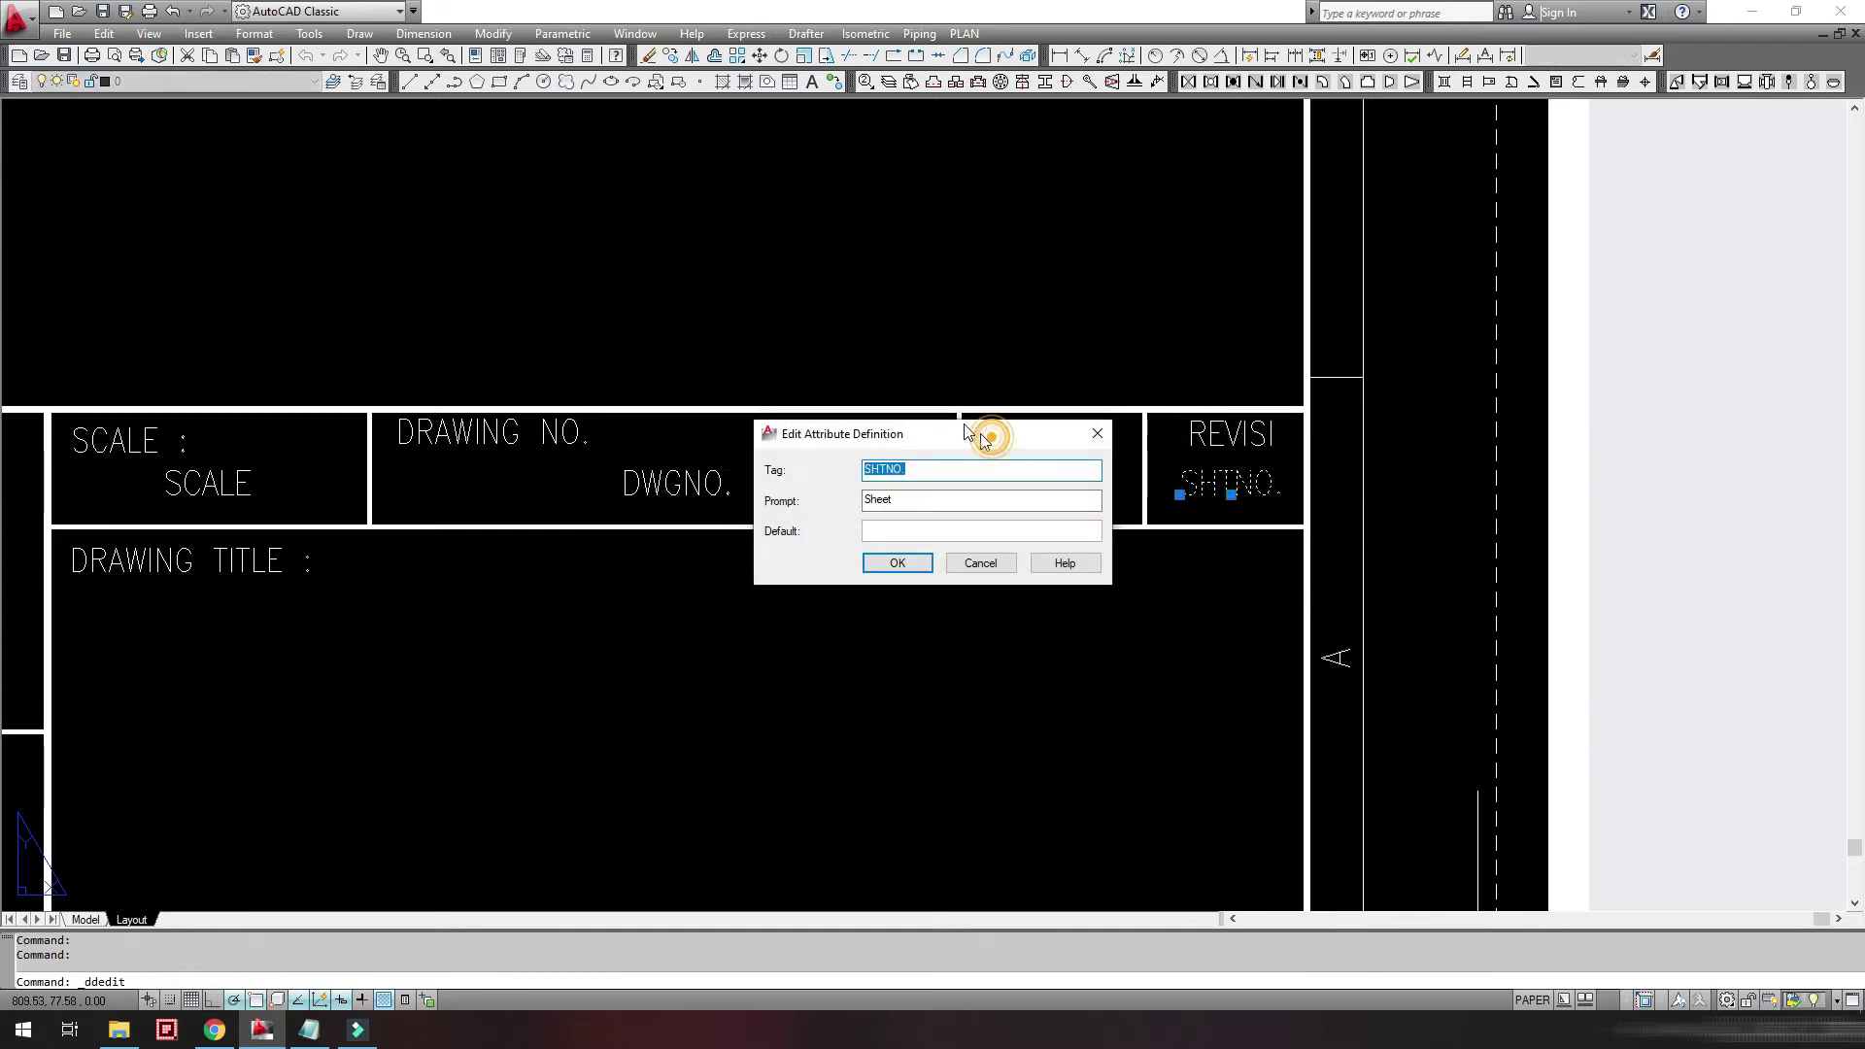
pyautogui.moveTo(991, 438); pyautogui.dragTo(834, 315)
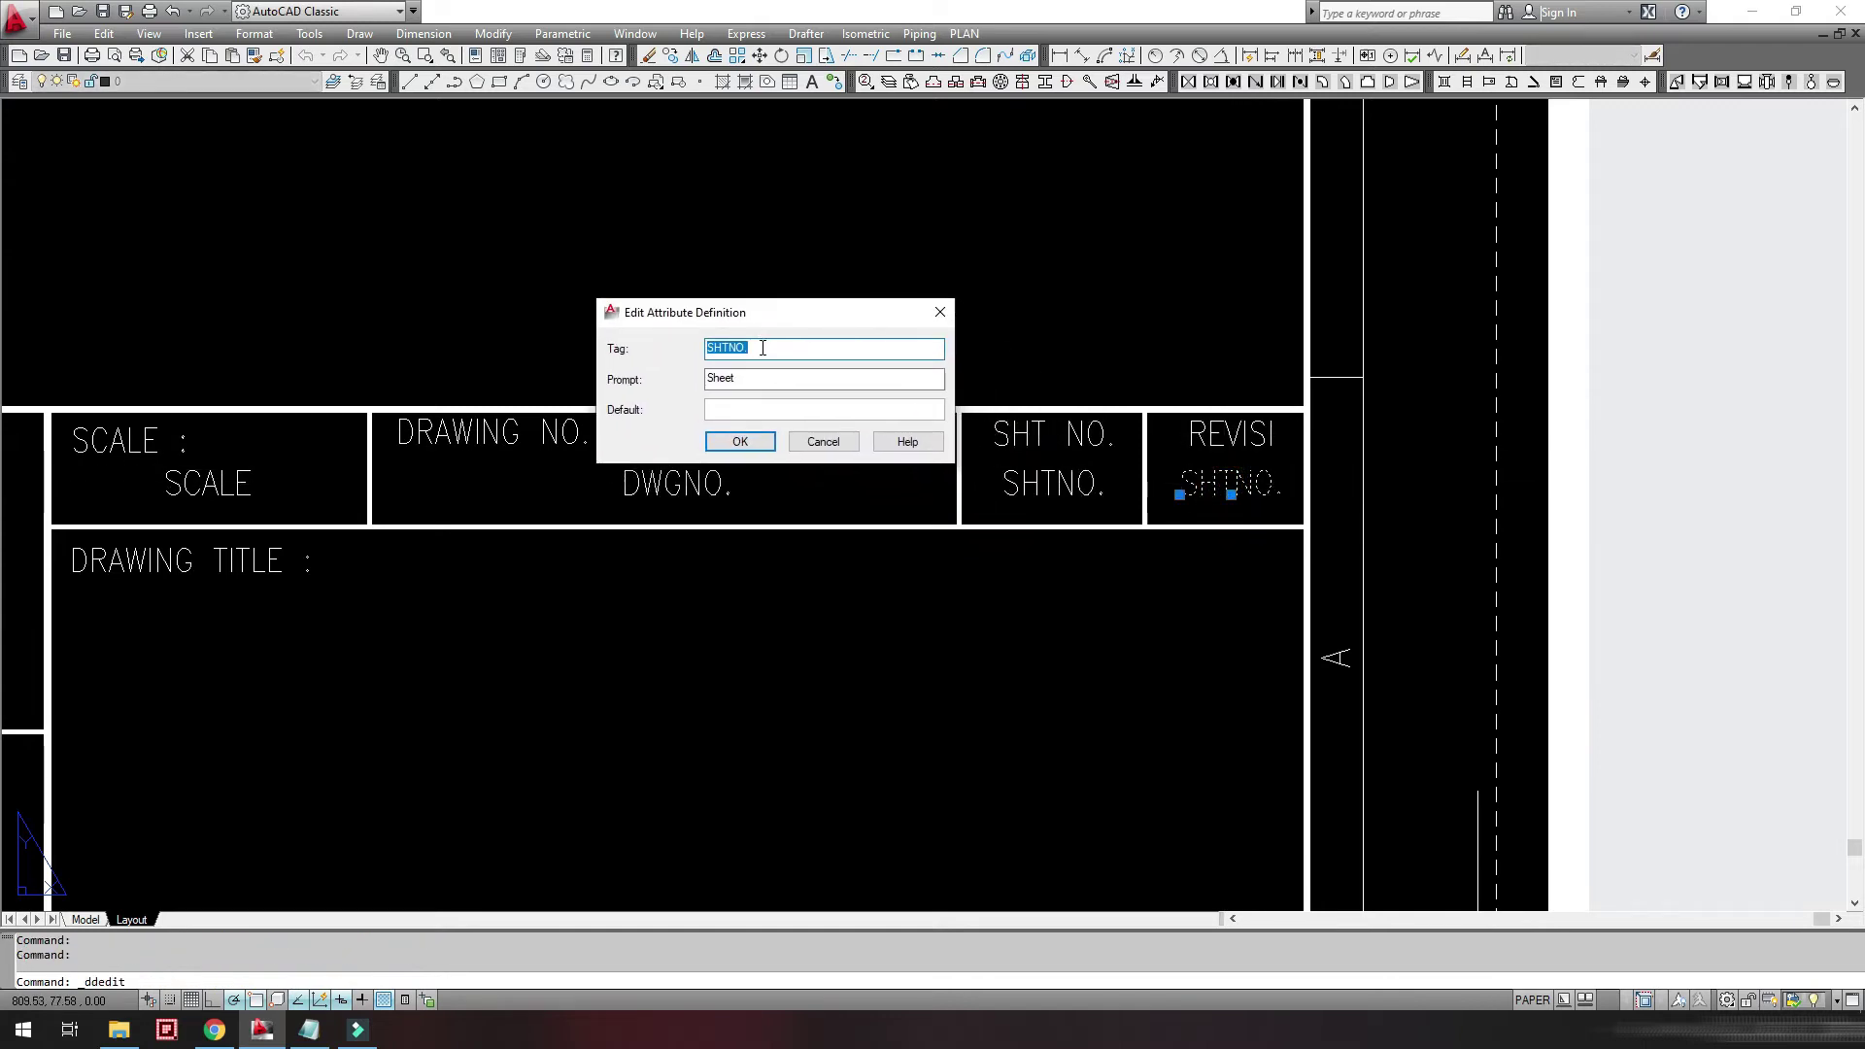
pyautogui.doubleClick(745, 376)
pyautogui.write('Revisi')
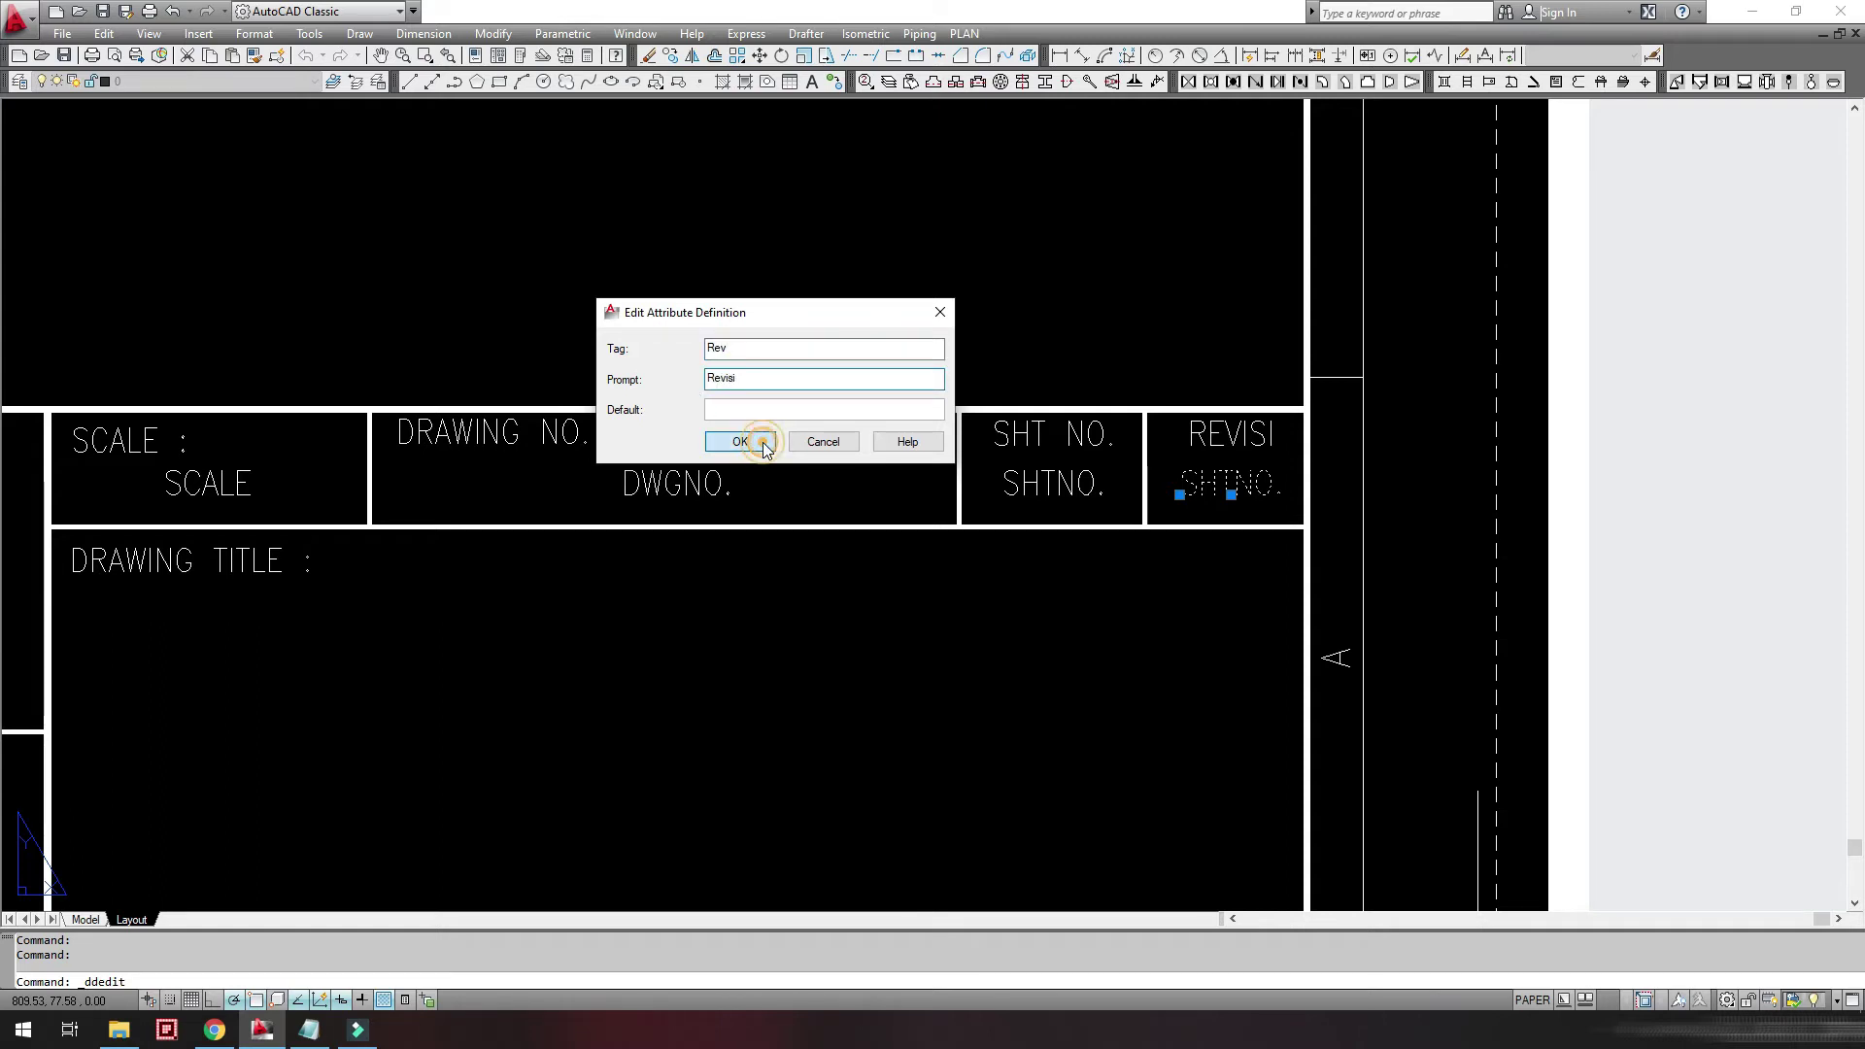
# - Confirm the copy's new Rev tag and Revisi prompt
pyautogui.click(763, 448)
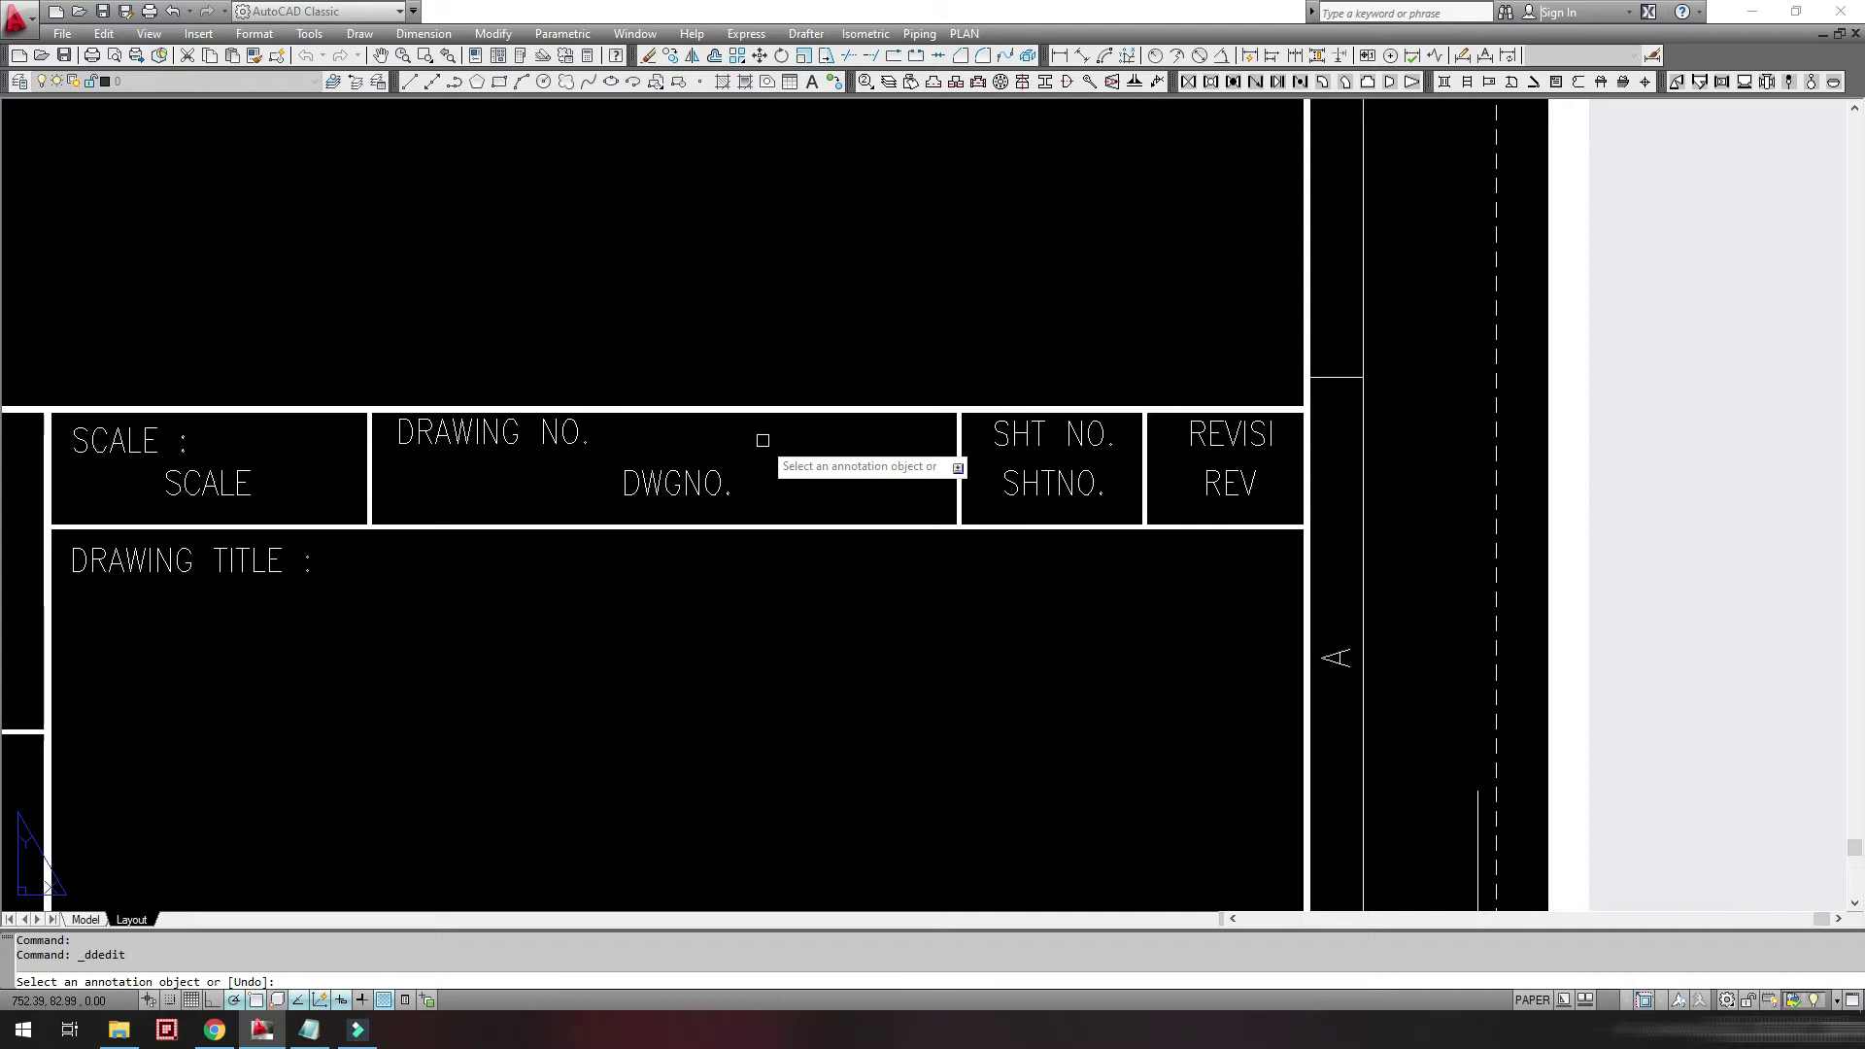
pyautogui.scroll(-2, 1074, 583)
pyautogui.scroll(2, 1041, 637)
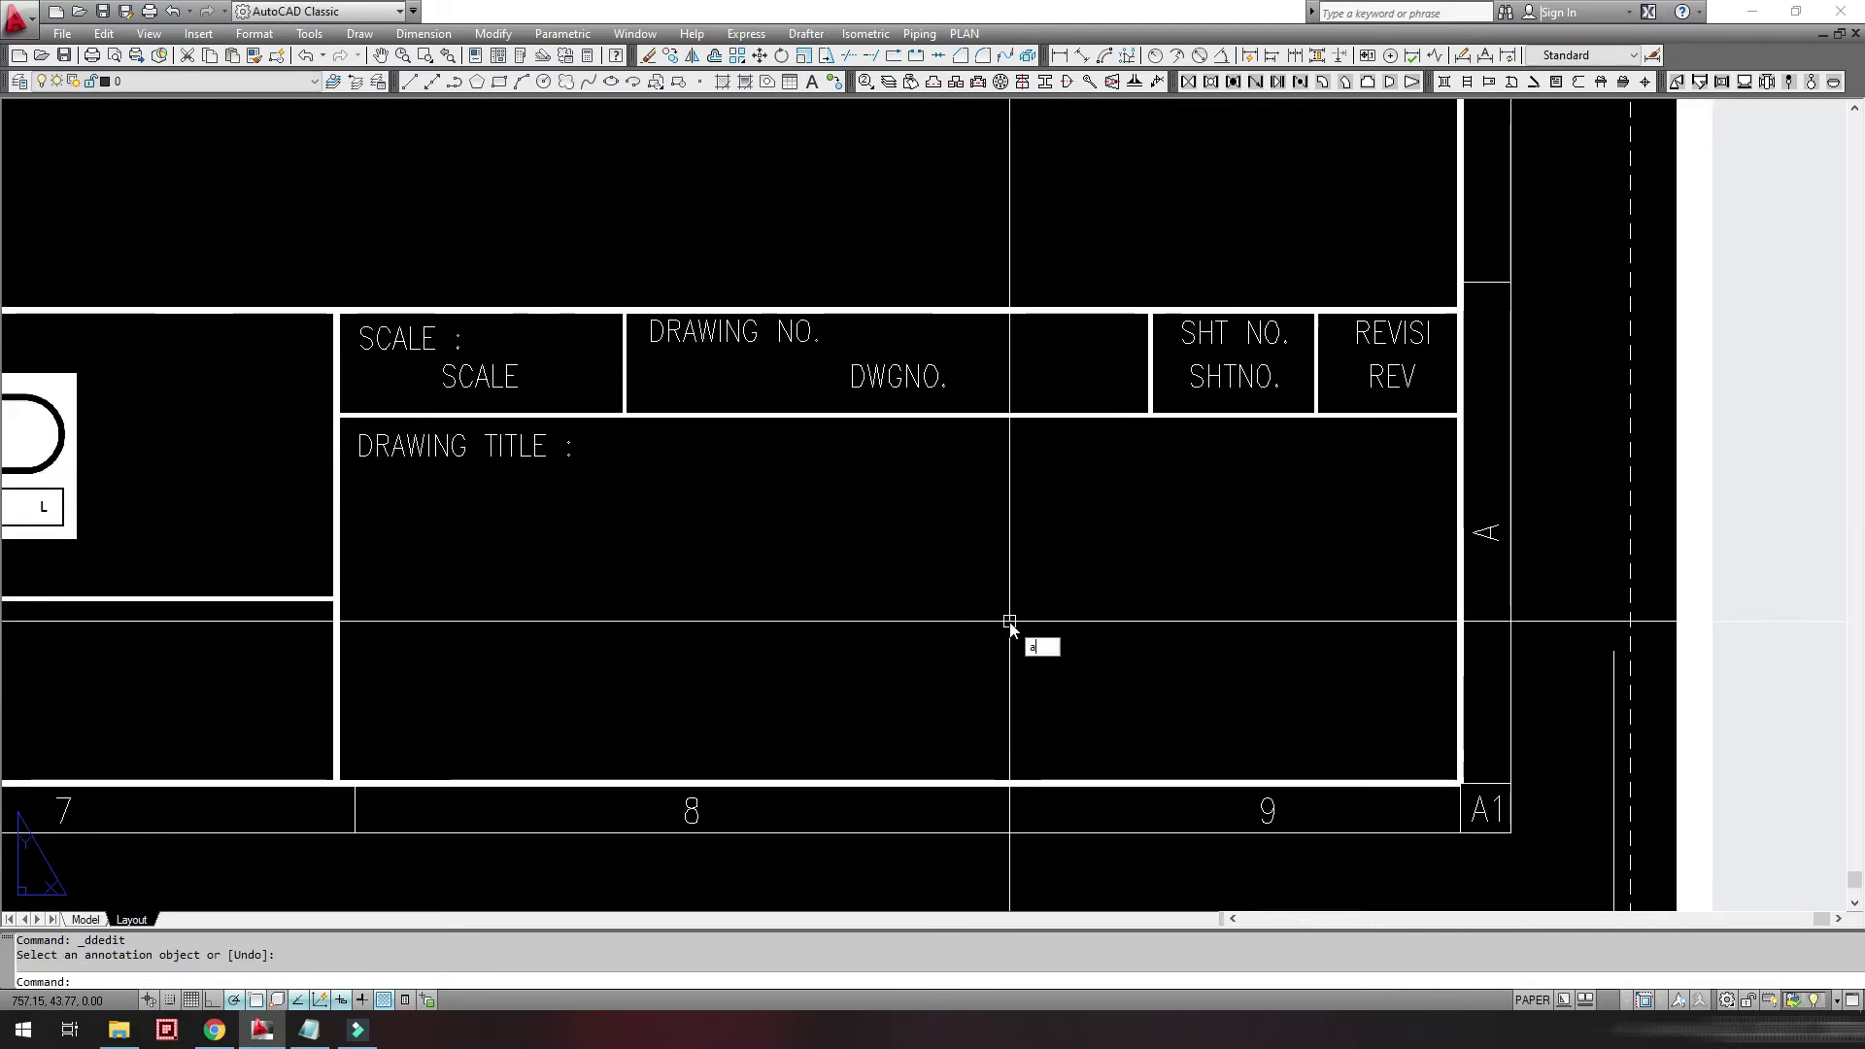
# - Add a centred DwgTittle1 attribute, height 4.5, in the Drawing Title cell
pyautogui.write('ATT')
pyautogui.press('Return')
pyautogui.click(1015, 402)
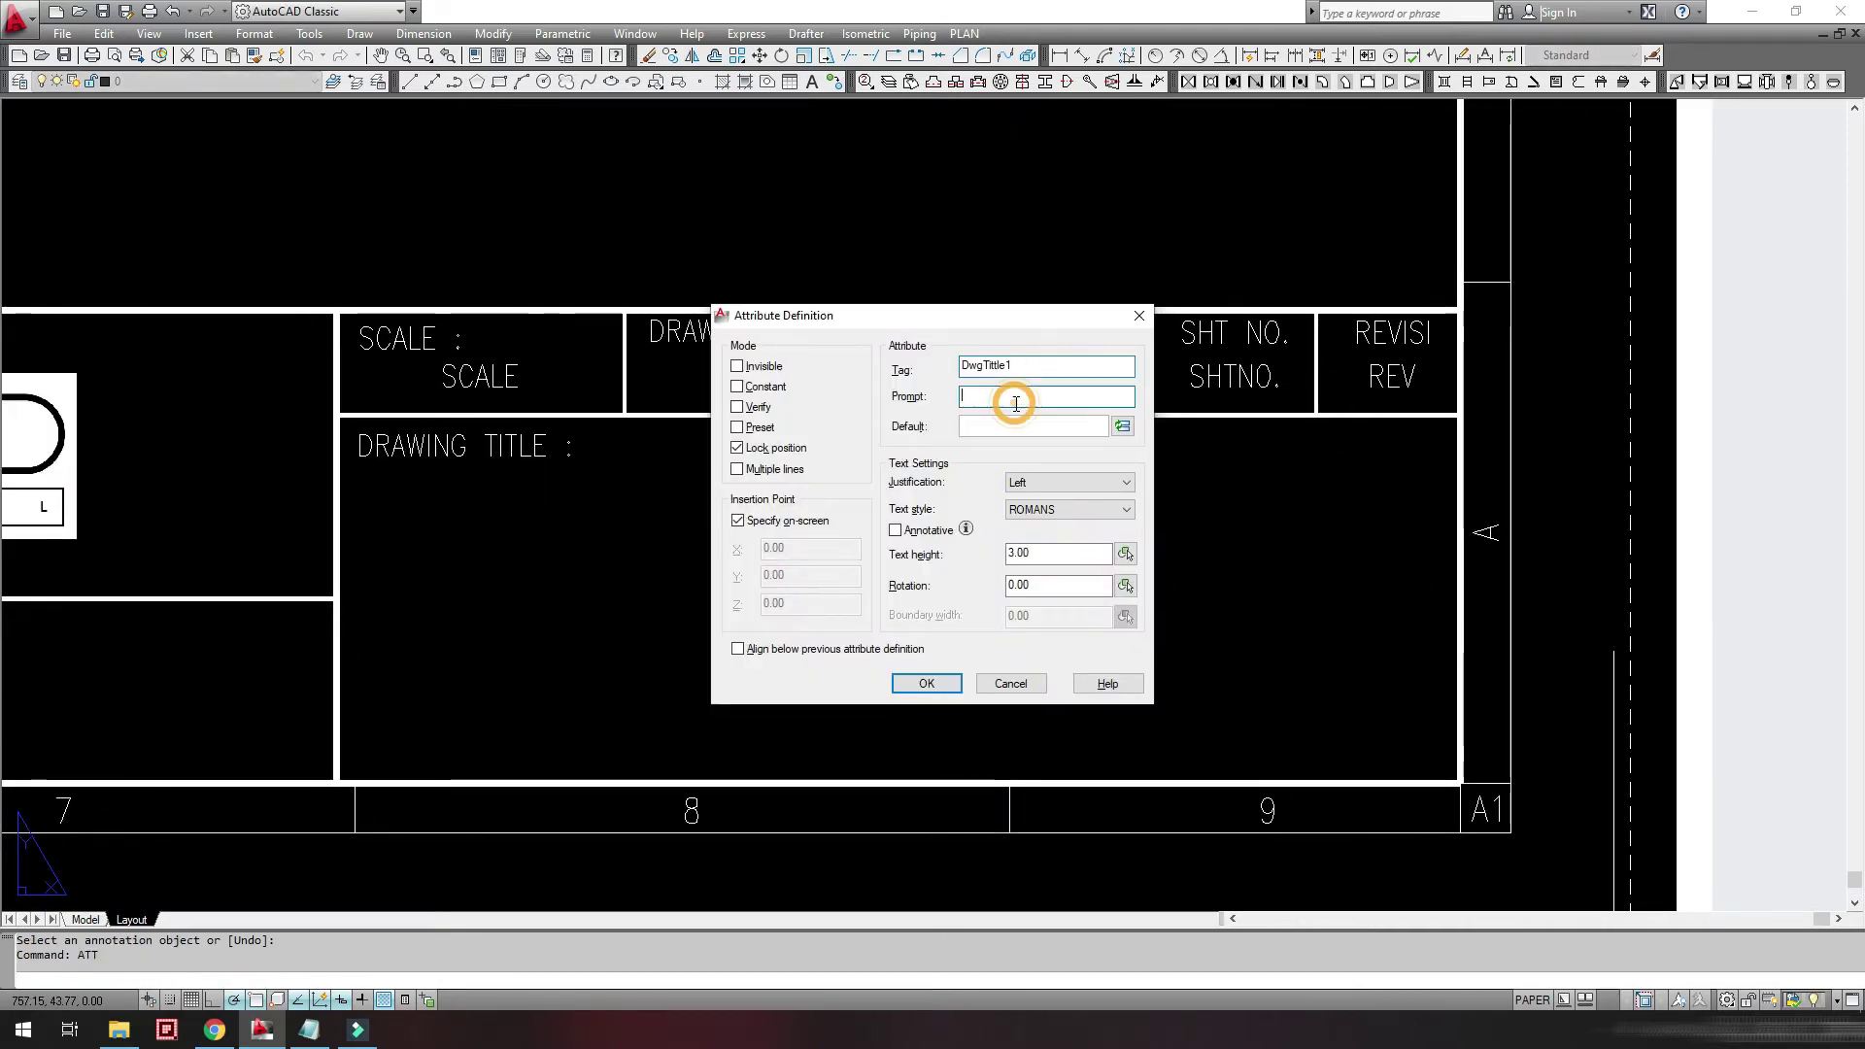
pyautogui.write('Drawing Tittle1')
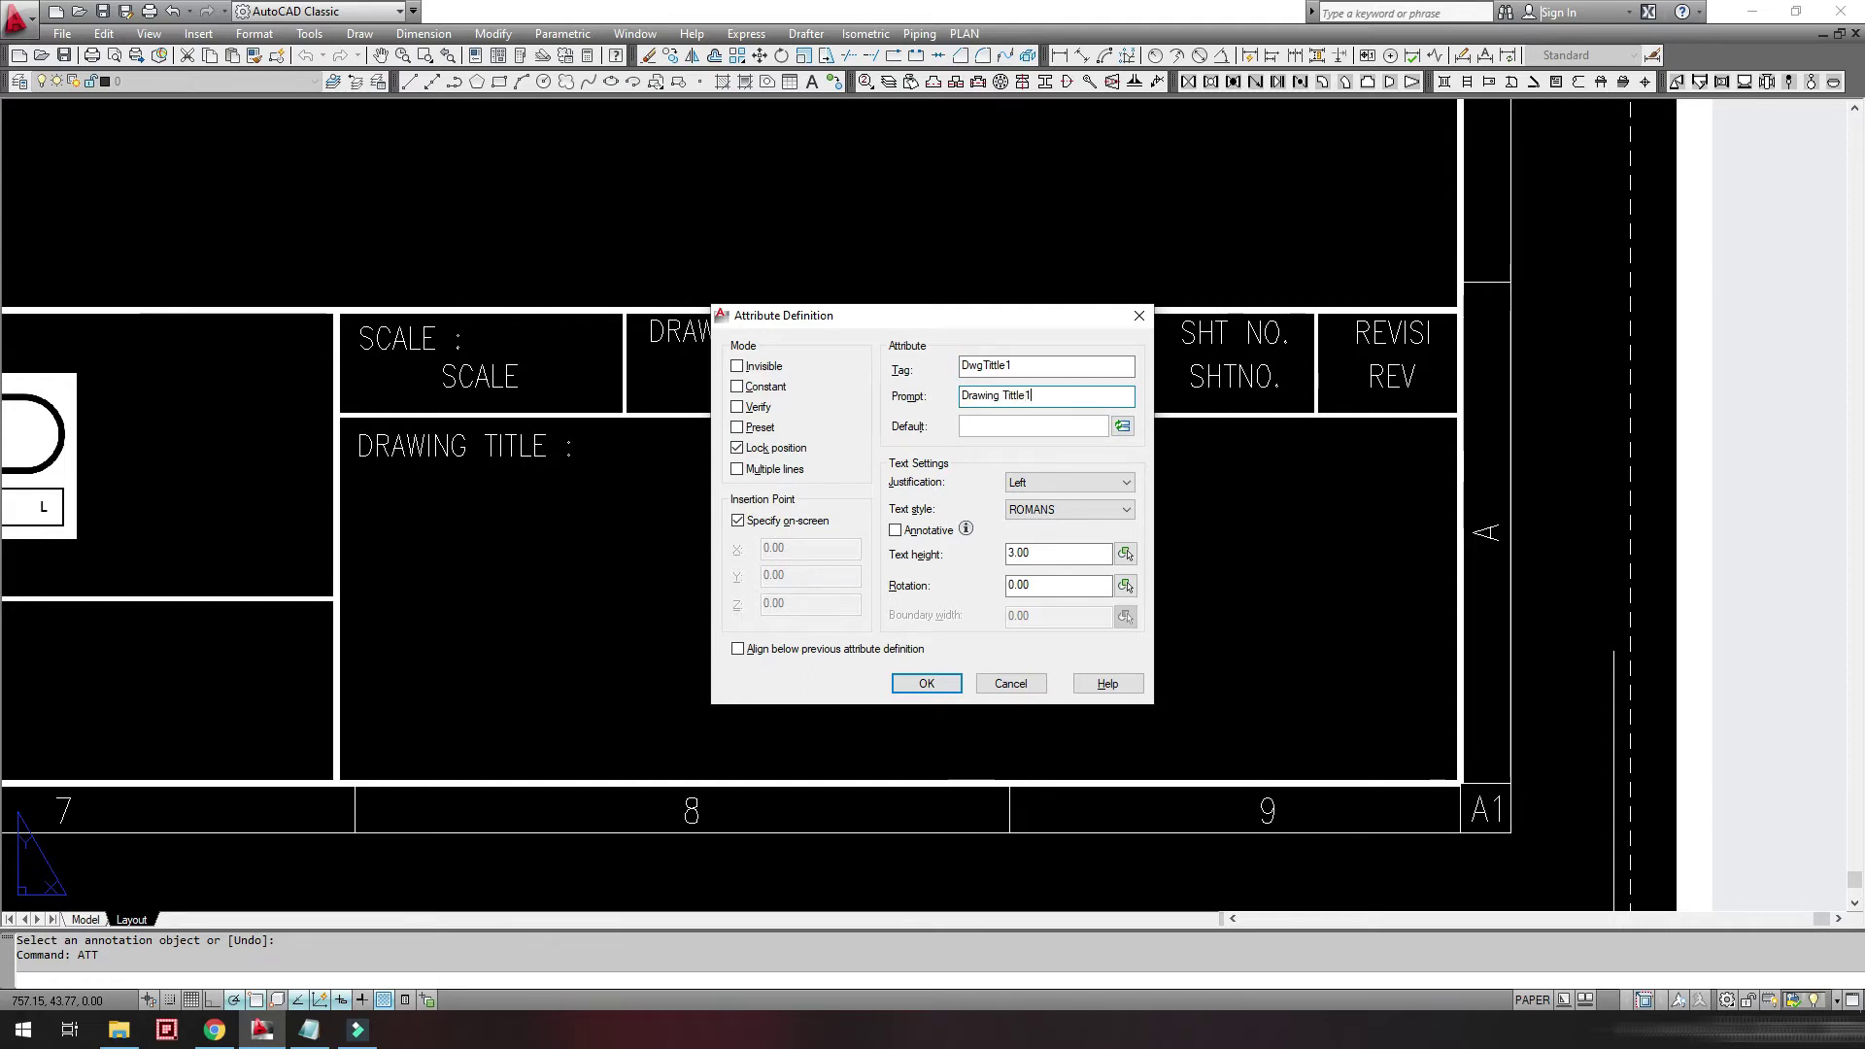
pyautogui.click(1069, 483)
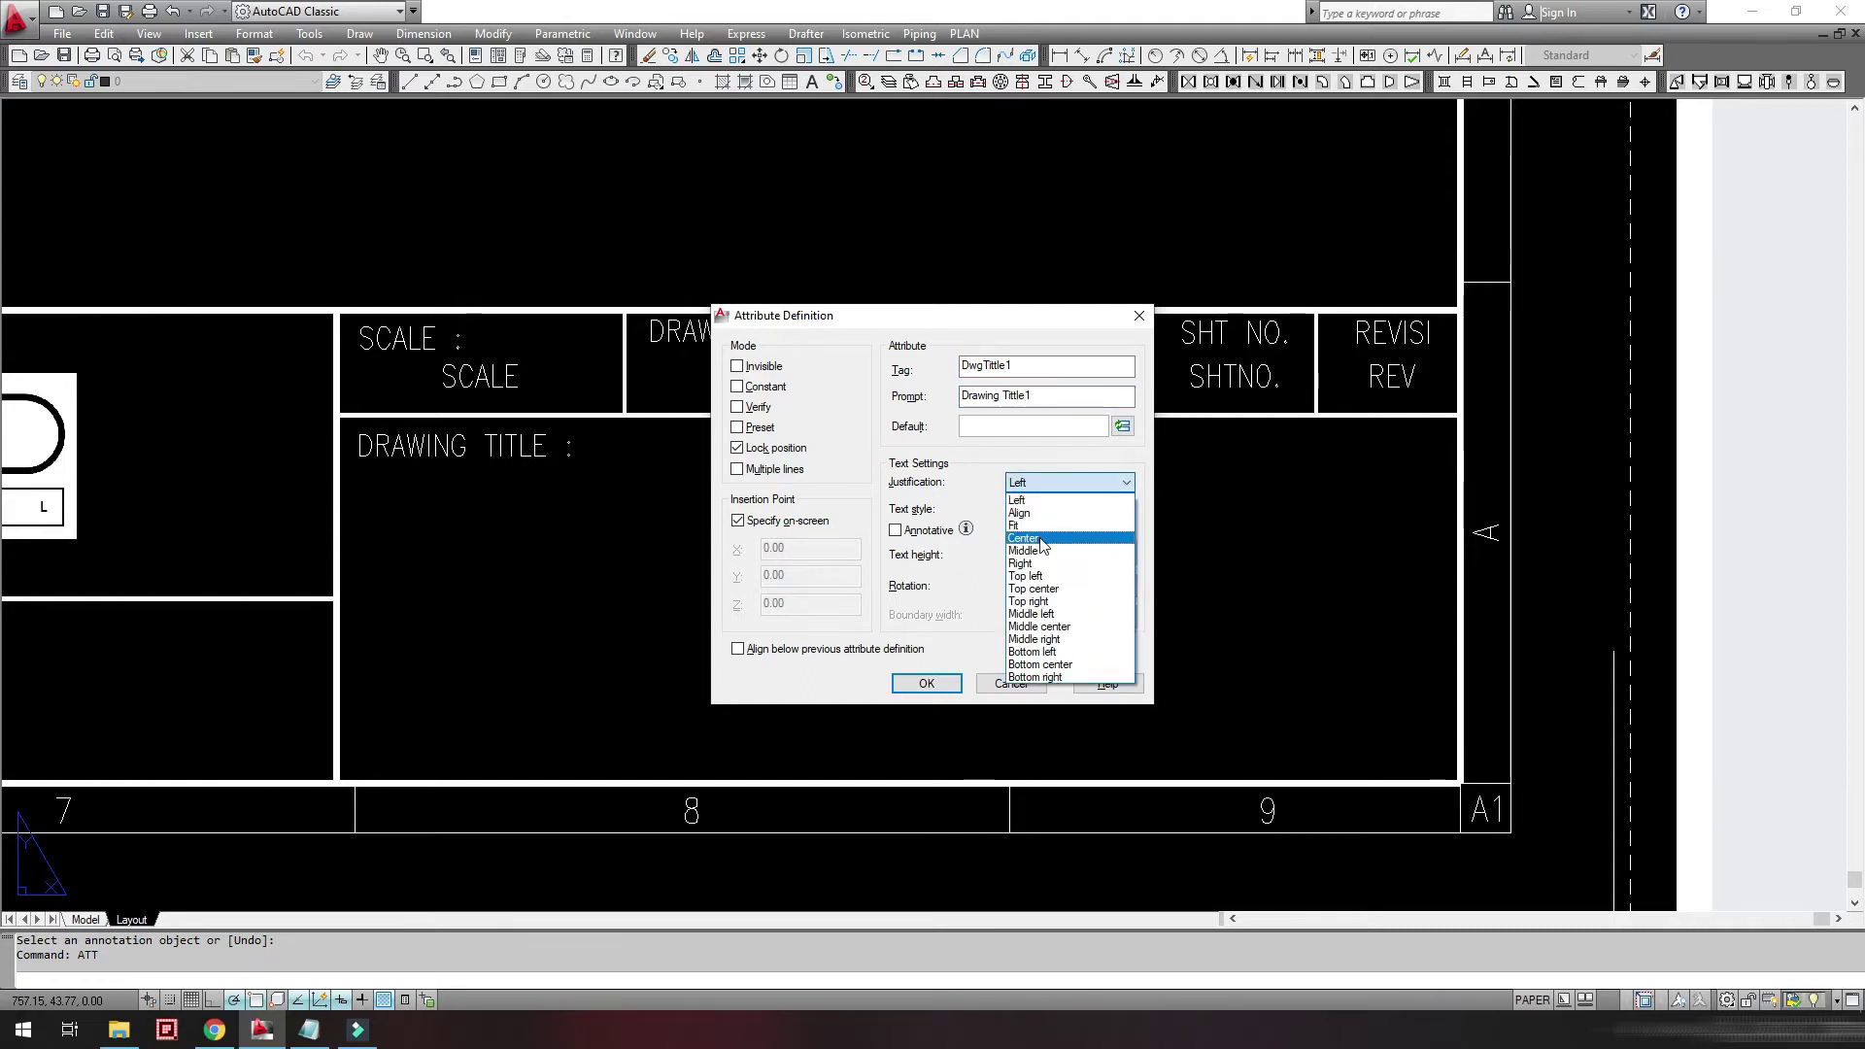
pyautogui.doubleClick(1057, 553)
pyautogui.write('4.5')
pyautogui.click(930, 685)
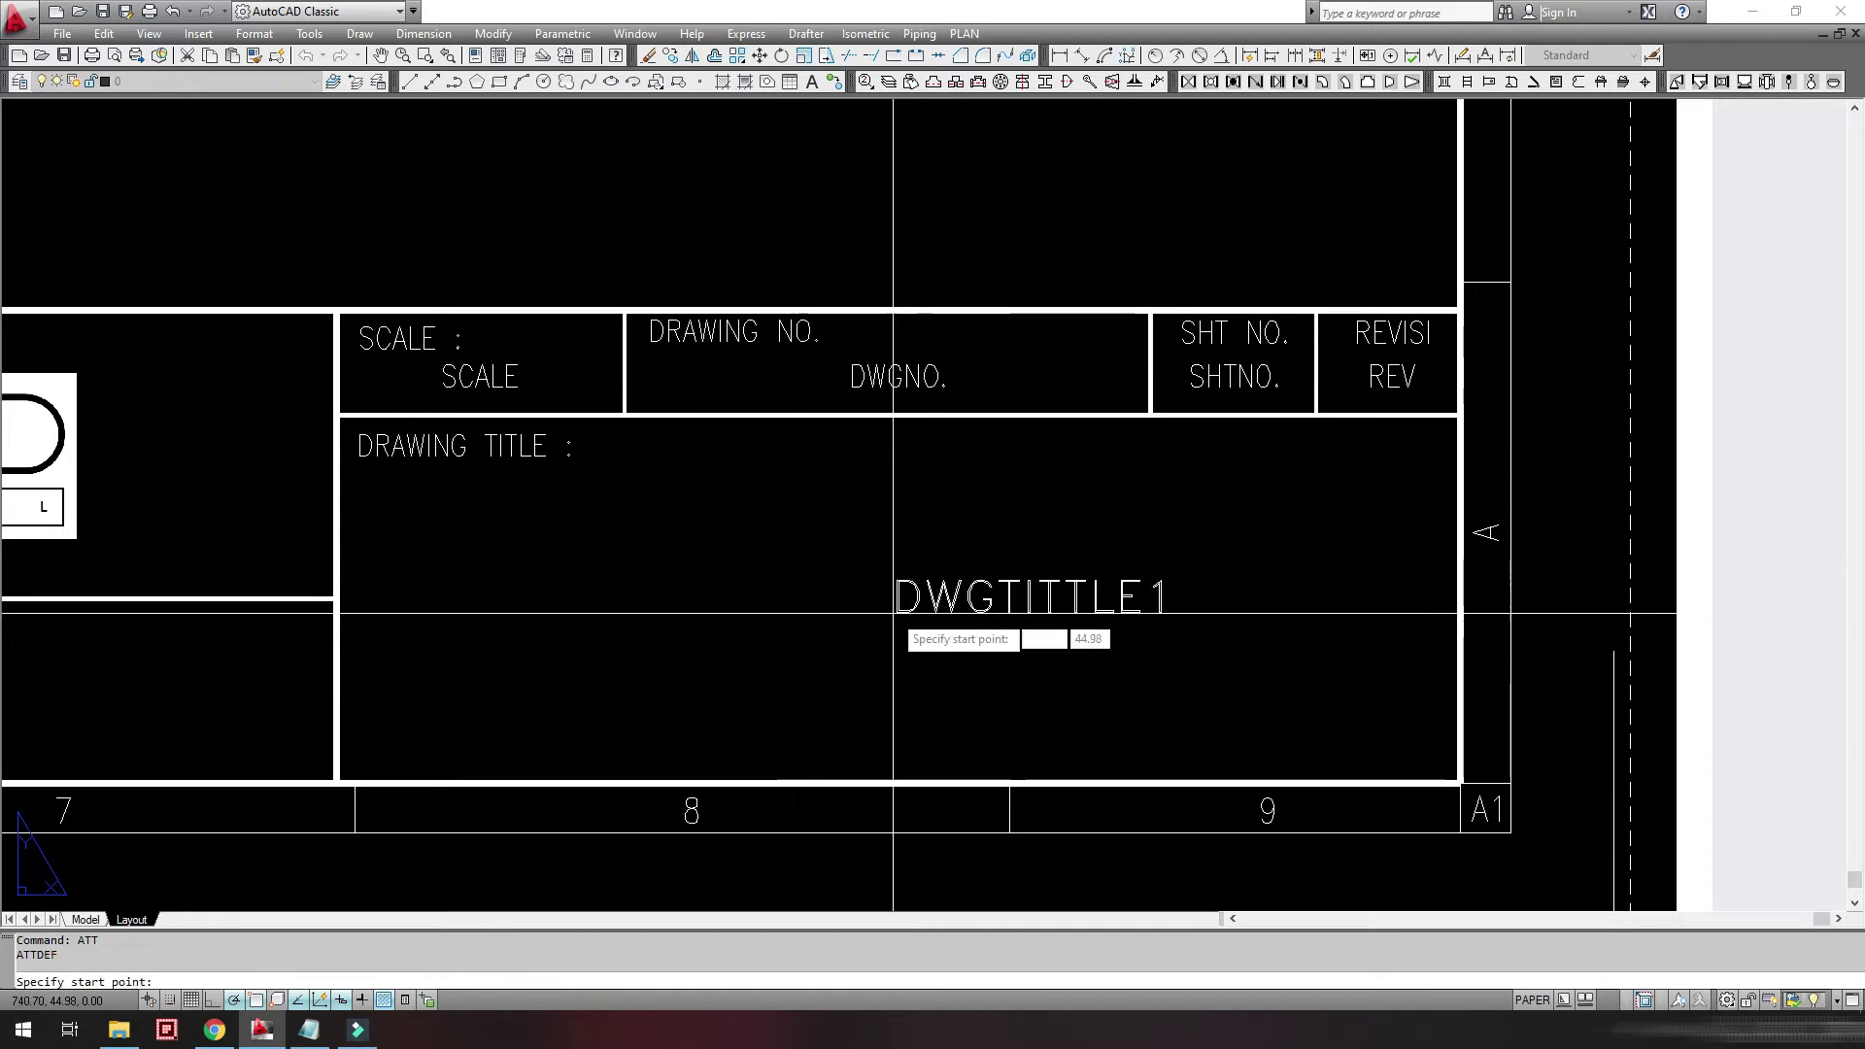
pyautogui.click(898, 520)
# - Copy DWGTITTLE1 twice, stacking the copies beneath the original
pyautogui.press('Return')
pyautogui.click(1106, 532)
pyautogui.click(1069, 588)
pyautogui.click(1078, 646)
pyautogui.press('Return')
pyautogui.scroll(-2, 1224, 629)
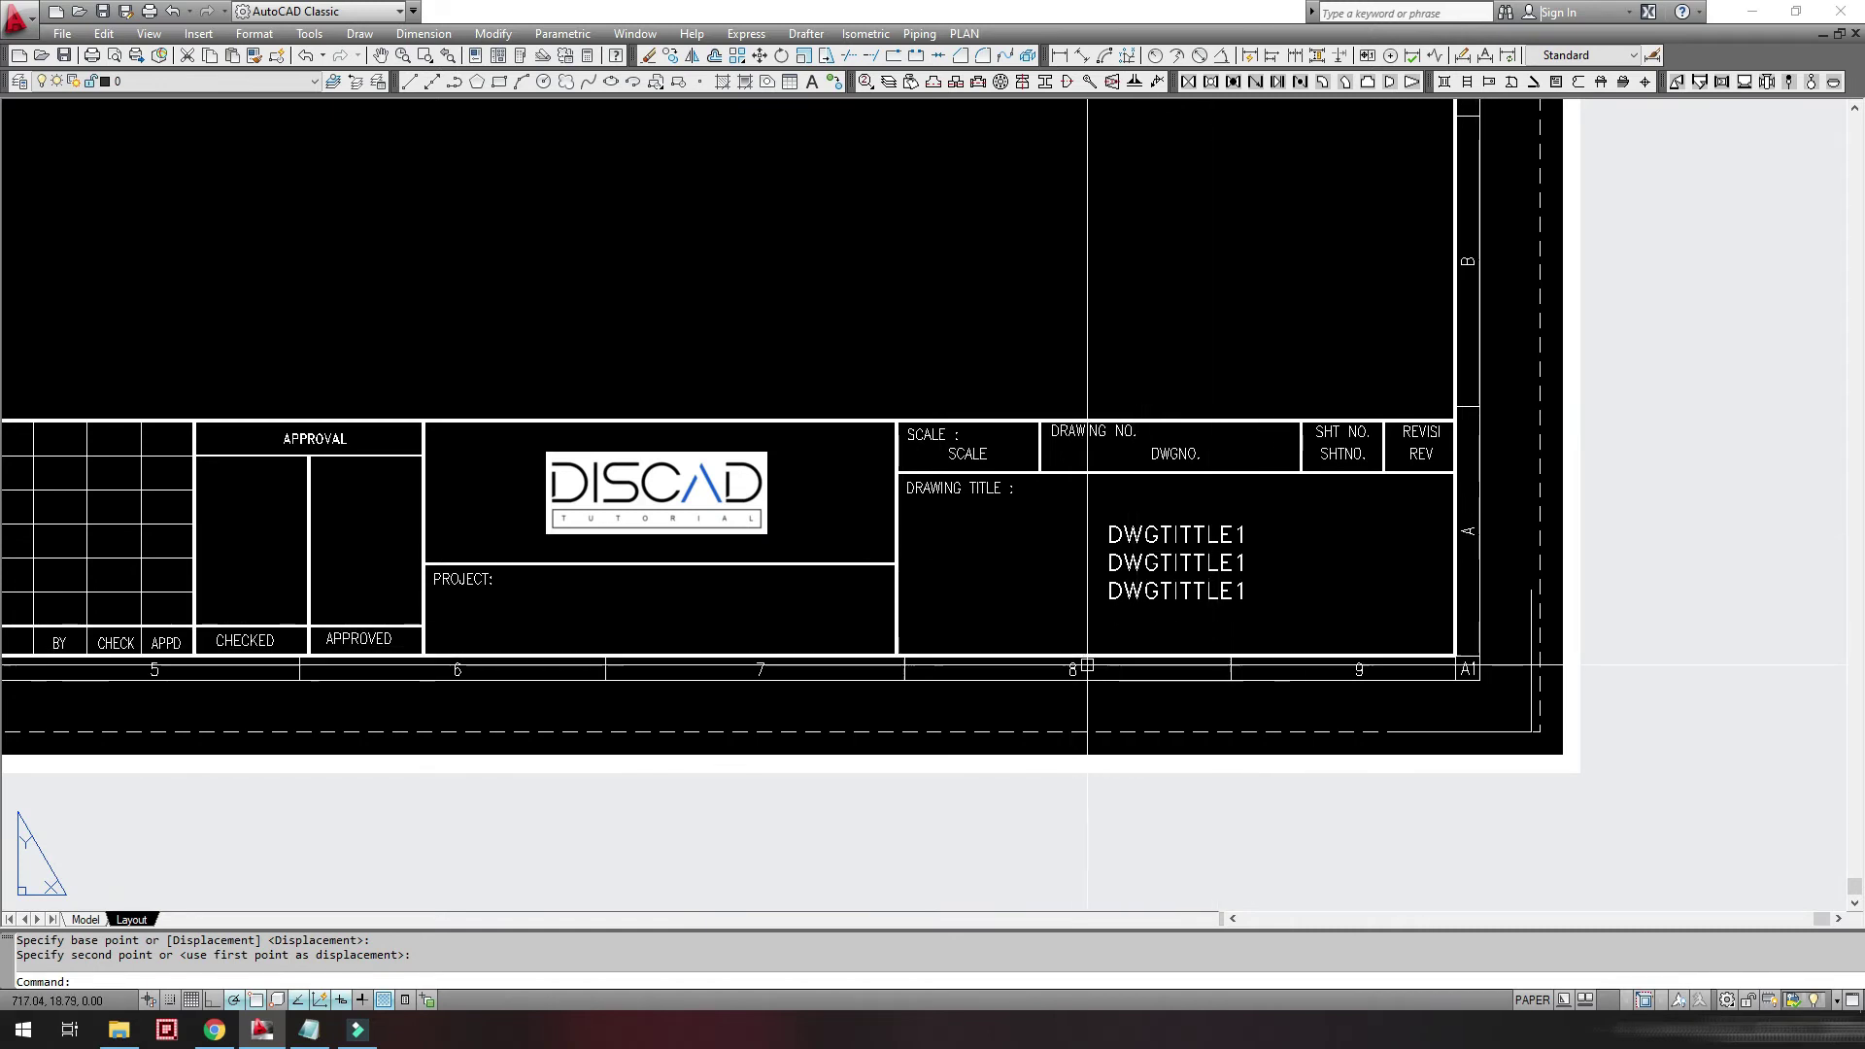
pyautogui.moveTo(1137, 660); pyautogui.dragTo(1259, 652, button='middle')
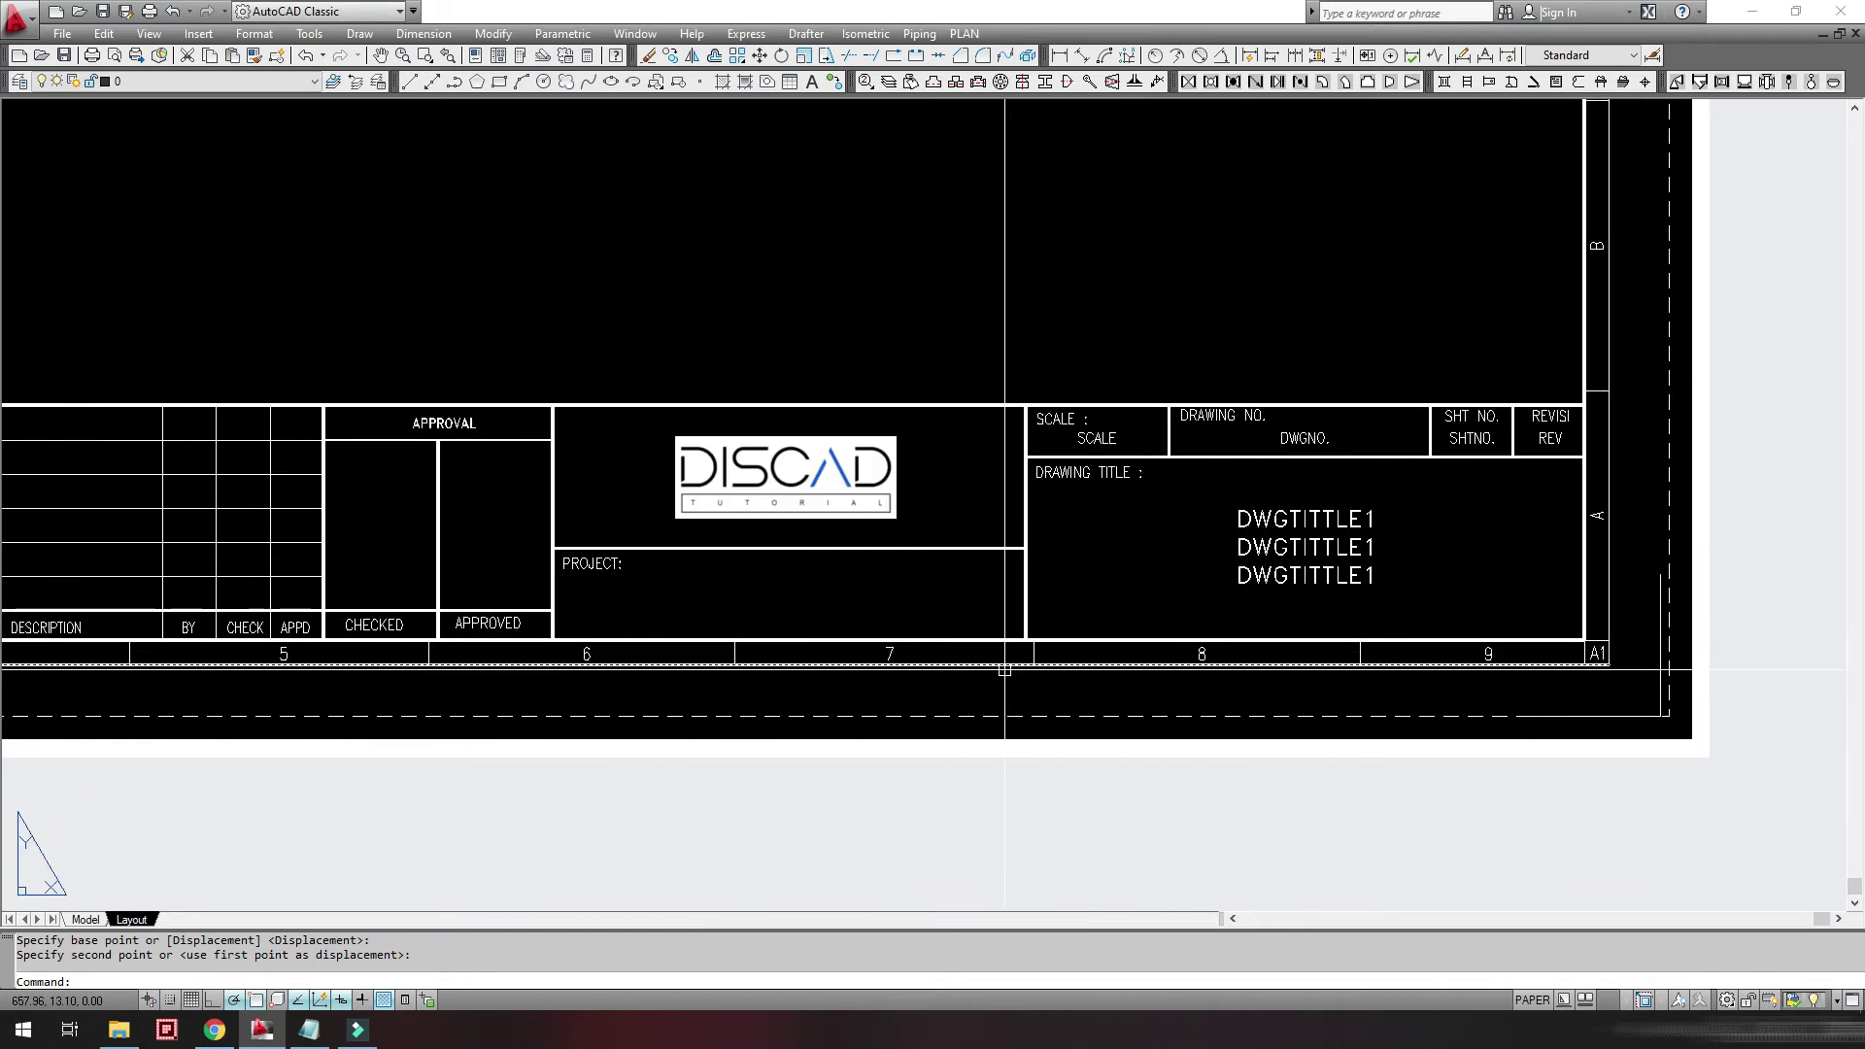
pyautogui.scroll(2, 792, 608)
pyautogui.moveTo(854, 615); pyautogui.dragTo(735, 597, button='middle')
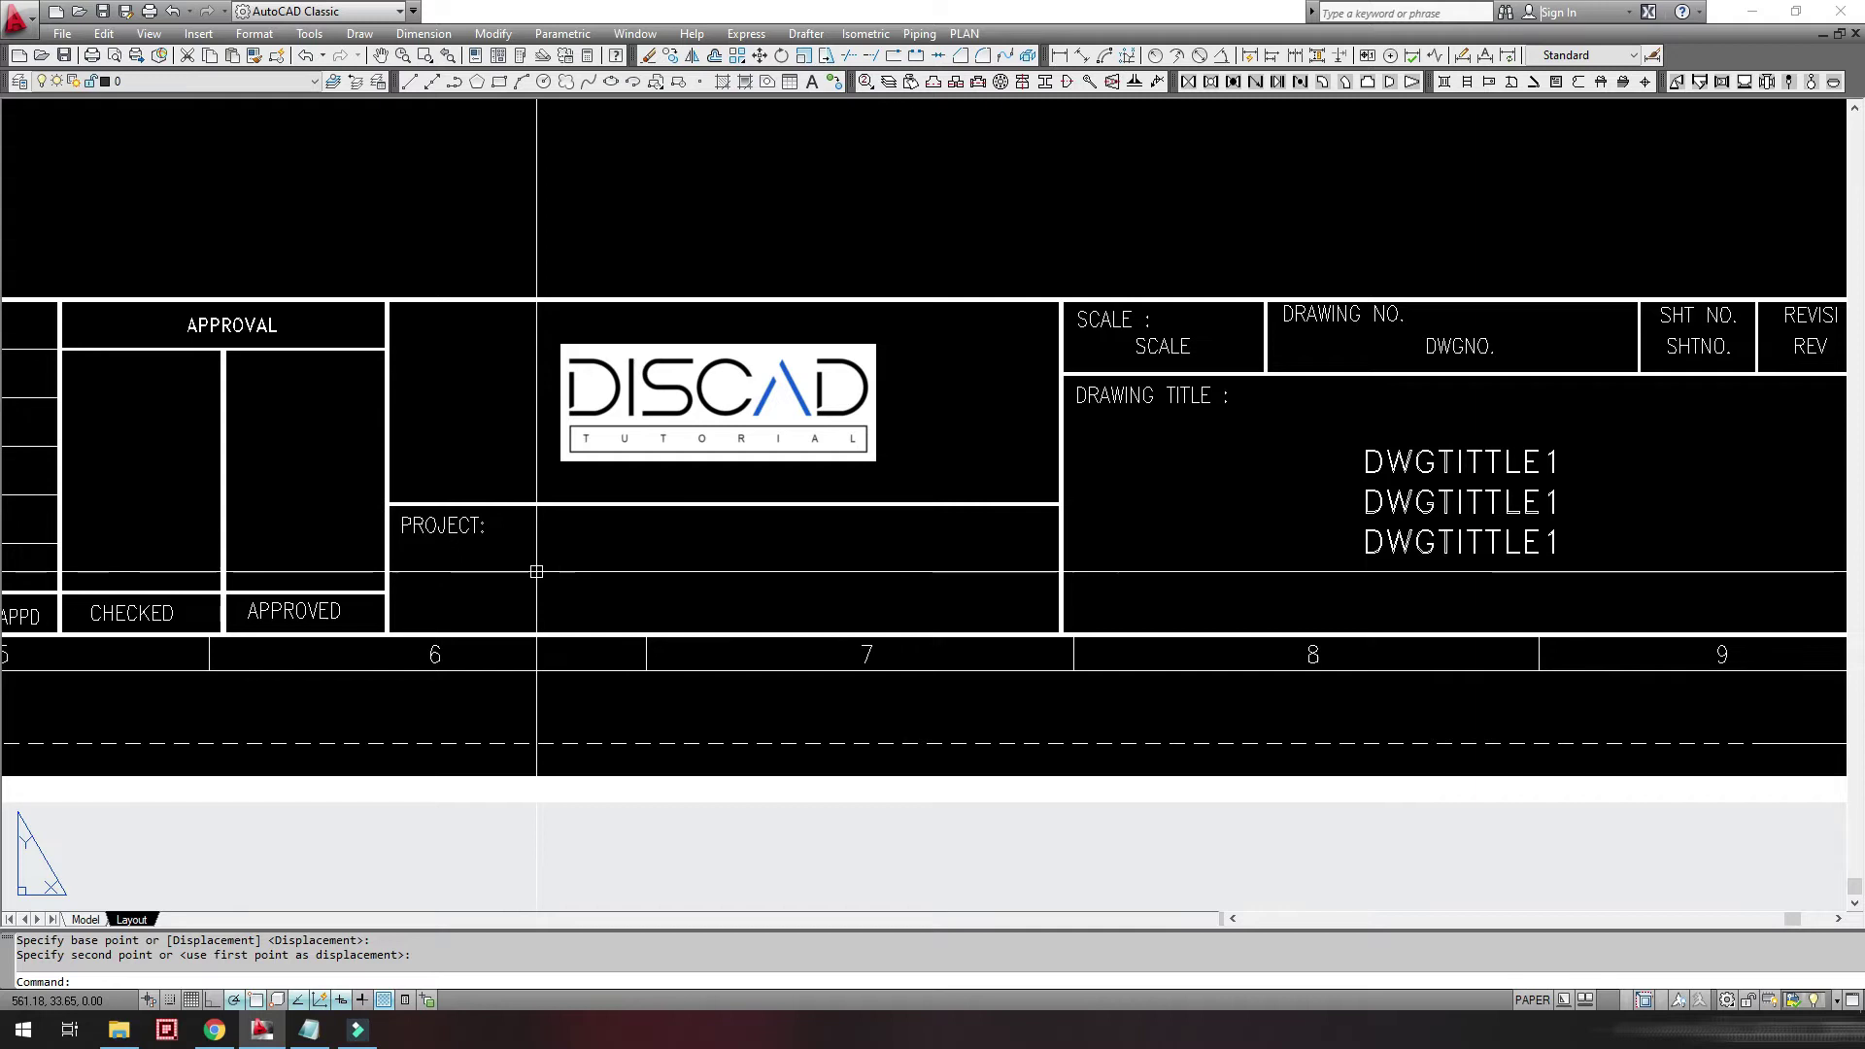
# - Write DISCAD TUTORIAL PROJECT as multiline text across the PROJECT cell and resize it
pyautogui.write('t')
pyautogui.press('Return')
pyautogui.click(452, 555)
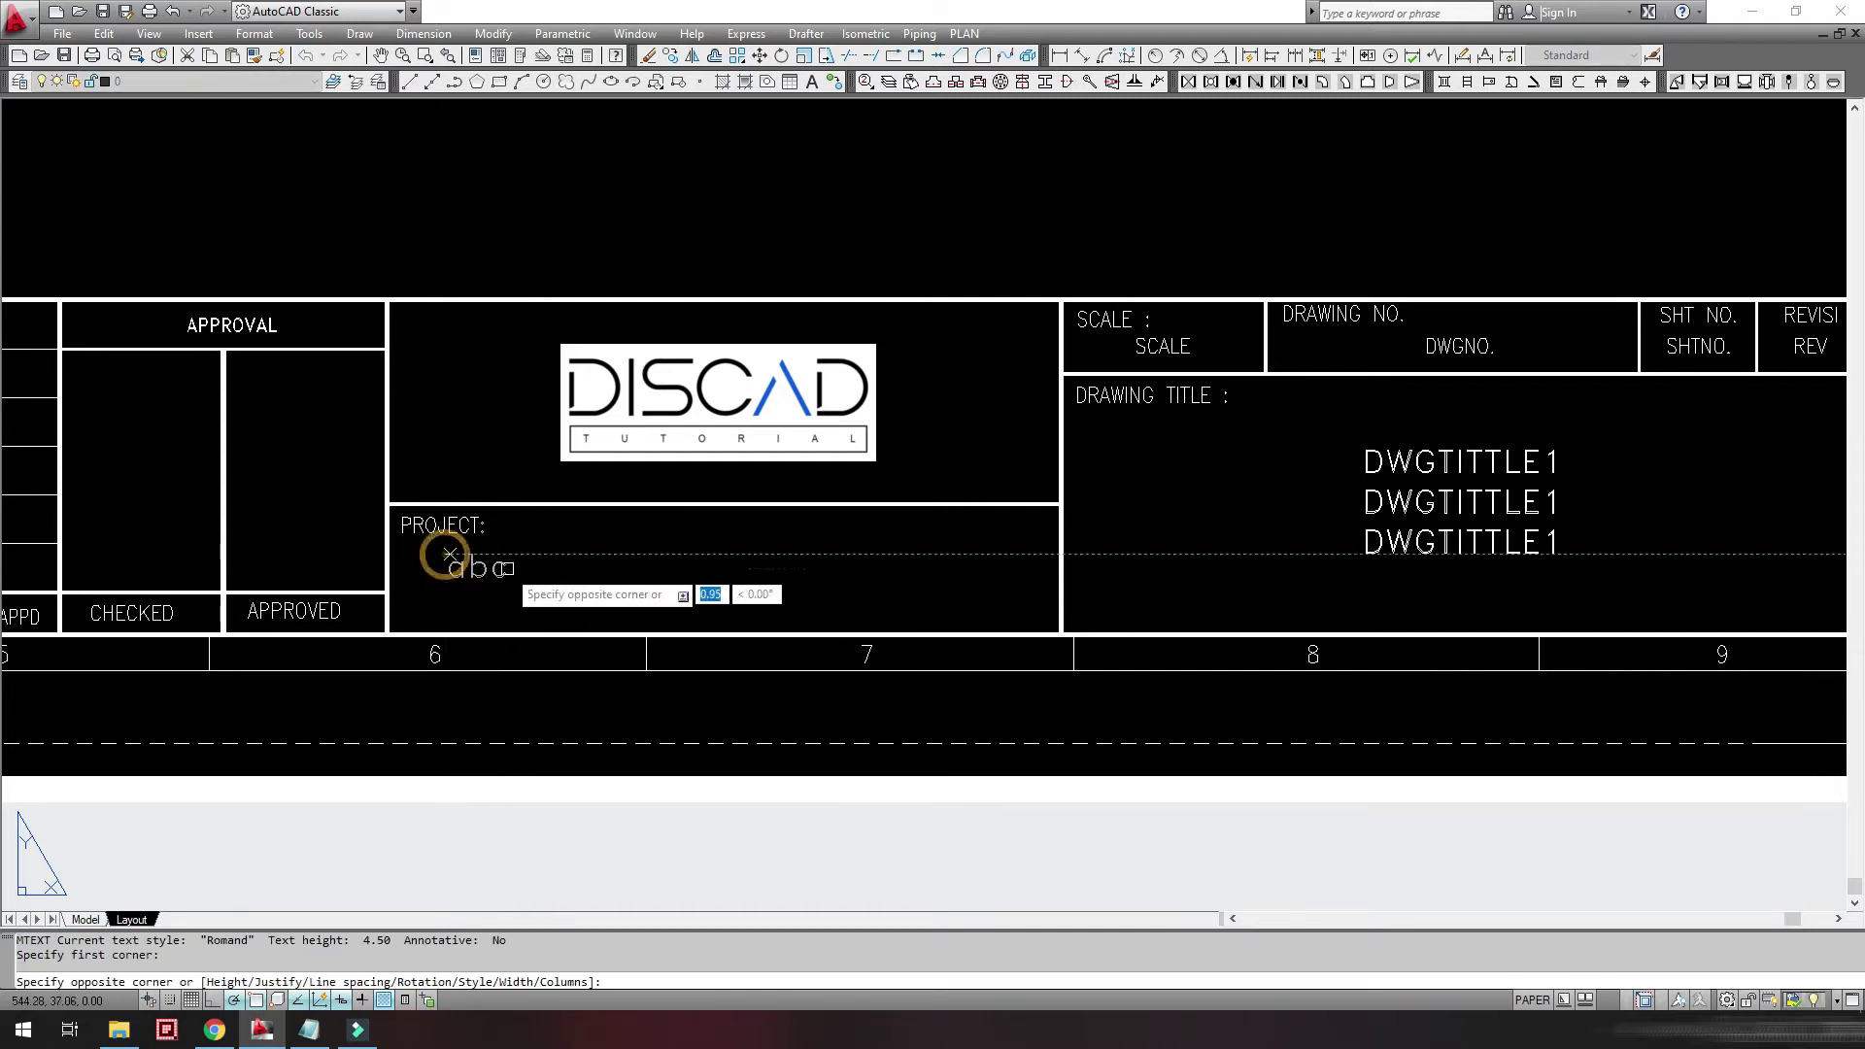
pyautogui.click(1008, 609)
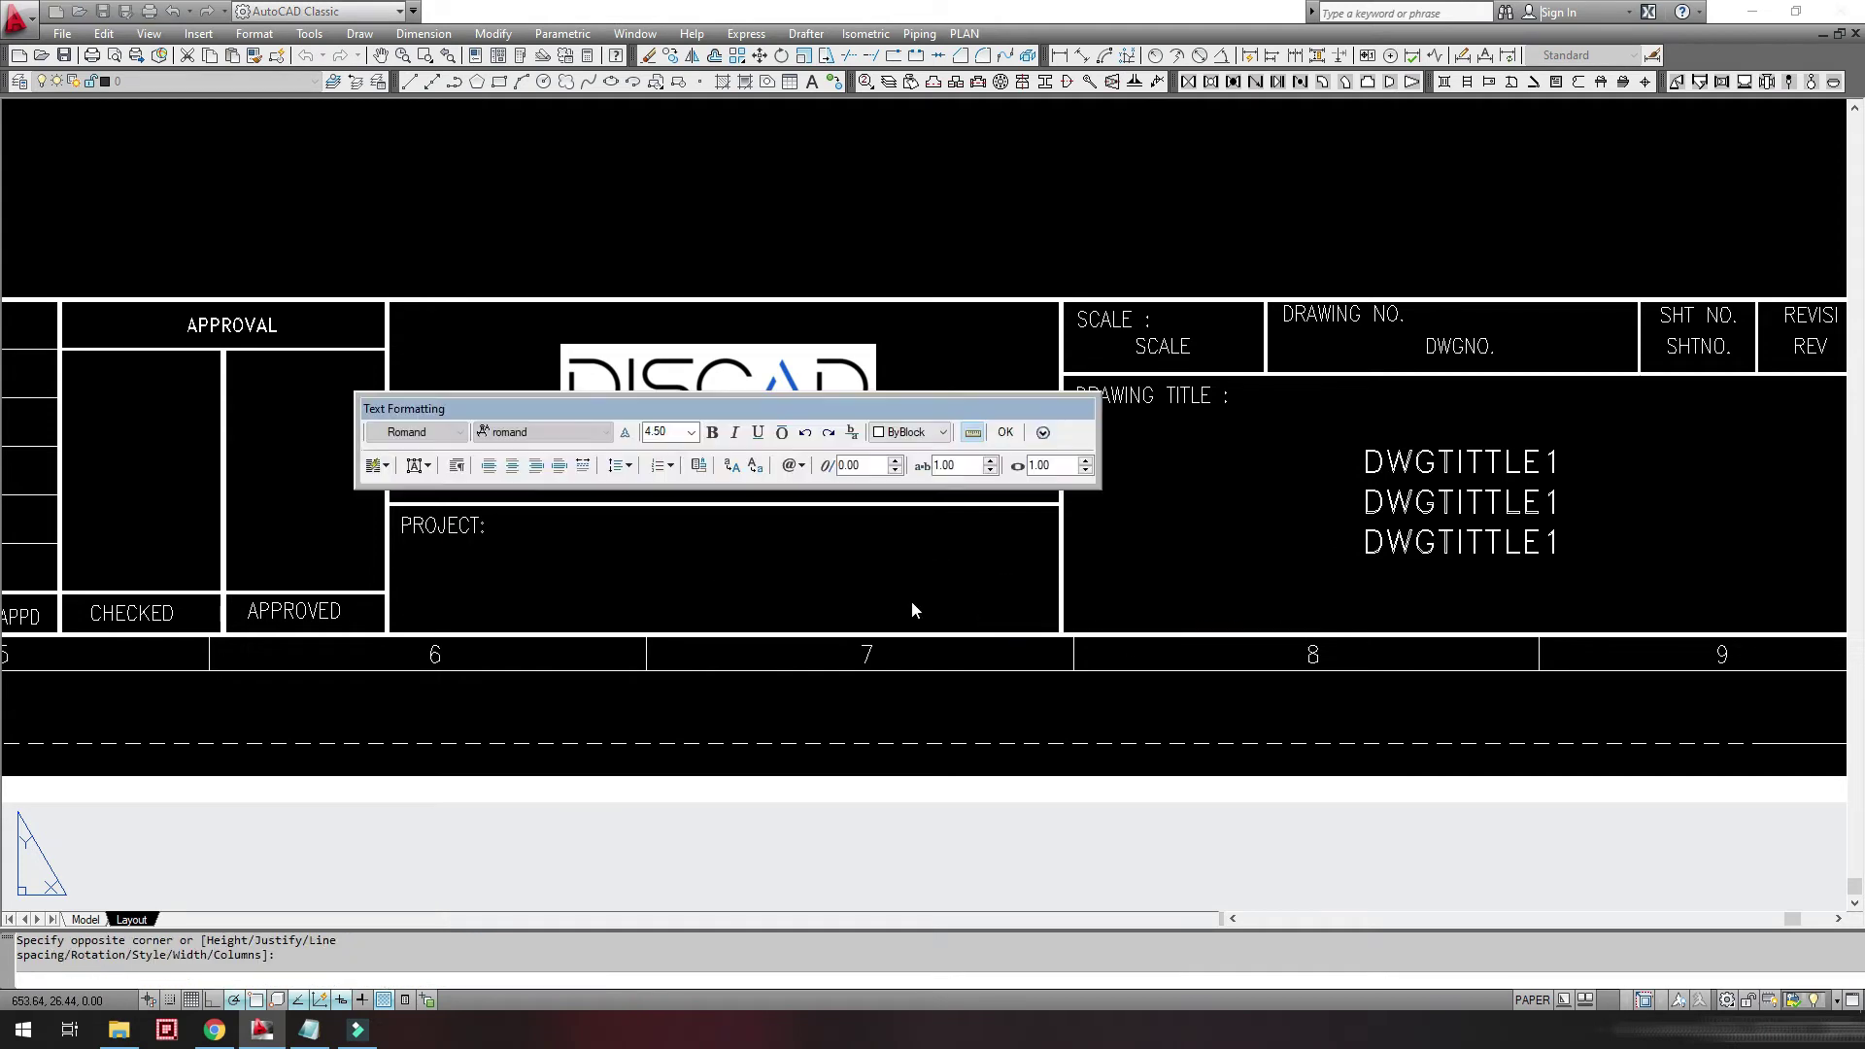
pyautogui.write('DISCAD TUTORIAL PROJECT')
pyautogui.hotkey('ctrl', 'a')
pyautogui.click(690, 432)
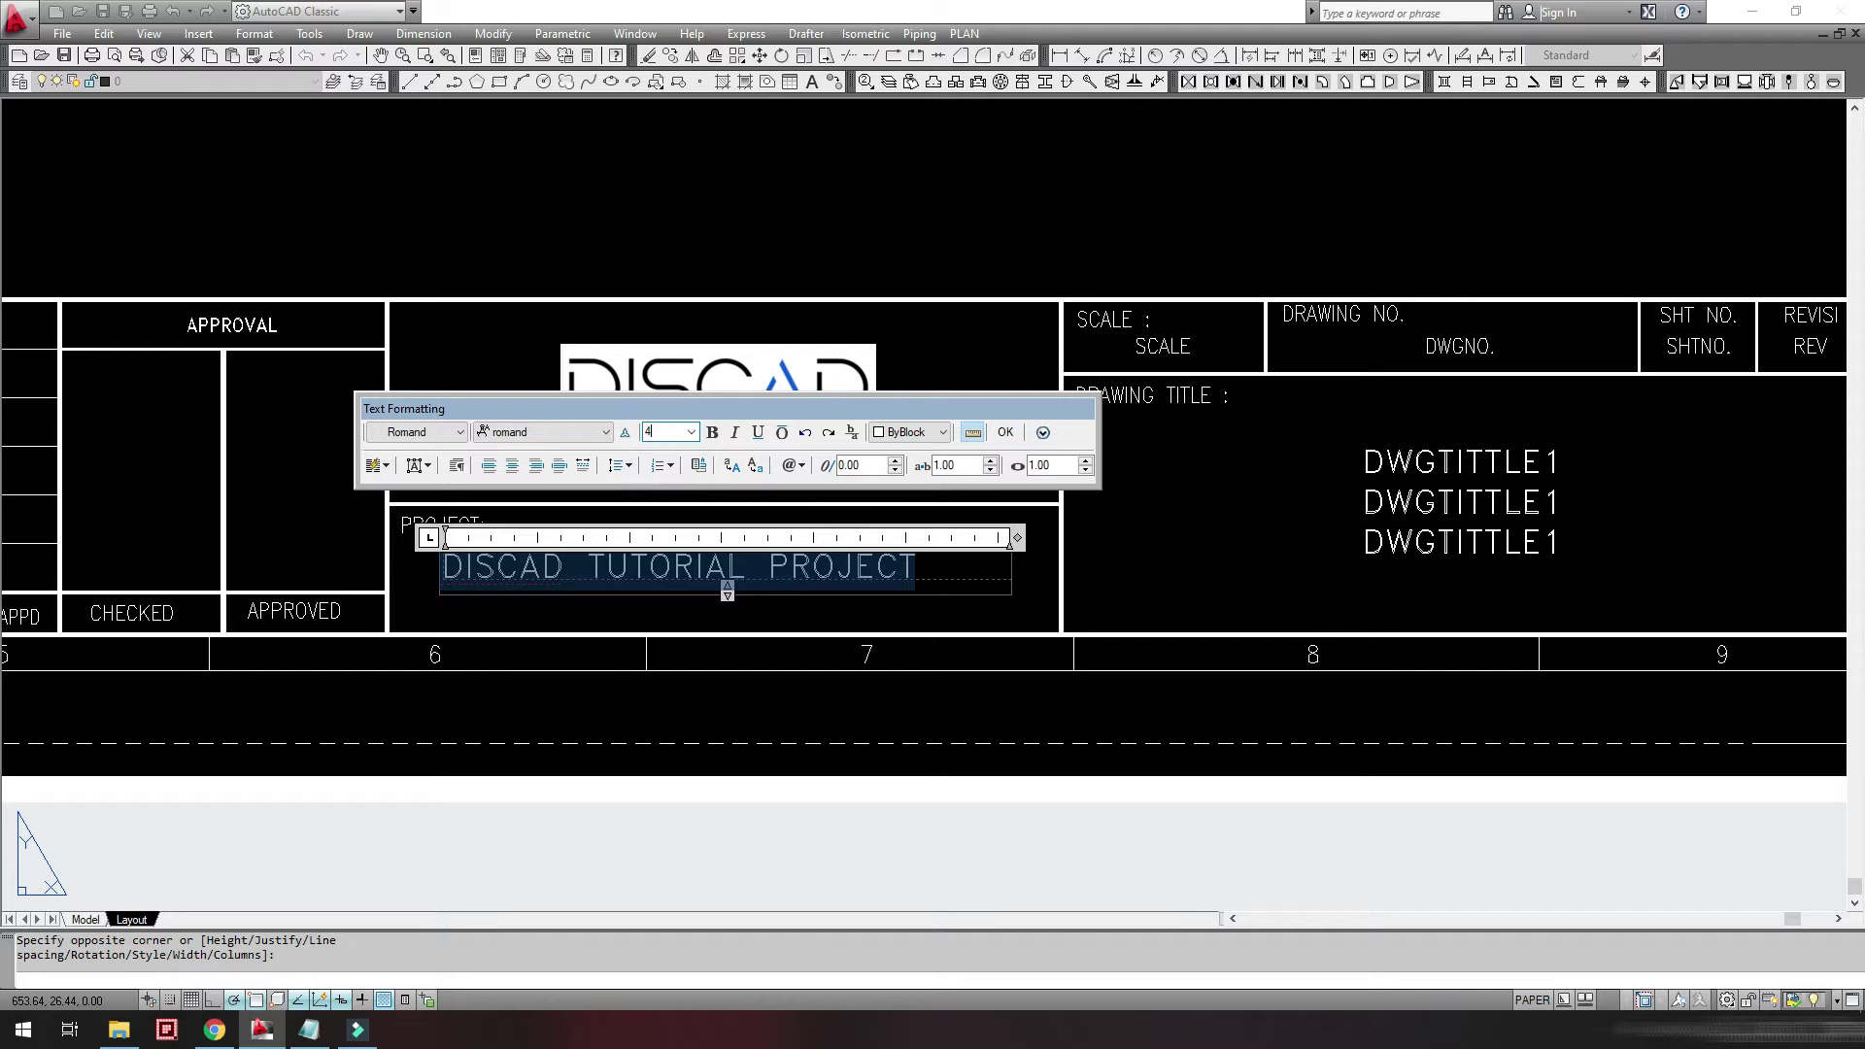
pyautogui.click(1007, 432)
pyautogui.scroll(-1, 845, 718)
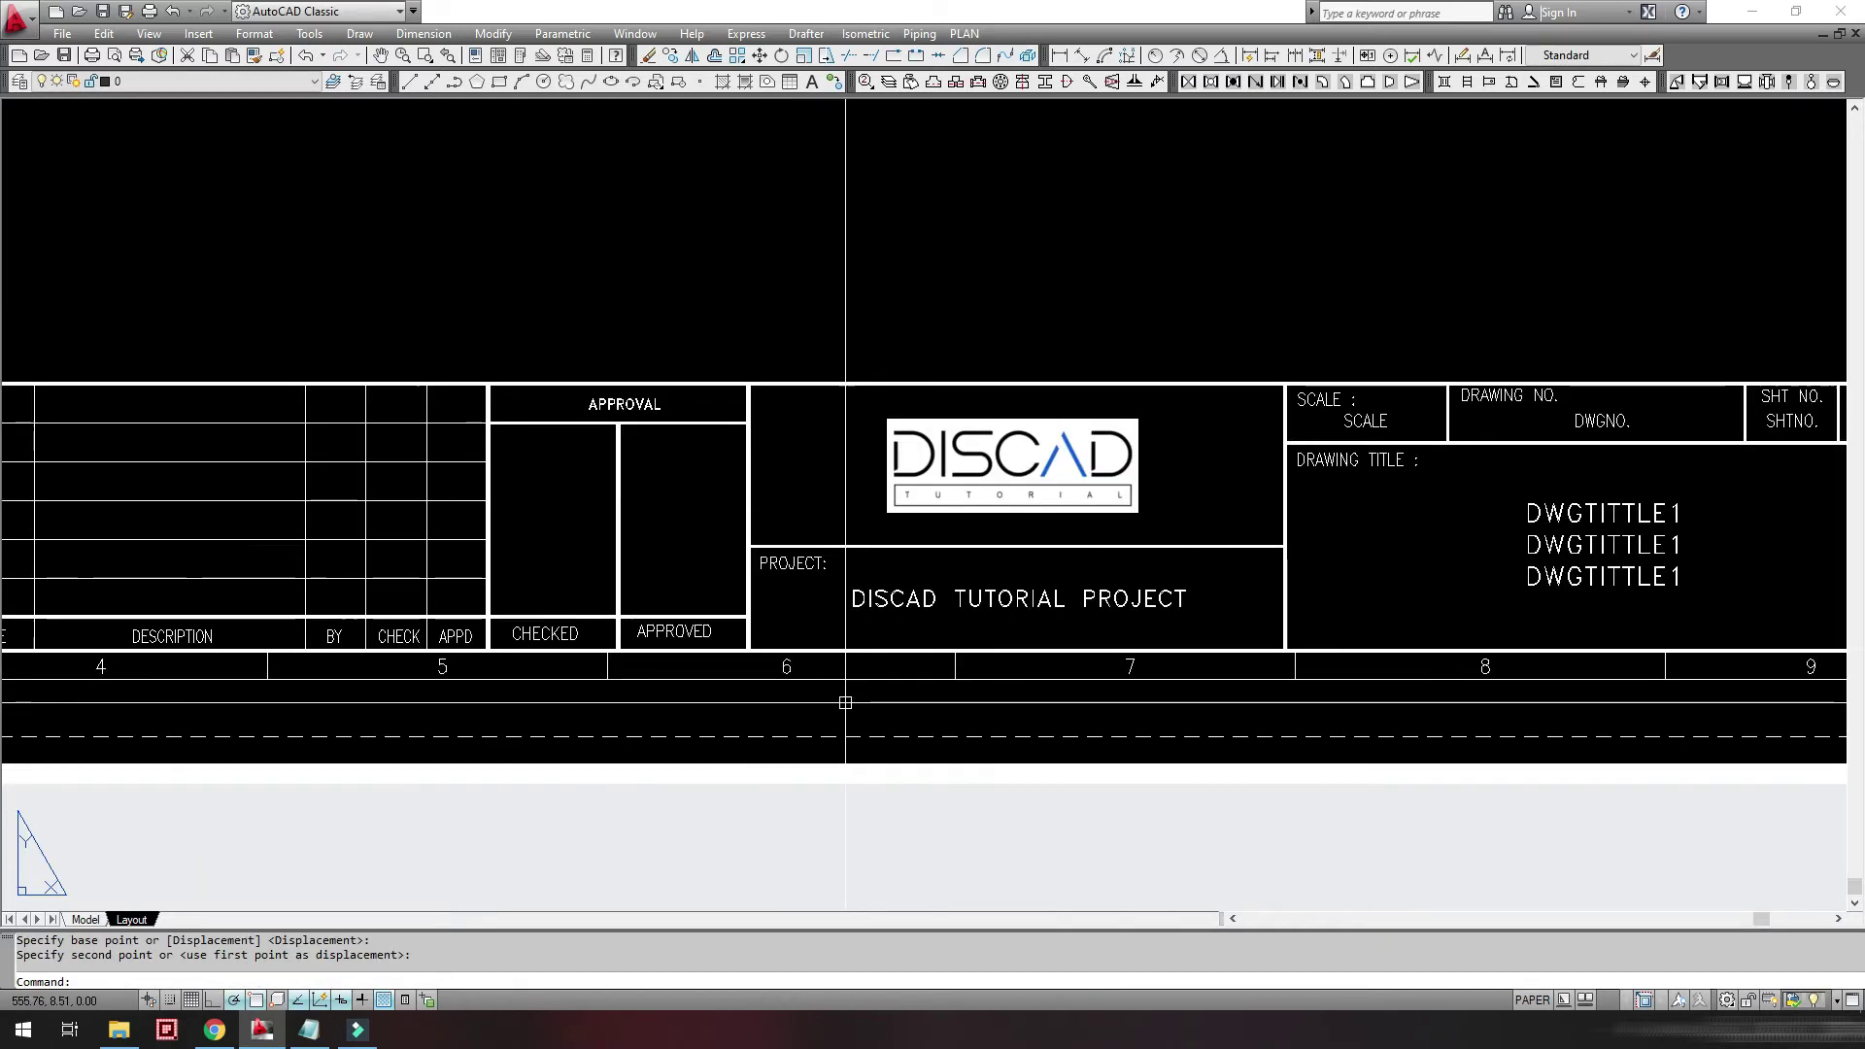
# - Pan and zoom the view onto the revision table
pyautogui.scroll(-2, 759, 711)
pyautogui.moveTo(749, 715); pyautogui.dragTo(1103, 699, button='middle')
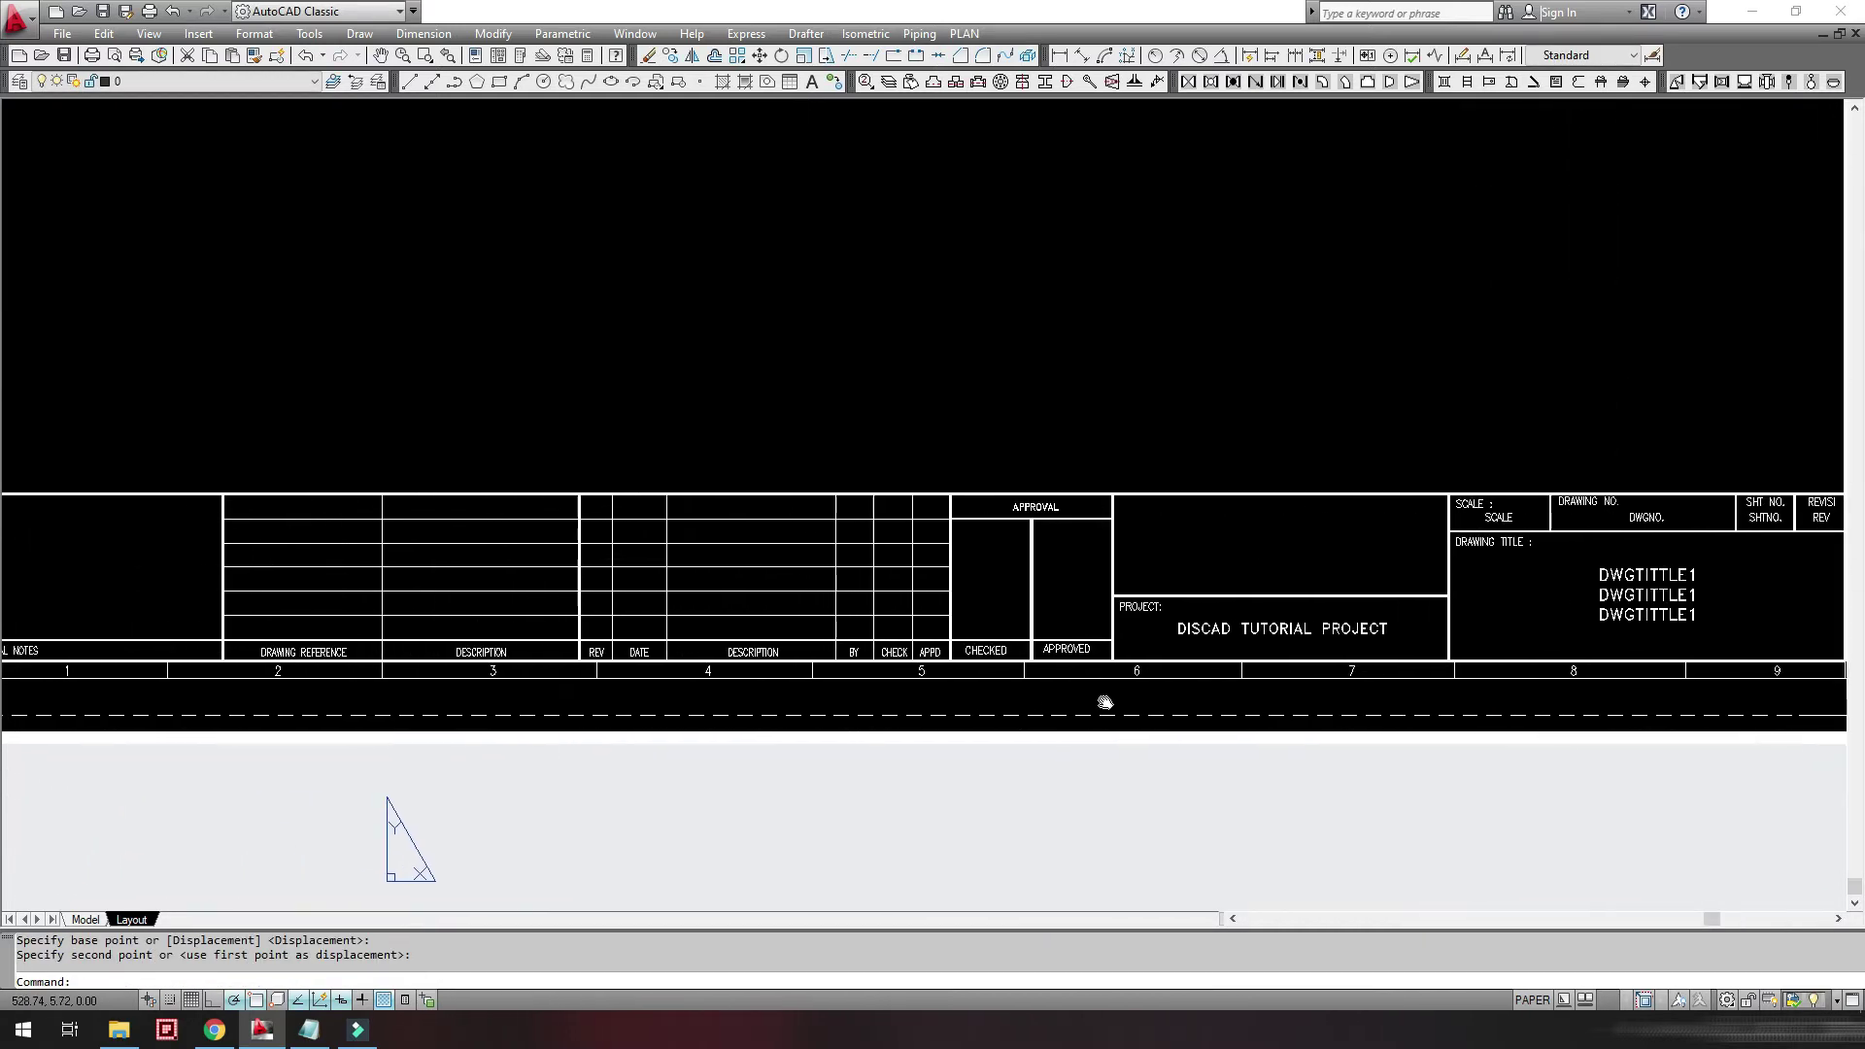
pyautogui.middleClick(777, 686)
pyautogui.middleClick(777, 686)
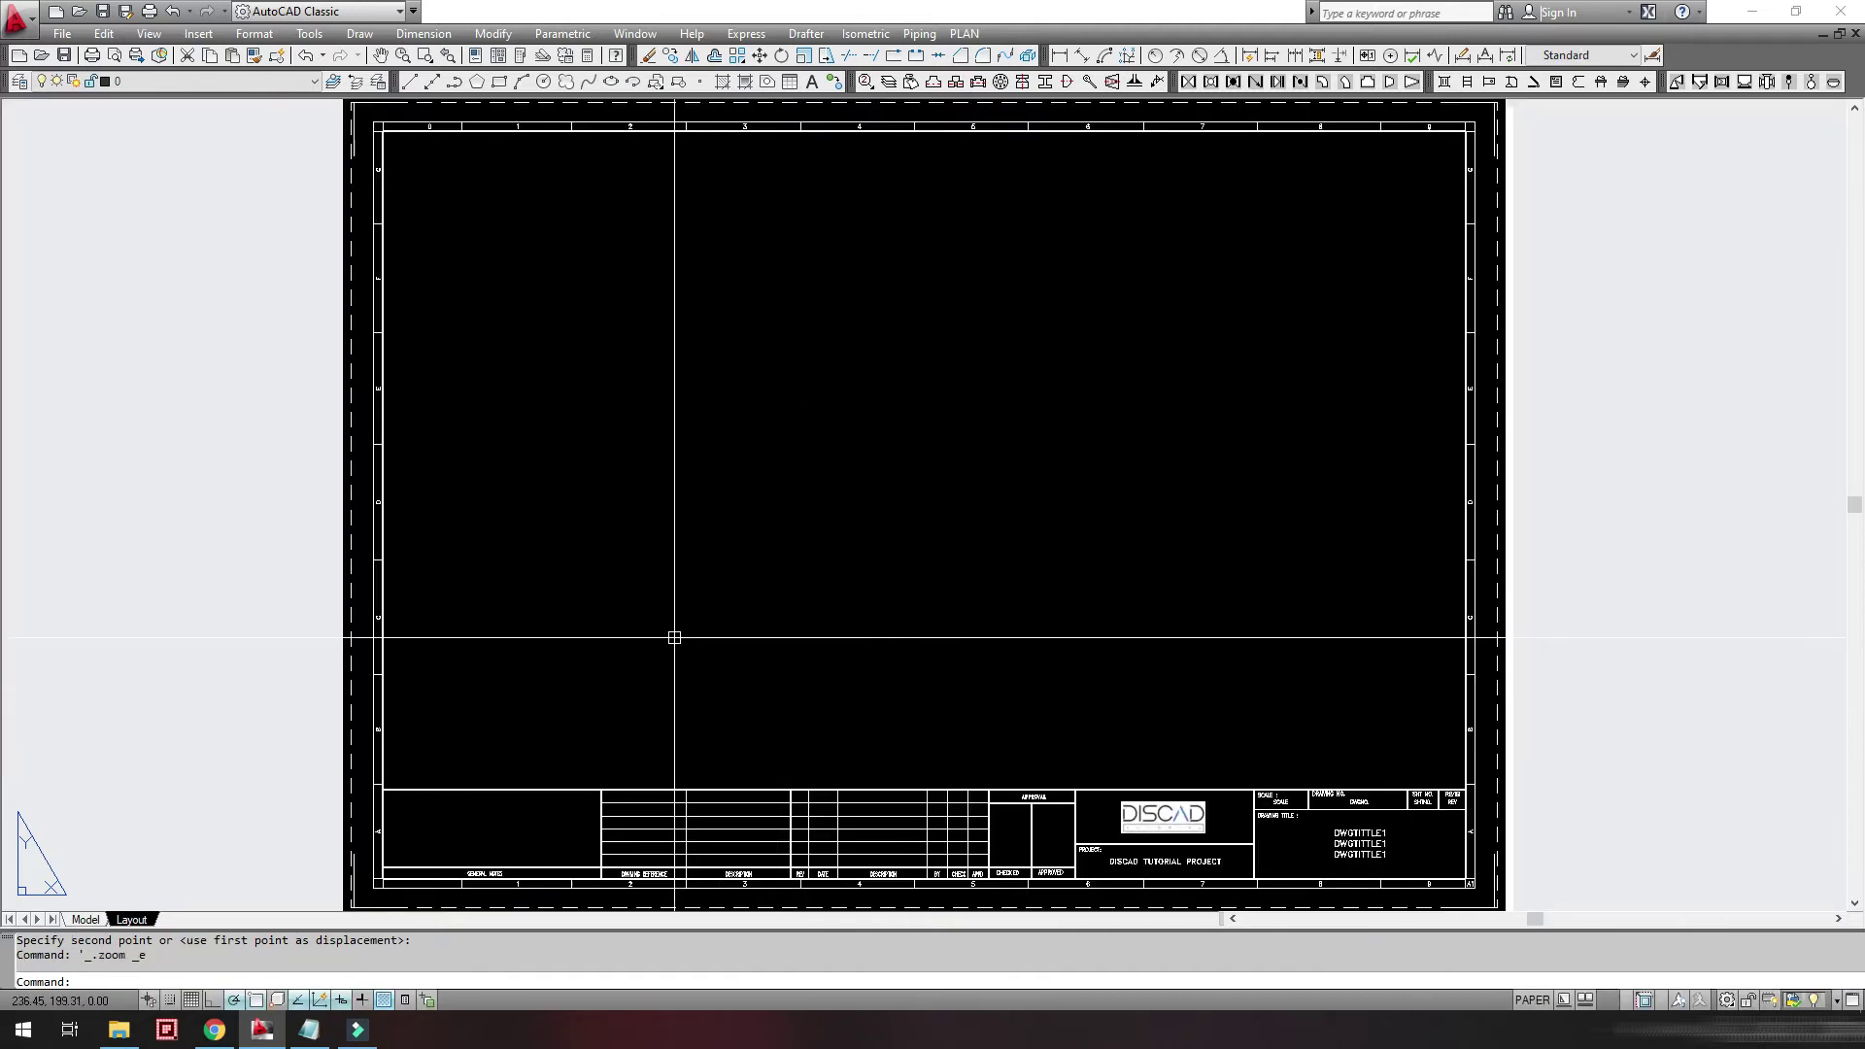
pyautogui.scroll(2, 854, 796)
pyautogui.scroll(5, 835, 728)
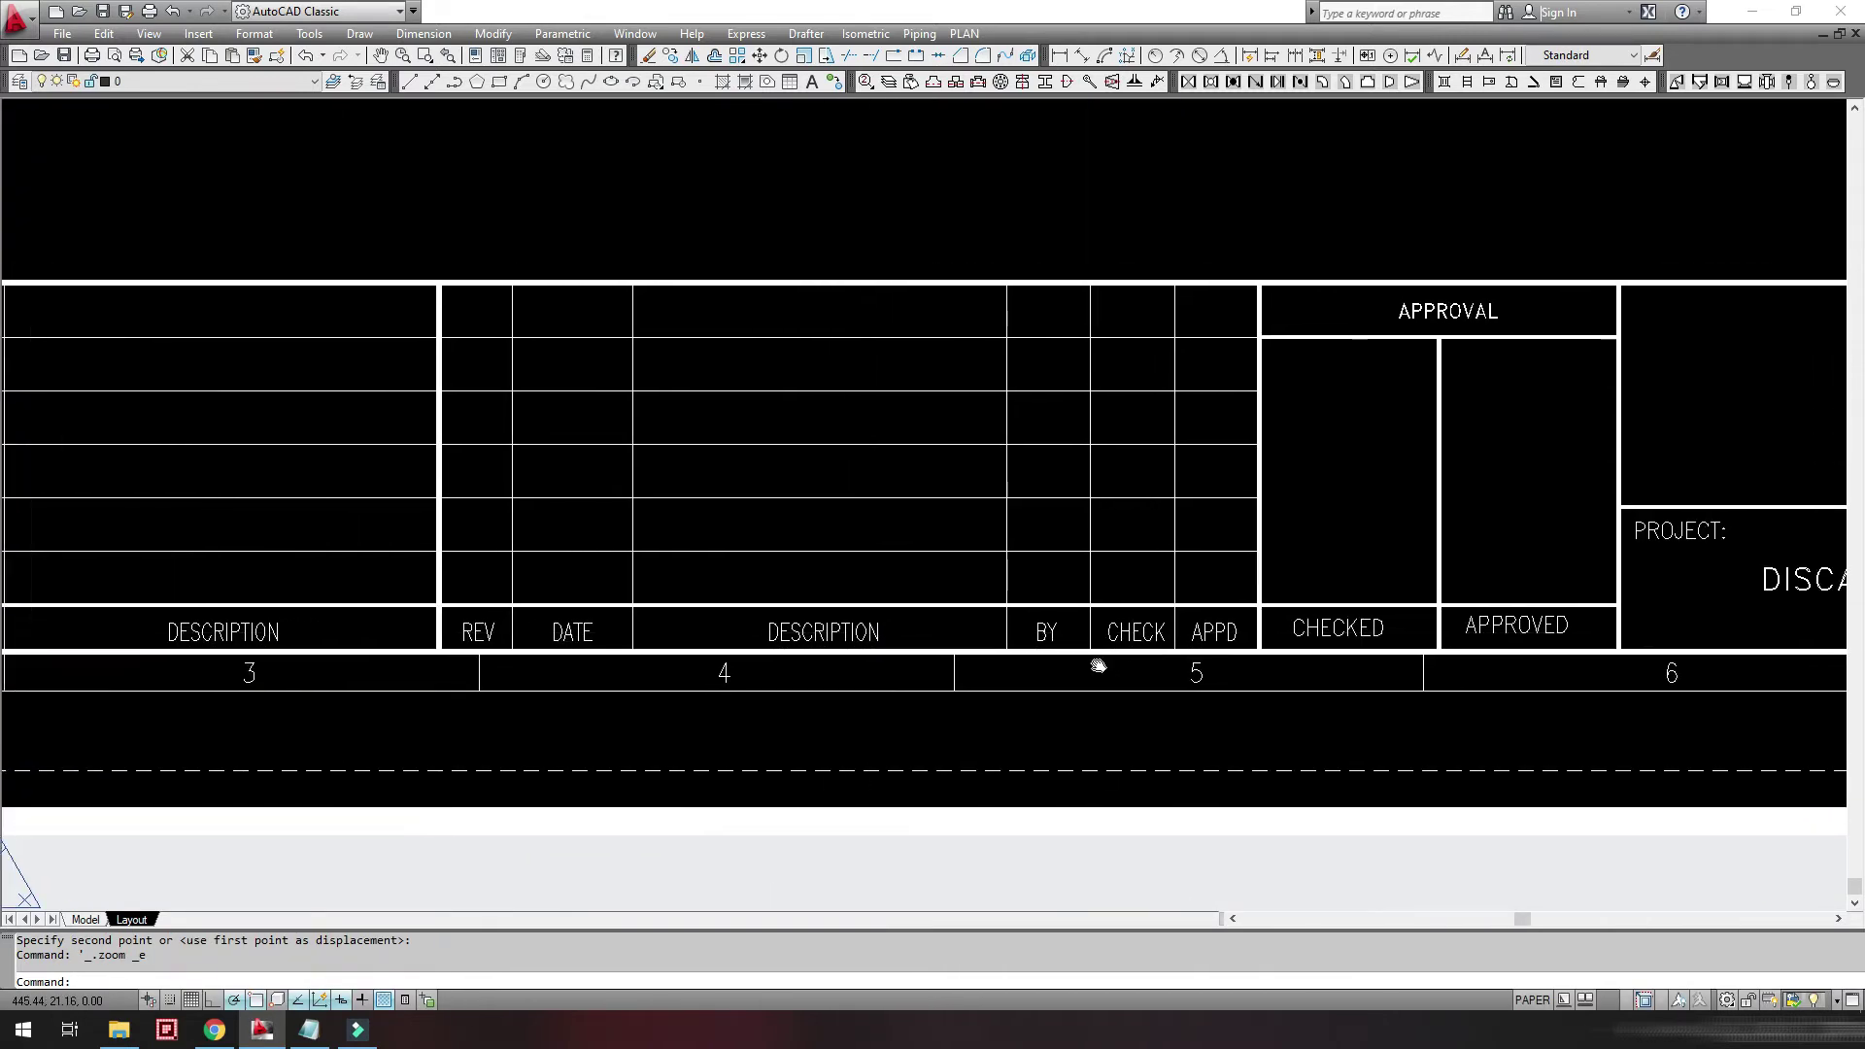
pyautogui.moveTo(945, 643); pyautogui.dragTo(857, 670, button='middle')
pyautogui.moveTo(719, 670); pyautogui.dragTo(670, 665, button='middle')
pyautogui.scroll(2, 309, 580)
# - Define a rev1 attribute with prompt Revisi and place it above the REV heading
pyautogui.write('att')
pyautogui.press('Return')
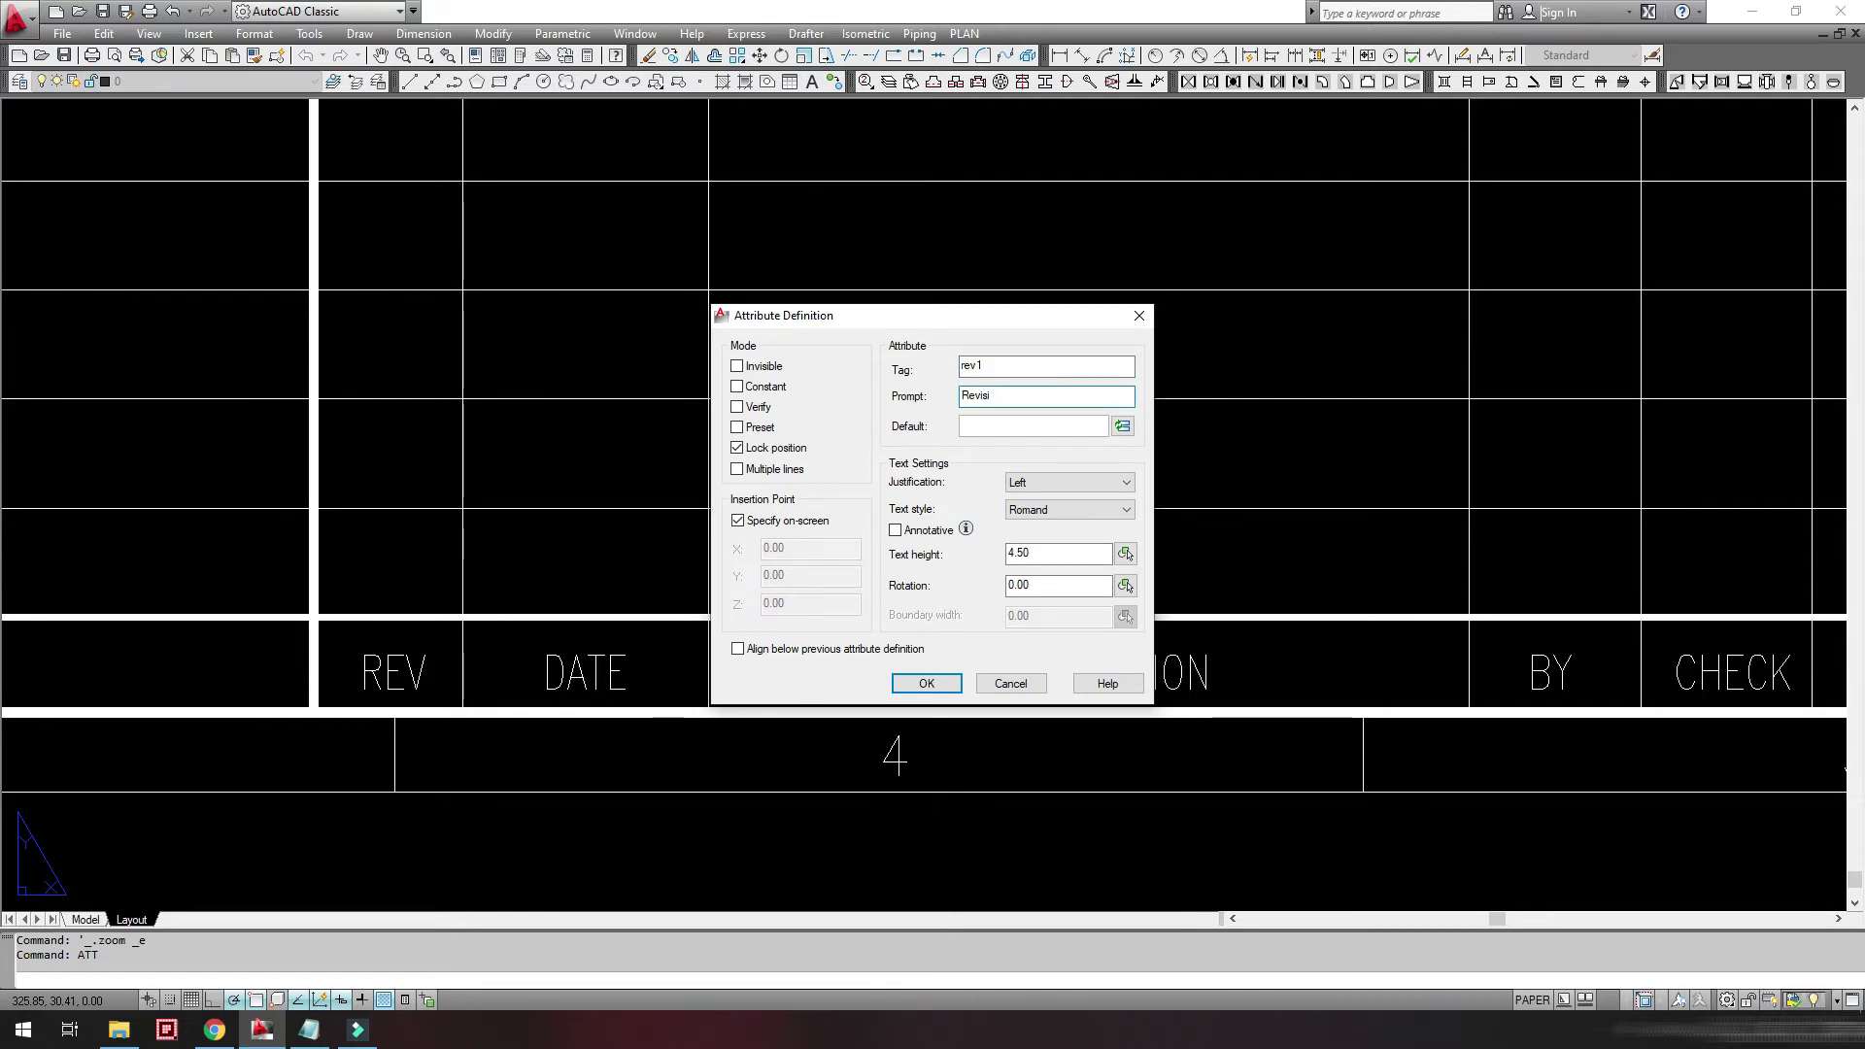
pyautogui.click(926, 683)
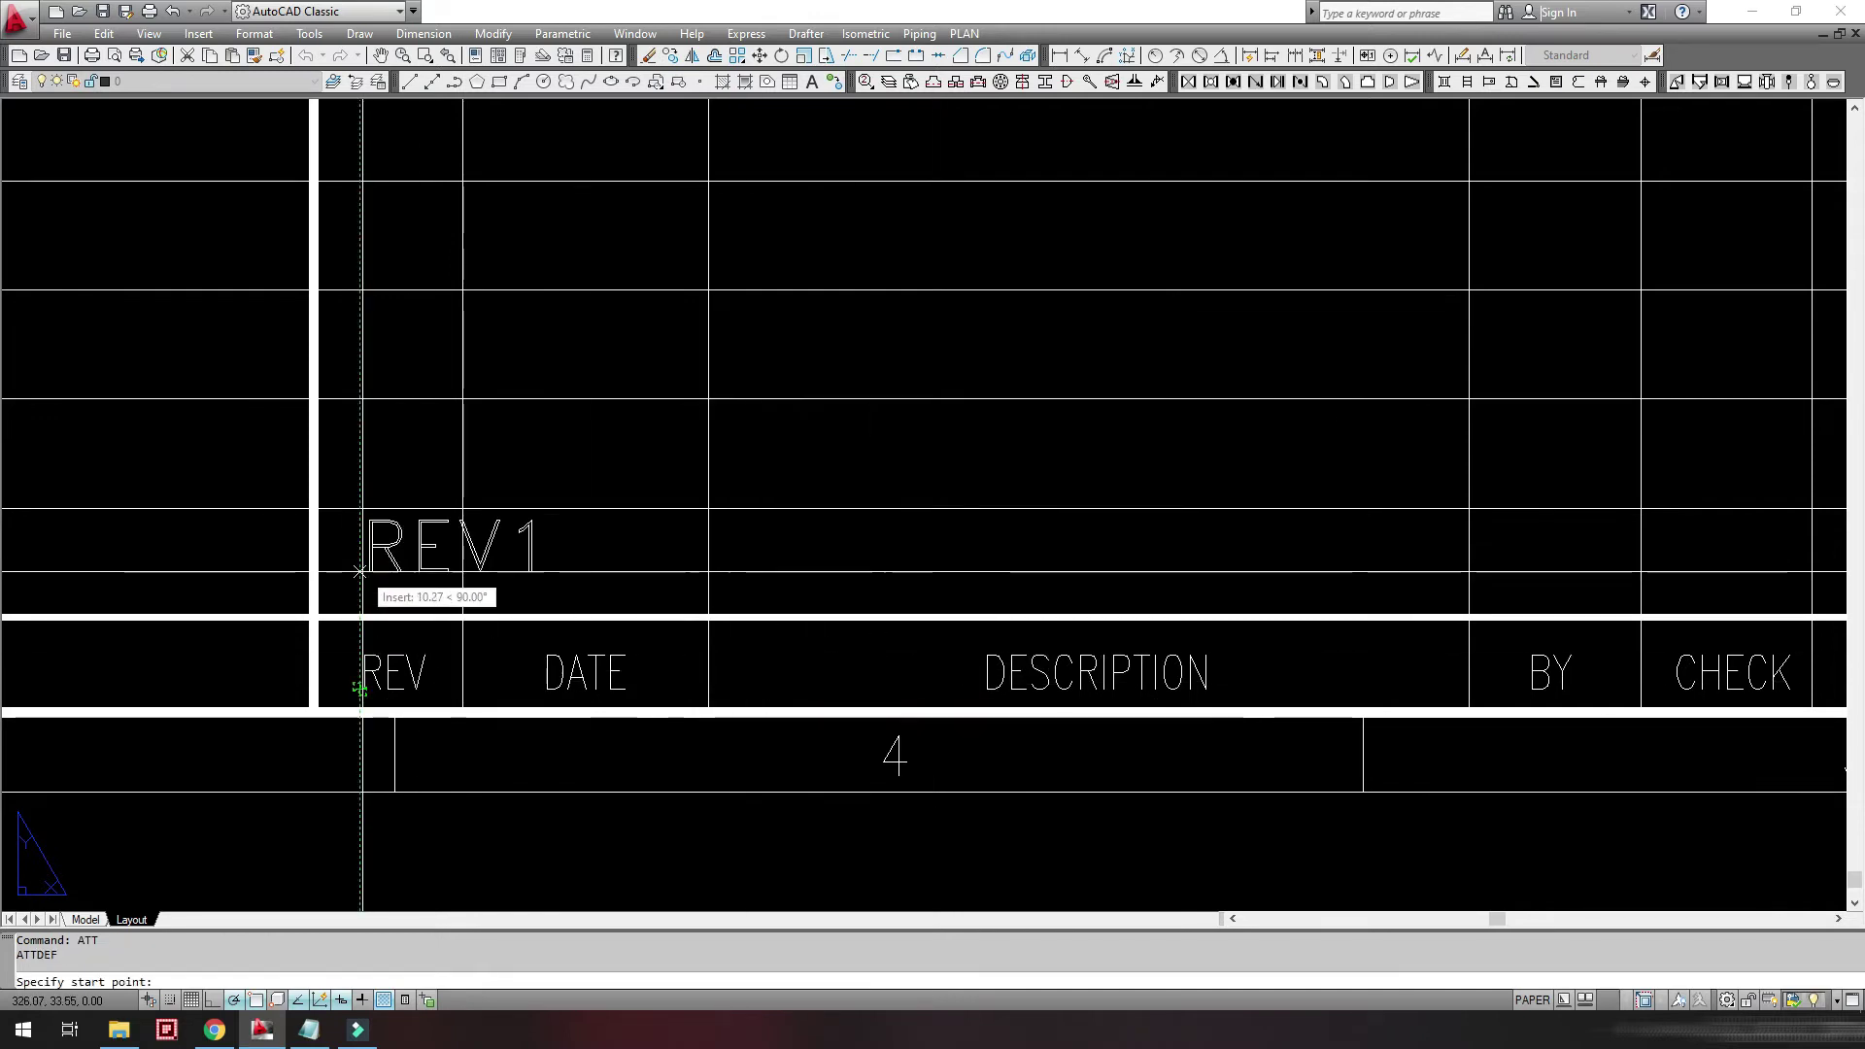
pyautogui.click(360, 571)
# - Give REV1 height 2.5, ROMANS style and width factor 0.80
pyautogui.doubleClick(438, 549)
pyautogui.click(197, 510)
pyautogui.write('2.5')
pyautogui.press('Return')
pyautogui.click(214, 472)
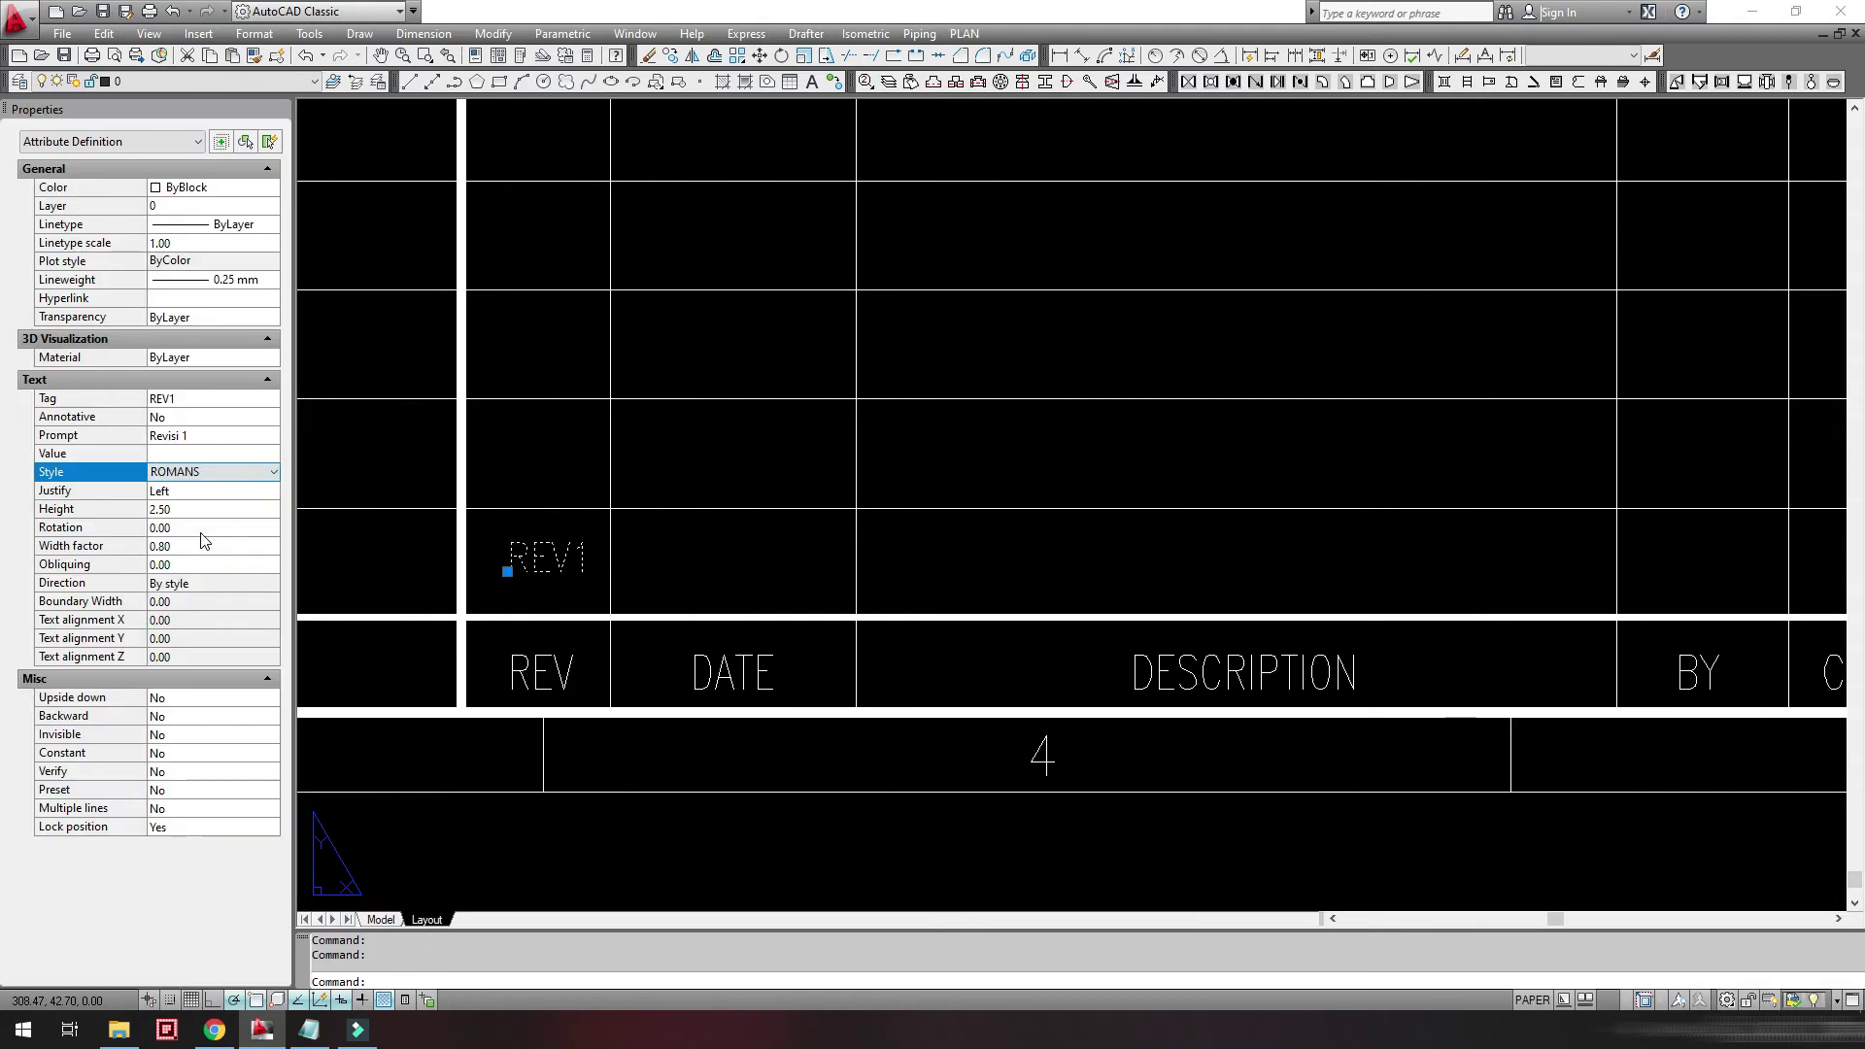
pyautogui.click(170, 514)
pyautogui.click(283, 113)
pyautogui.click(322, 569)
# - Copy the REV1 attribute into the DATE, DESCRIPTION, BY, CHECK and APPD columns of the first revision row
pyautogui.scroll(3, 392, 570)
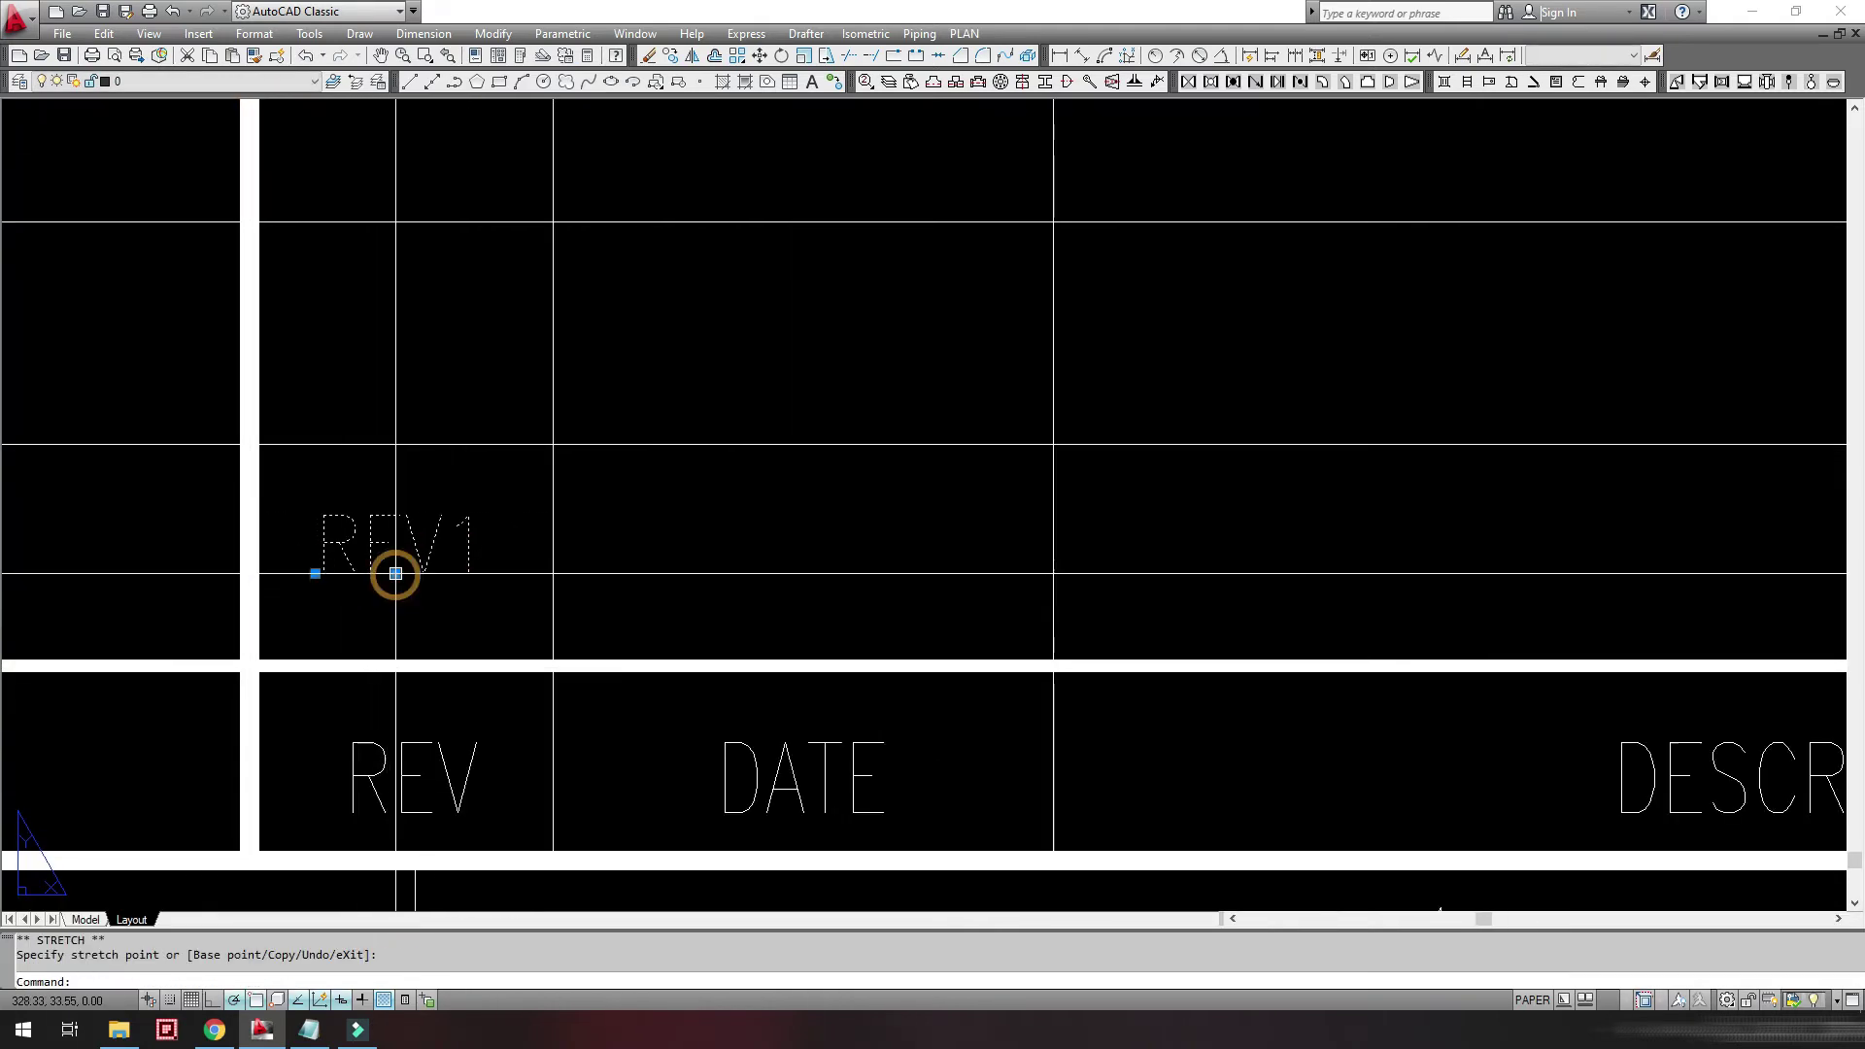
pyautogui.scroll(-2, 524, 632)
pyautogui.write('co')
pyautogui.press('Return')
pyautogui.click(583, 615)
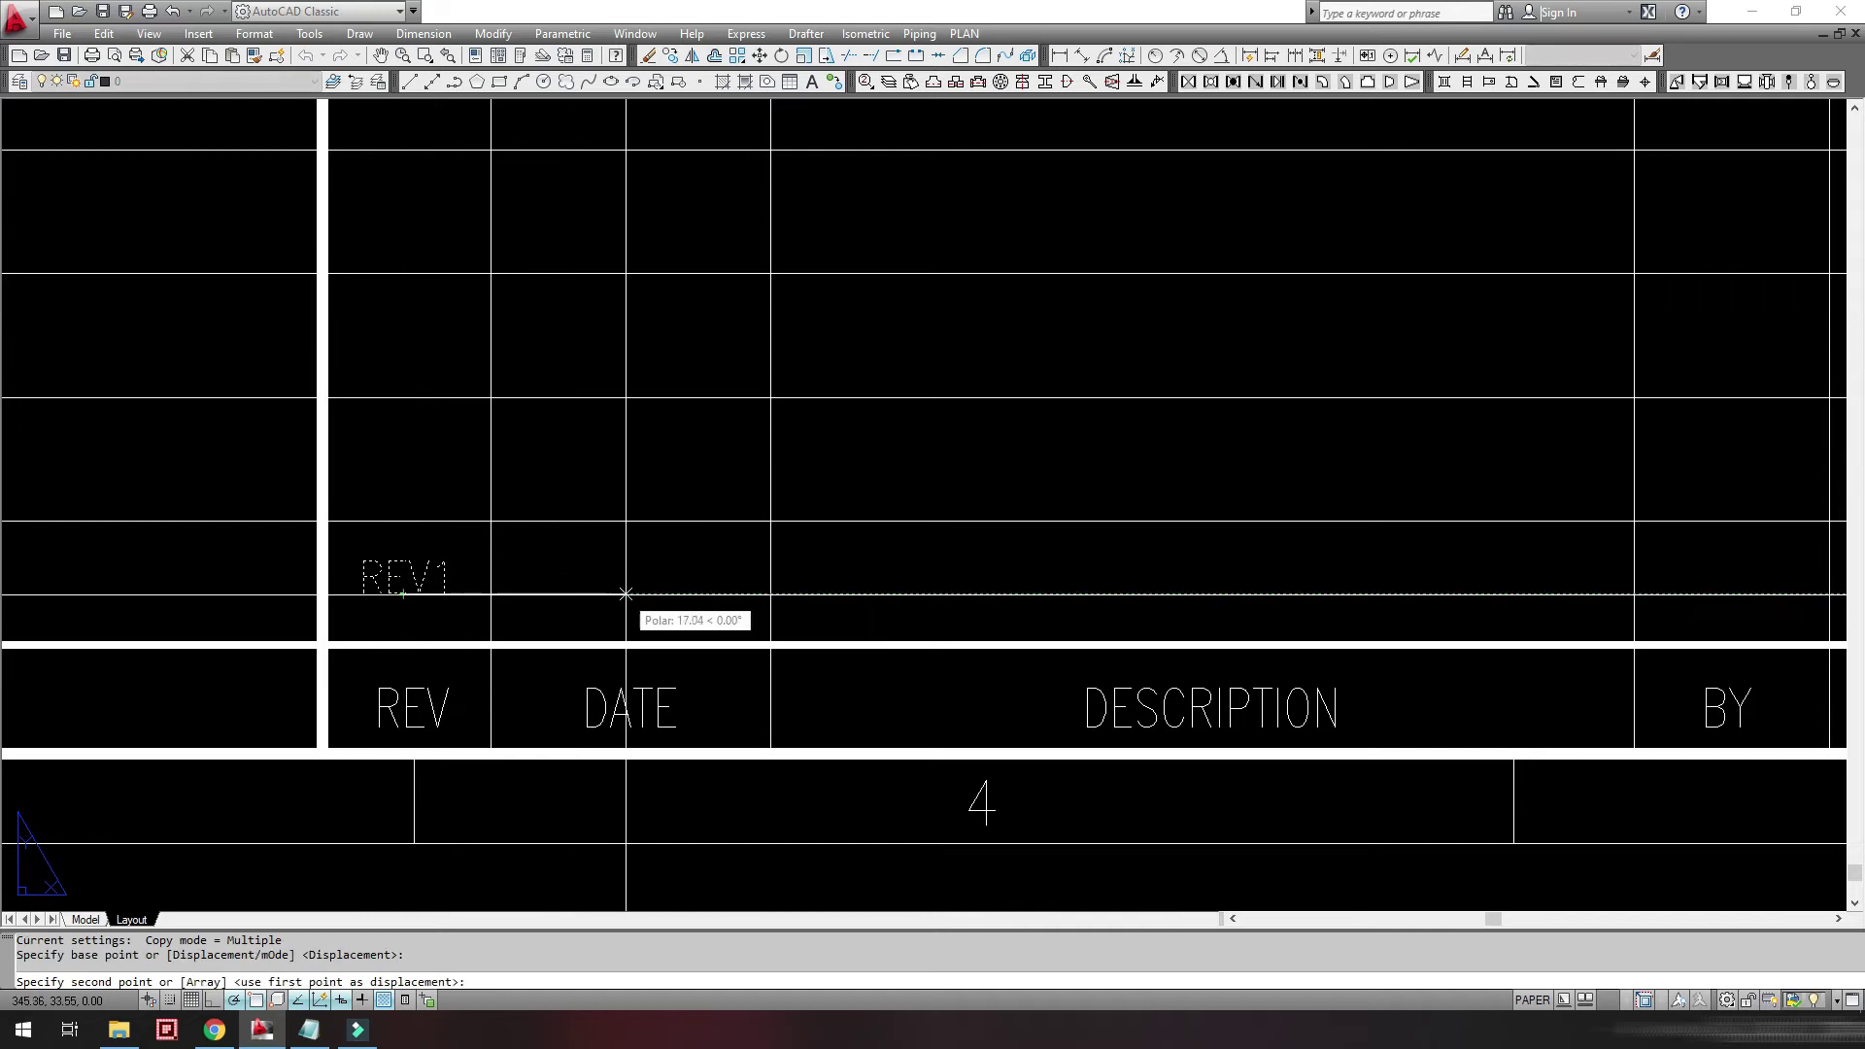
pyautogui.middleClick(631, 615)
pyautogui.middleClick(631, 615)
pyautogui.scroll(8, 855, 723)
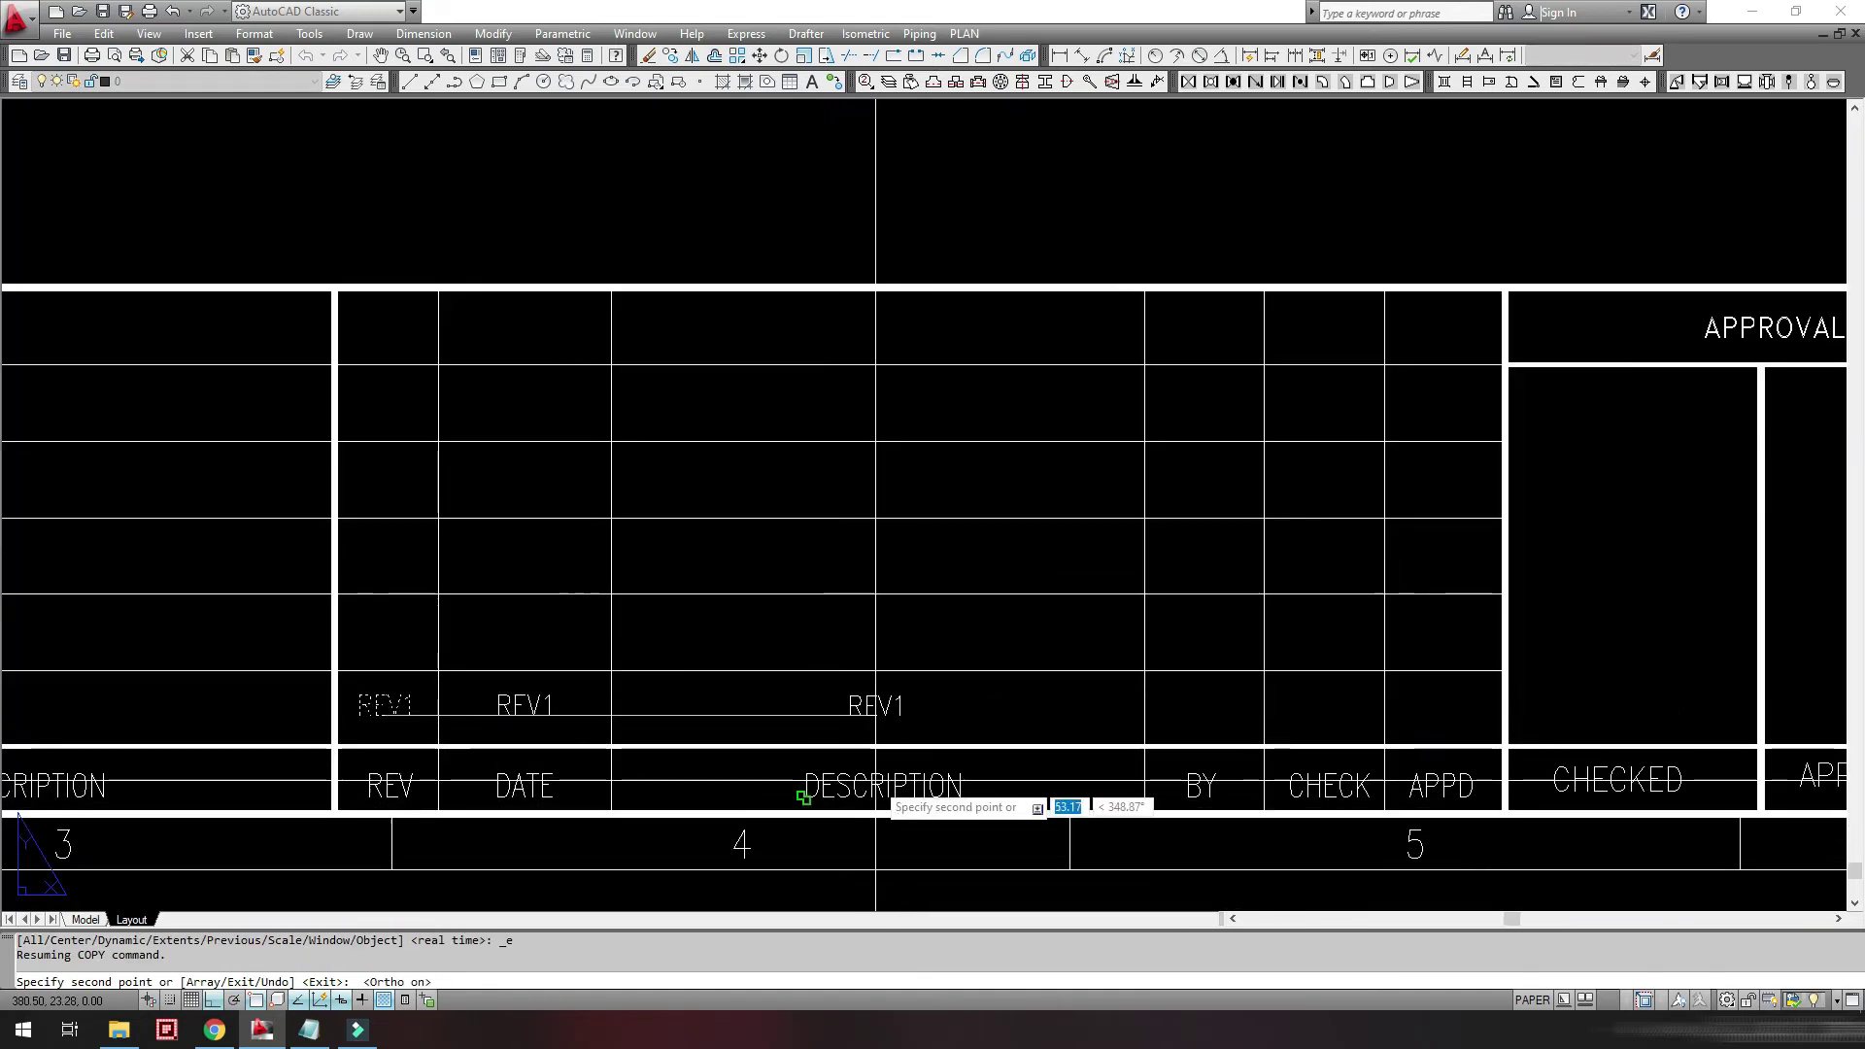
pyautogui.click(895, 707)
pyautogui.moveTo(895, 707); pyautogui.dragTo(642, 686, button='middle')
pyautogui.click(959, 687)
pyautogui.click(1080, 687)
pyautogui.click(1196, 687)
pyautogui.press('Return')
# - Retag the copies in the DATE and DESCRIPTION columns as DATE1 and DESC1
pyautogui.moveTo(278, 682); pyautogui.dragTo(508, 651, button='middle')
pyautogui.doubleClick(508, 651)
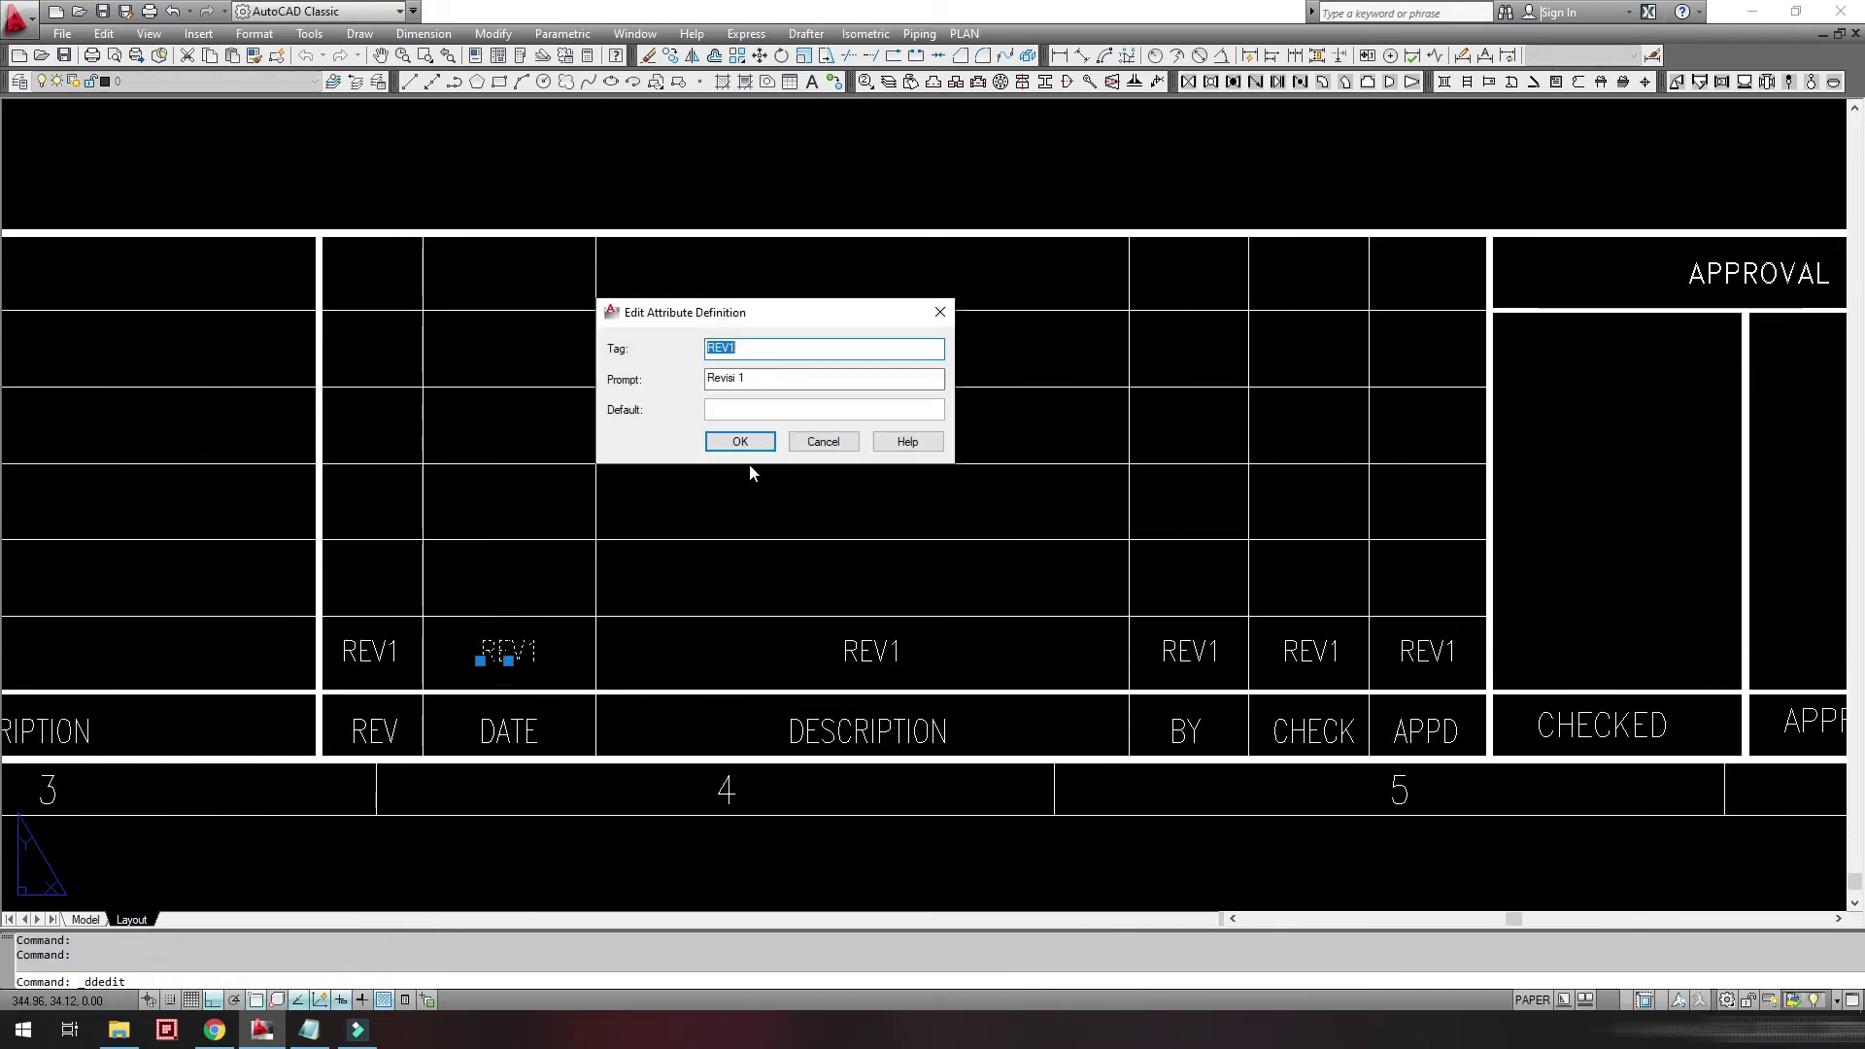
pyautogui.click(736, 439)
pyautogui.click(871, 651)
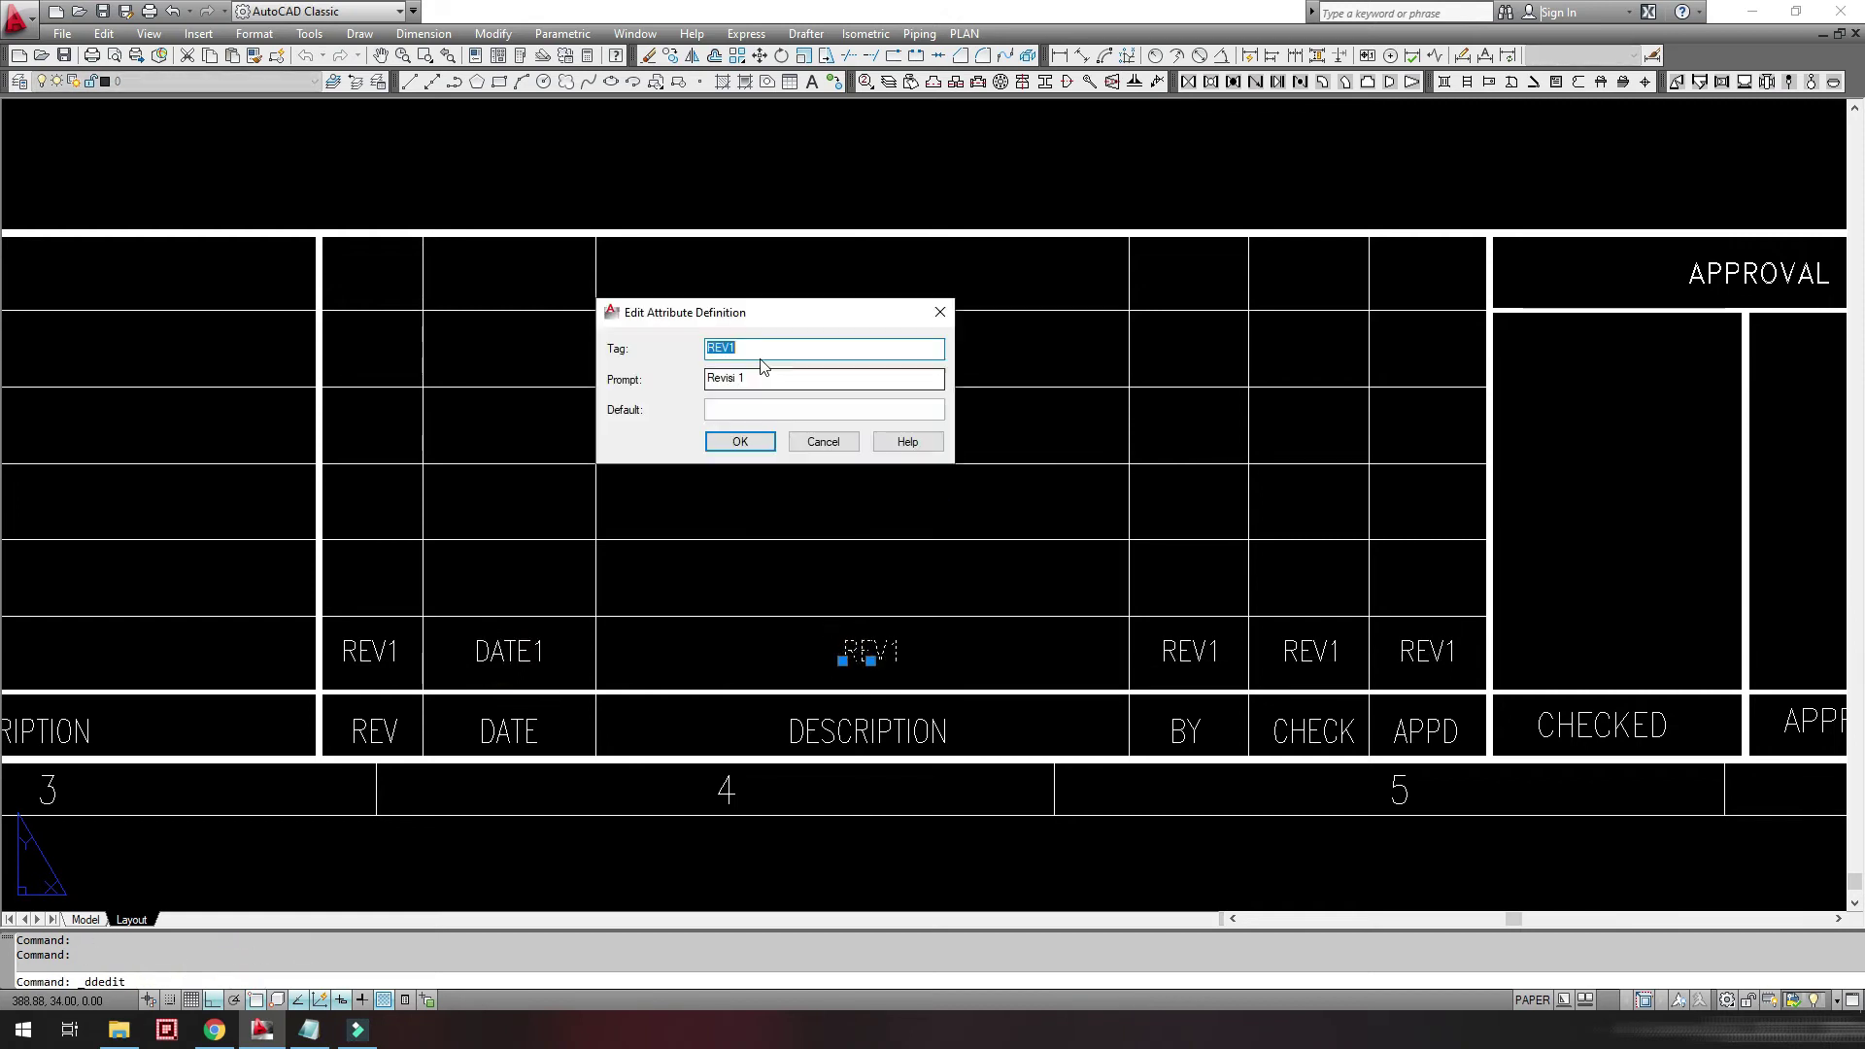
pyautogui.click(740, 441)
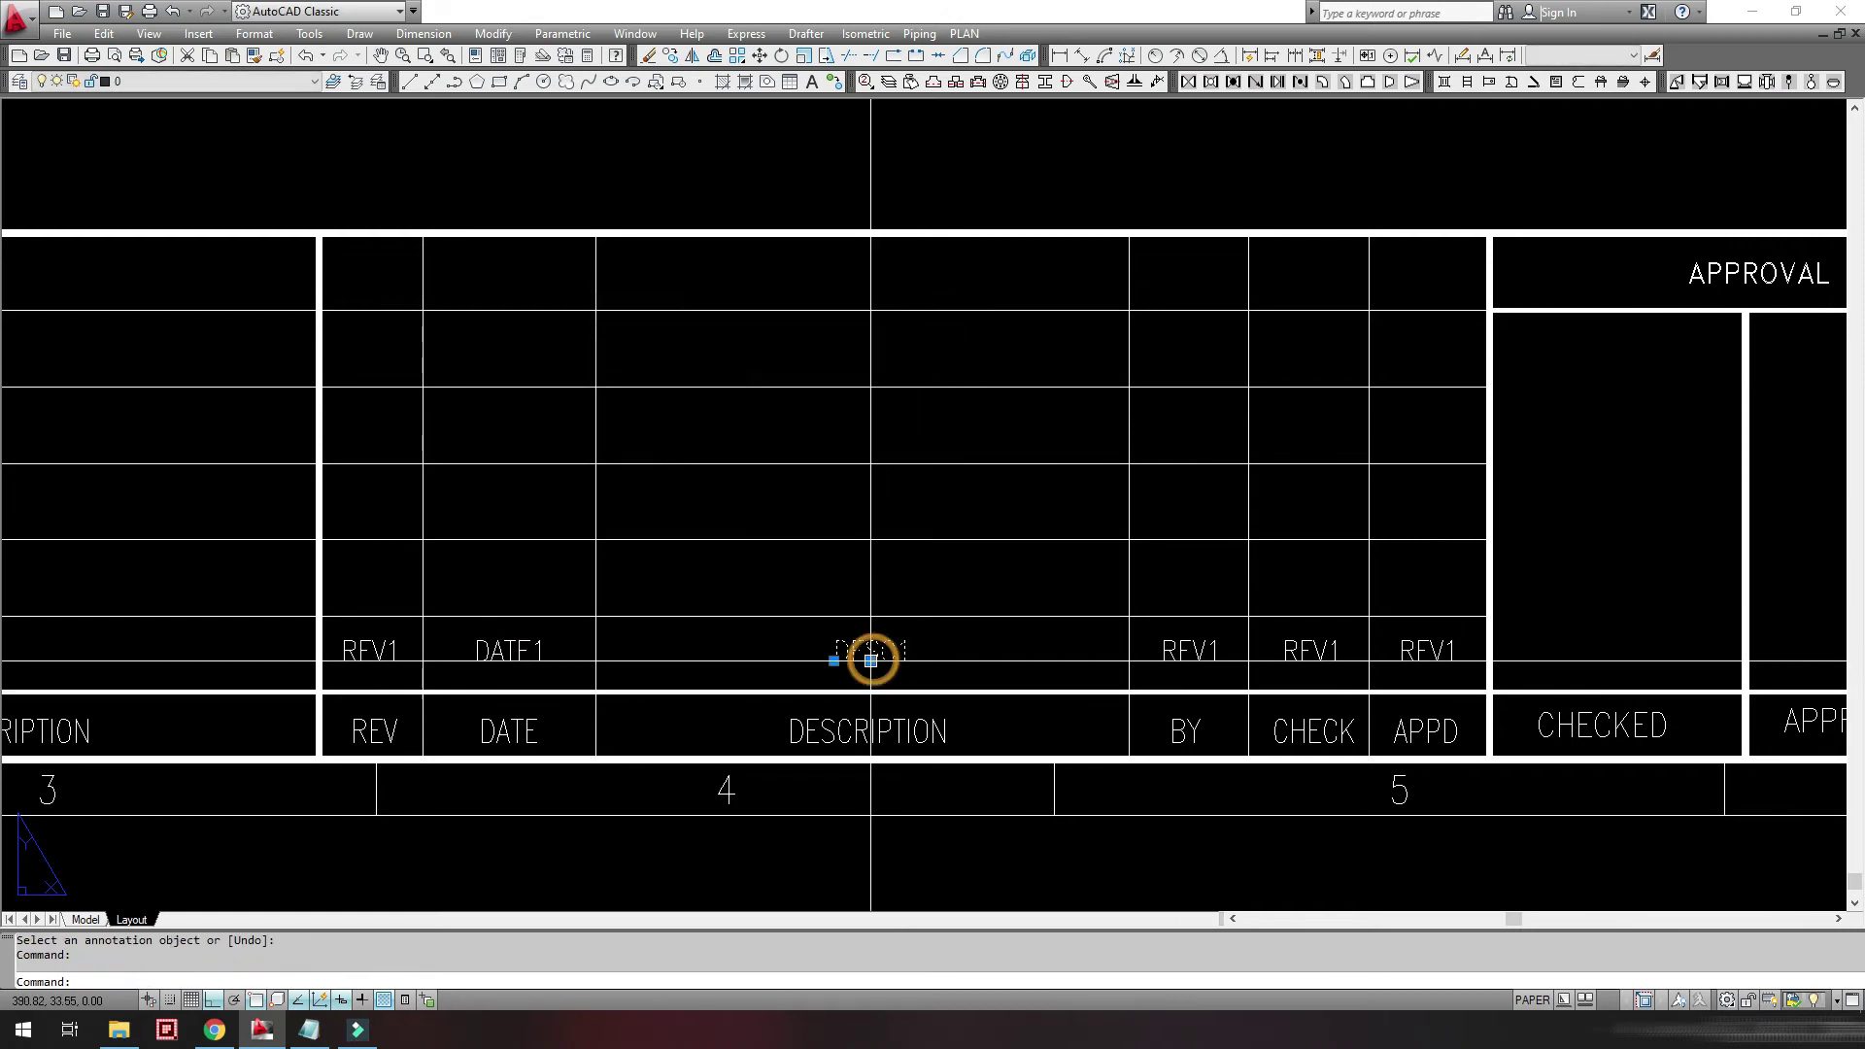
pyautogui.press('Escape')
pyautogui.hotkey('ctrl', '1')
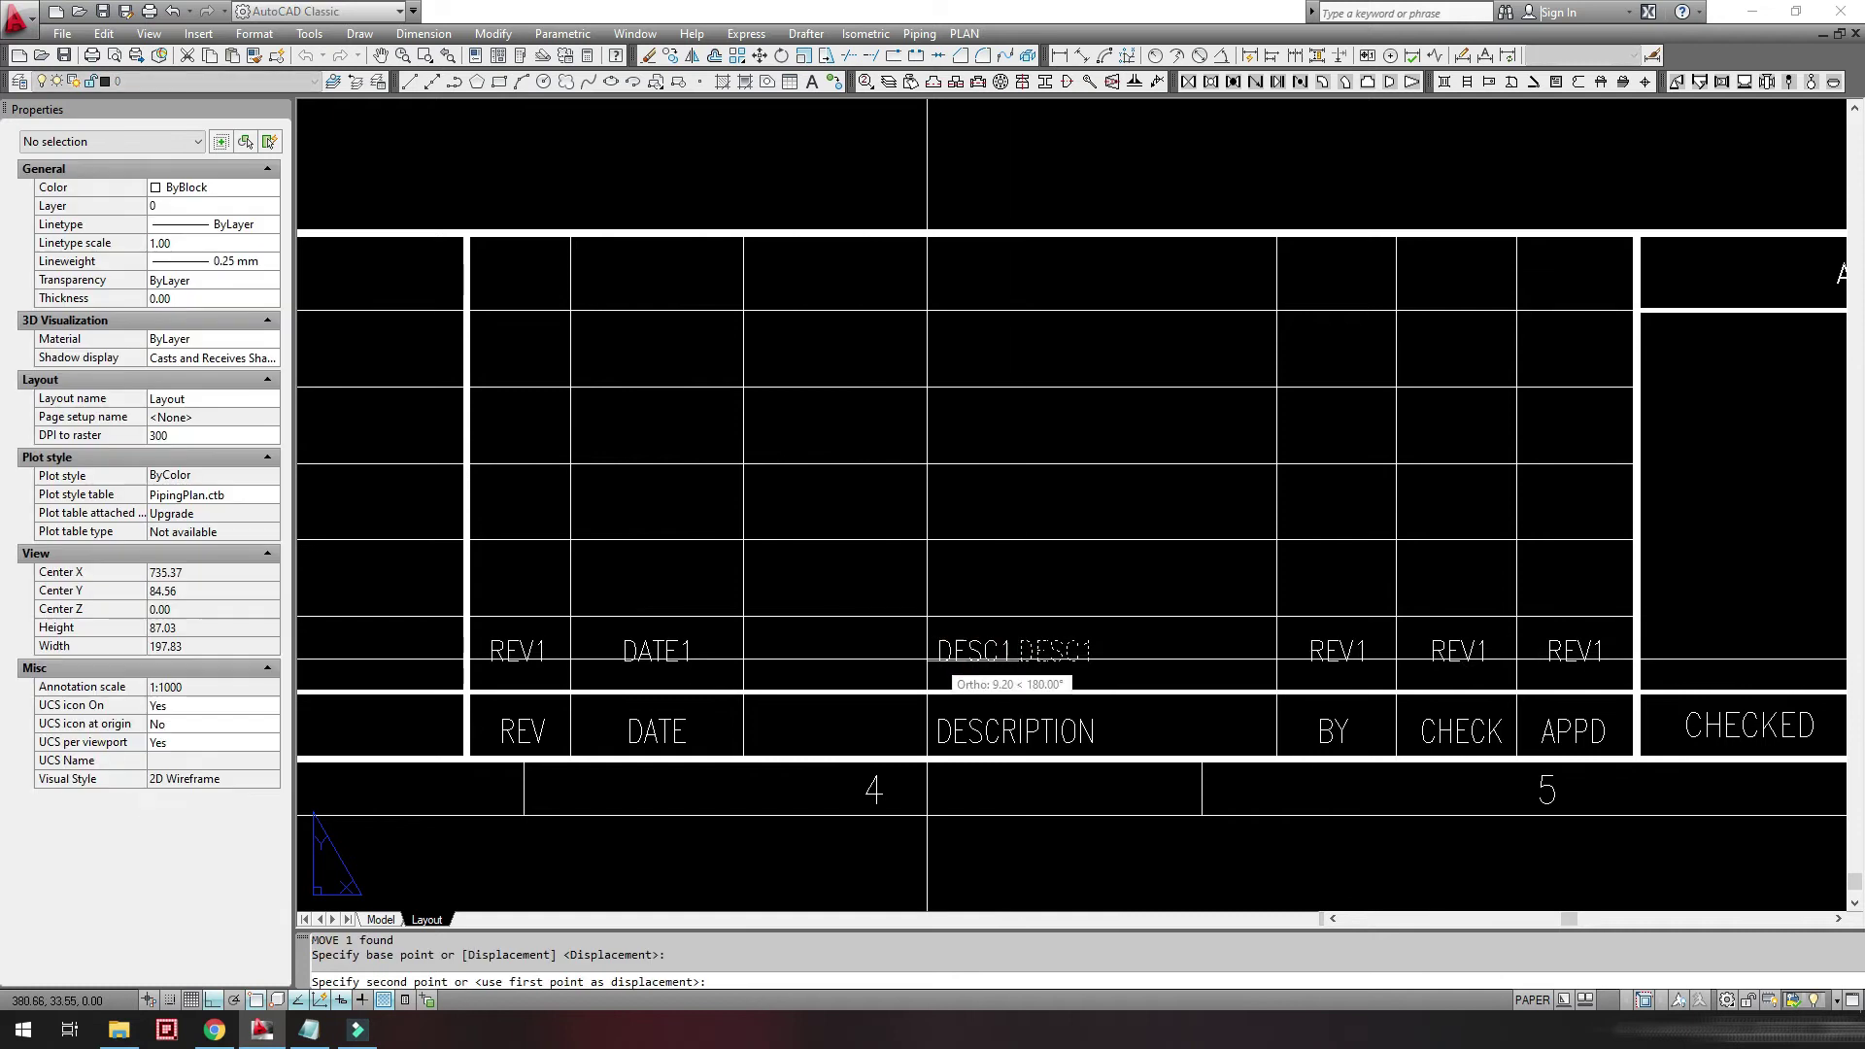
# - Retag the BY column attribute as BY1 with a matching prompt
pyautogui.scroll(-2, 1065, 651)
pyautogui.scroll(2, 1066, 651)
pyautogui.doubleClick(1110, 612)
pyautogui.write('By1')
pyautogui.press('Tab')
pyautogui.write('B')
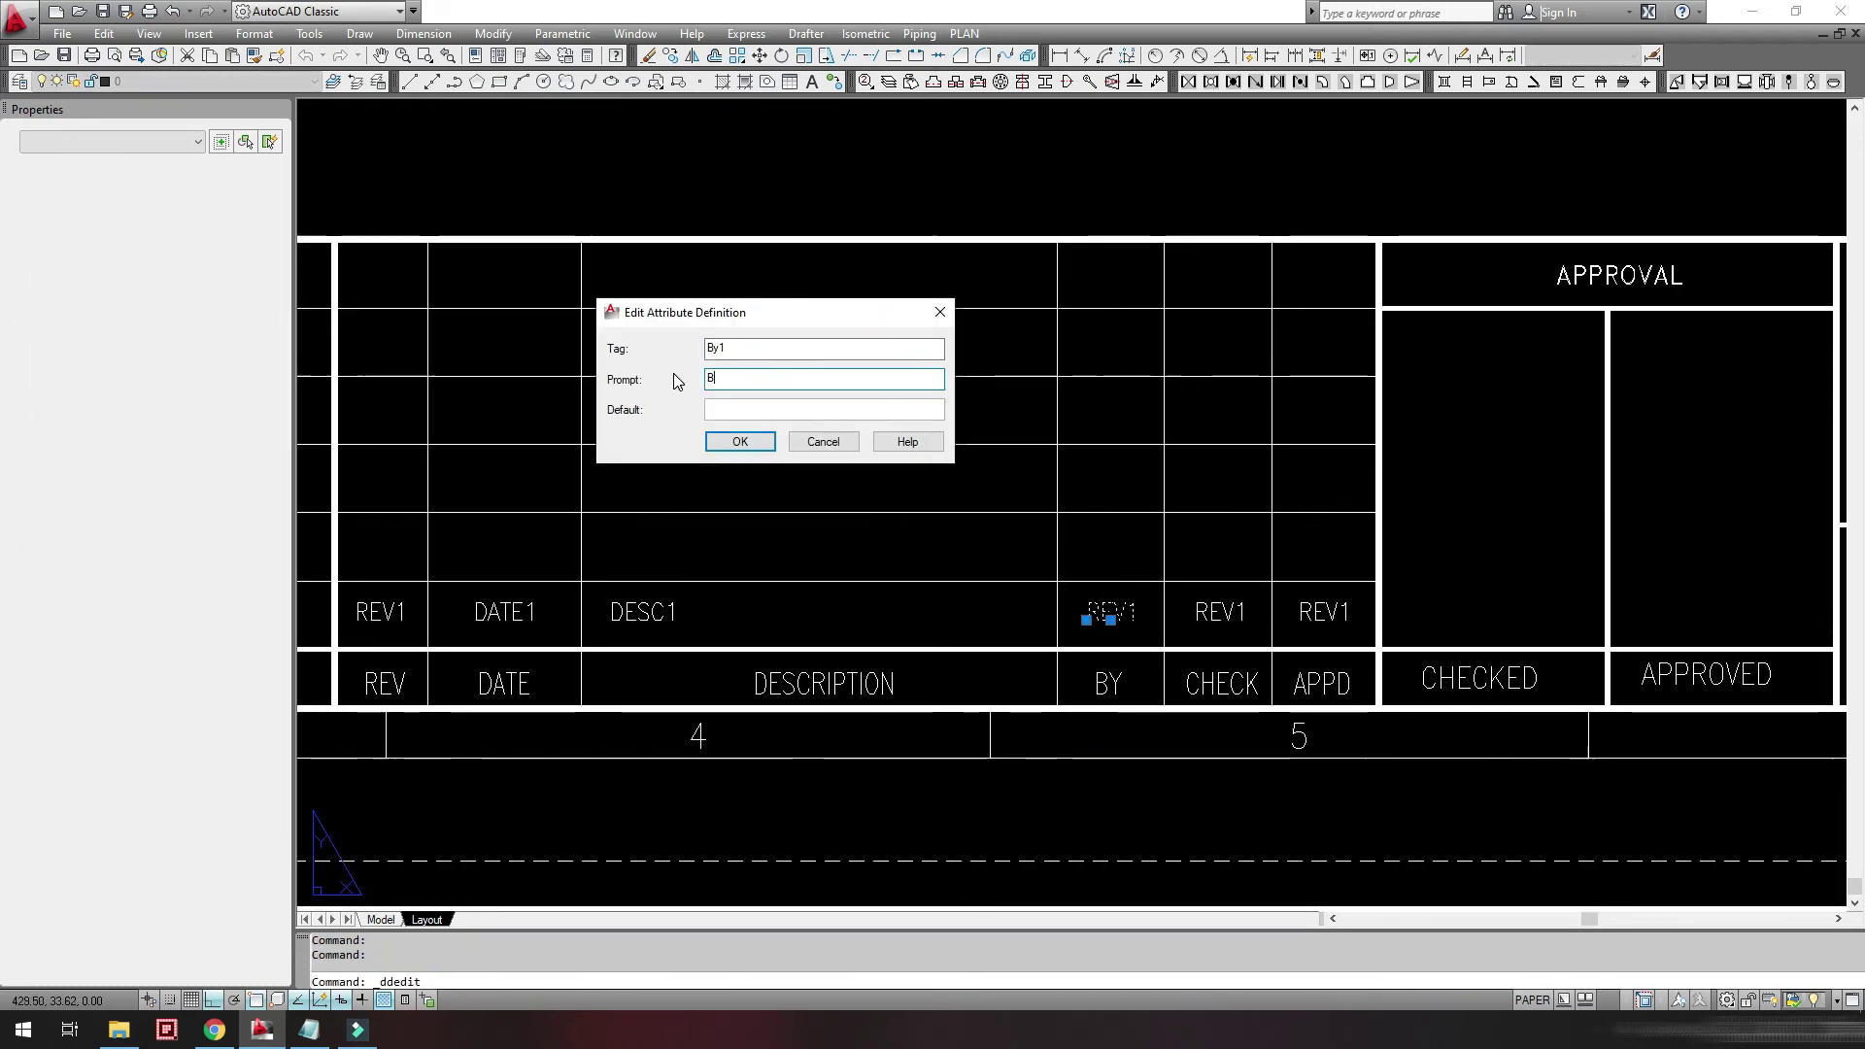
pyautogui.click(743, 444)
# - Retag the CHECK and APPD column attributes as CHK1 and APPD1
pyautogui.click(1220, 614)
pyautogui.write('Chk1')
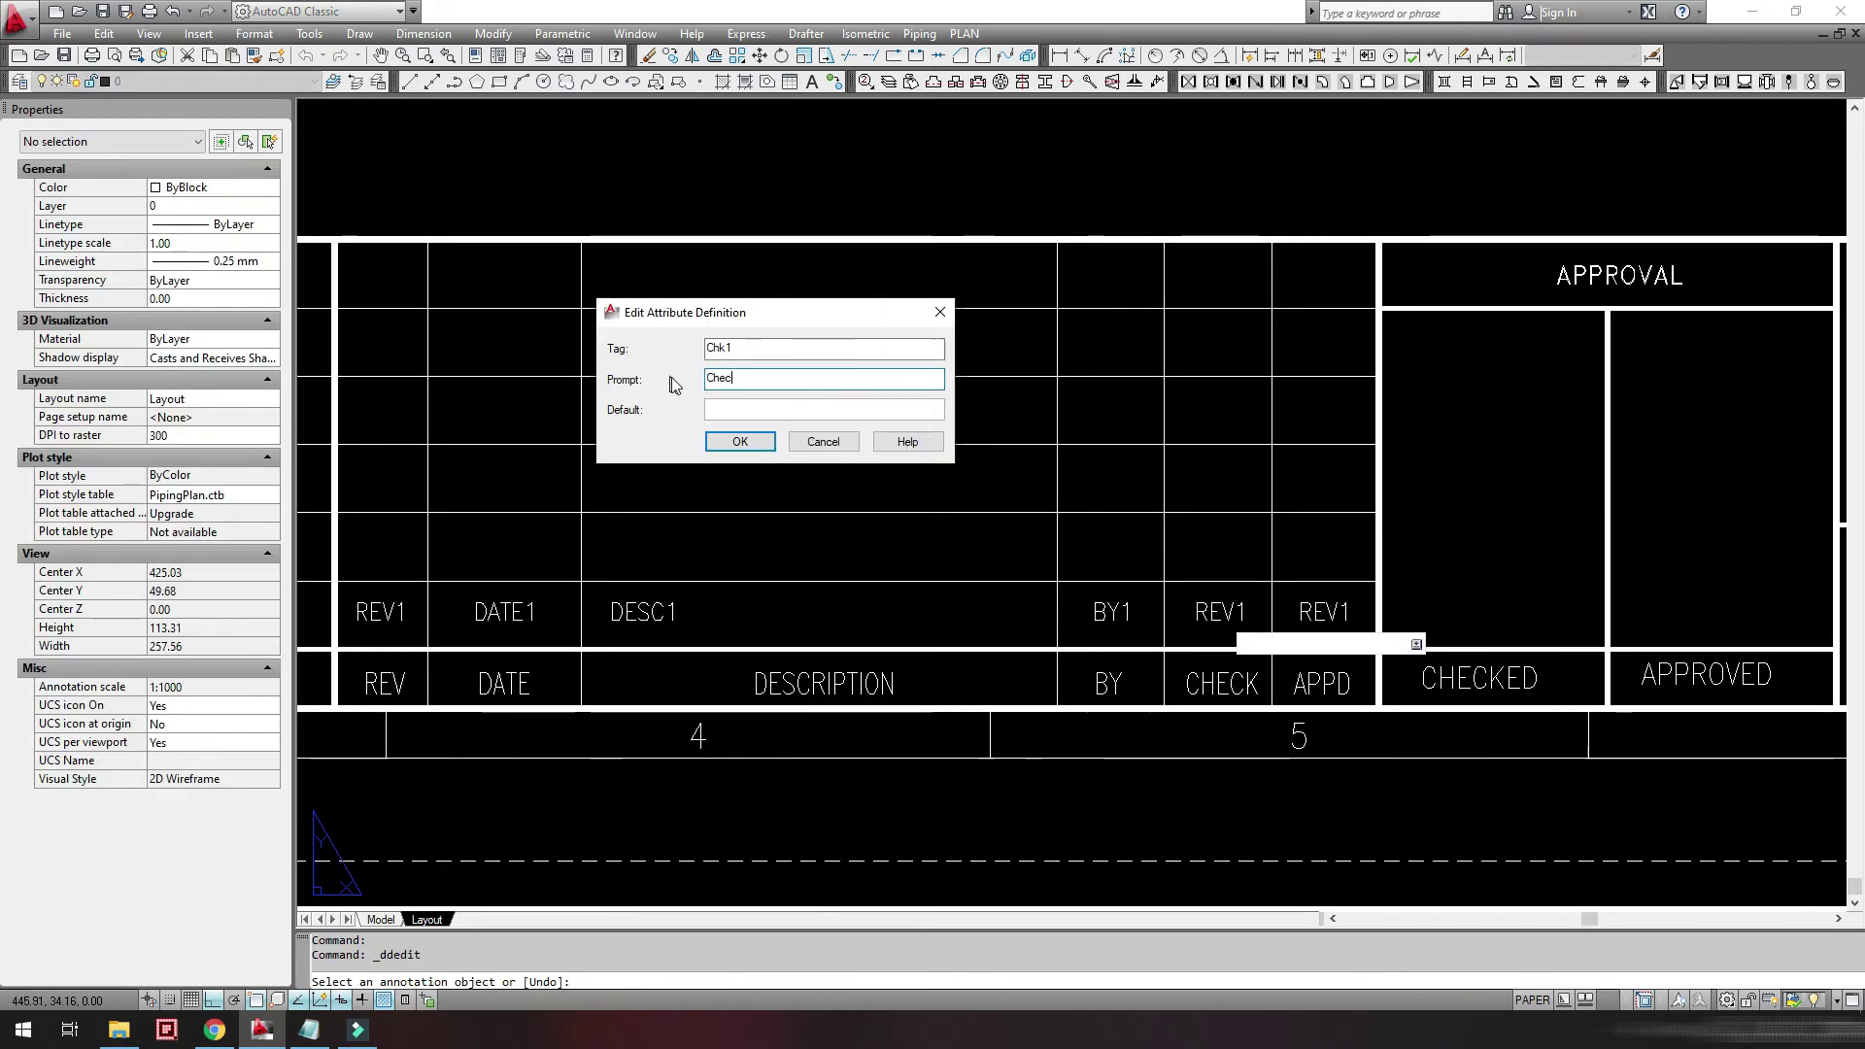
pyautogui.click(741, 441)
pyautogui.click(1321, 612)
pyautogui.write('Appd1')
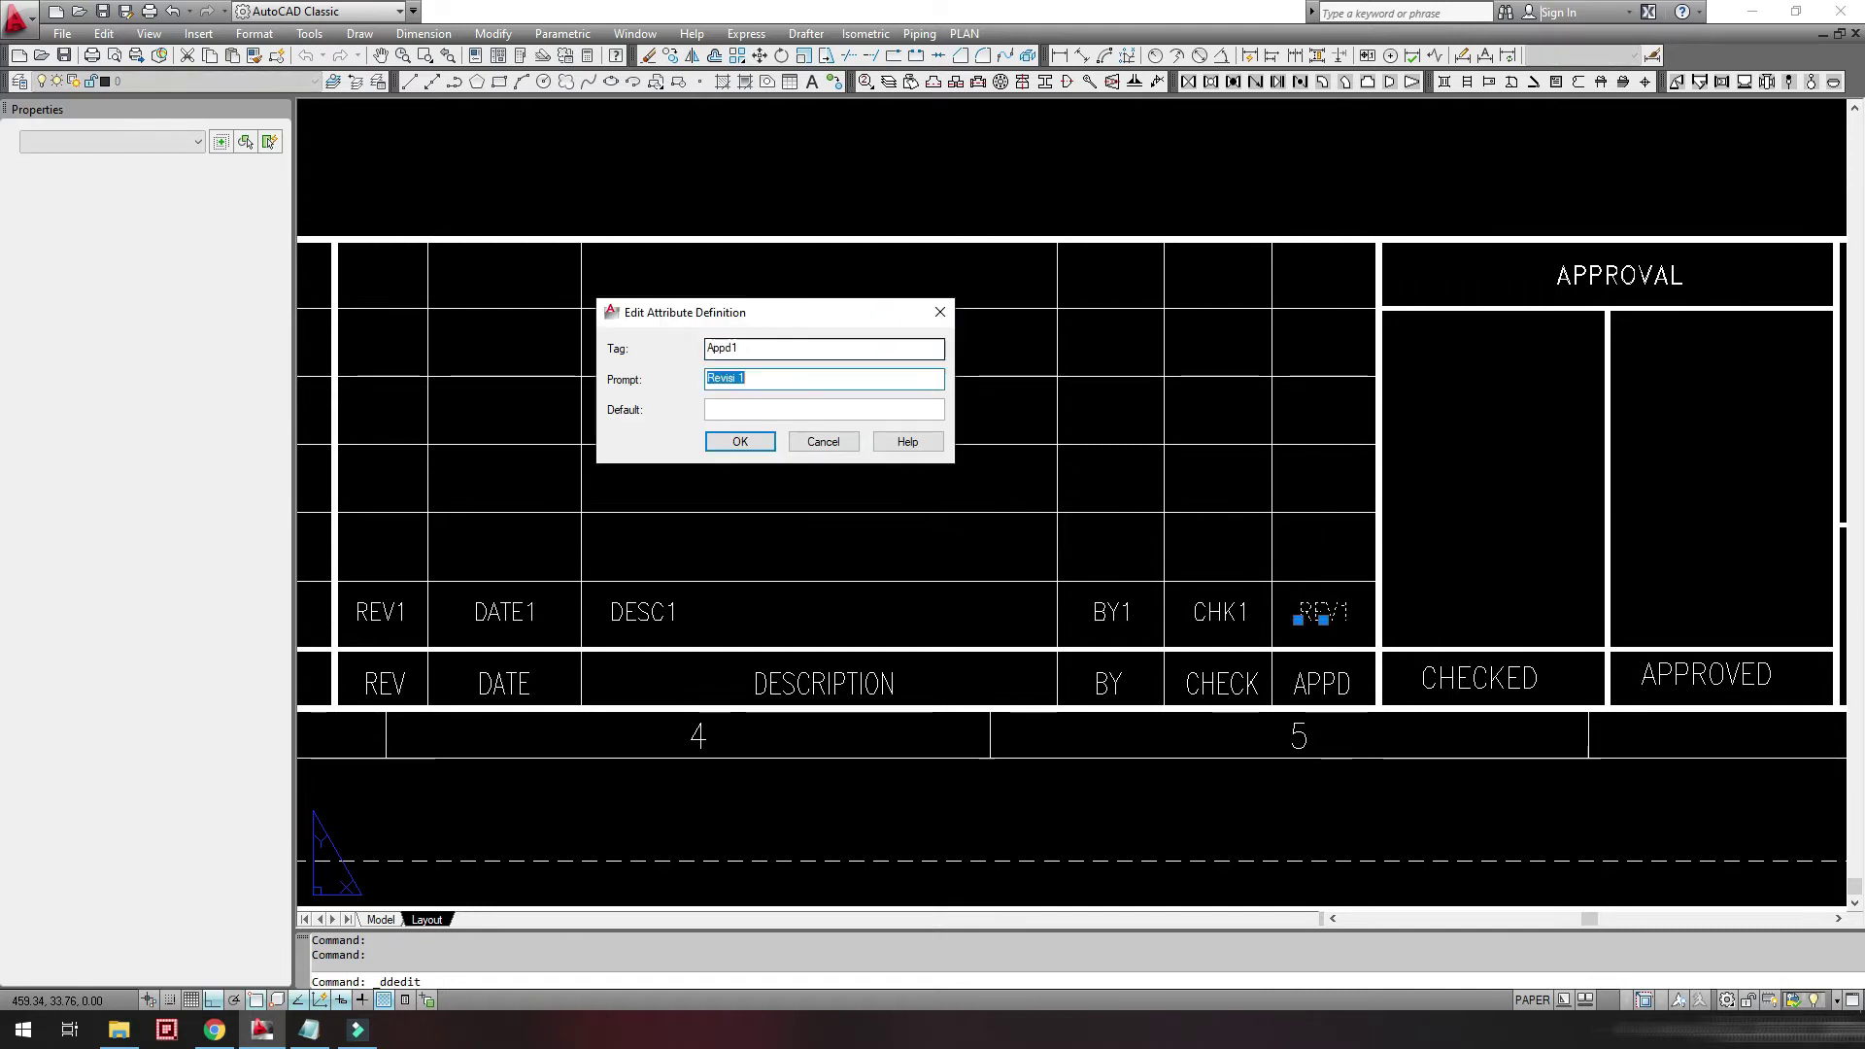
pyautogui.click(740, 441)
pyautogui.press('Return')
pyautogui.hotkey('ctrl', '1')
# - Window-select the REV1 to APPD1 row and copy it into the rows above
pyautogui.click(125, 544)
pyautogui.click(1263, 633)
pyautogui.write('co')
pyautogui.press('Return')
pyautogui.click(554, 597)
pyautogui.click(554, 360)
# - Renumber the first copied row's tags to REV2, DATE2, DESC2, BY2, CHK2 and APPD2
pyautogui.press('Escape')
pyautogui.doubleClick(232, 544)
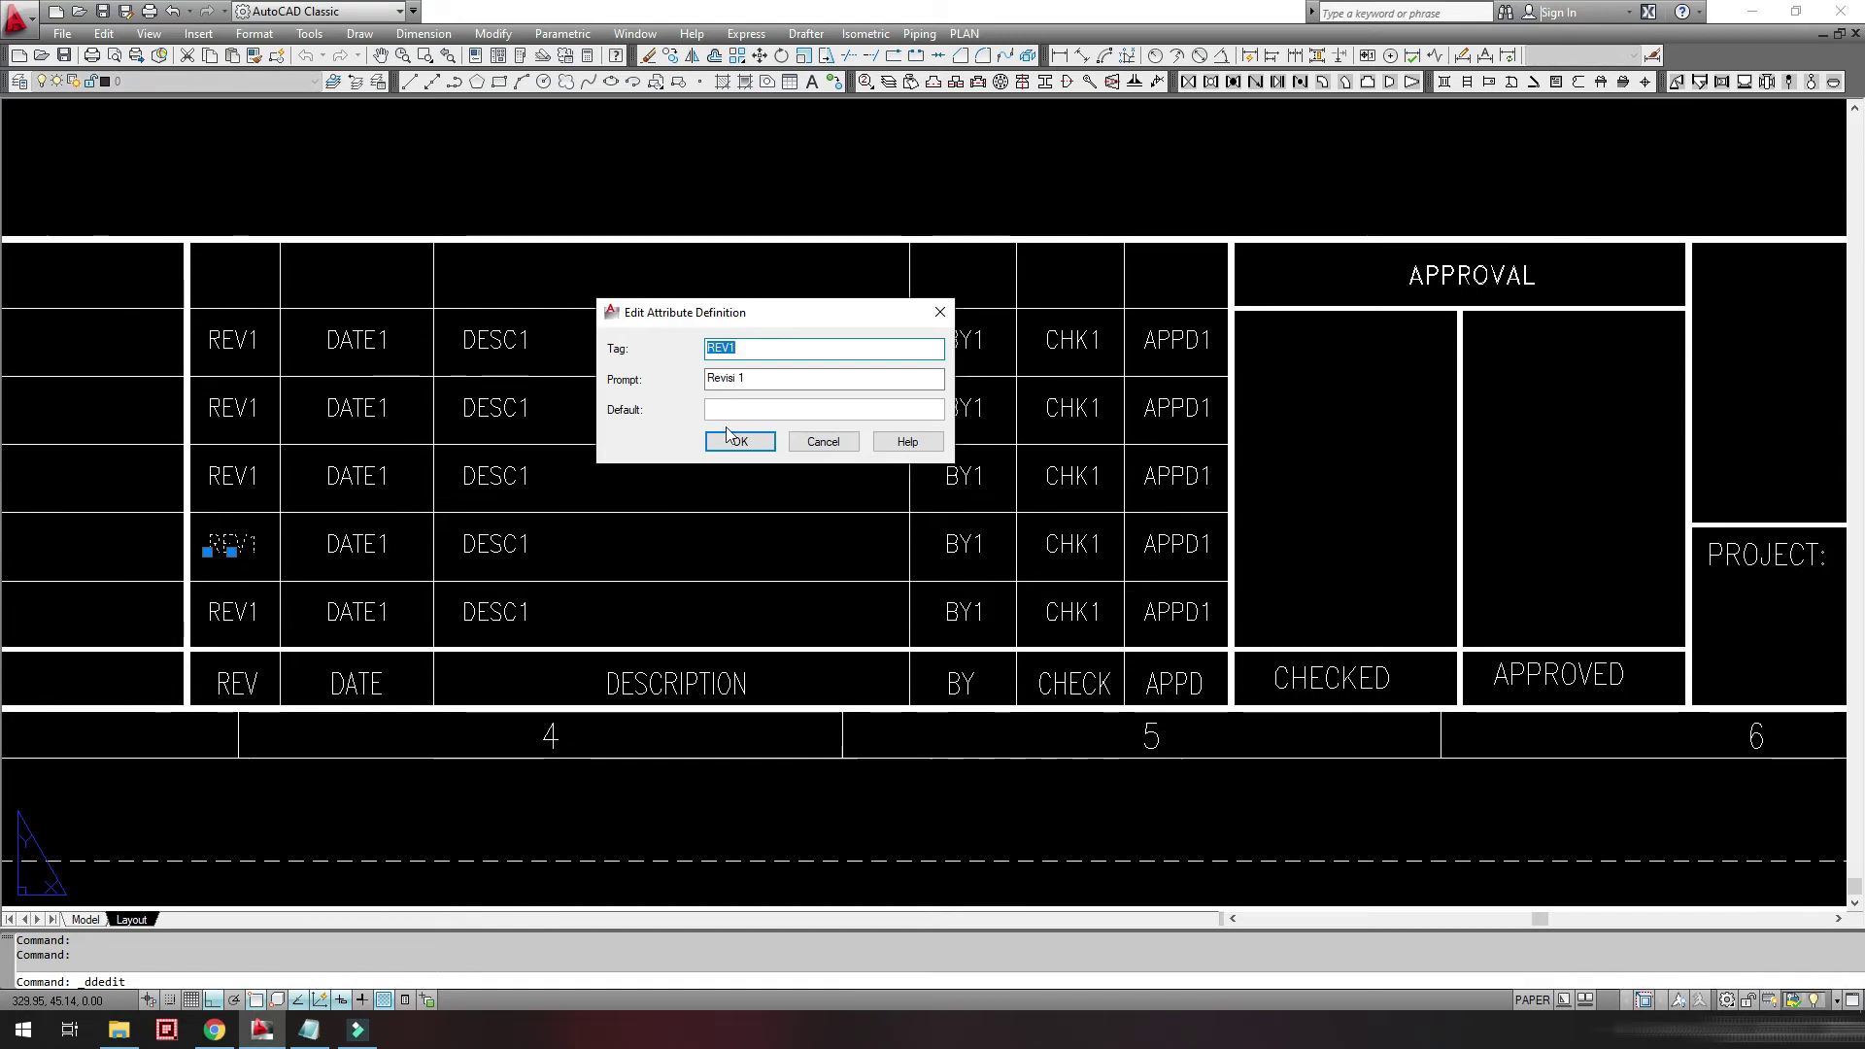
pyautogui.click(740, 441)
pyautogui.click(496, 544)
pyautogui.write('DESC2')
pyautogui.click(964, 544)
pyautogui.write('BY2')
pyautogui.click(1073, 544)
pyautogui.write('CHK2')
pyautogui.press('Return')
pyautogui.click(1178, 544)
pyautogui.write('APPD2')
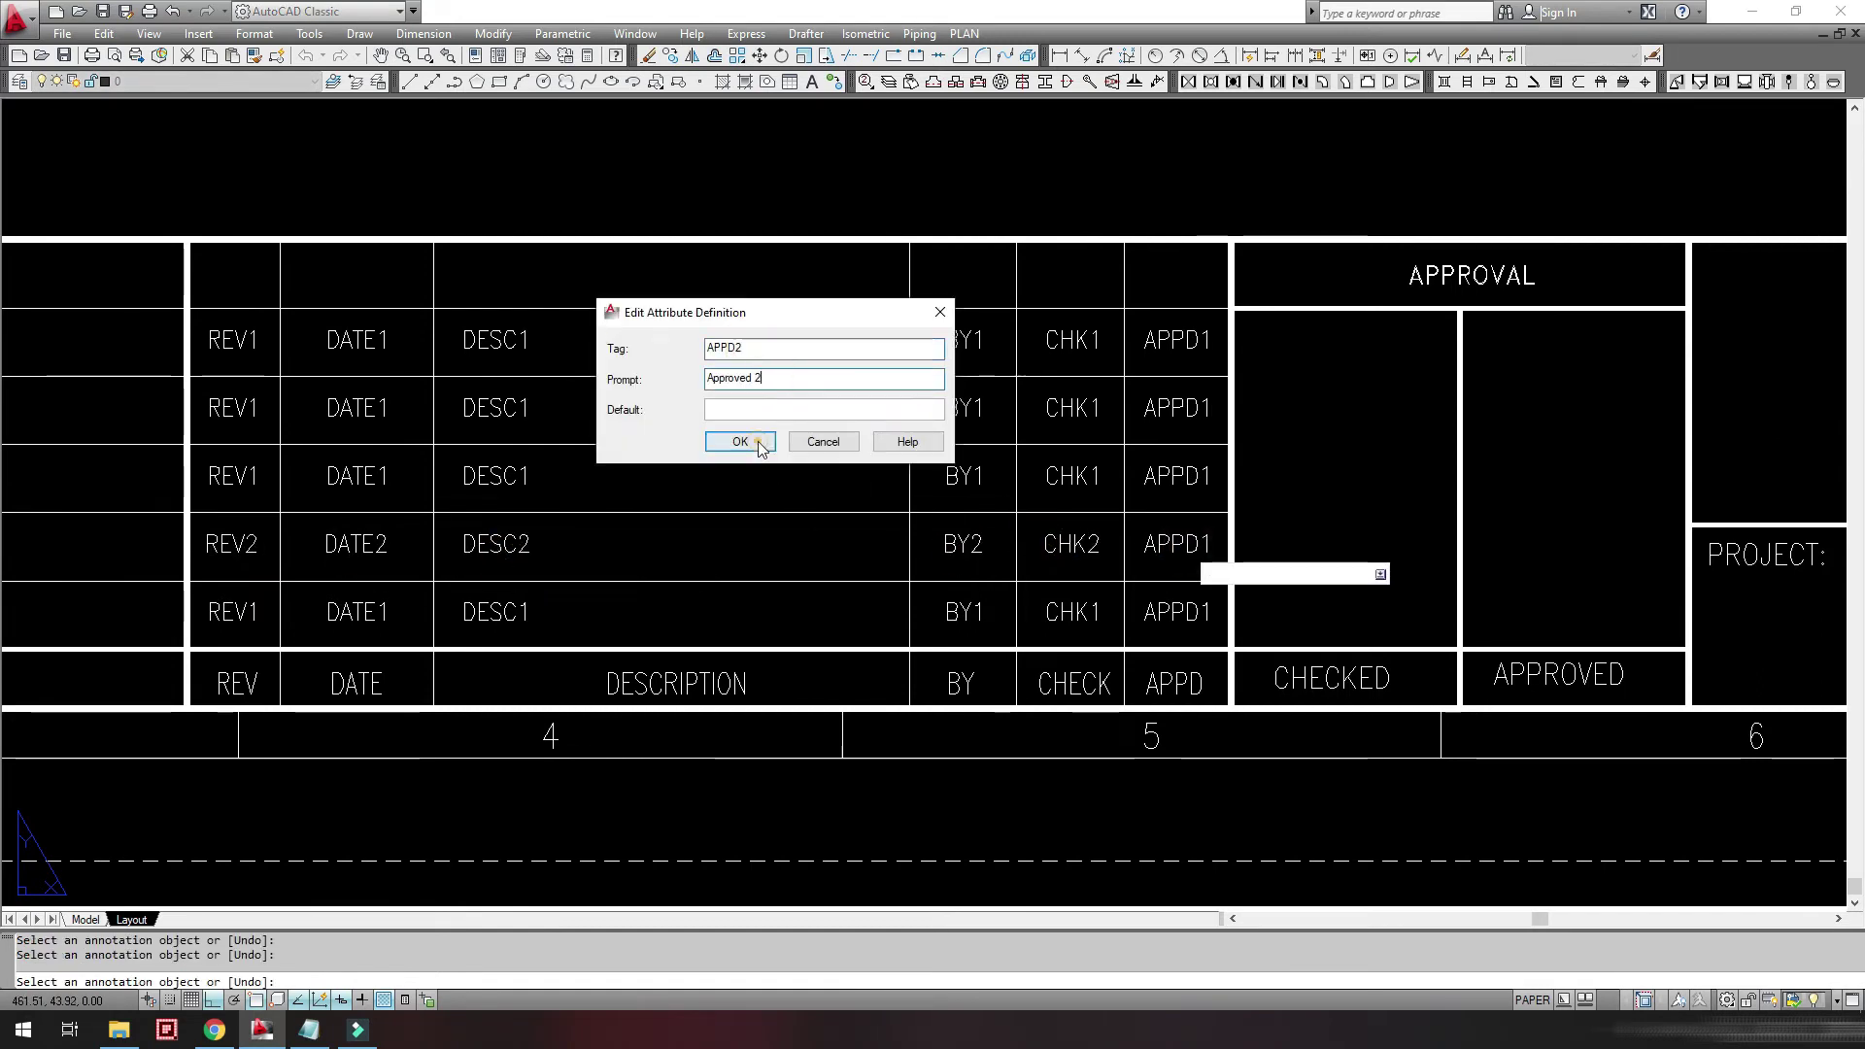
pyautogui.click(740, 441)
# - Renumber the next row's tags to REV3, DATE3, DESC3, BY3, CHK3 and APPD3
pyautogui.click(233, 476)
pyautogui.click(740, 441)
pyautogui.click(358, 476)
pyautogui.click(740, 441)
pyautogui.click(496, 476)
pyautogui.write('DESC3')
pyautogui.click(740, 441)
pyautogui.click(950, 476)
pyautogui.click(740, 441)
pyautogui.click(1072, 476)
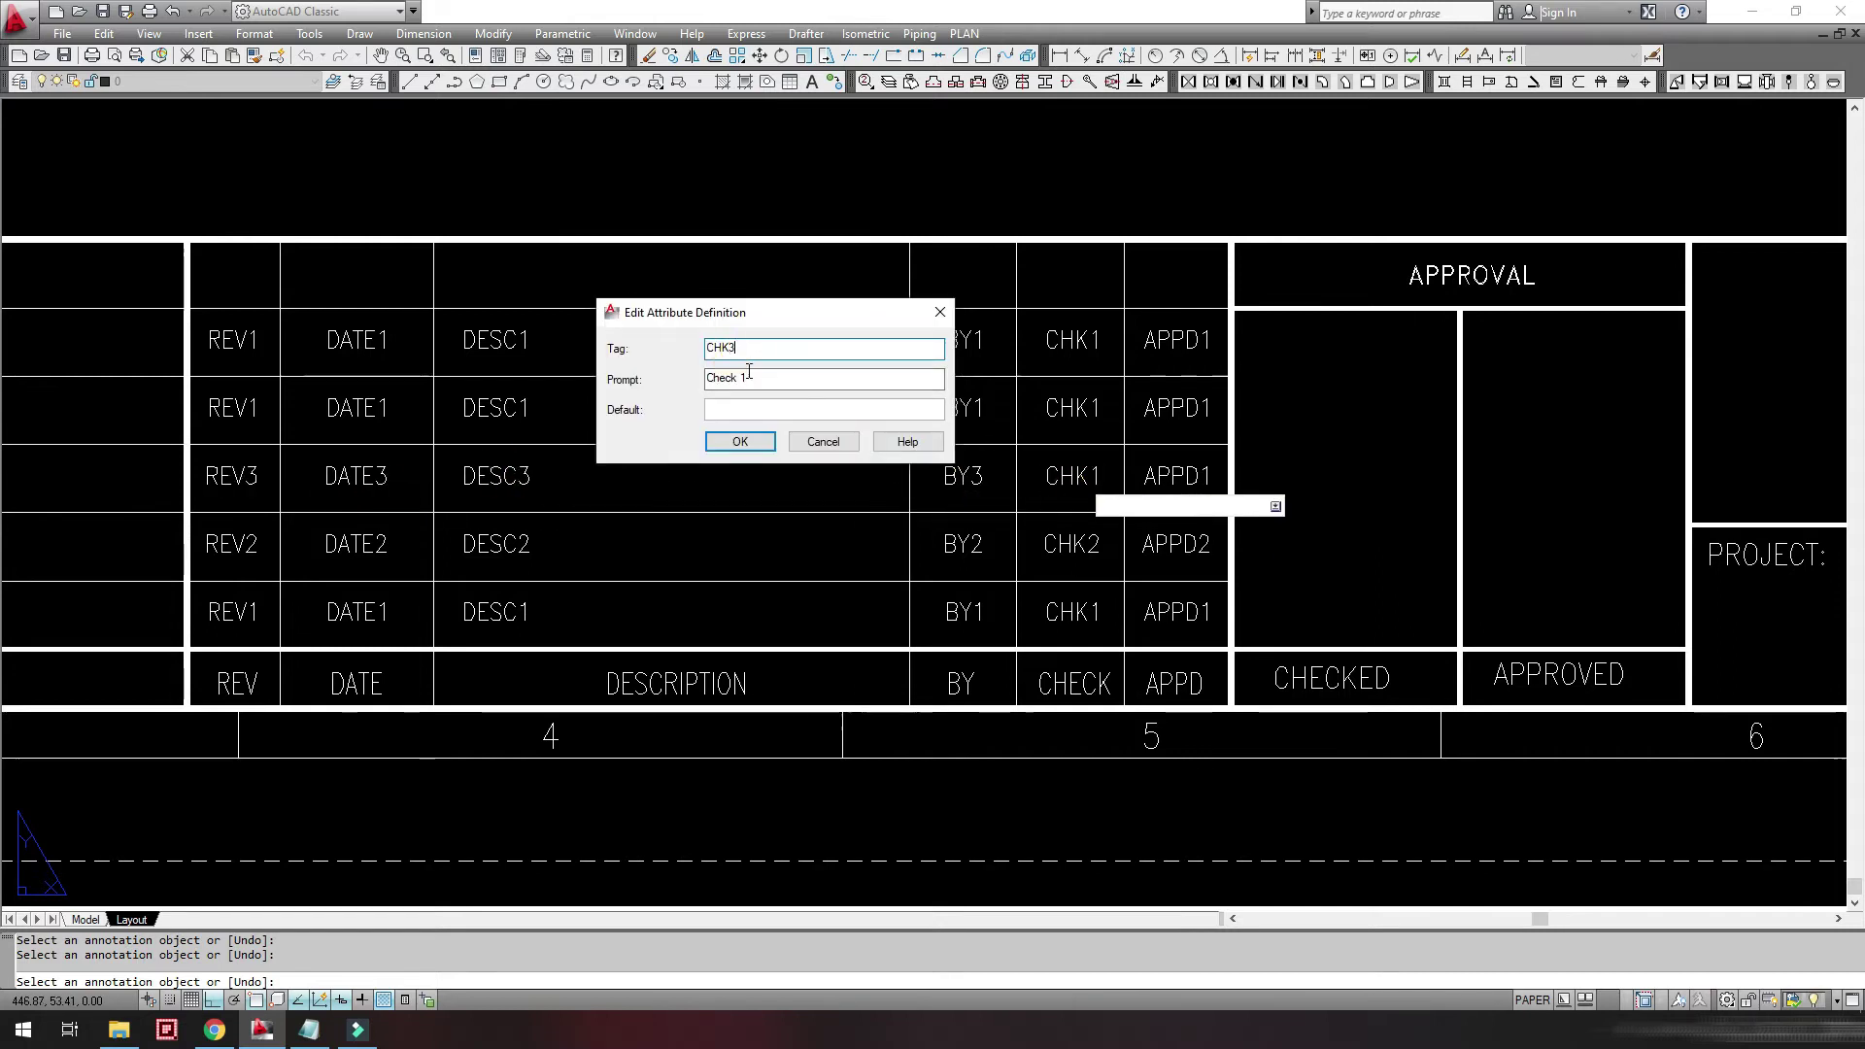
pyautogui.click(740, 441)
pyautogui.click(1178, 476)
pyautogui.write('APPD3')
pyautogui.click(740, 441)
# - Renumber the fourth row's tags to REV4, DATE4, DESC4, BY4, CHK4 and APPD4
pyautogui.click(233, 408)
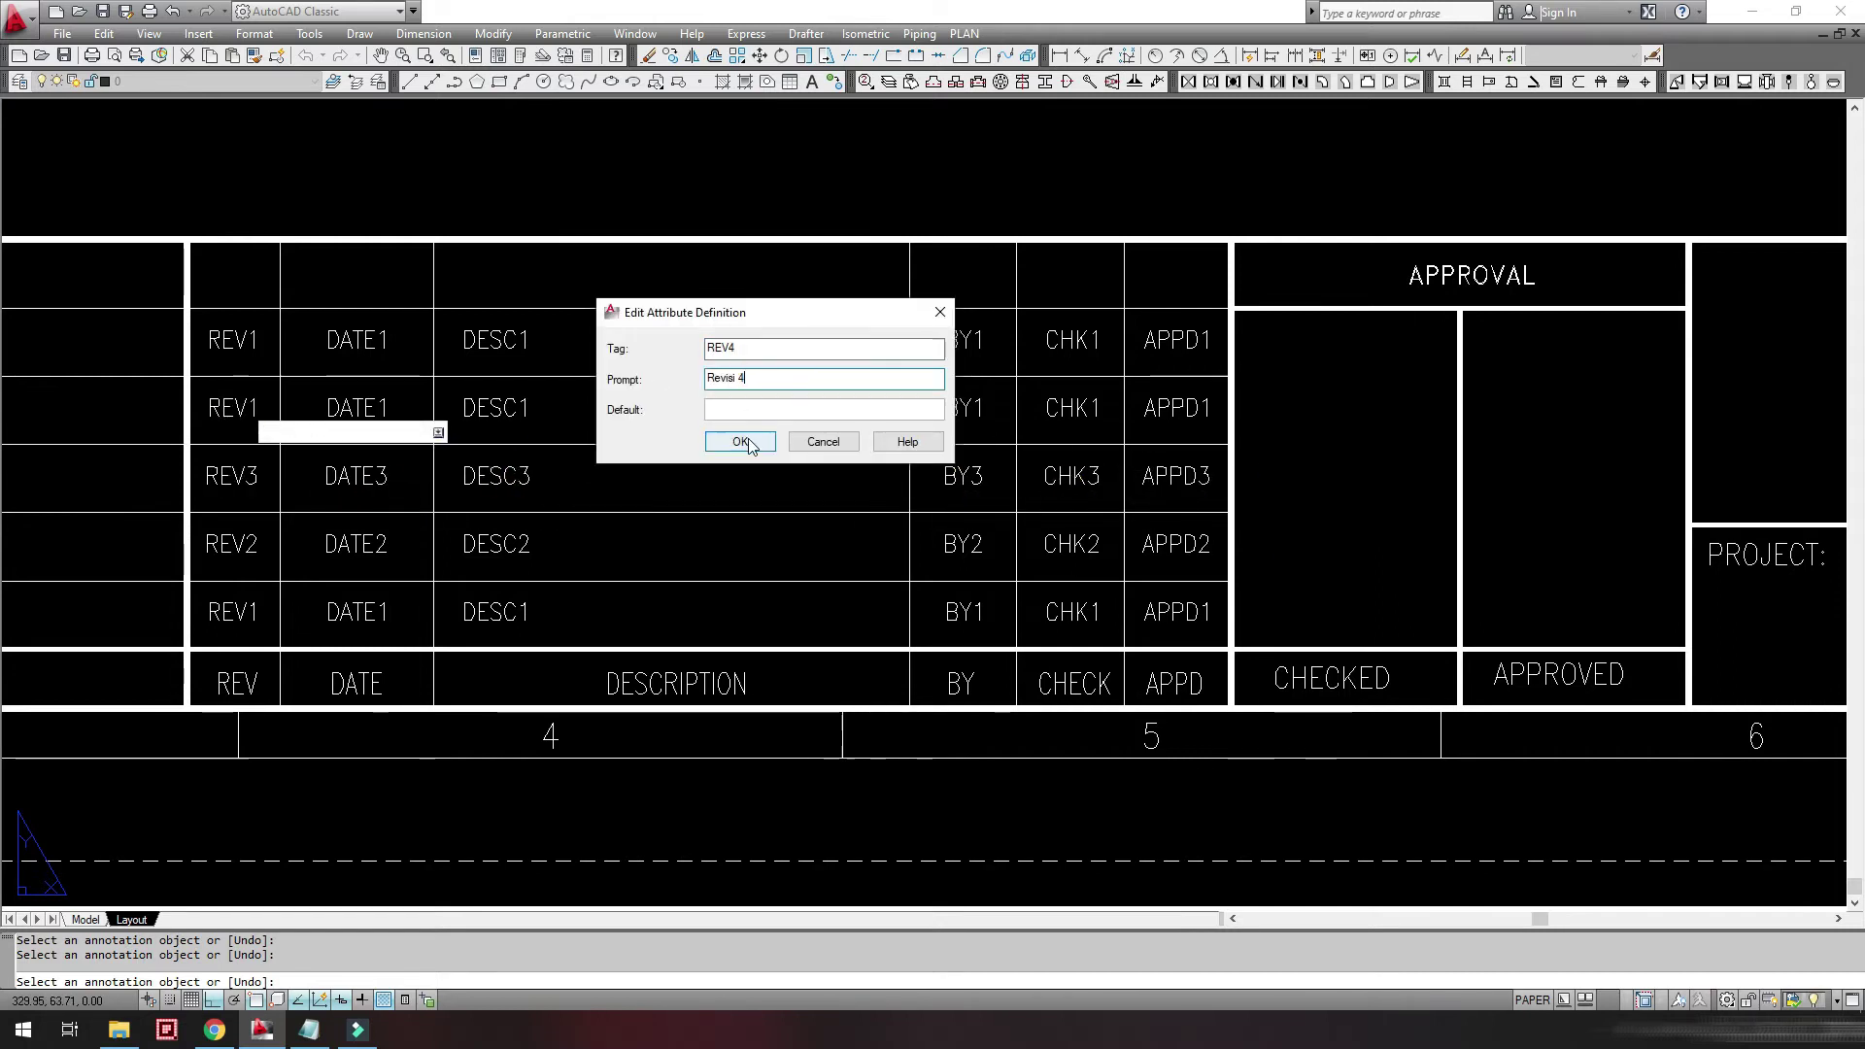
pyautogui.click(748, 443)
pyautogui.click(358, 408)
pyautogui.click(495, 408)
pyautogui.click(740, 441)
pyautogui.click(962, 408)
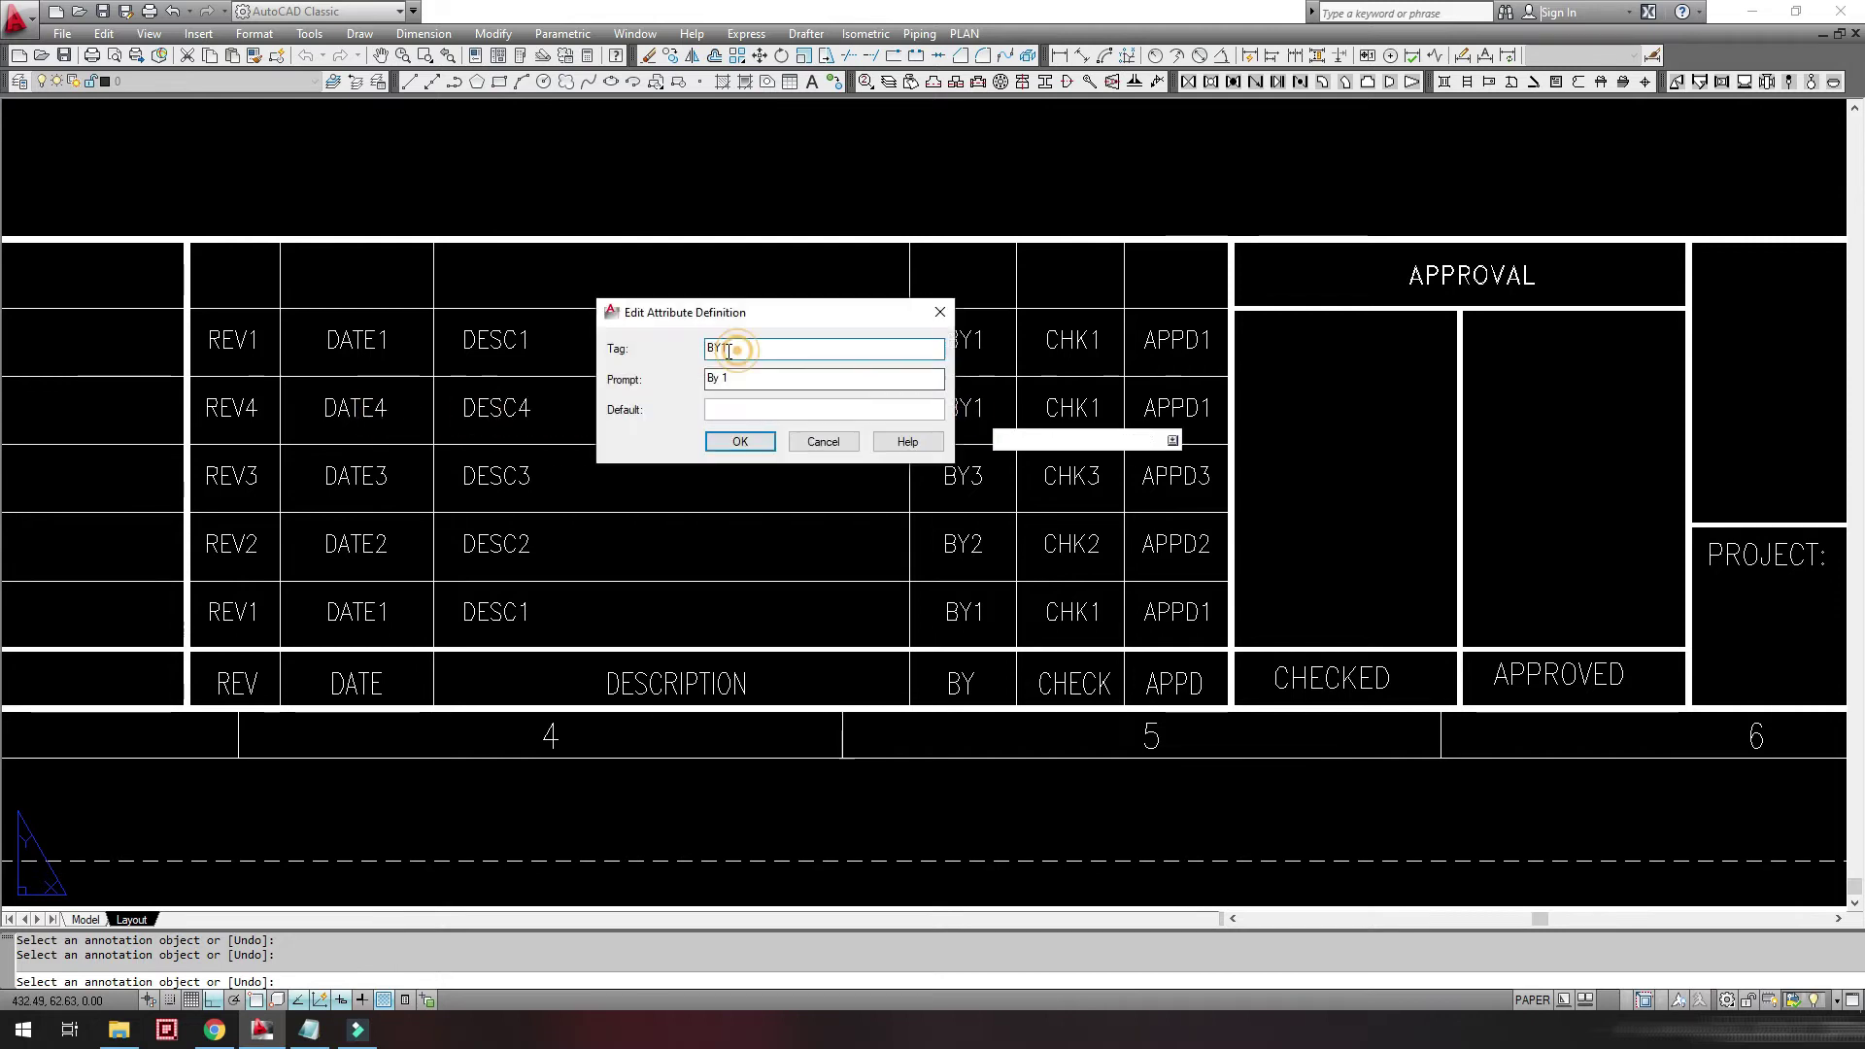
pyautogui.click(741, 441)
pyautogui.click(1072, 408)
pyautogui.write('4')
pyautogui.click(740, 441)
pyautogui.click(1175, 408)
pyautogui.click(740, 441)
# - Renumber the top row's tags to REV5, DATE5, DESC5, BY5, CHK5 and APPD5
pyautogui.click(233, 340)
pyautogui.click(741, 441)
pyautogui.click(357, 340)
pyautogui.click(740, 441)
pyautogui.click(496, 340)
pyautogui.click(741, 441)
pyautogui.click(962, 340)
pyautogui.click(740, 441)
pyautogui.click(1072, 340)
pyautogui.write('5')
pyautogui.click(740, 441)
pyautogui.click(1176, 340)
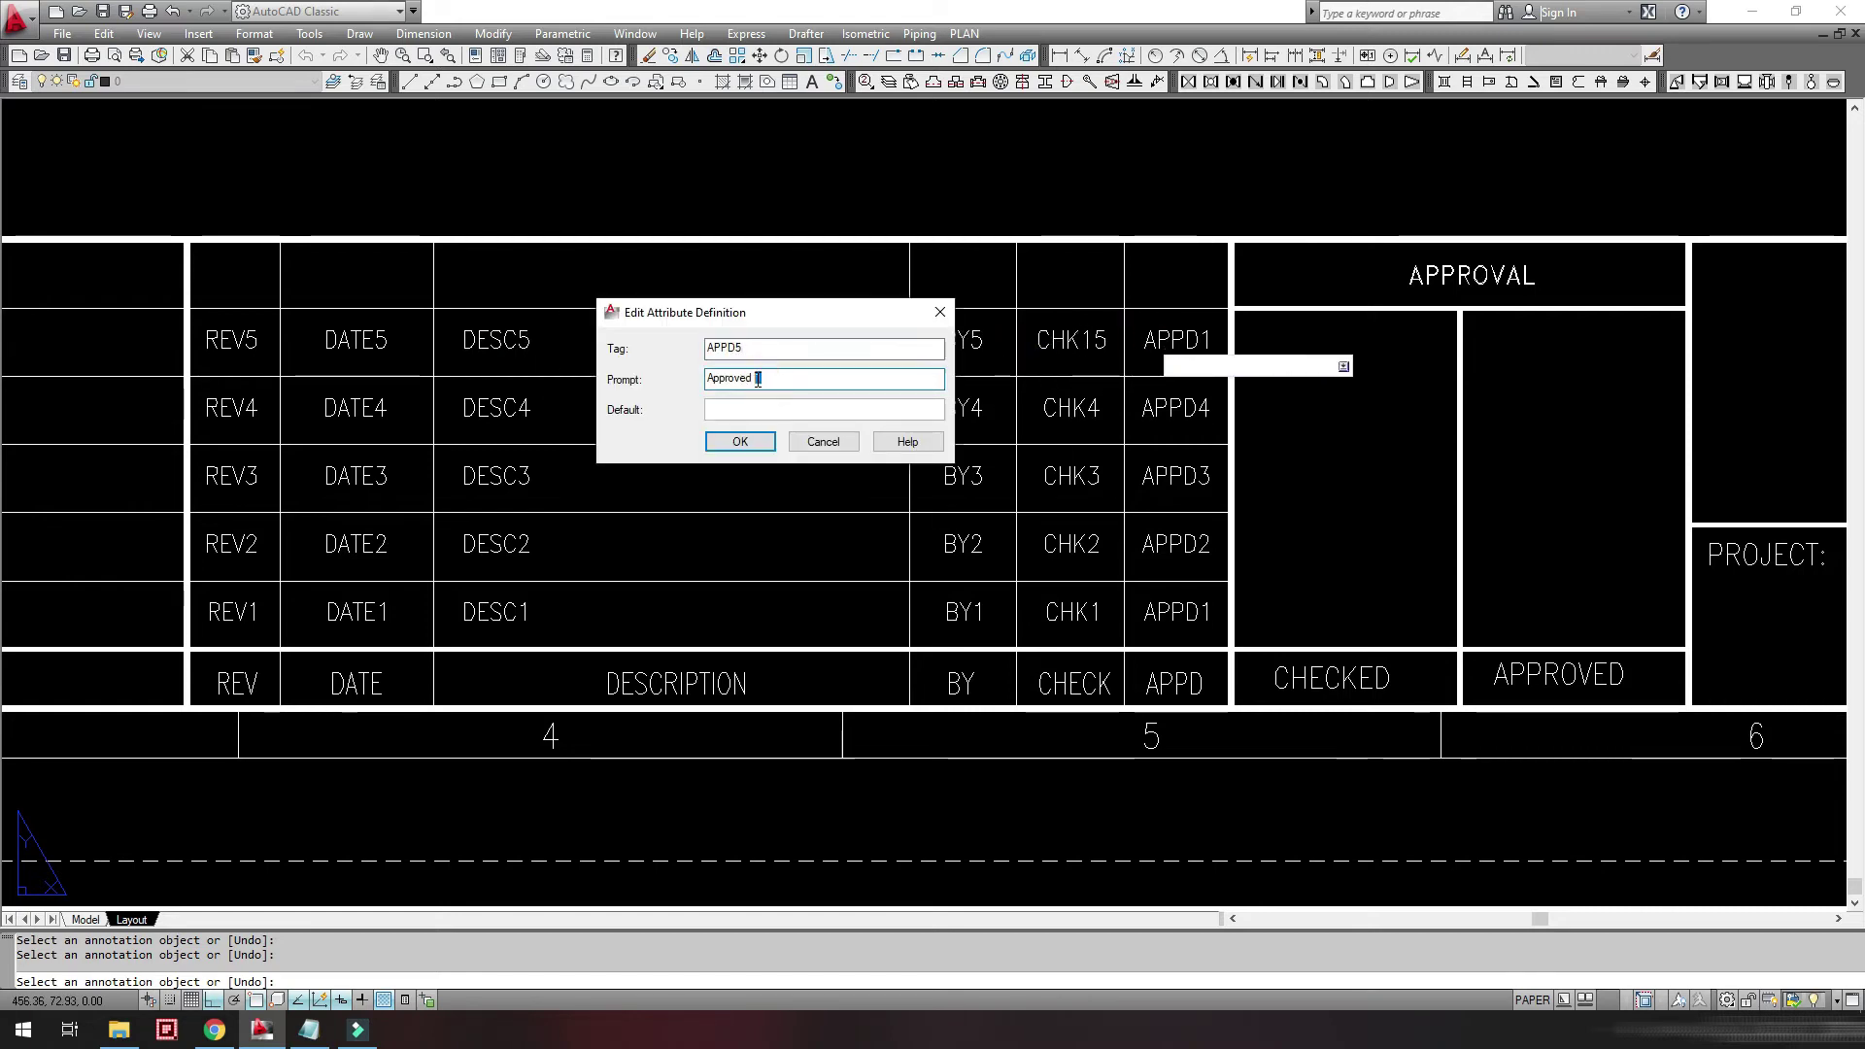
pyautogui.write('5')
pyautogui.click(740, 441)
pyautogui.scroll(-3, 1234, 512)
pyautogui.scroll(2, 1234, 512)
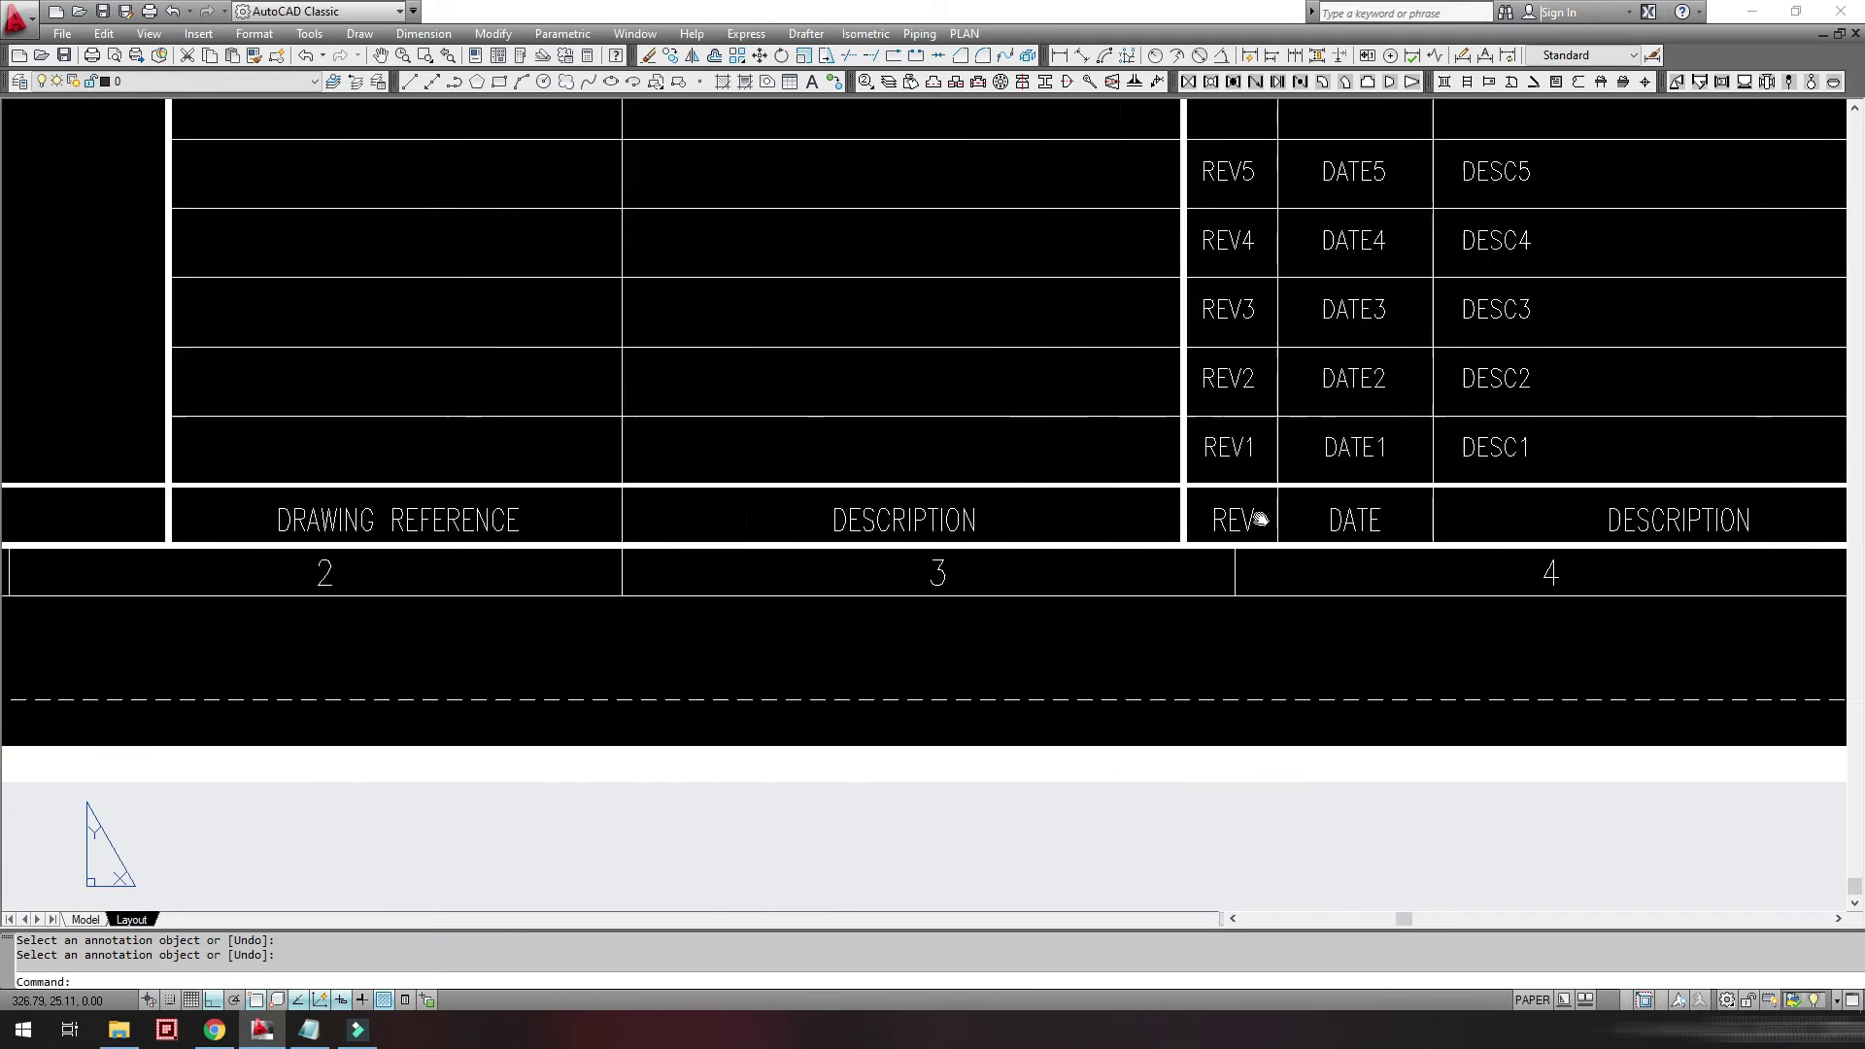
# - Define a DWGREFF1 attribute in ROMANS text style and place it in the drawing reference column
pyautogui.write('att')
pyautogui.press('Return')
pyautogui.write('Drawing Refference')
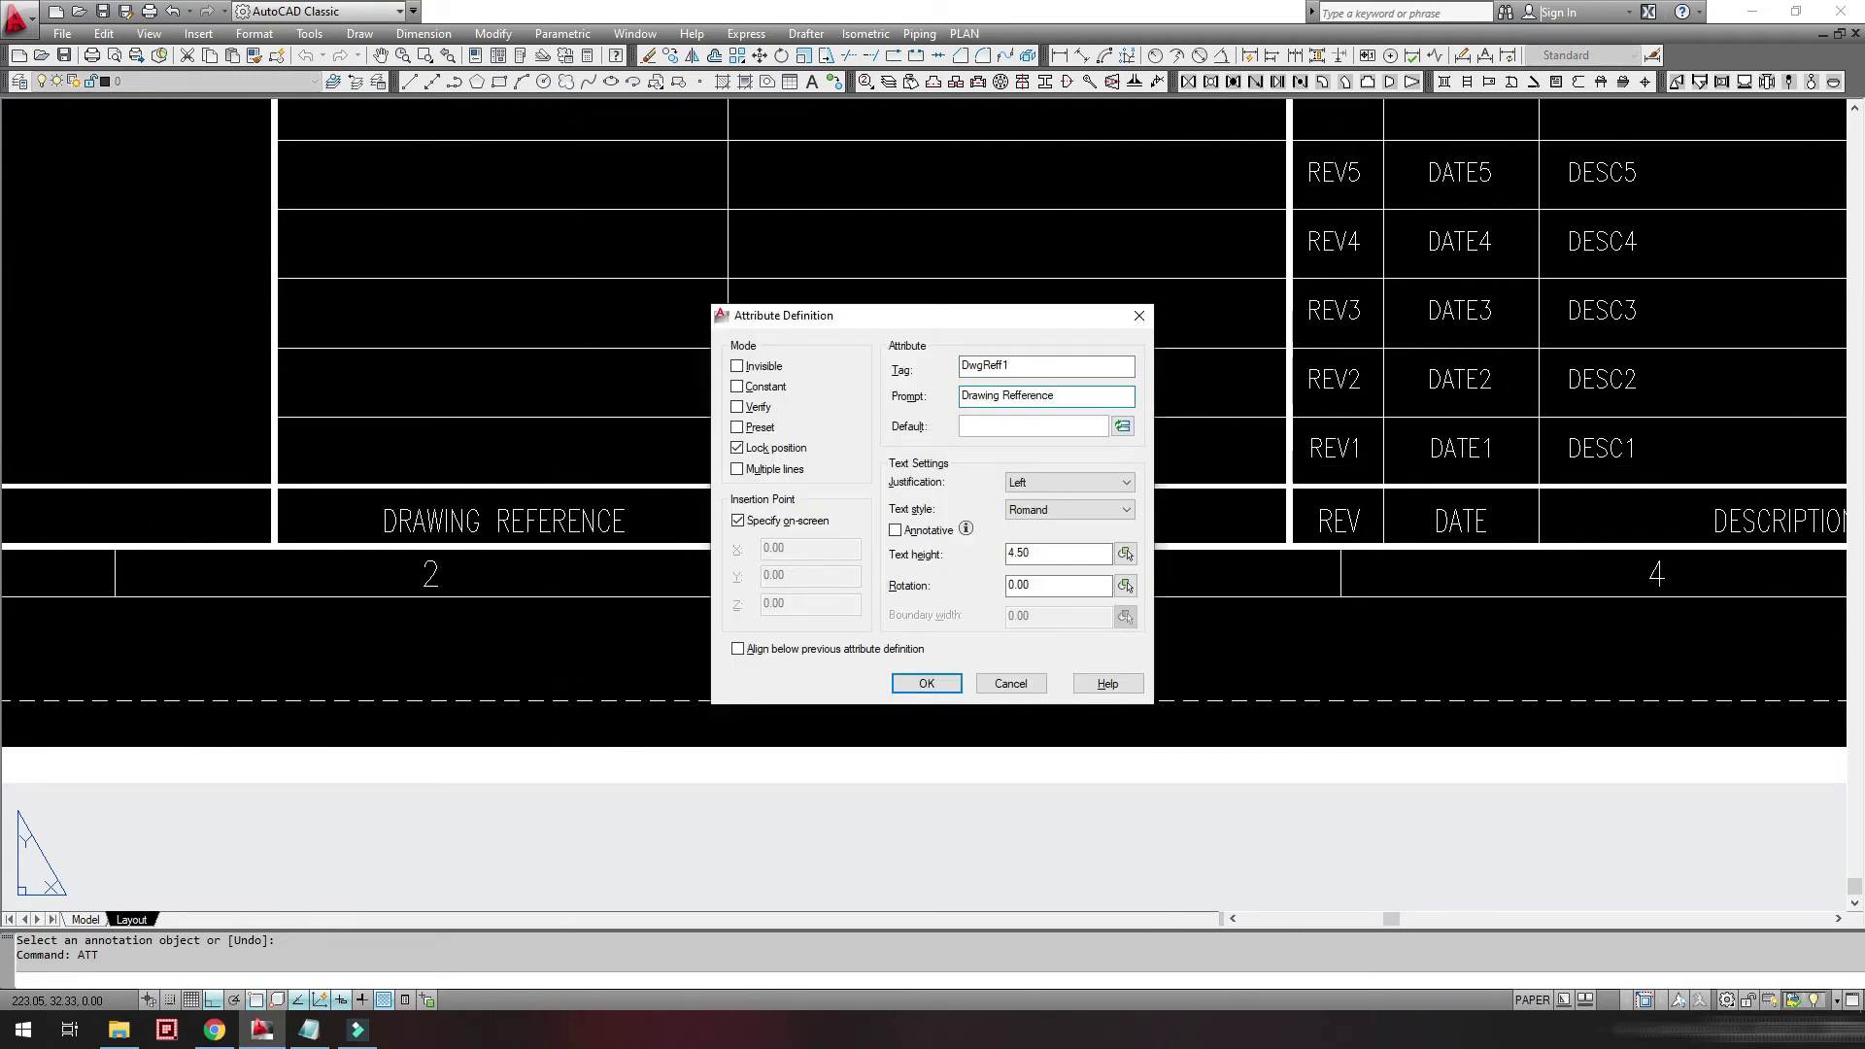
pyautogui.write('1')
pyautogui.click(1068, 509)
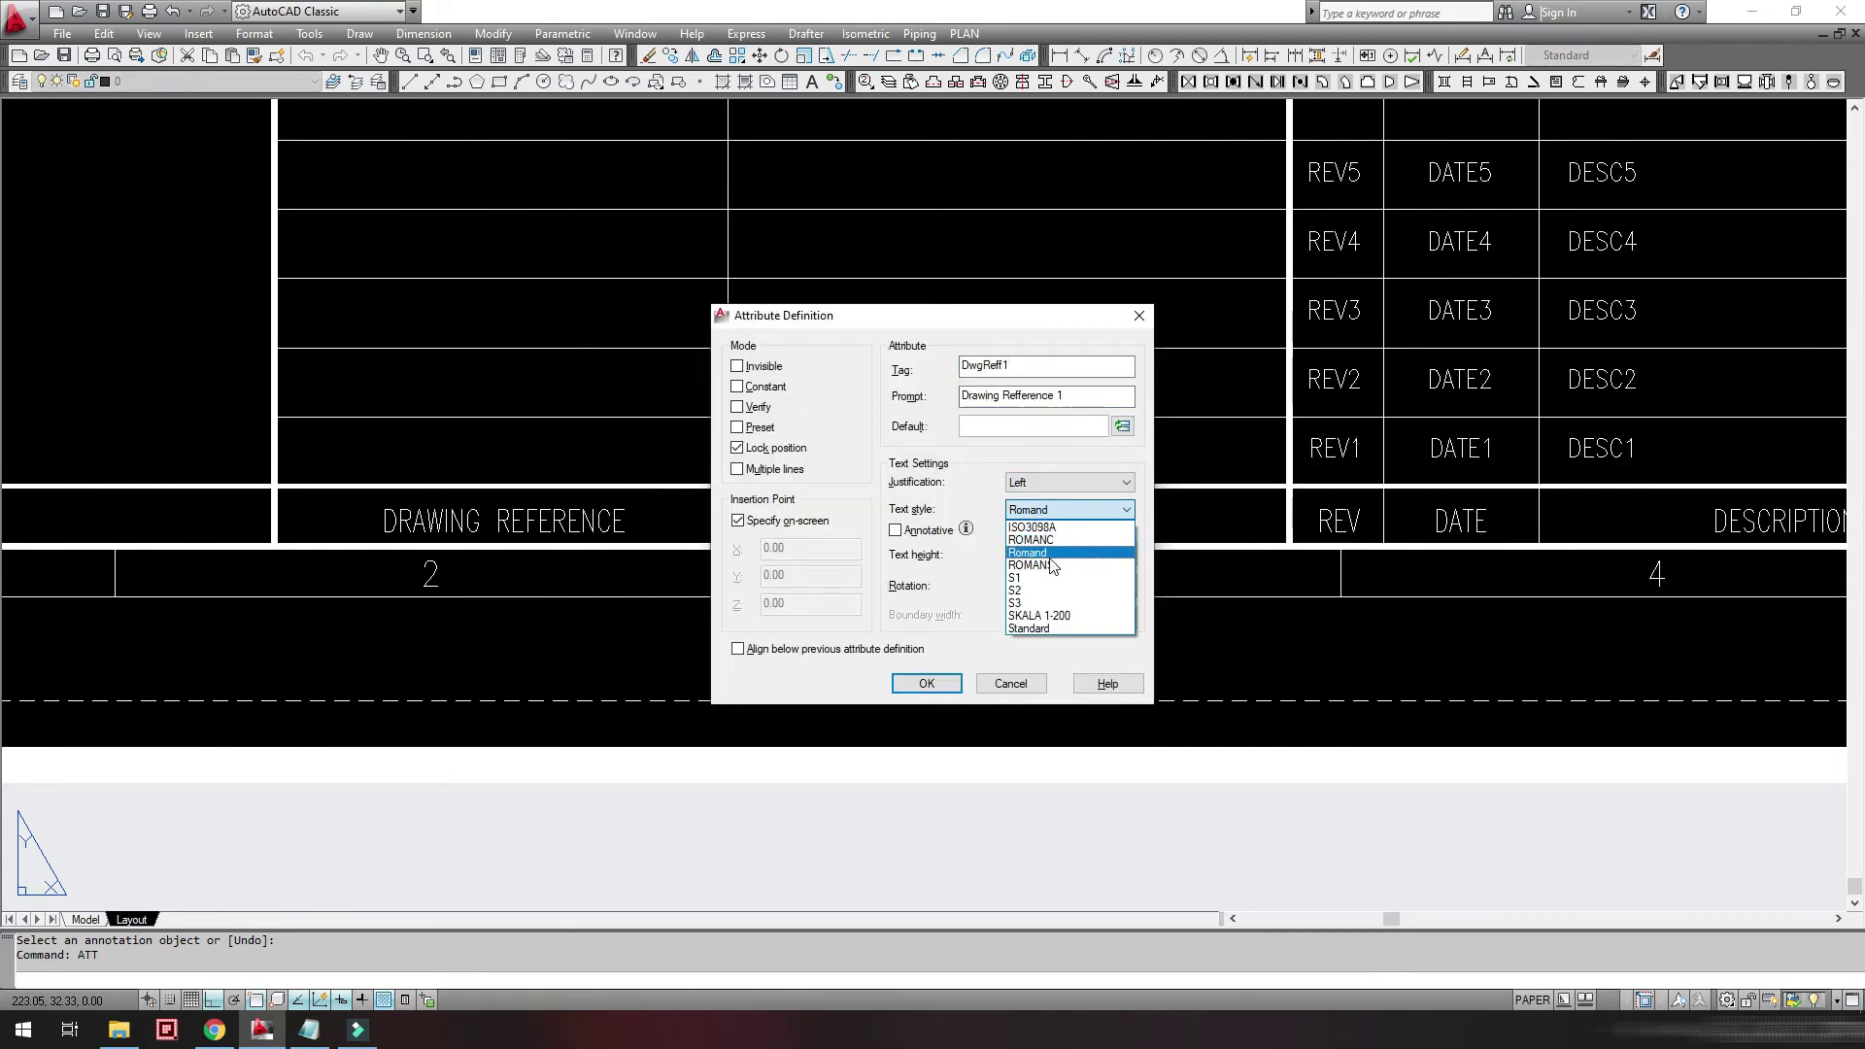
pyautogui.click(1052, 564)
pyautogui.moveTo(1050, 552); pyautogui.dragTo(1007, 555)
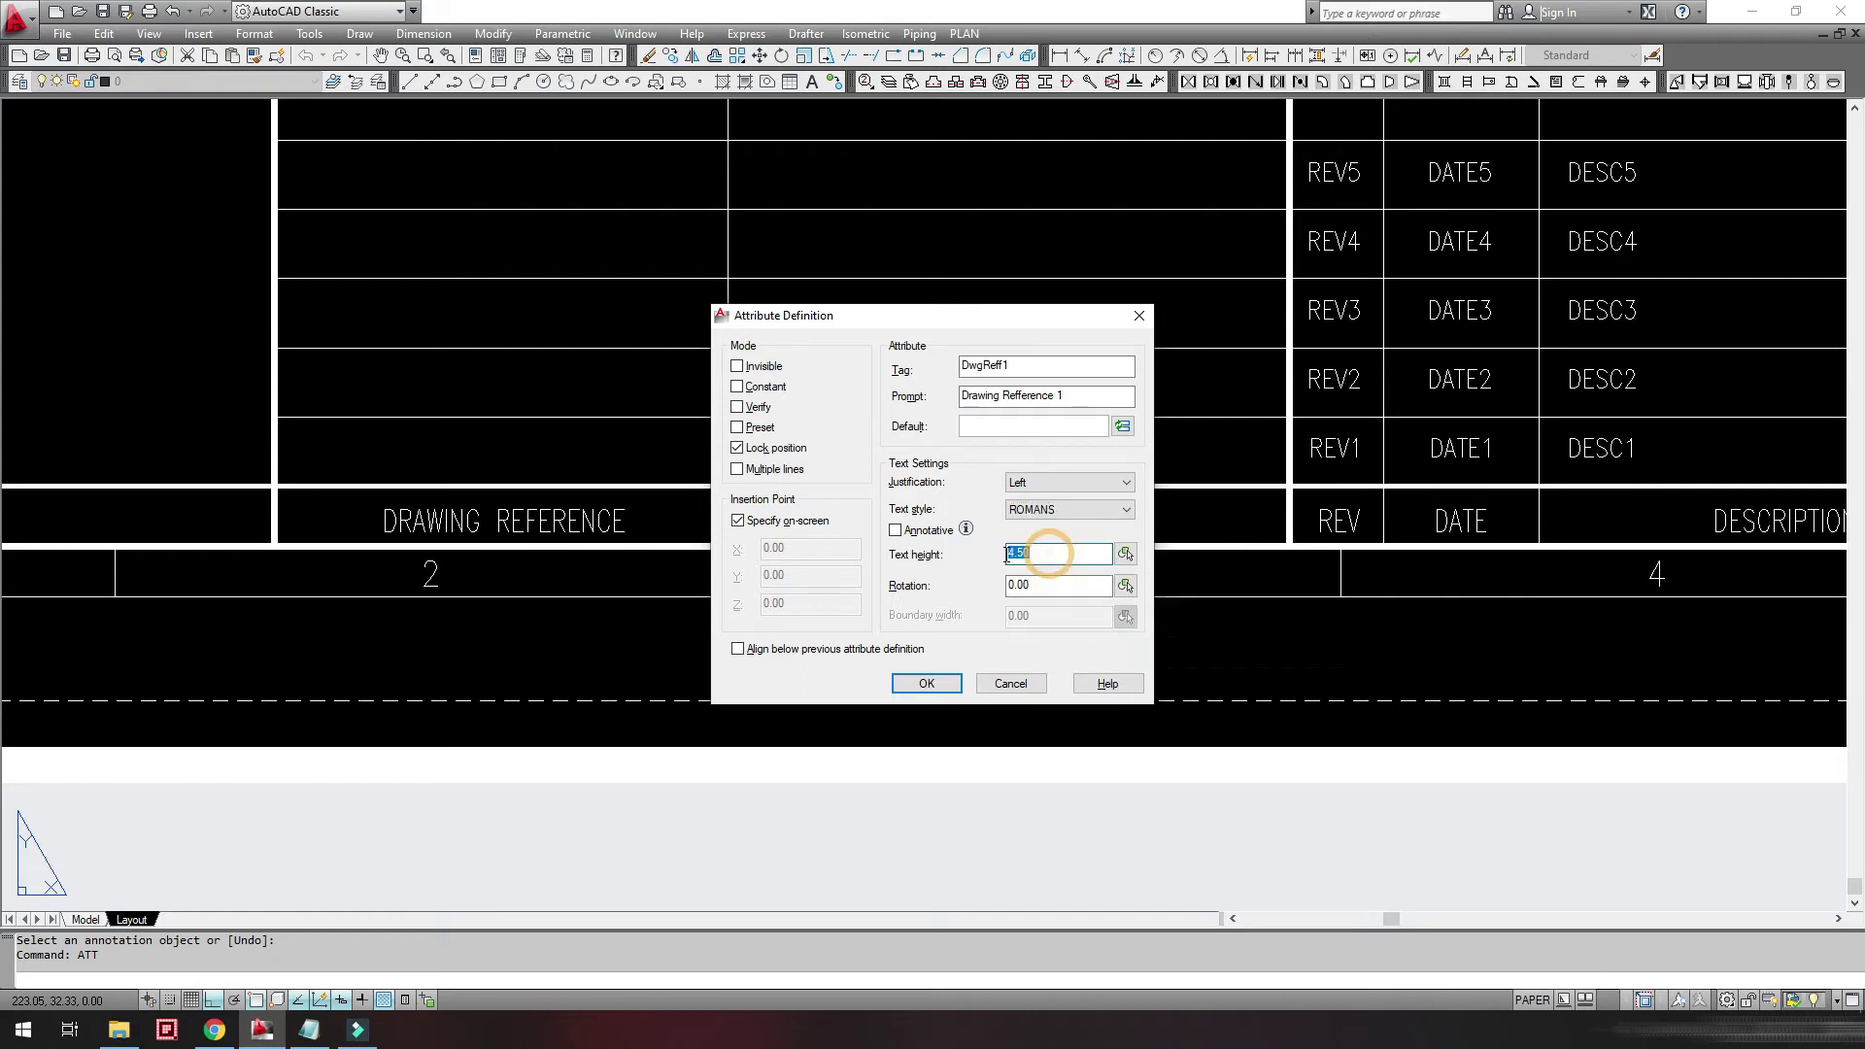
pyautogui.click(926, 683)
pyautogui.click(291, 458)
# - Copy DWGREFF1 into the Description column and retag the copy DWGREFFDESC1
pyautogui.click(349, 447)
pyautogui.write('co')
pyautogui.press('Return')
pyautogui.click(273, 486)
pyautogui.click(727, 486)
pyautogui.press('Escape')
pyautogui.doubleClick(802, 448)
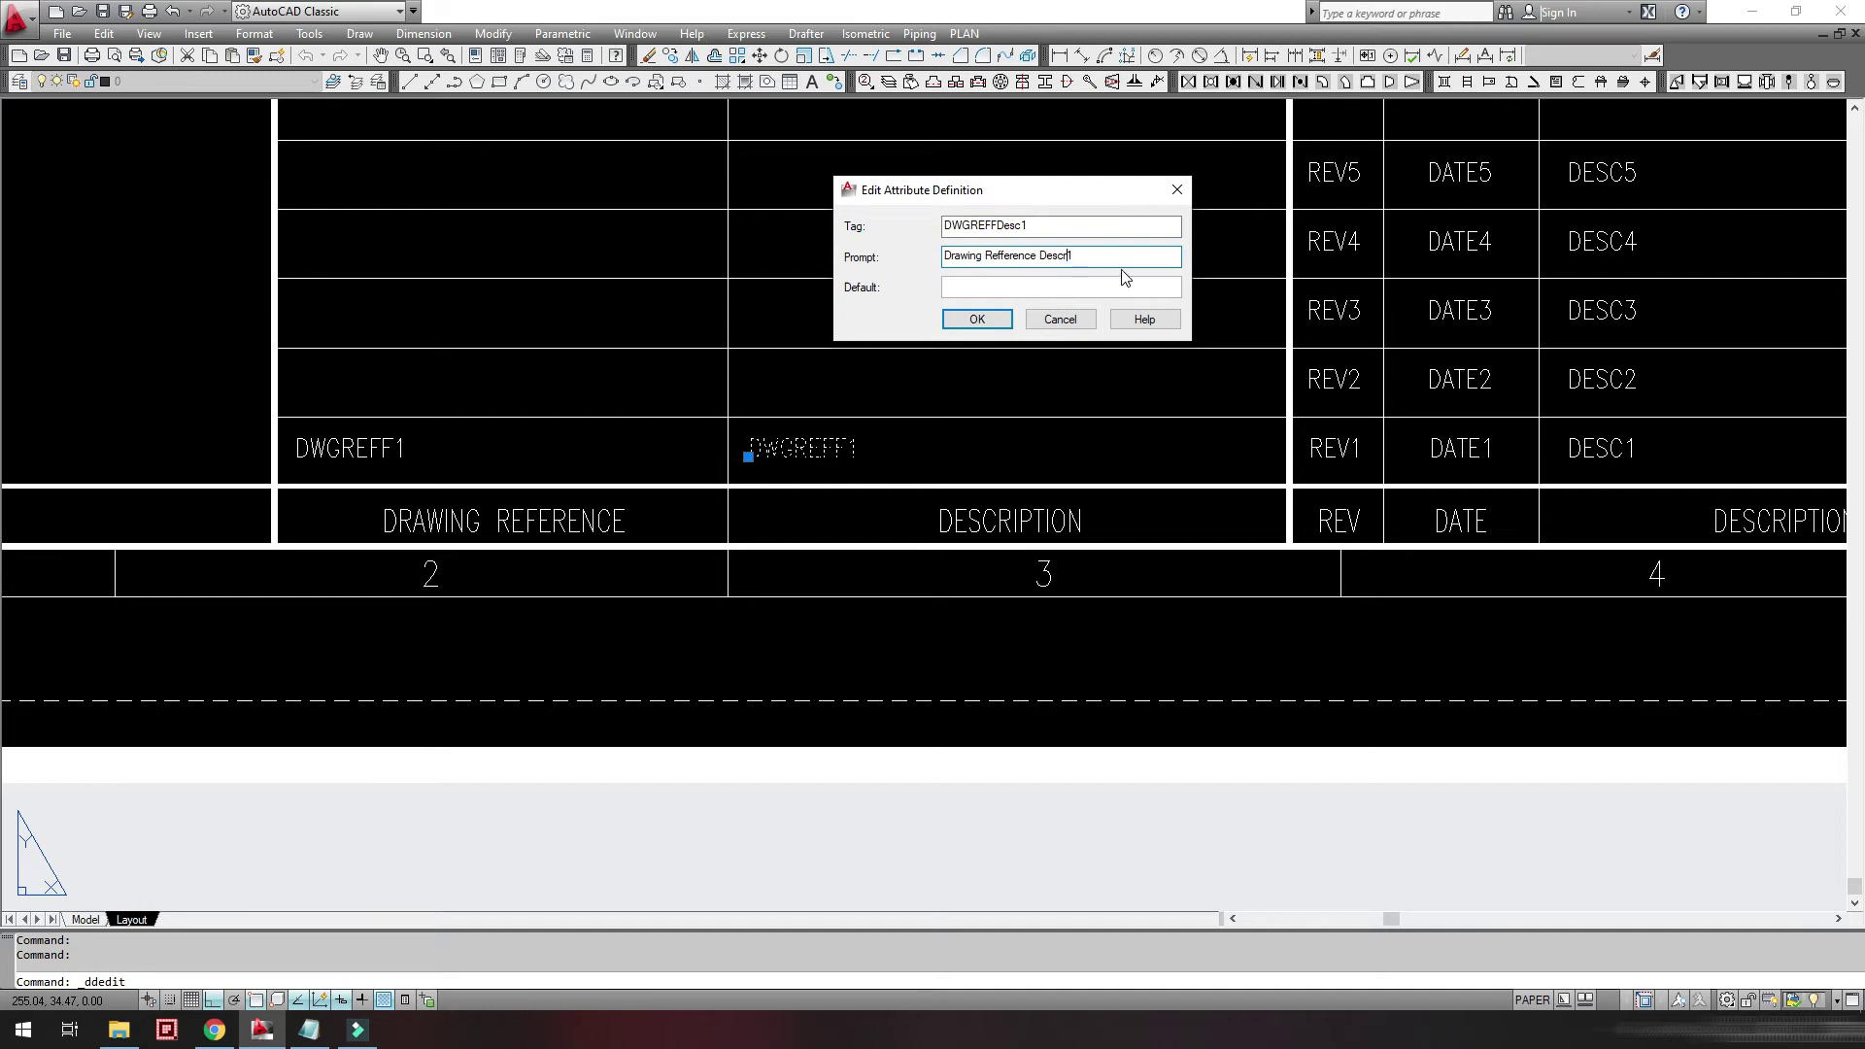
pyautogui.click(977, 319)
# - Copy both attributes one row up and retag them DWGREFF2 and DWGREFFDESC2
pyautogui.moveTo(281, 427); pyautogui.dragTo(836, 466)
pyautogui.write('co')
pyautogui.press('Return')
pyautogui.click(408, 451)
pyautogui.click(408, 381)
pyautogui.doubleClick(408, 382)
pyautogui.click(982, 317)
pyautogui.doubleClick(831, 378)
pyautogui.click(982, 316)
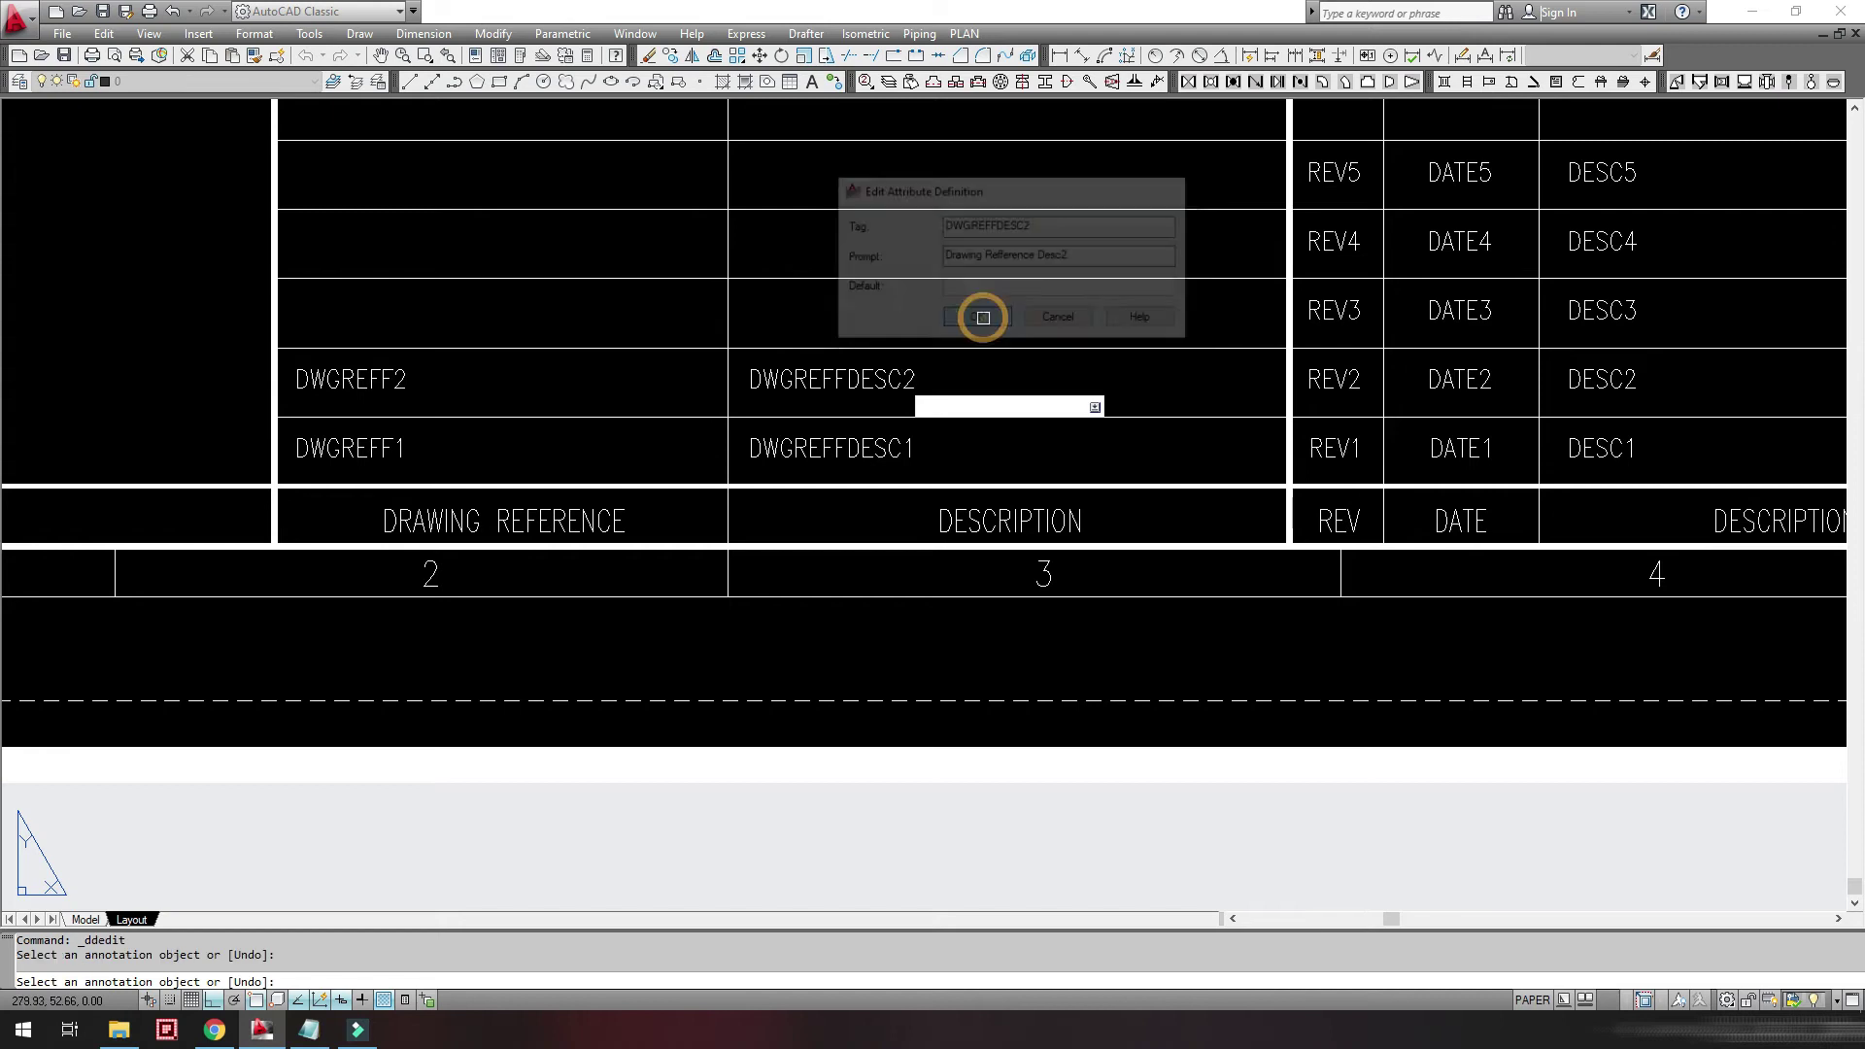
pyautogui.scroll(-3, 1259, 588)
pyautogui.scroll(-1, 1259, 588)
pyautogui.scroll(-2, 1068, 641)
pyautogui.scroll(-1, 901, 691)
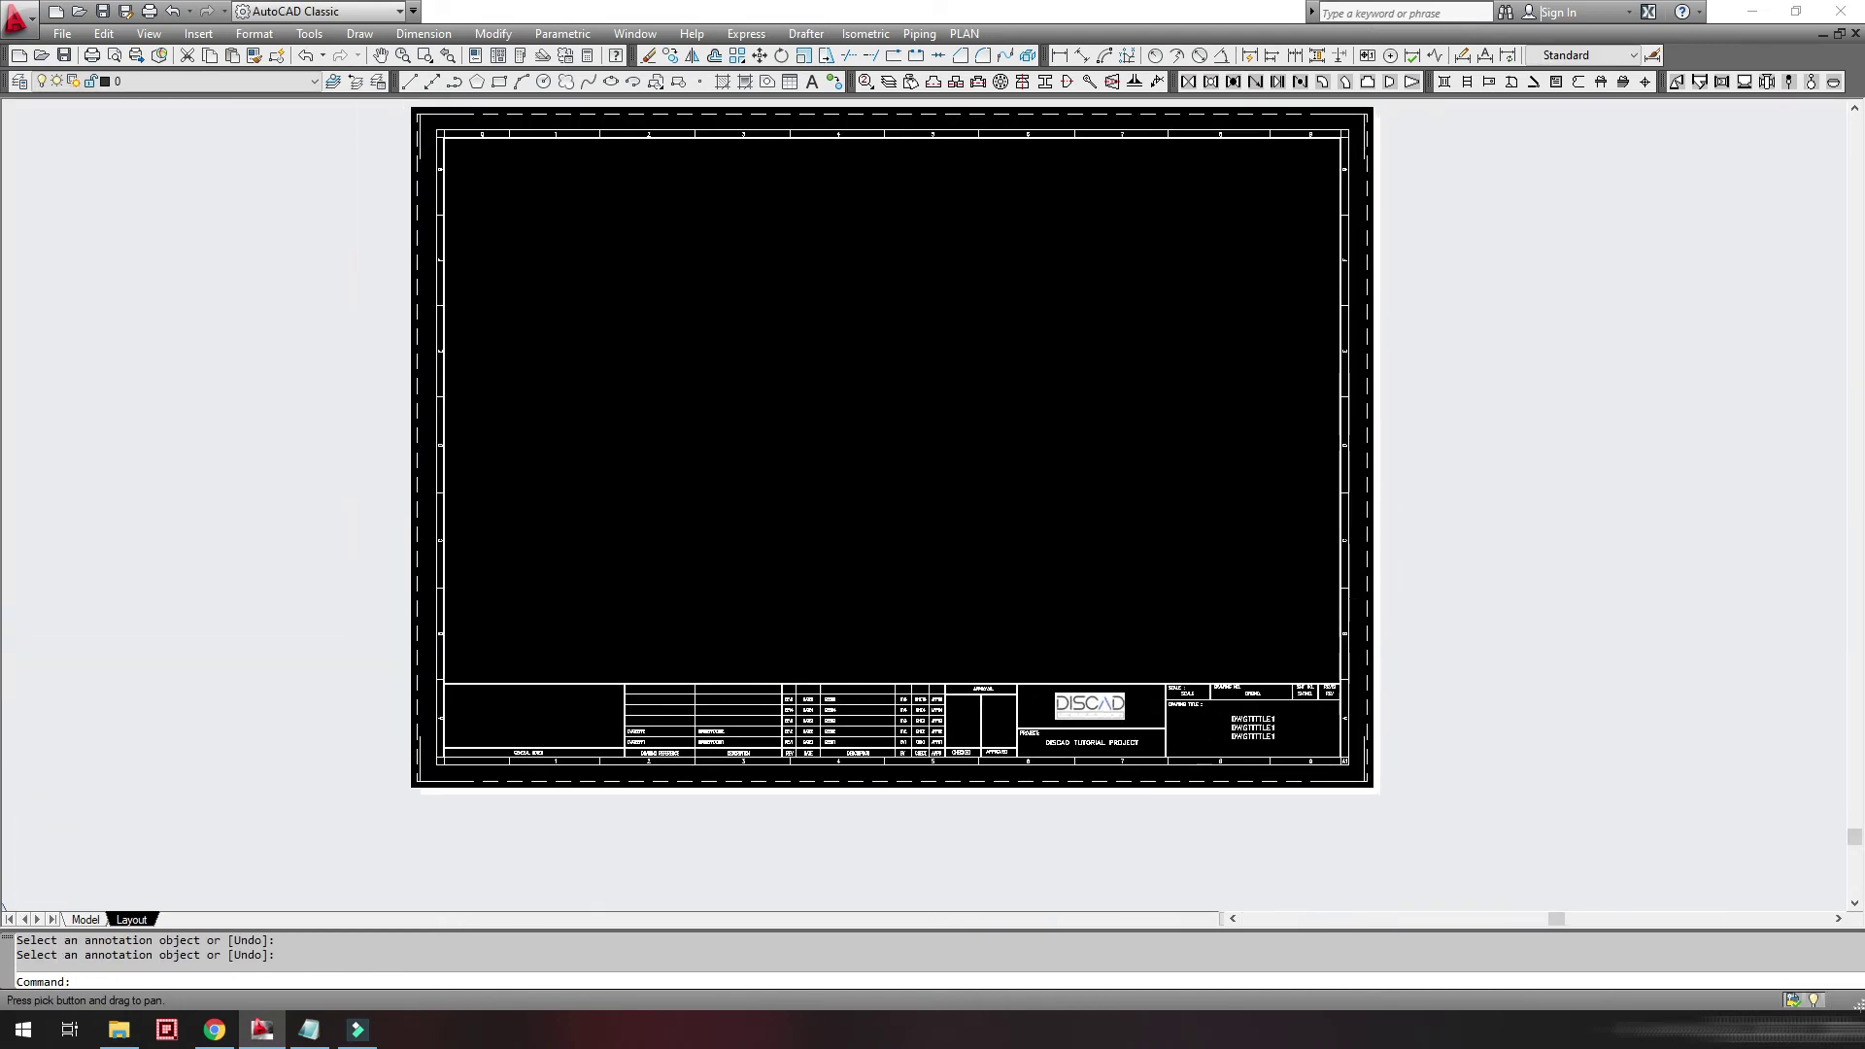
# - Window-select all 172 border objects into a Border Template block based at the border's lower-left corner
pyautogui.moveTo(1320, 783); pyautogui.dragTo(1269, 800, button='middle')
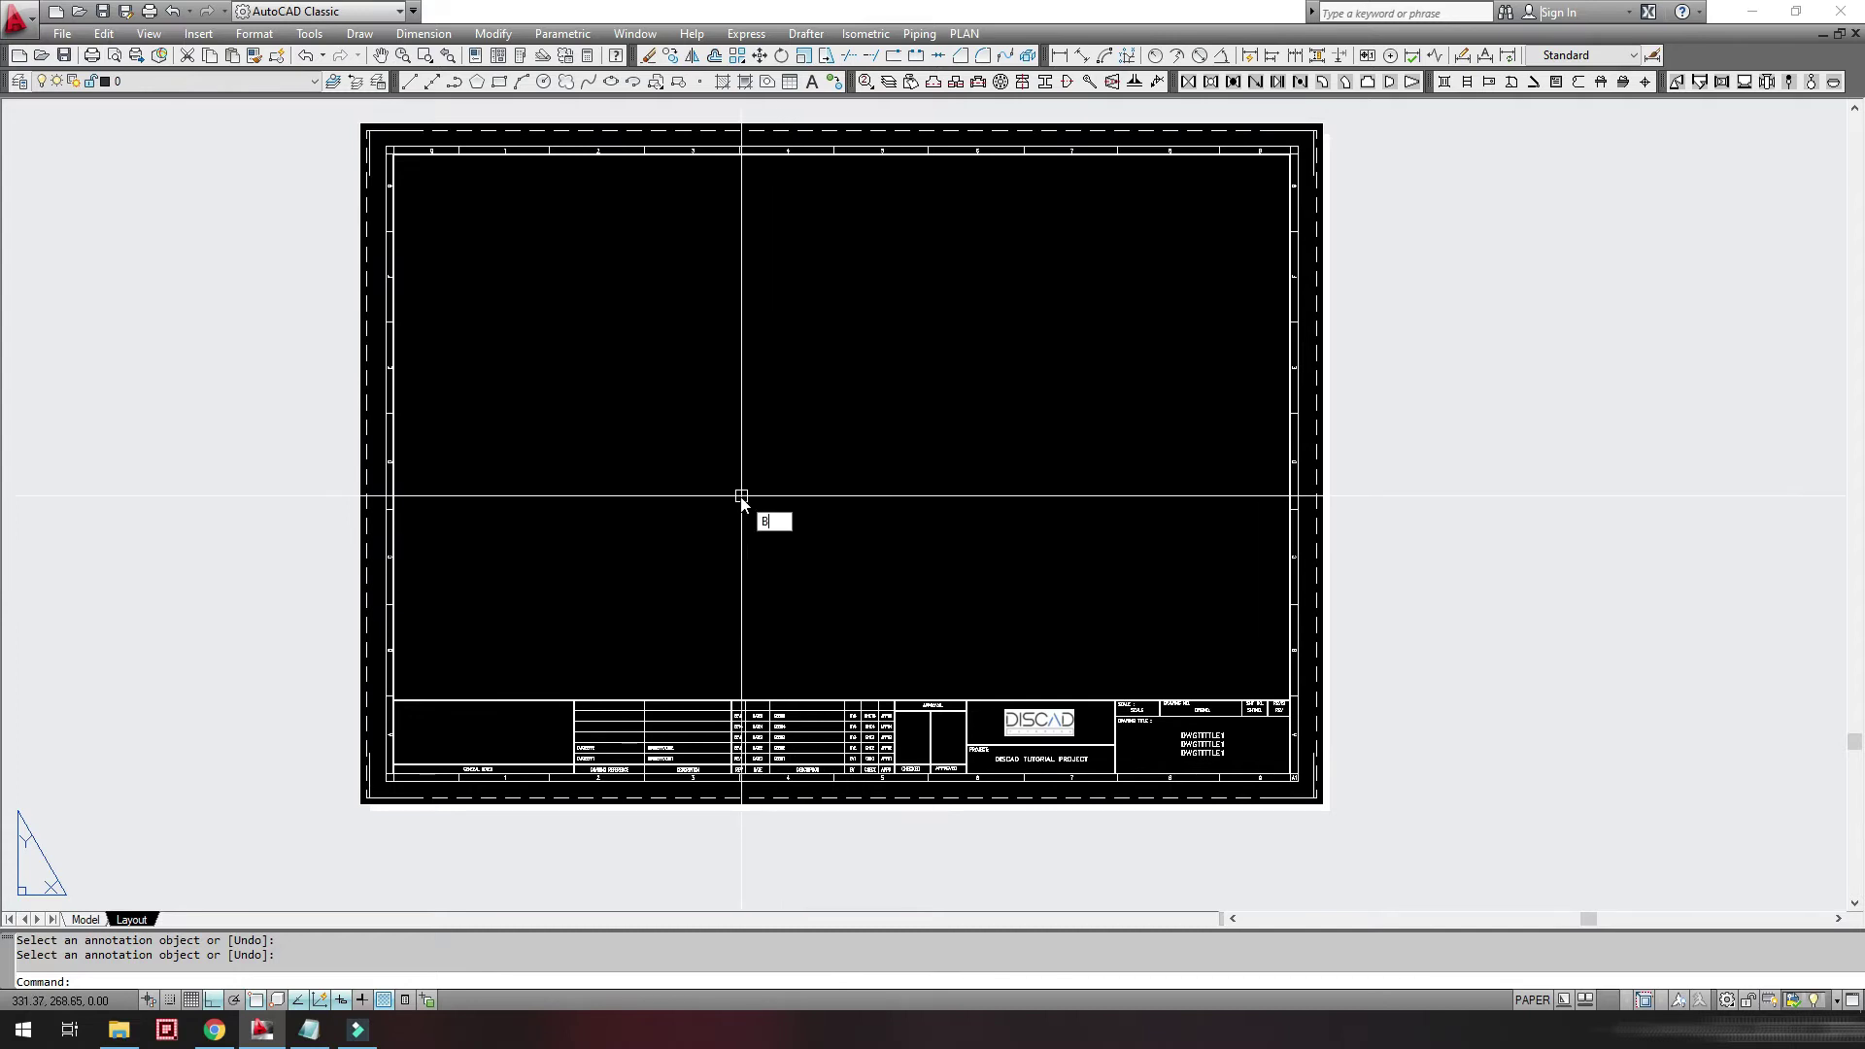
pyautogui.click(827, 544)
pyautogui.write('Border Template')
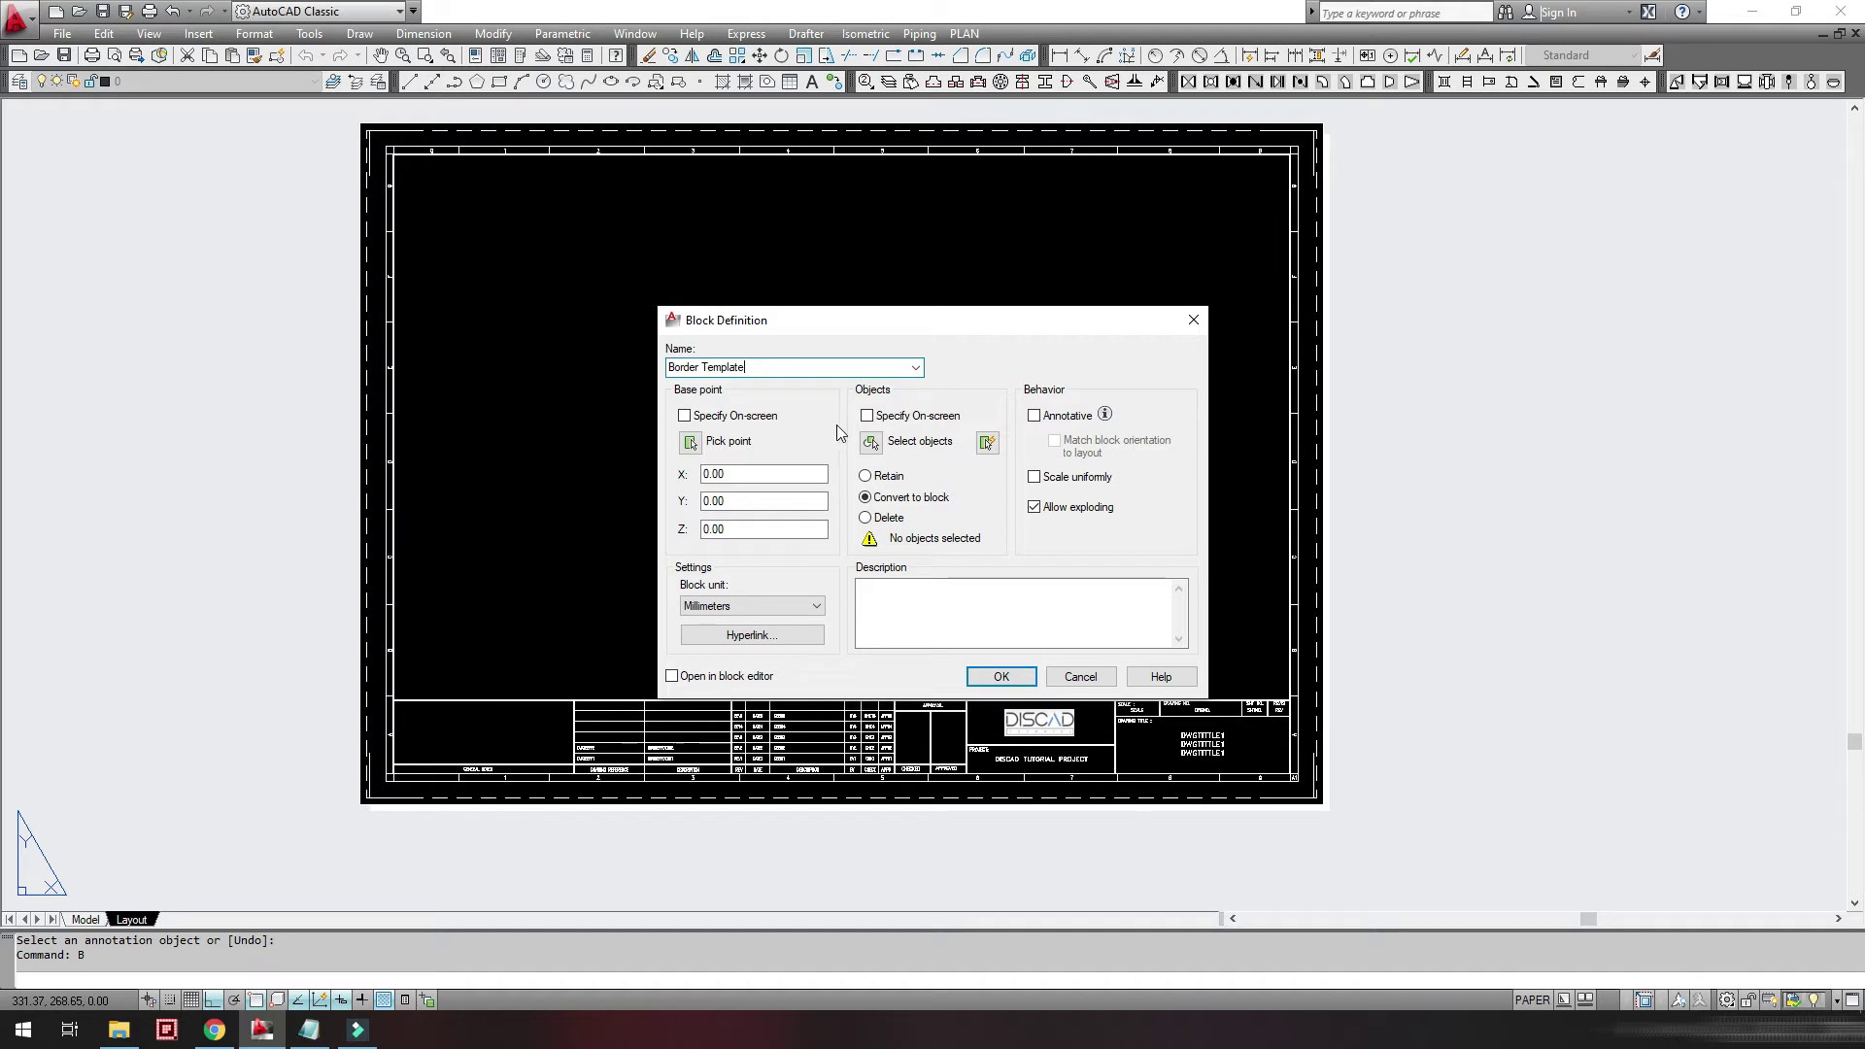
pyautogui.click(872, 443)
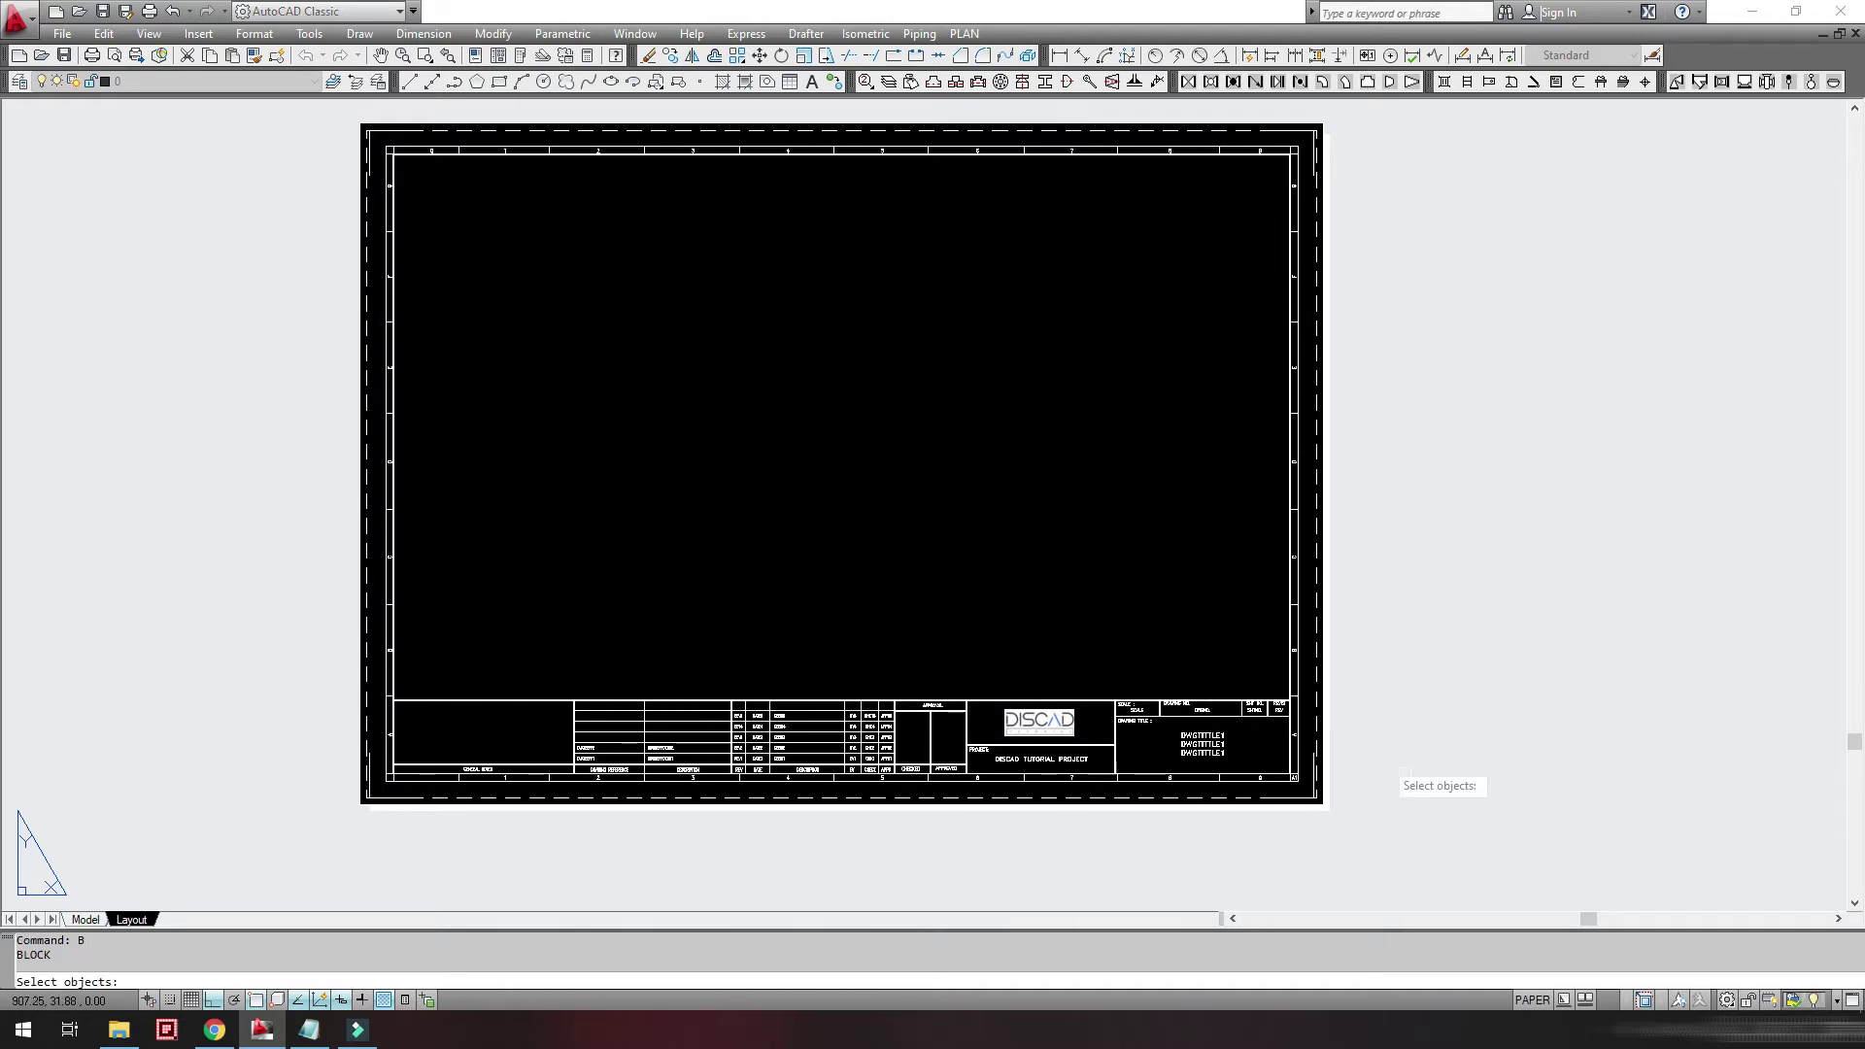
pyautogui.click(1435, 834)
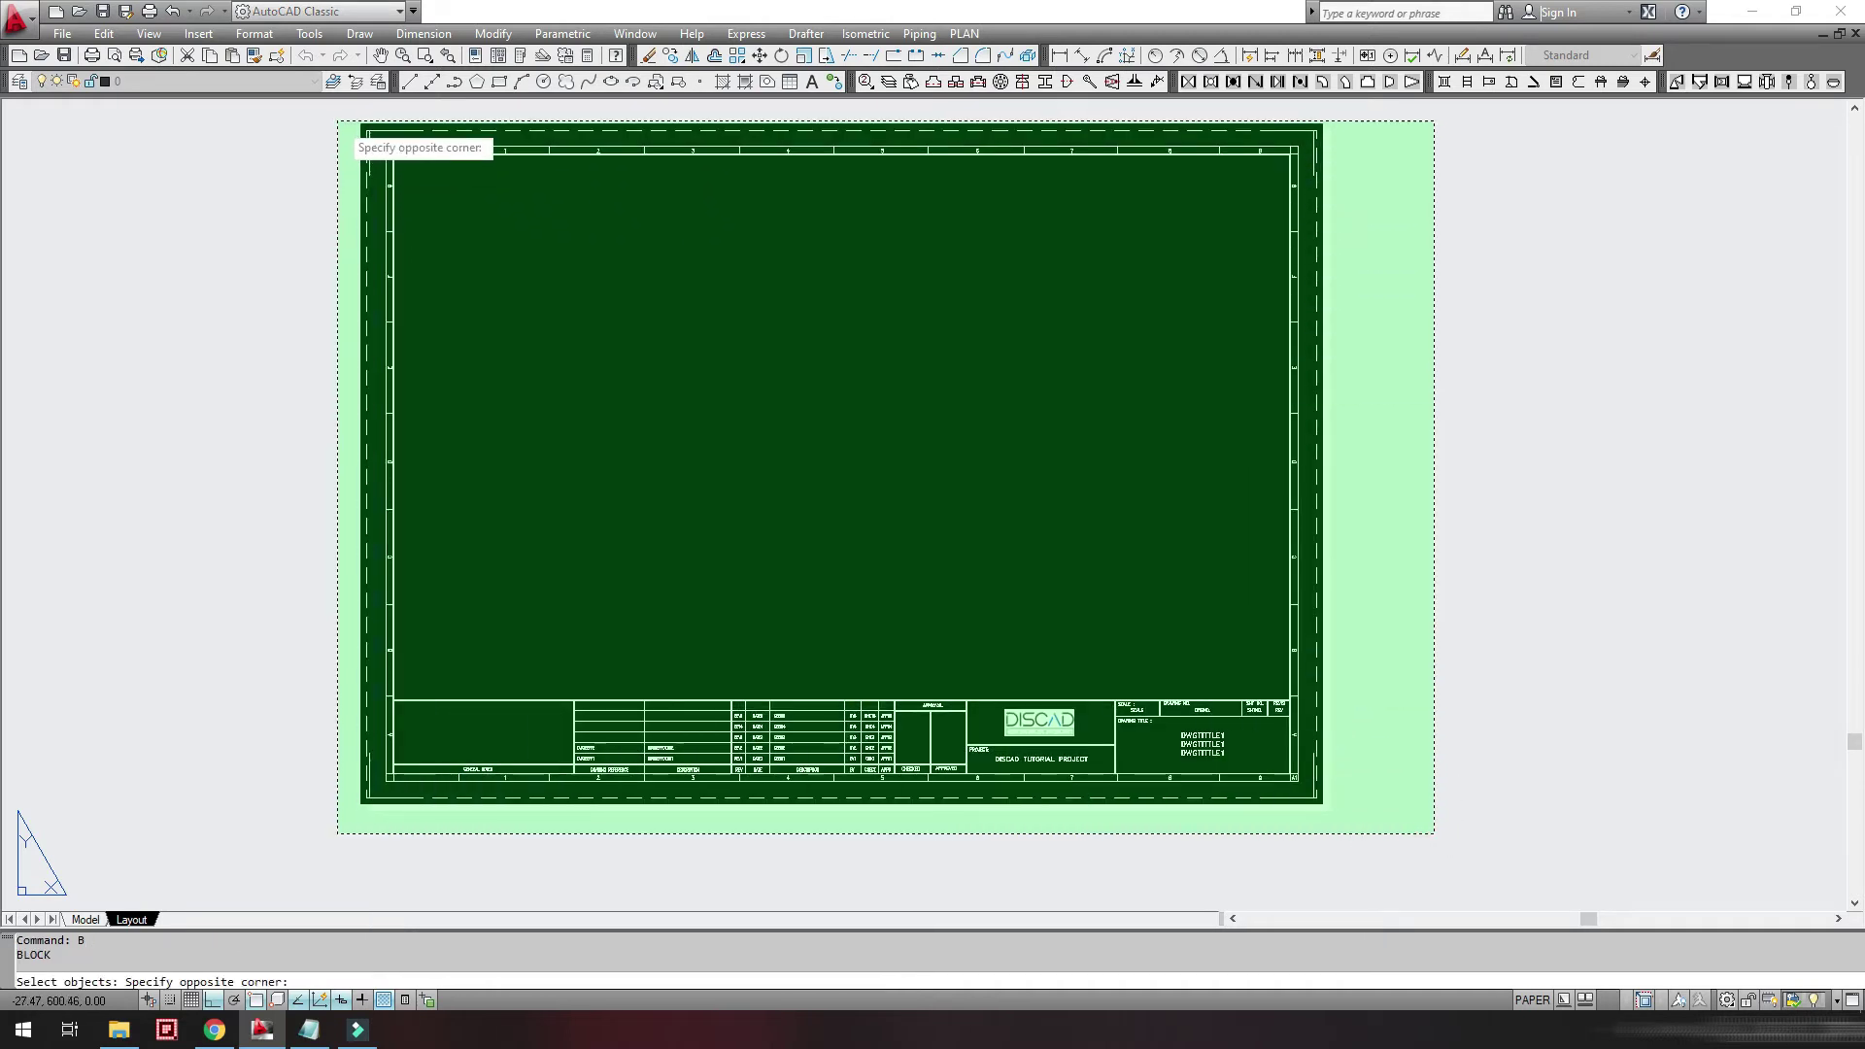
pyautogui.click(337, 122)
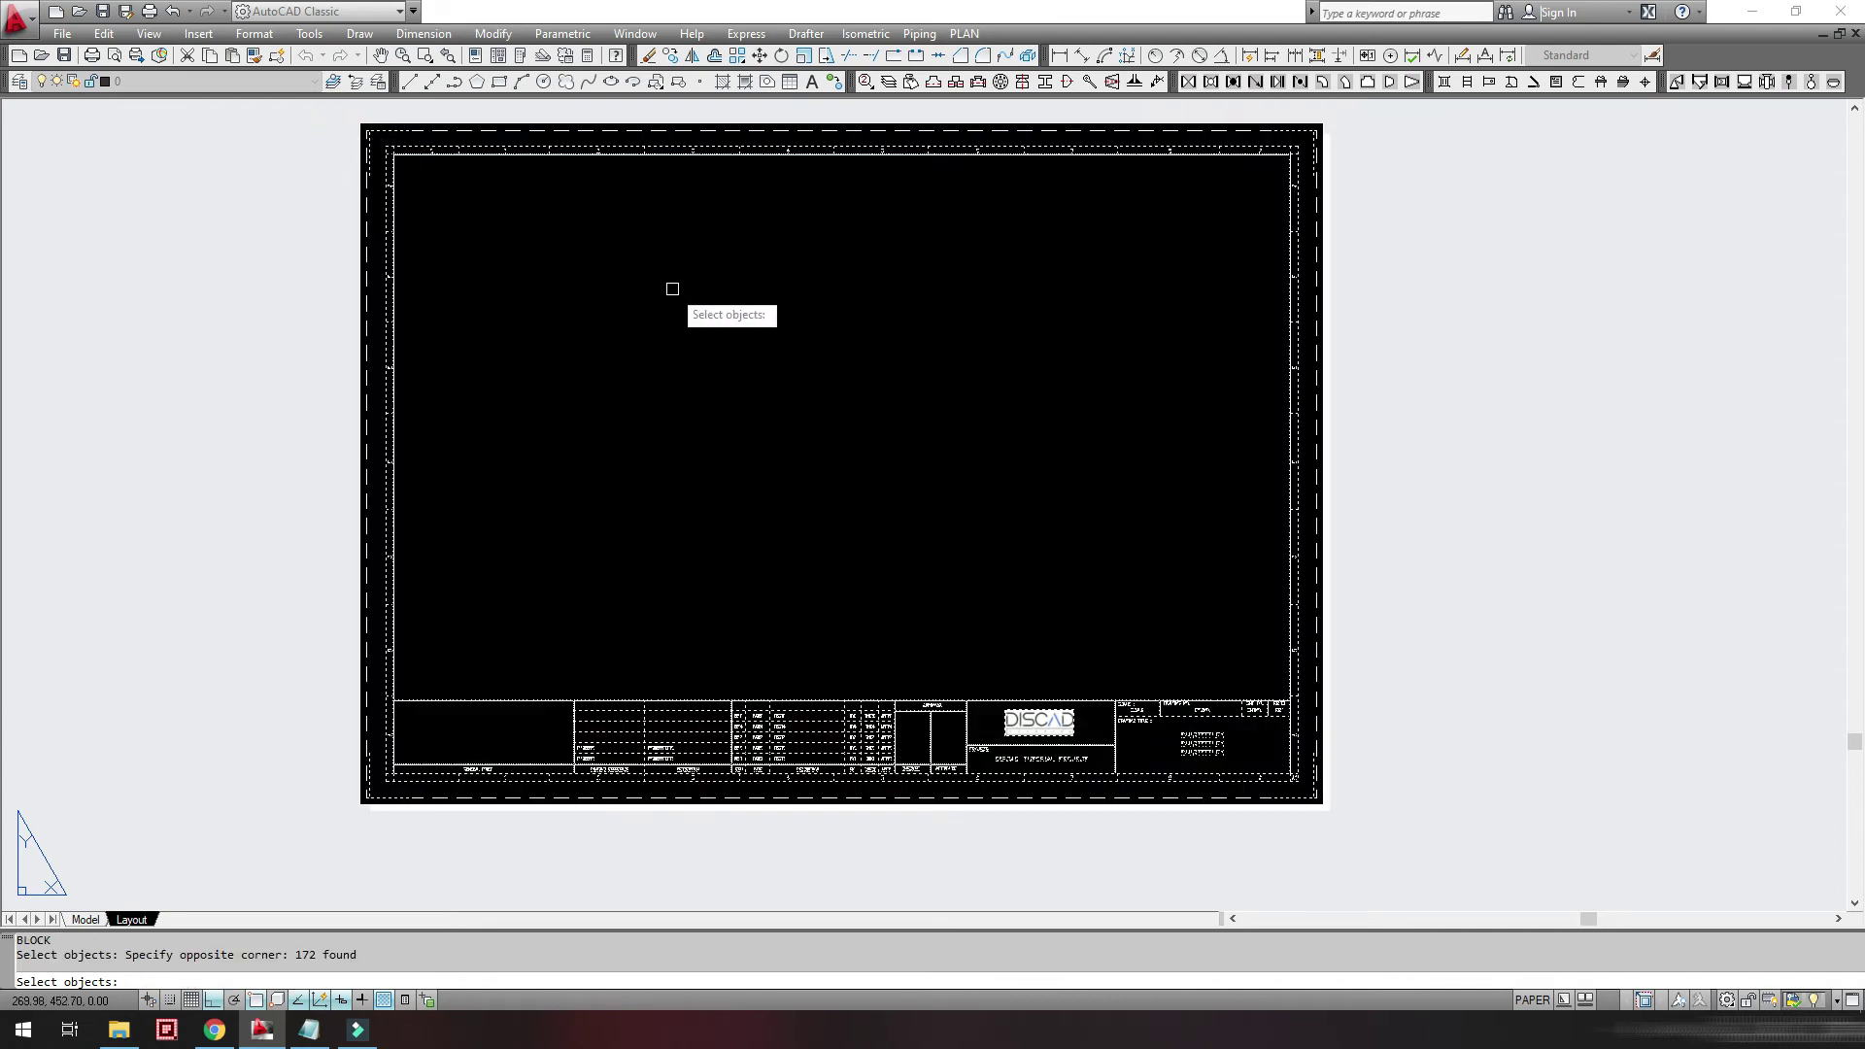
pyautogui.press('Return')
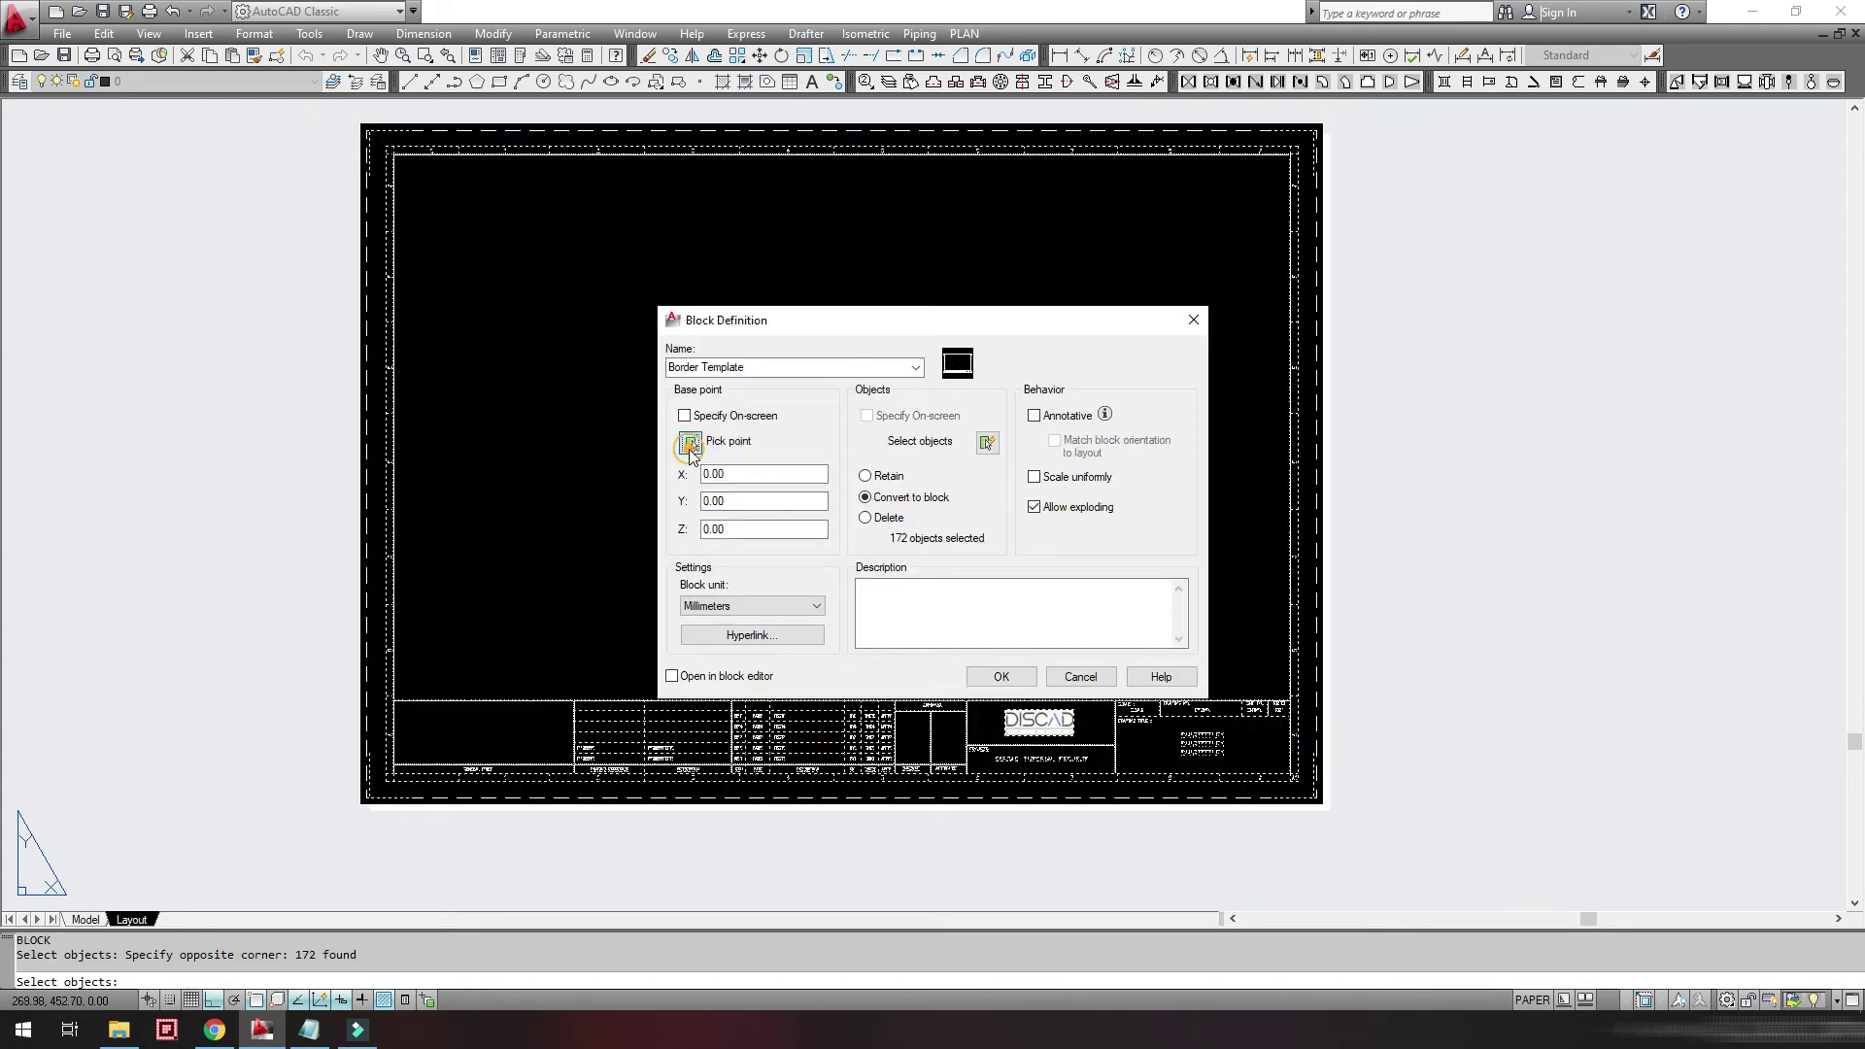
pyautogui.click(690, 442)
pyautogui.click(369, 798)
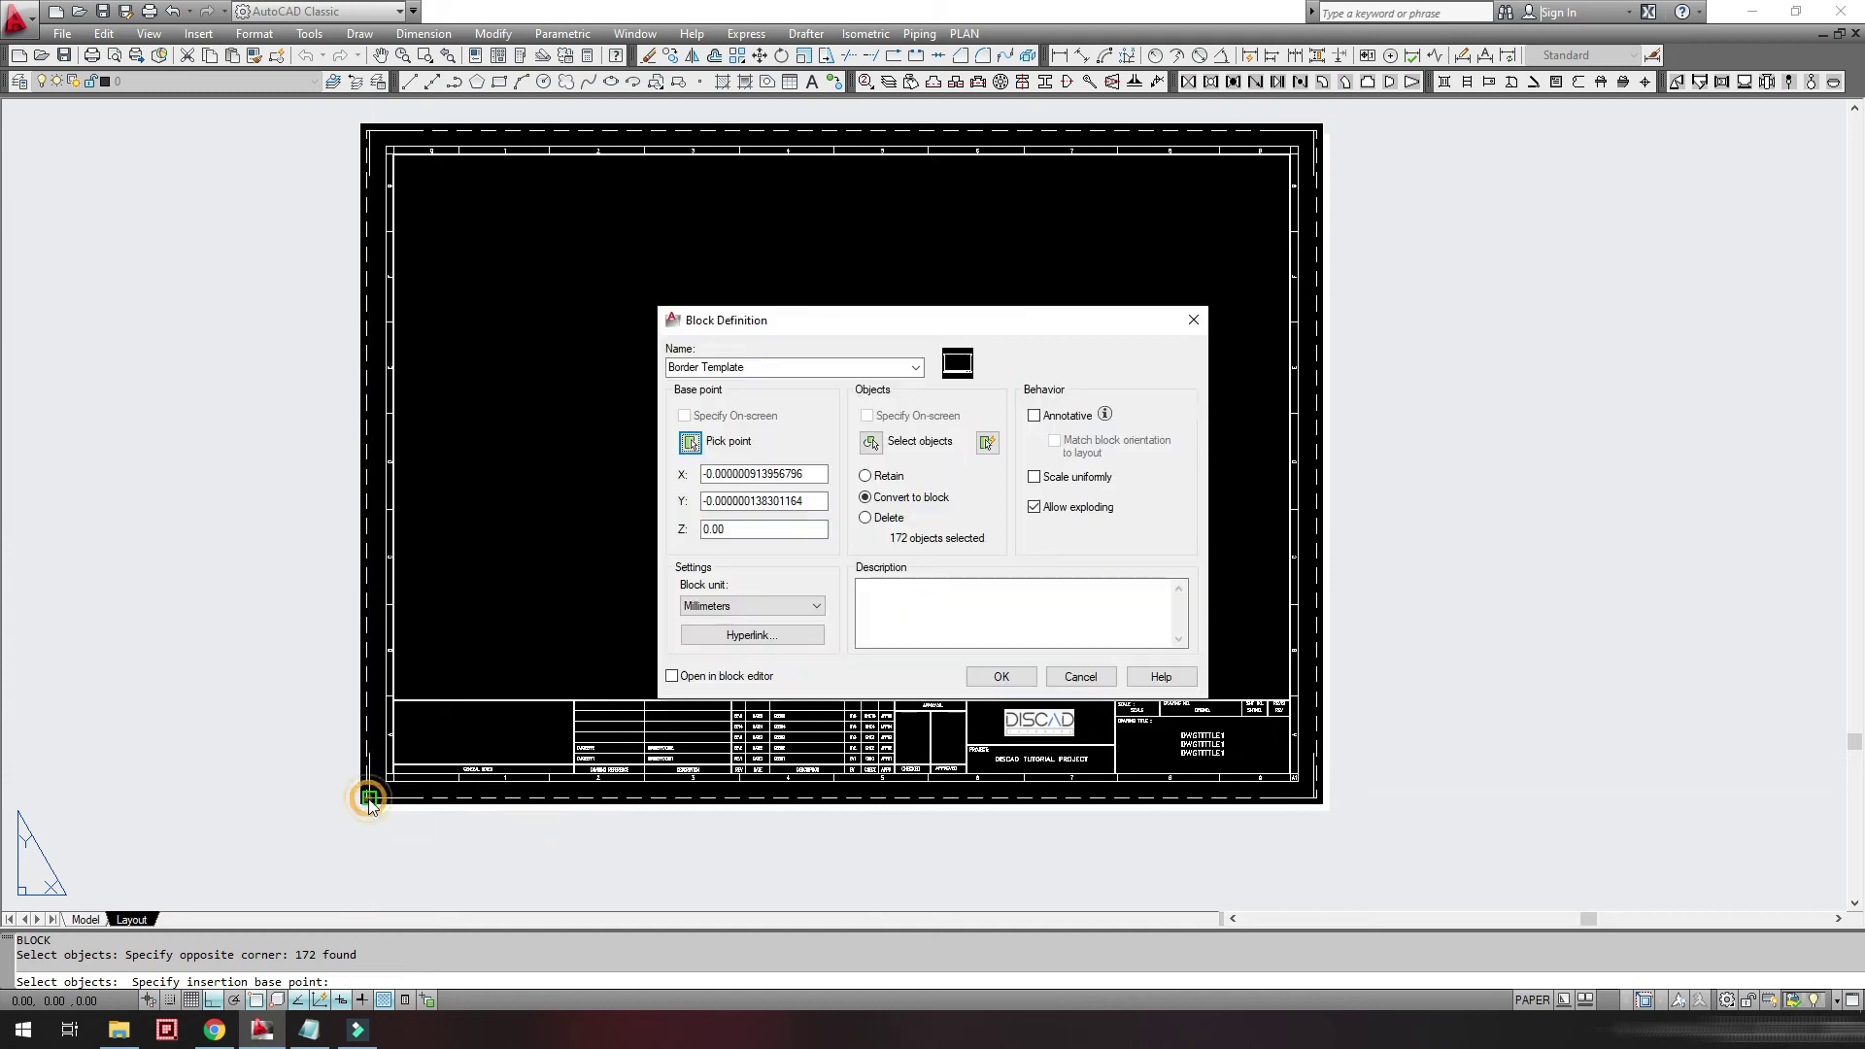
pyautogui.click(1019, 683)
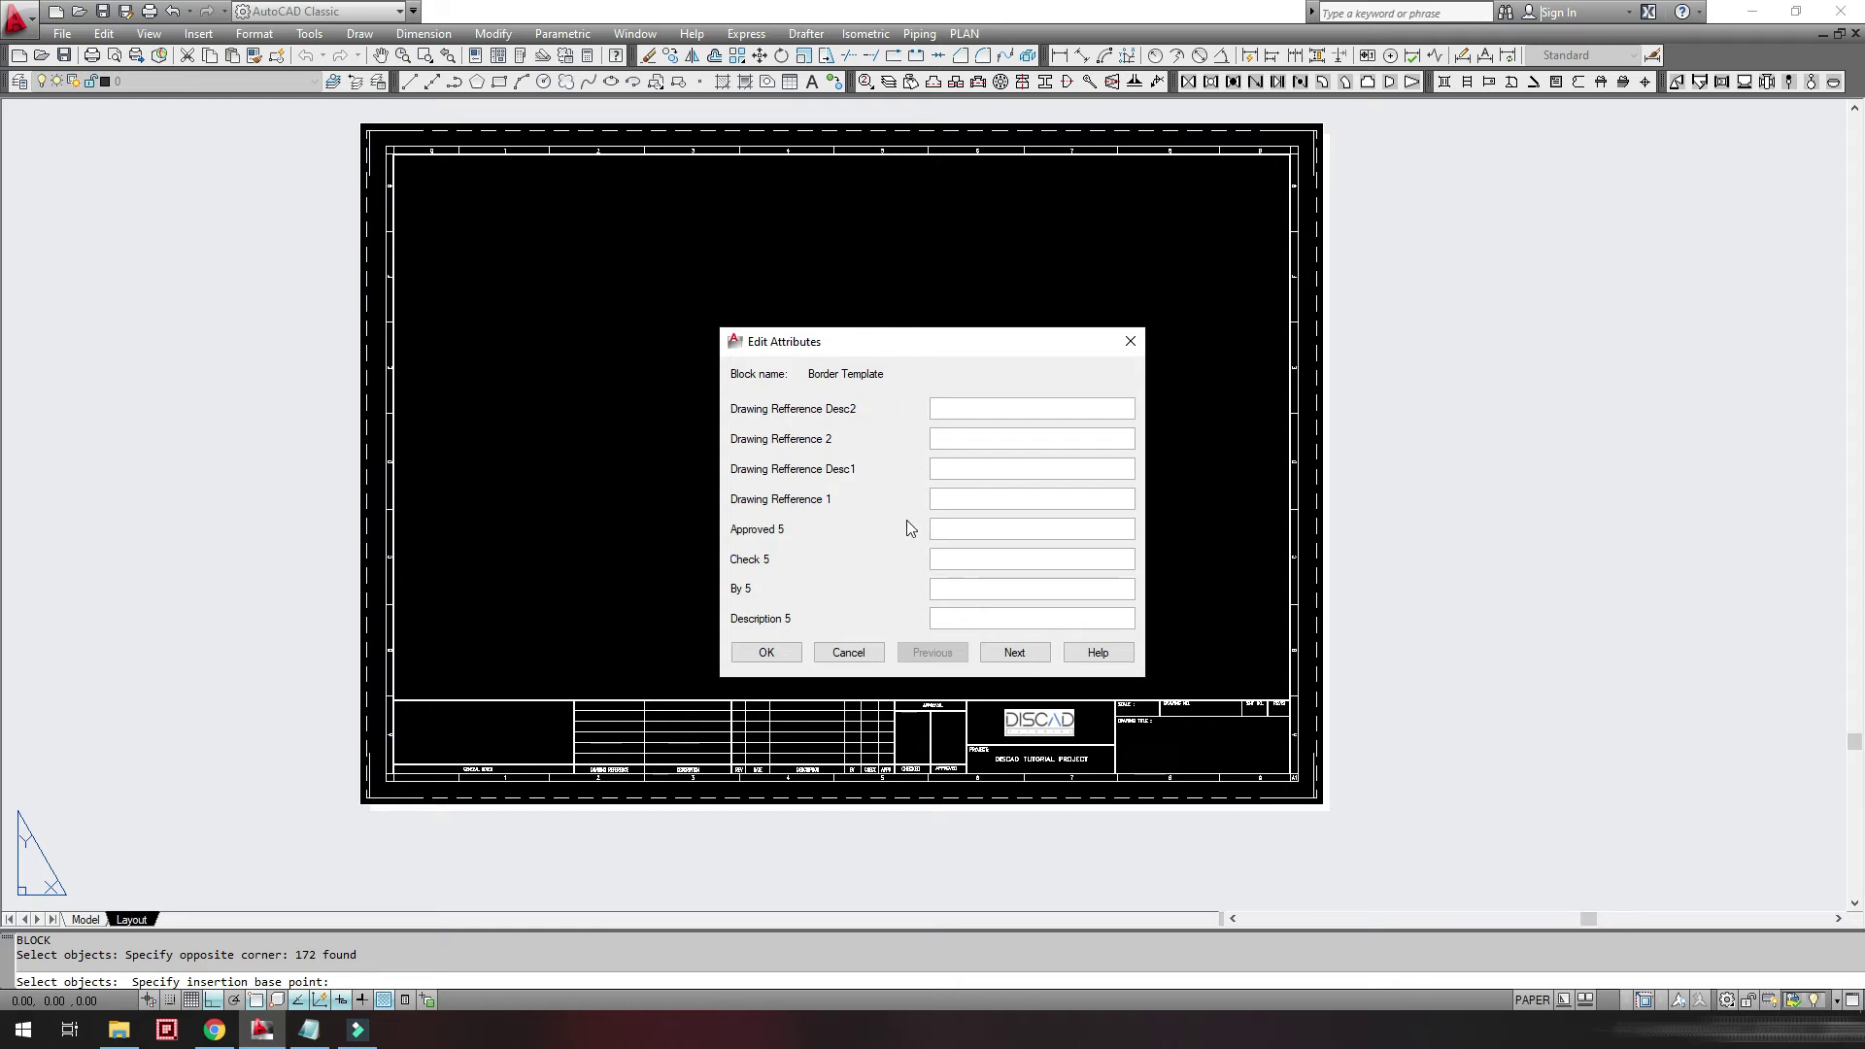
# - Accept the Border Template block with all attribute values left blank
pyautogui.click(771, 652)
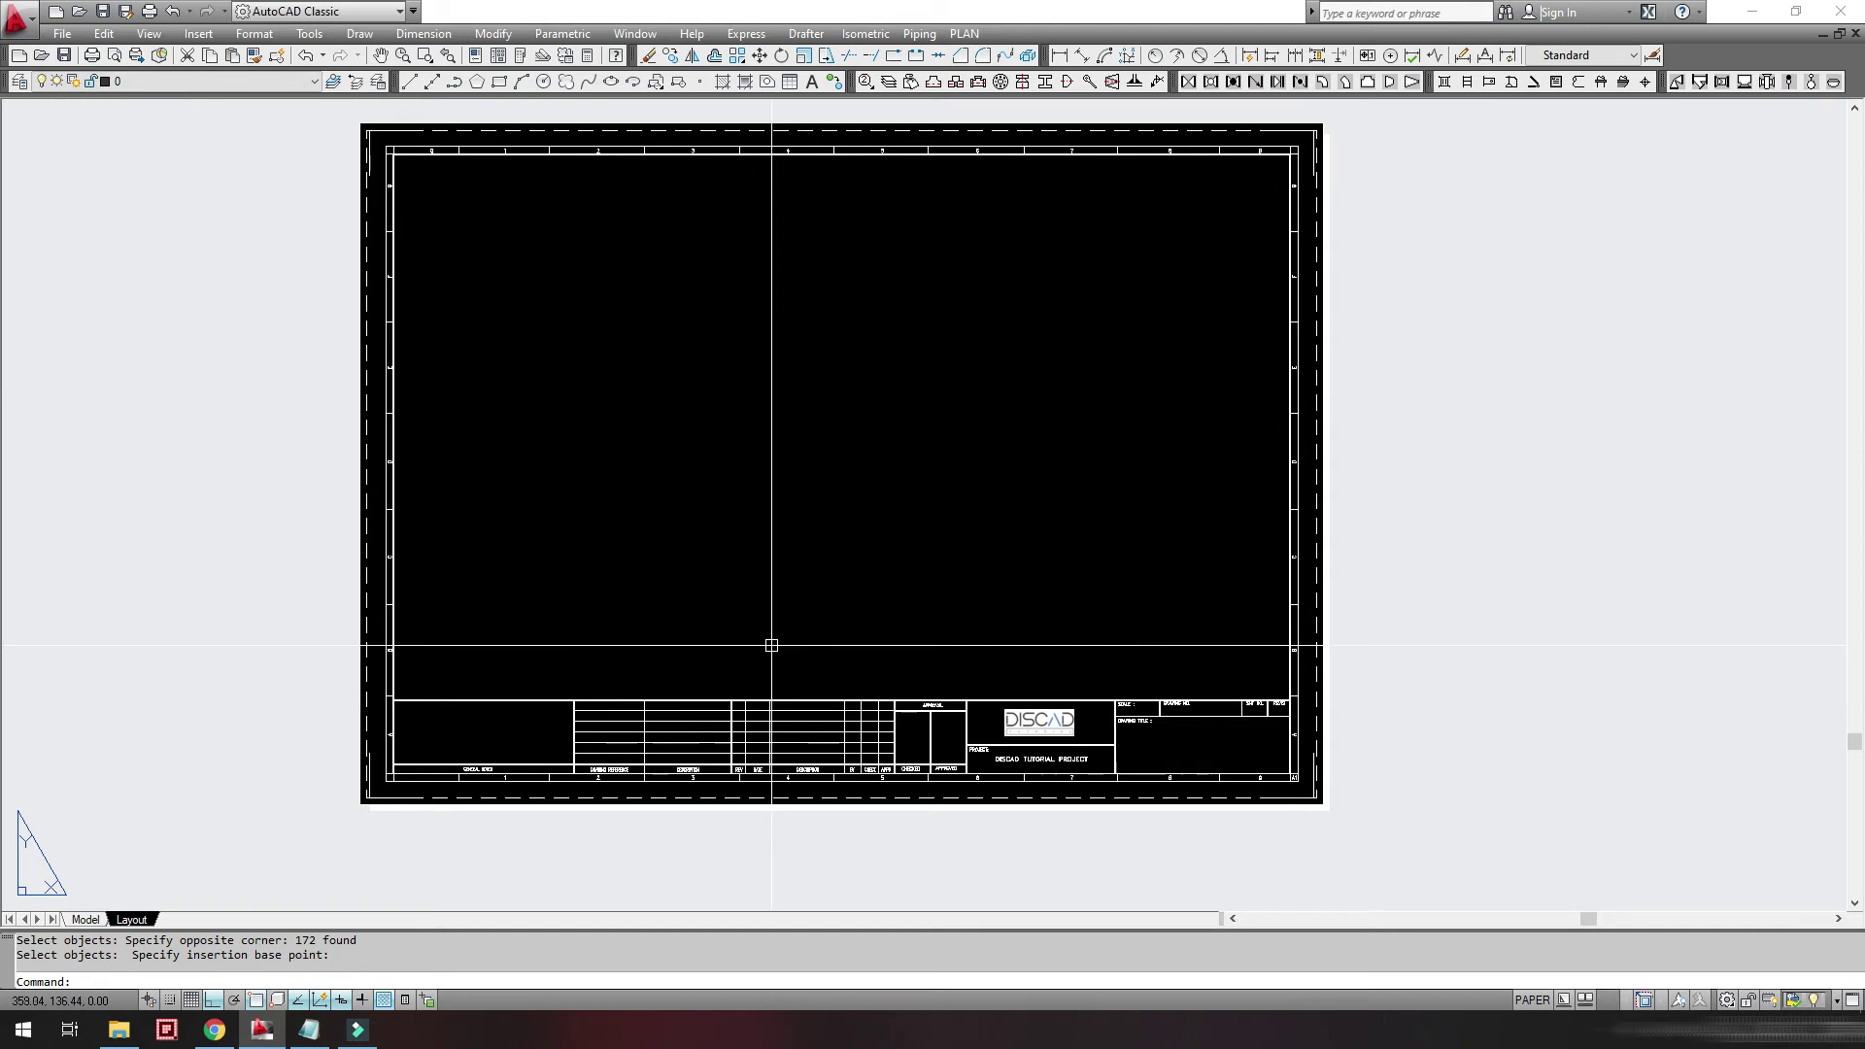
pyautogui.moveTo(1069, 599); pyautogui.dragTo(1043, 536, button='middle')
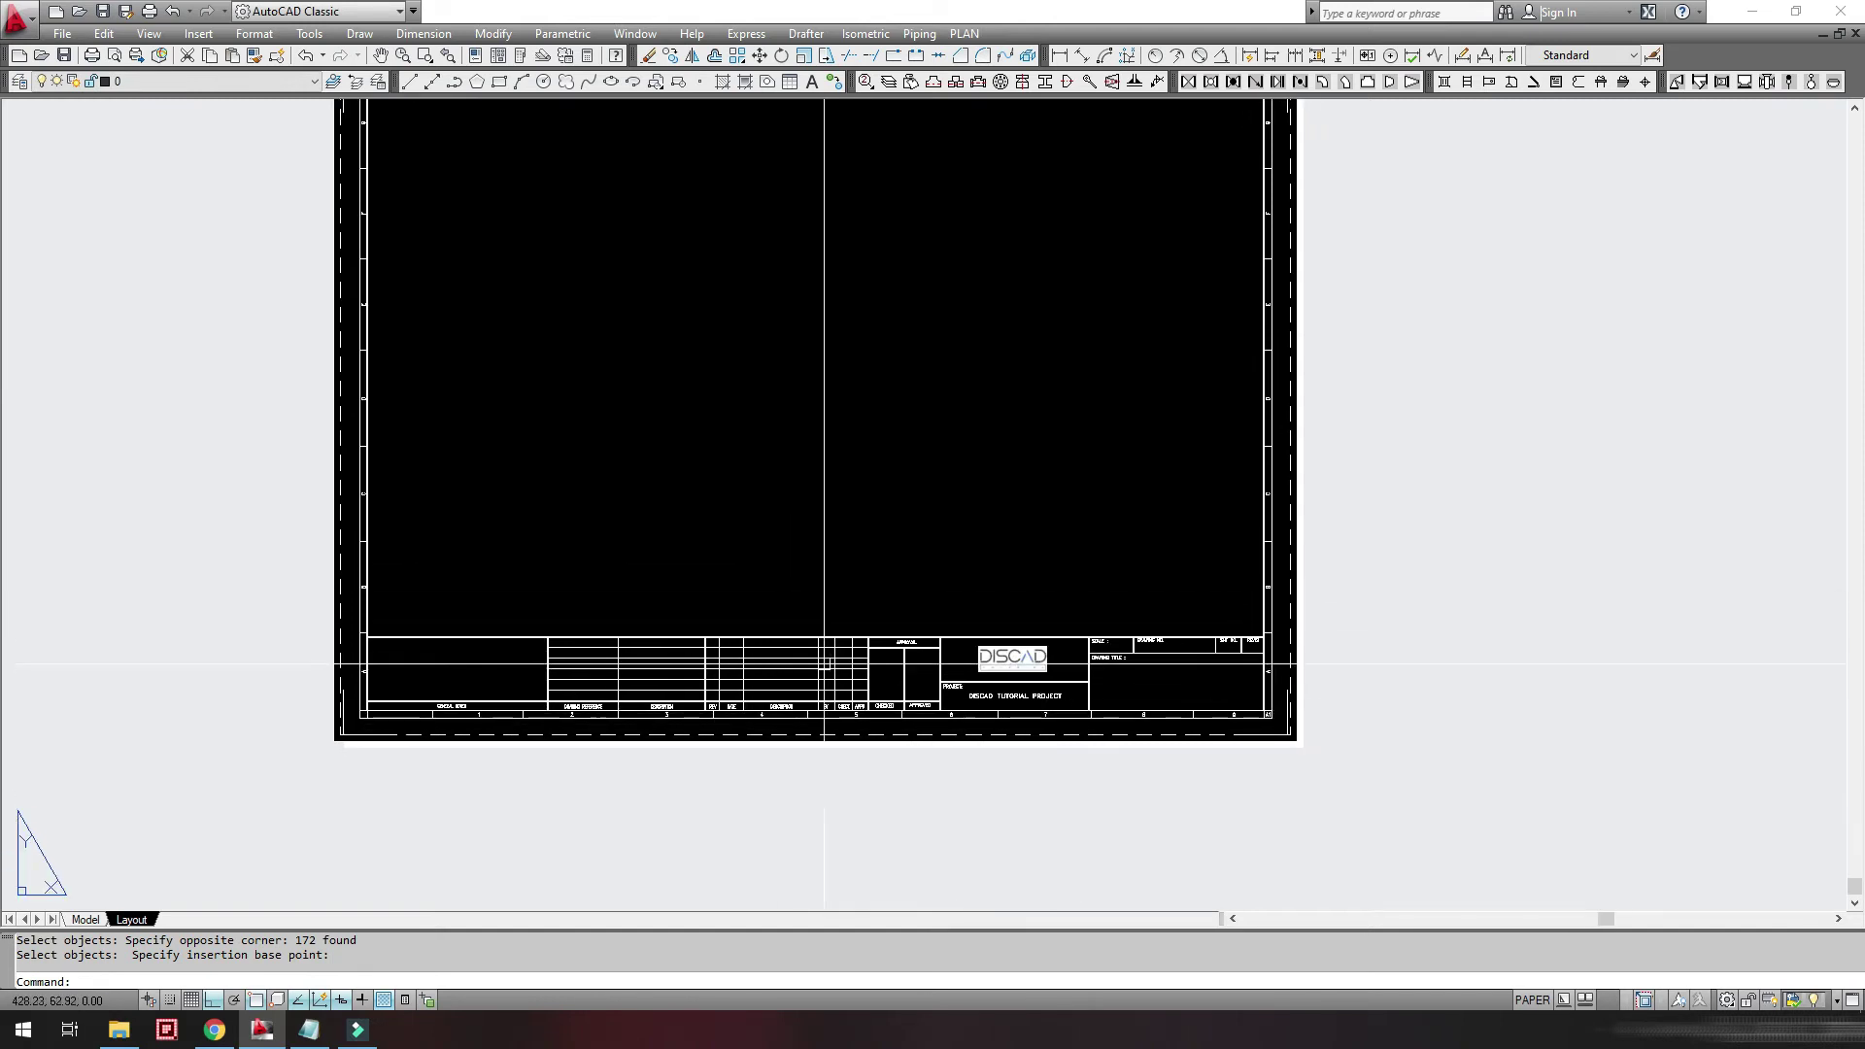
pyautogui.click(771, 664)
# - Review the block's full attribute tag list, REV1 through SCALE, in the Enhanced Attribute Editor
pyautogui.doubleClick(772, 673)
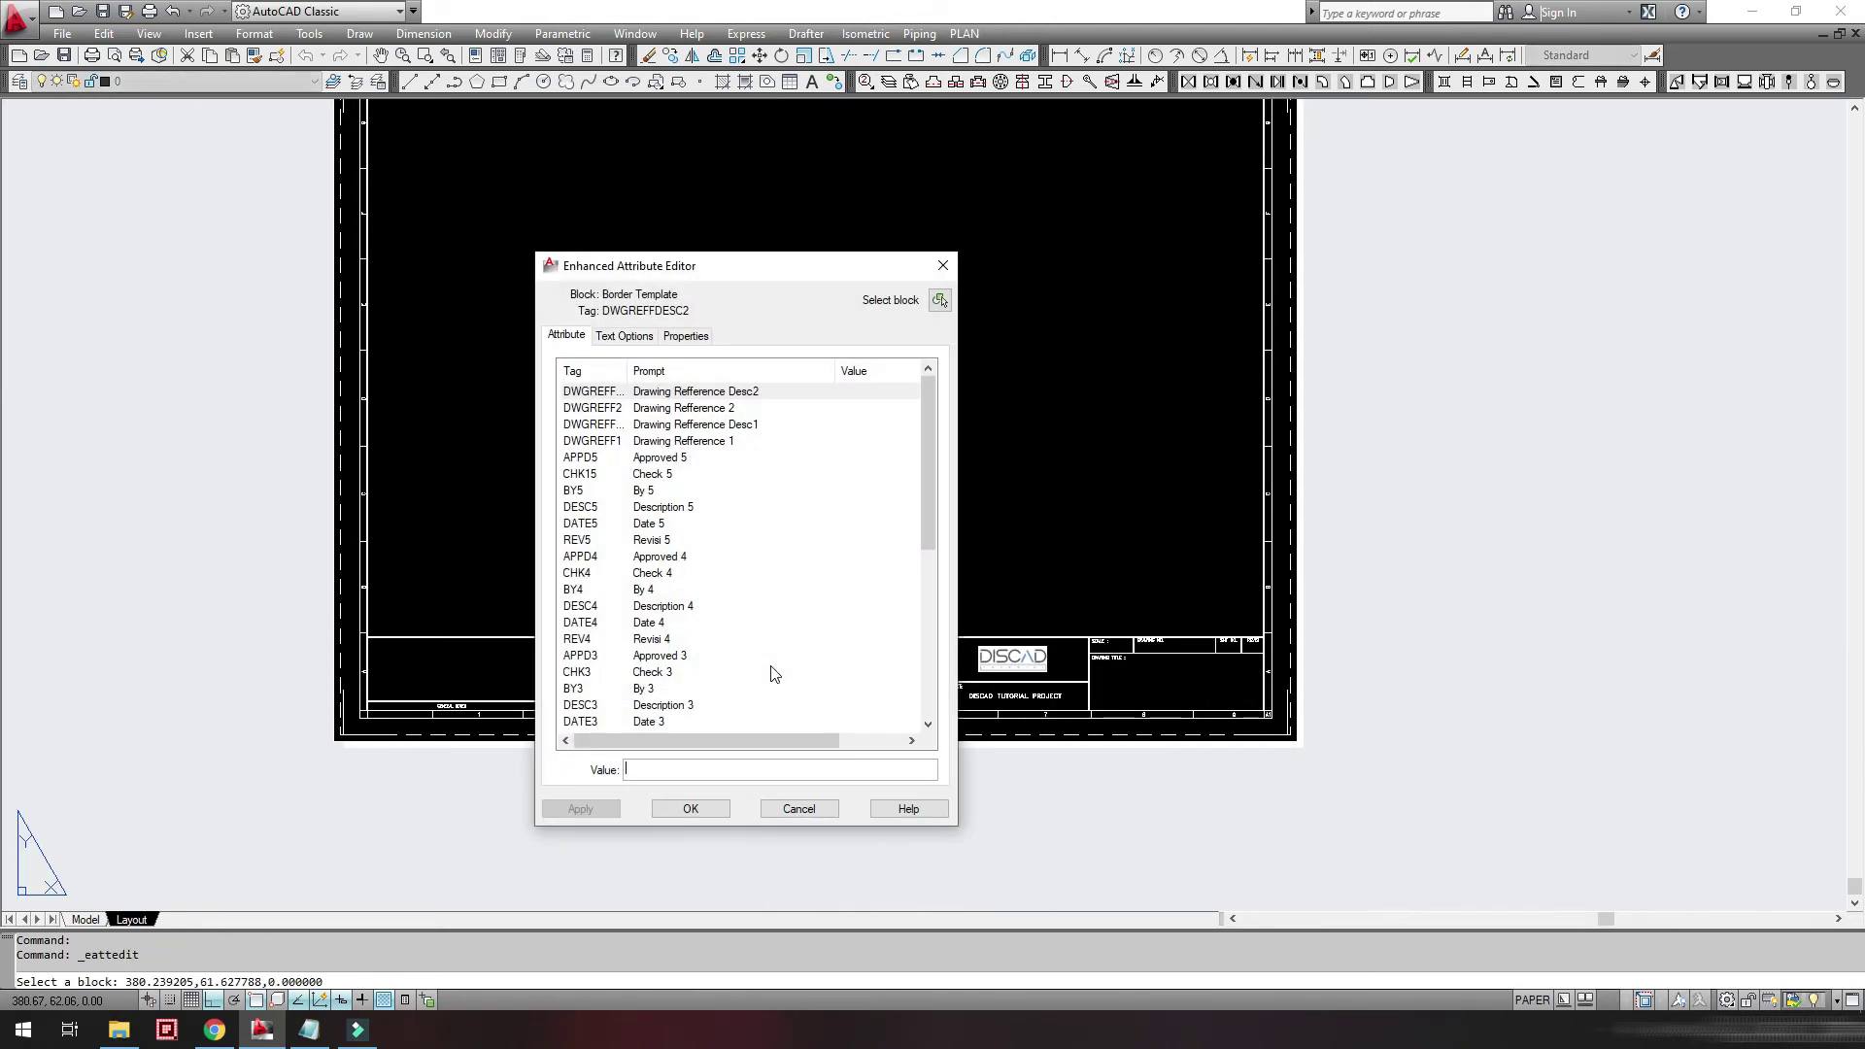
pyautogui.moveTo(746, 269); pyautogui.dragTo(738, 127)
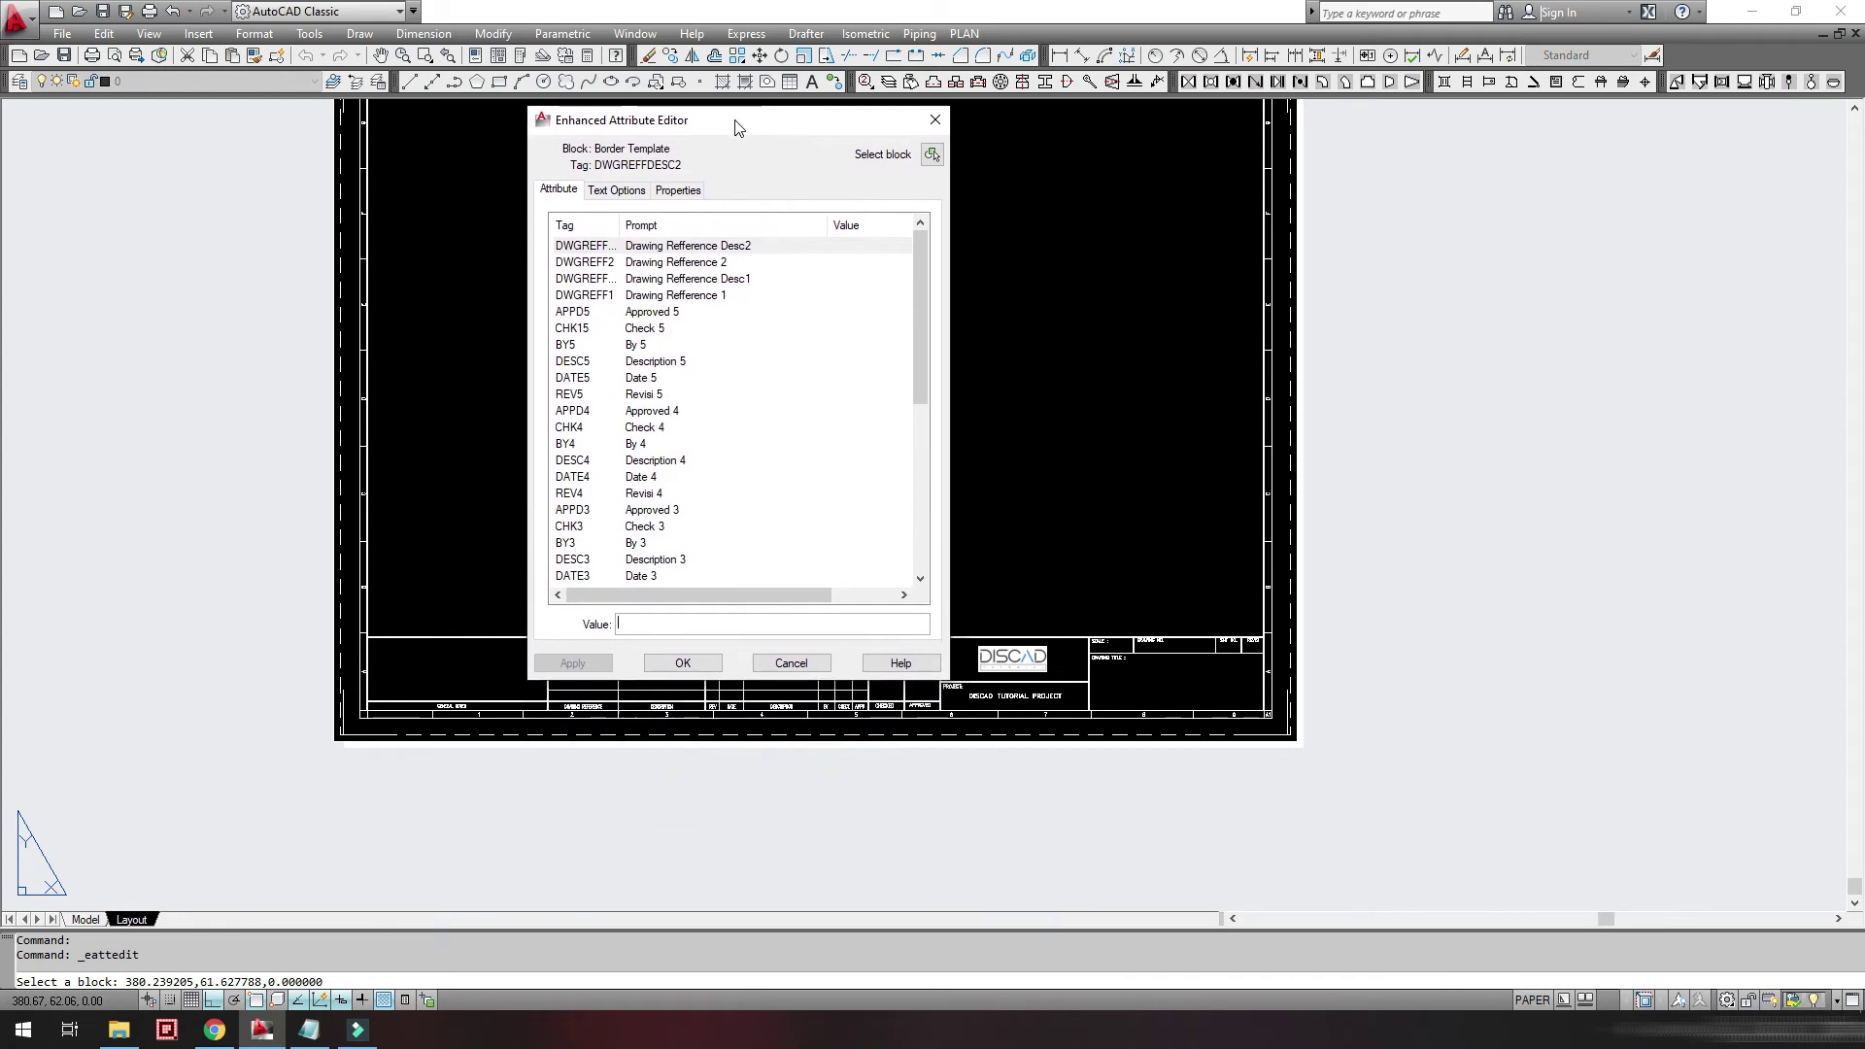
pyautogui.moveTo(720, 678); pyautogui.dragTo(718, 918)
pyautogui.moveTo(923, 610); pyautogui.dragTo(917, 692)
pyautogui.doubleClick(618, 229)
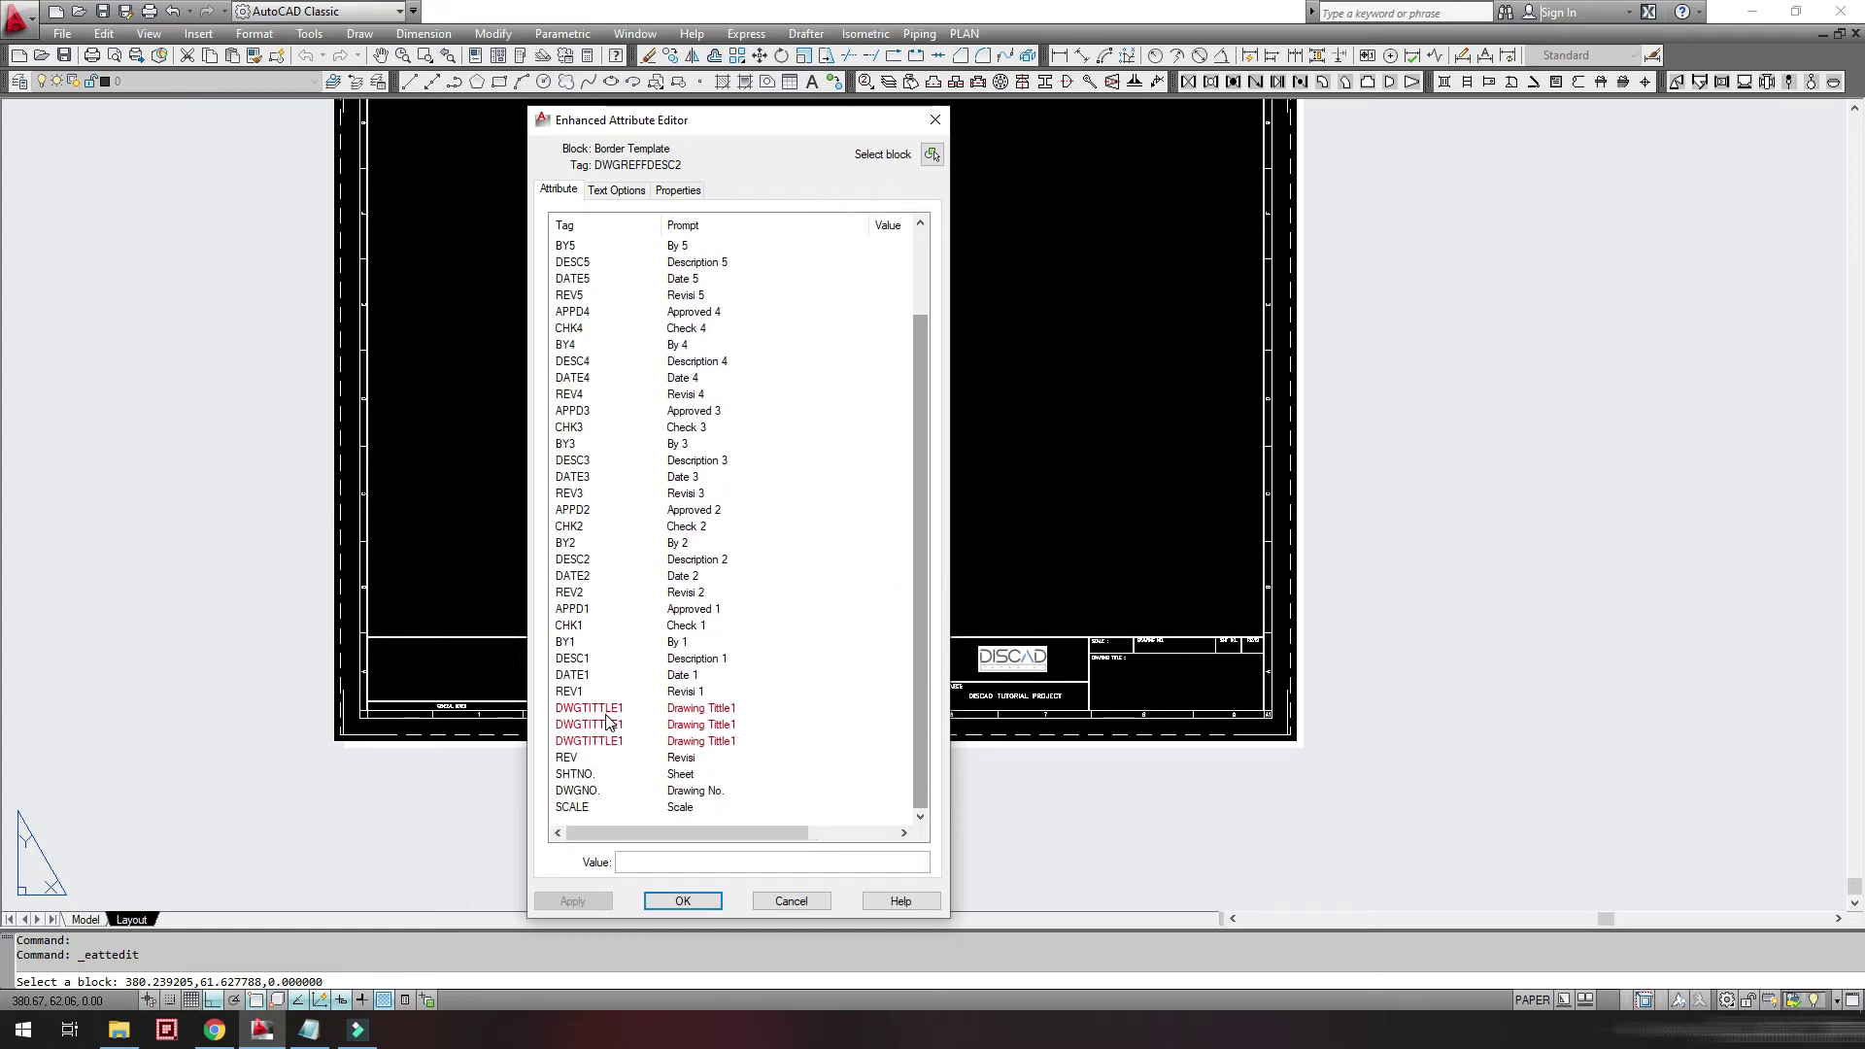
pyautogui.click(683, 901)
pyautogui.doubleClick(748, 663)
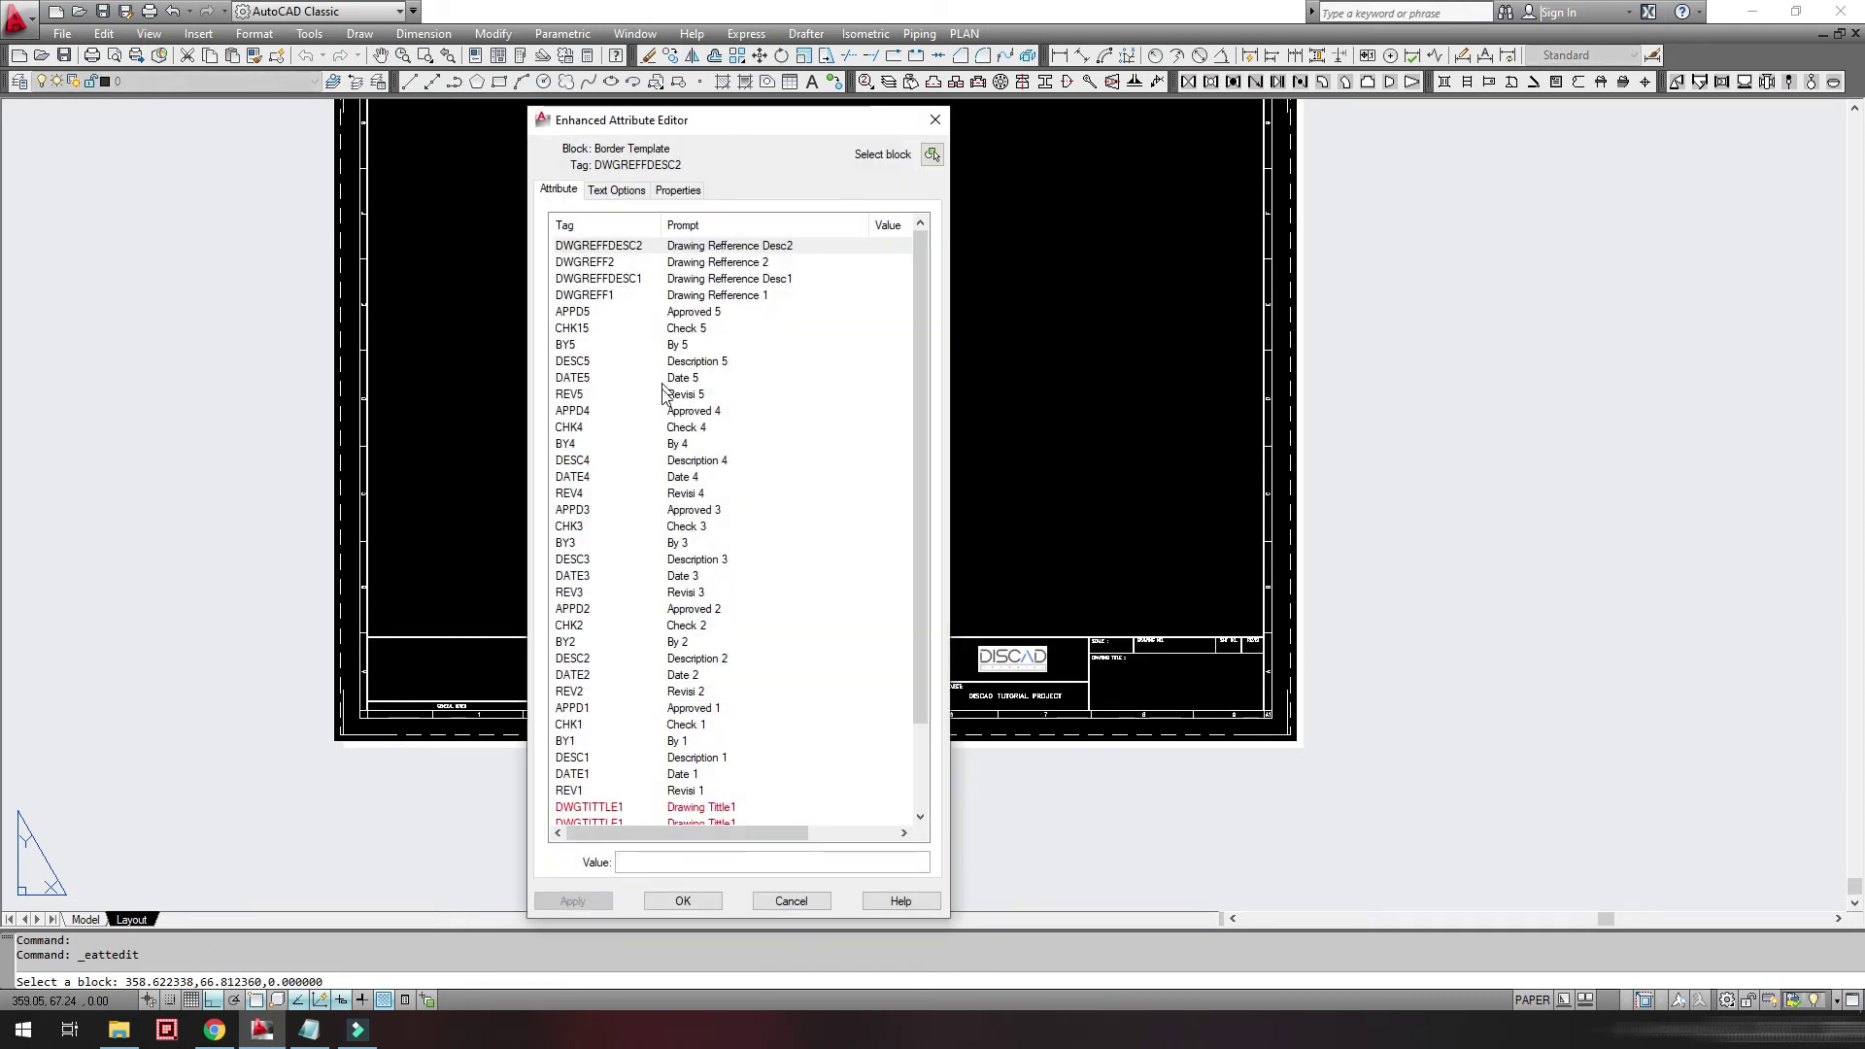
pyautogui.click(792, 901)
pyautogui.click(841, 687)
pyautogui.rightClick(848, 688)
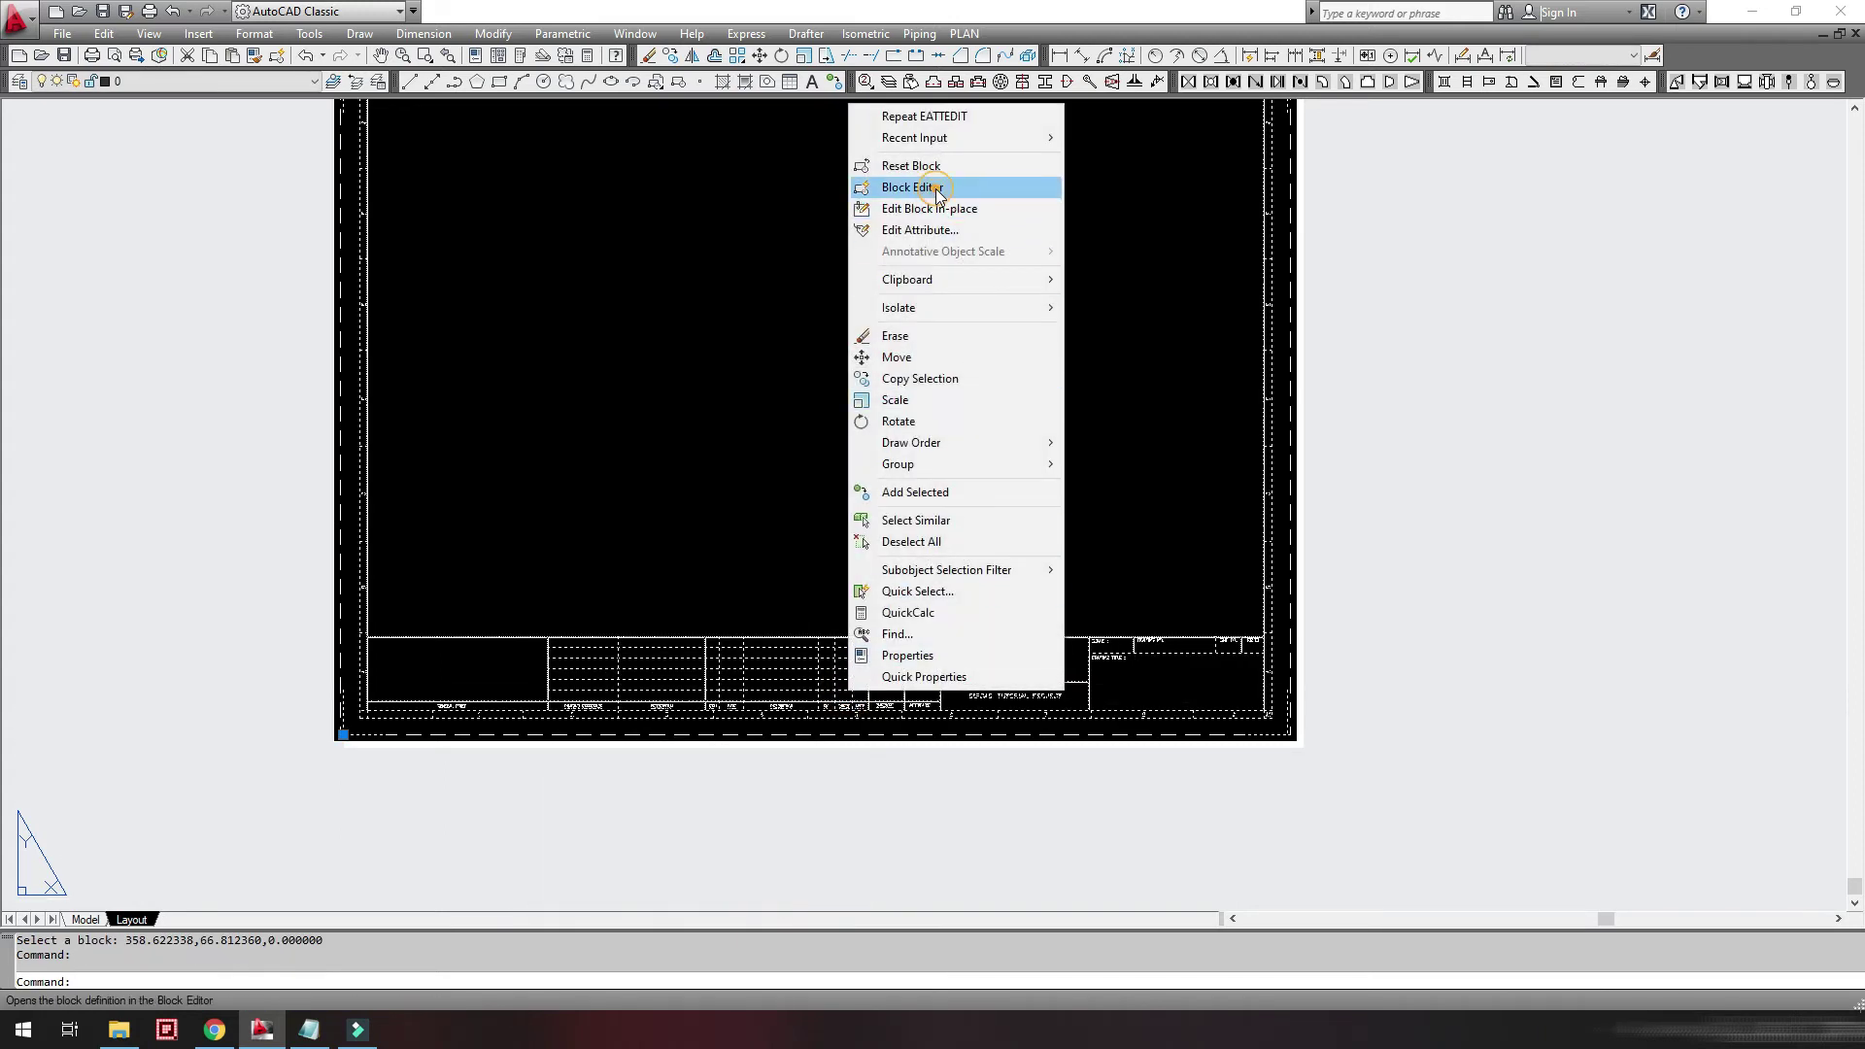
# - Open the Border Template block in the Block Editor
pyautogui.click(933, 186)
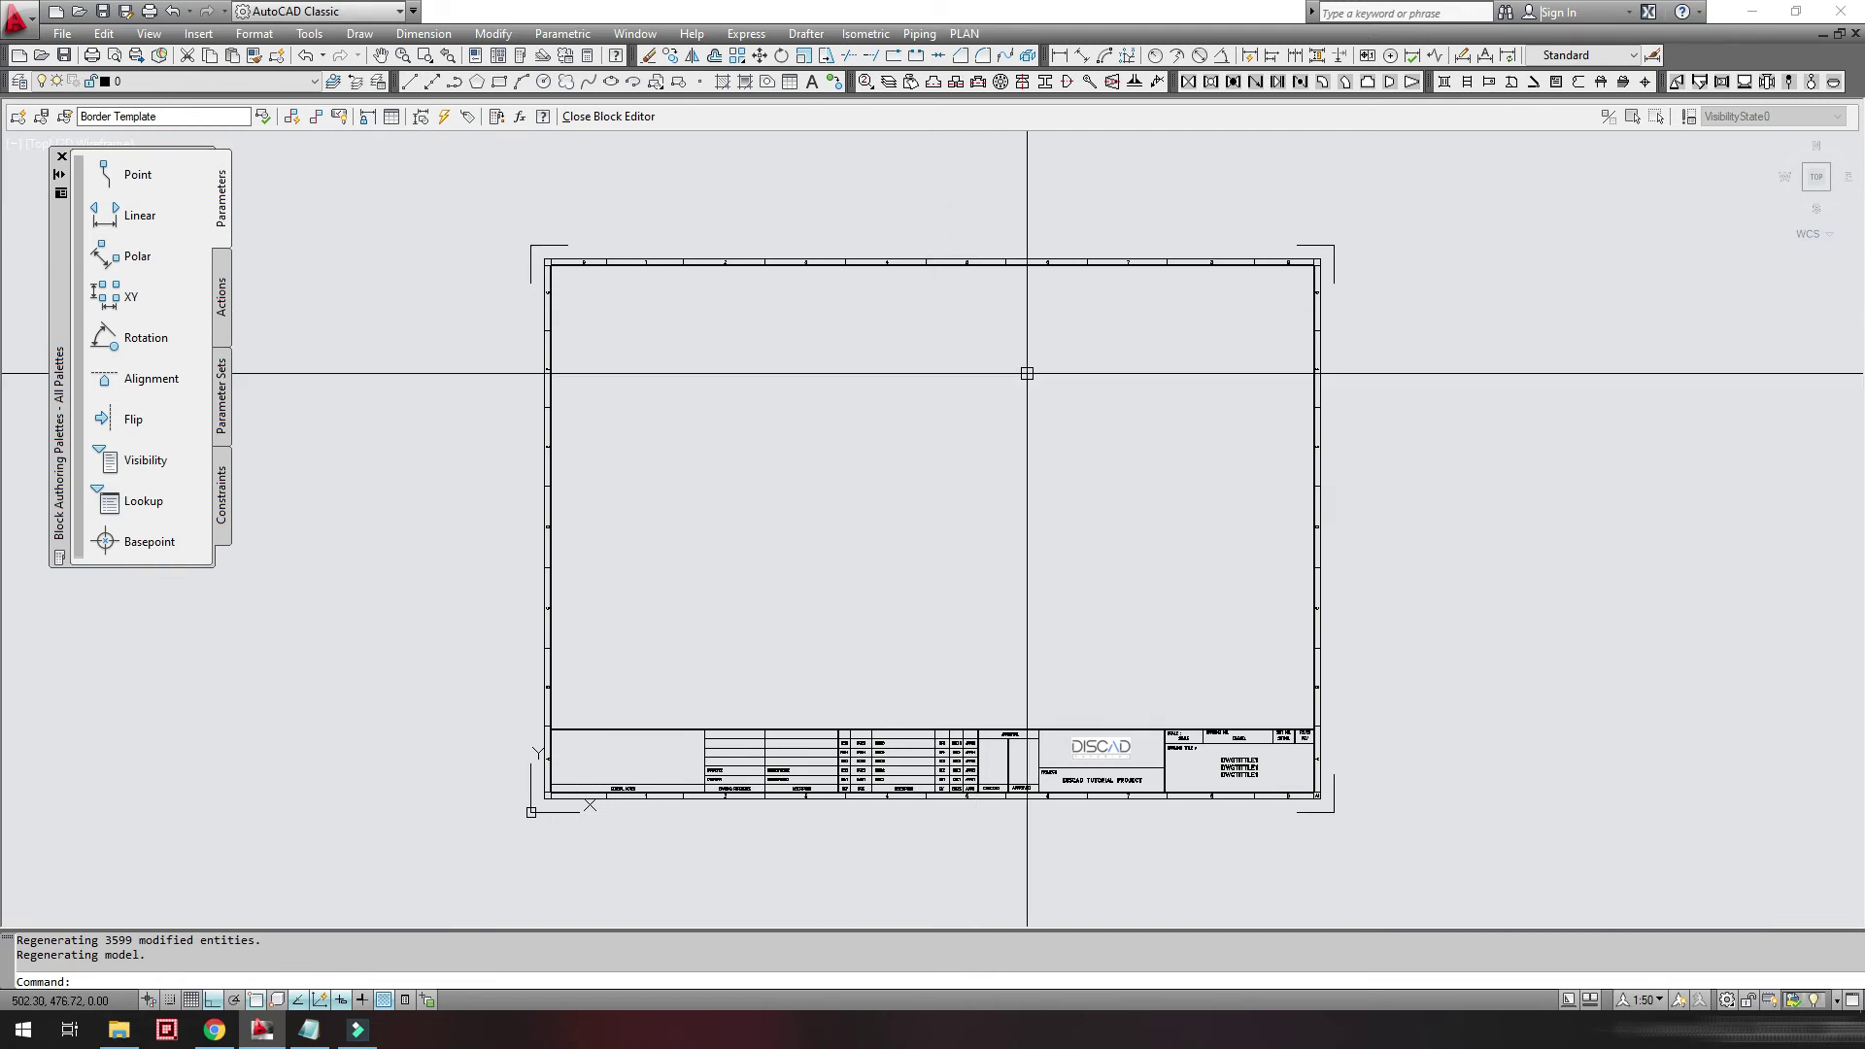
pyautogui.scroll(3, 1282, 782)
pyautogui.scroll(2, 1273, 772)
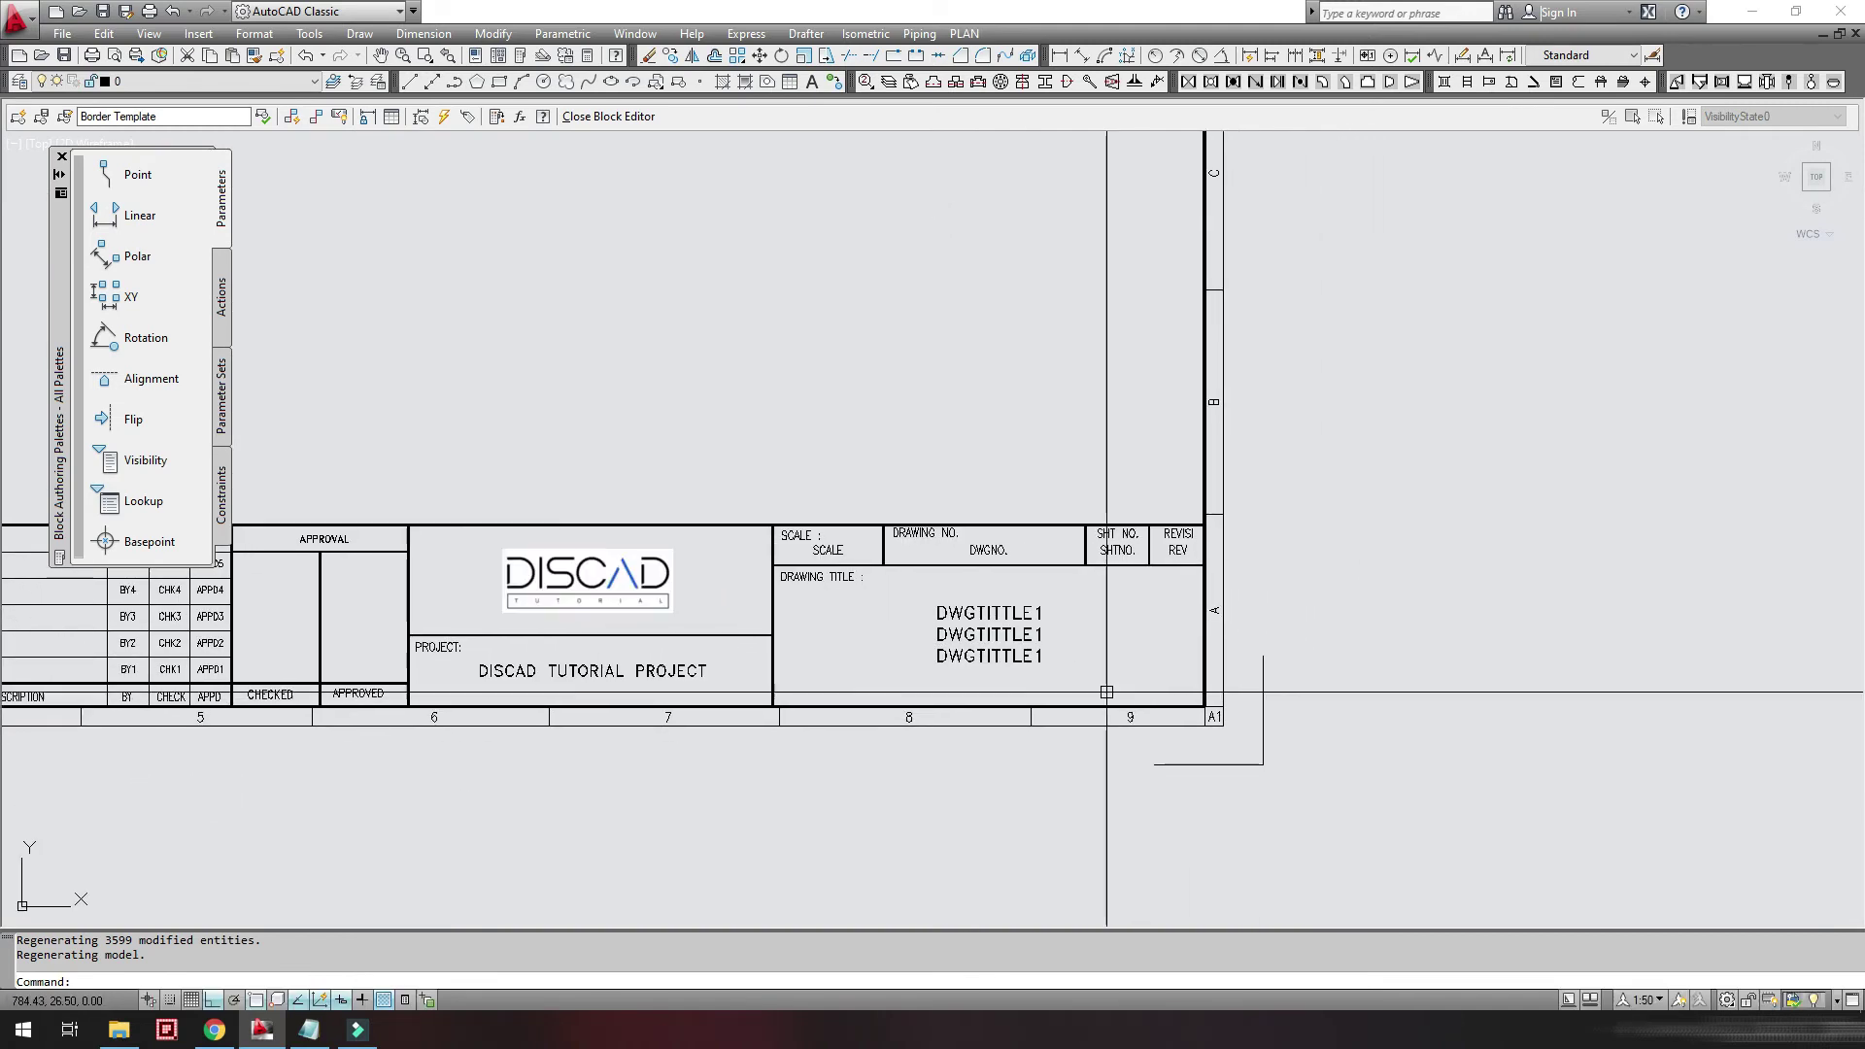
pyautogui.scroll(1, 1548, 899)
# - Retag the middle drawing-title attribute as DWGTITTLE2, undoing the bottom title's tag change
pyautogui.click(1030, 630)
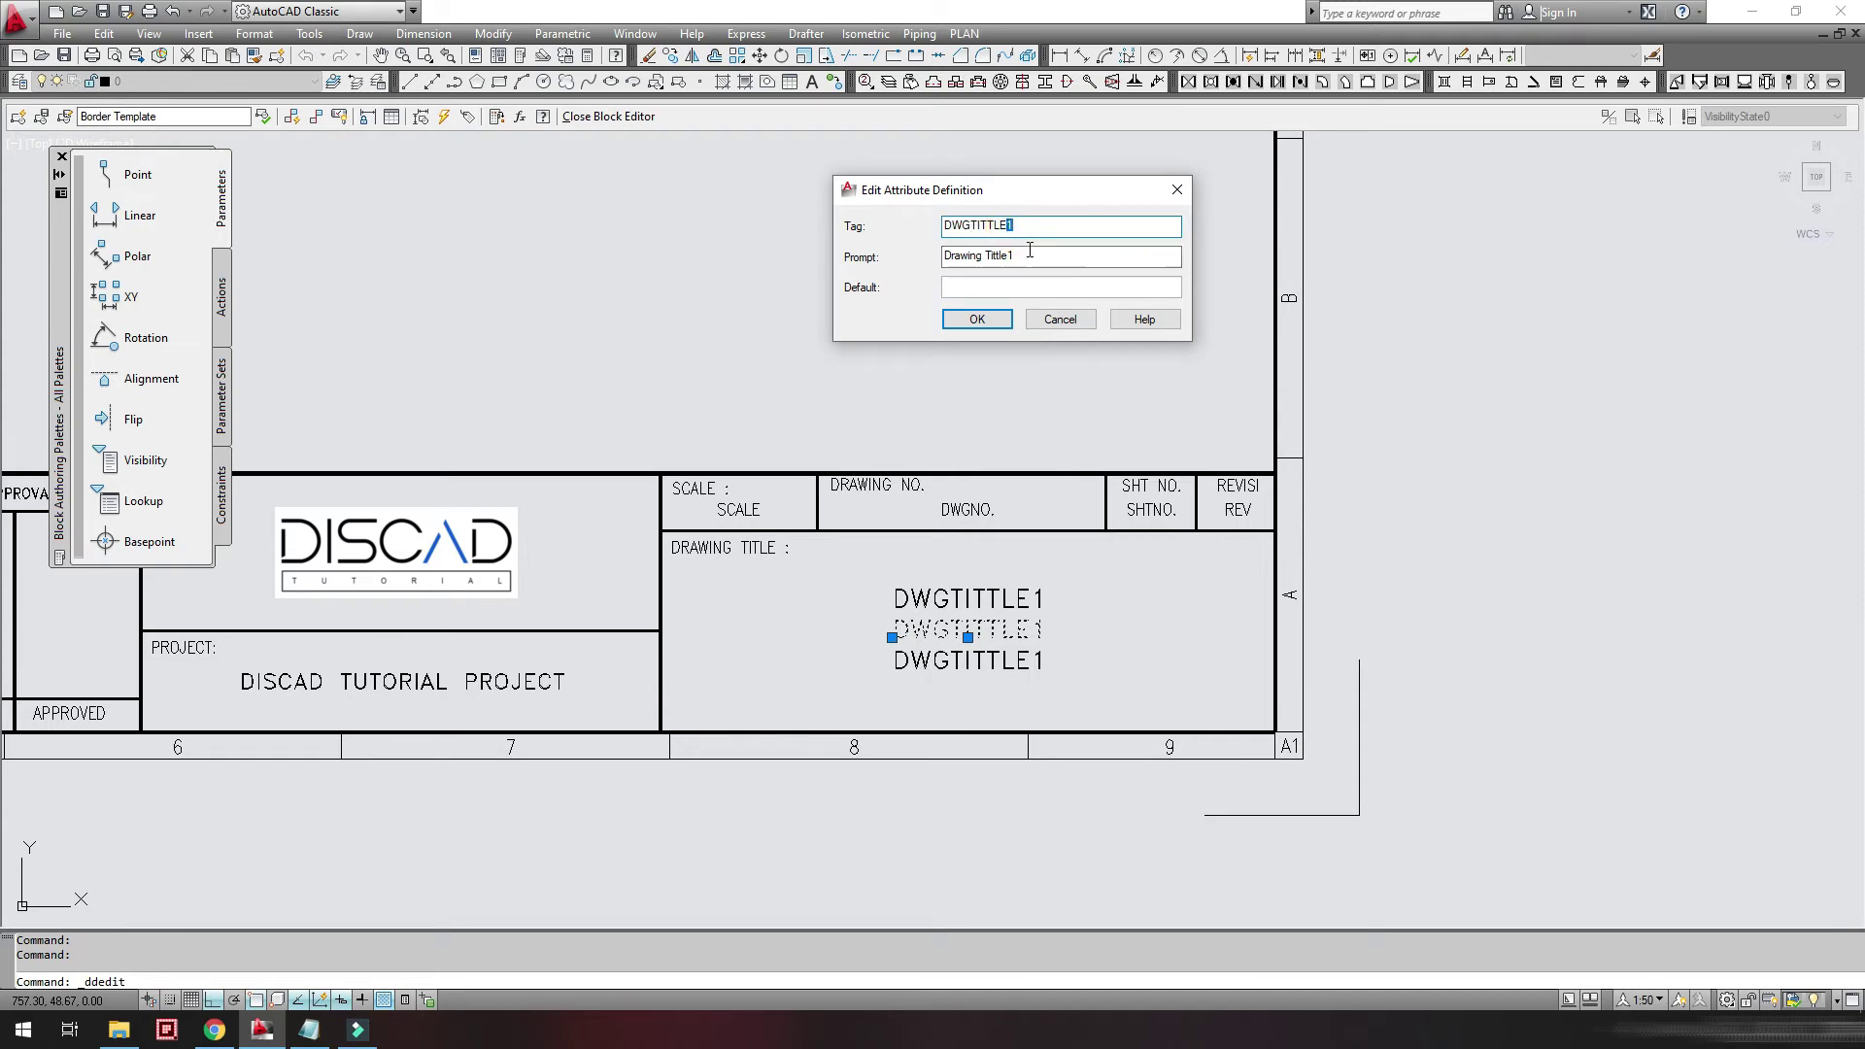
pyautogui.click(993, 320)
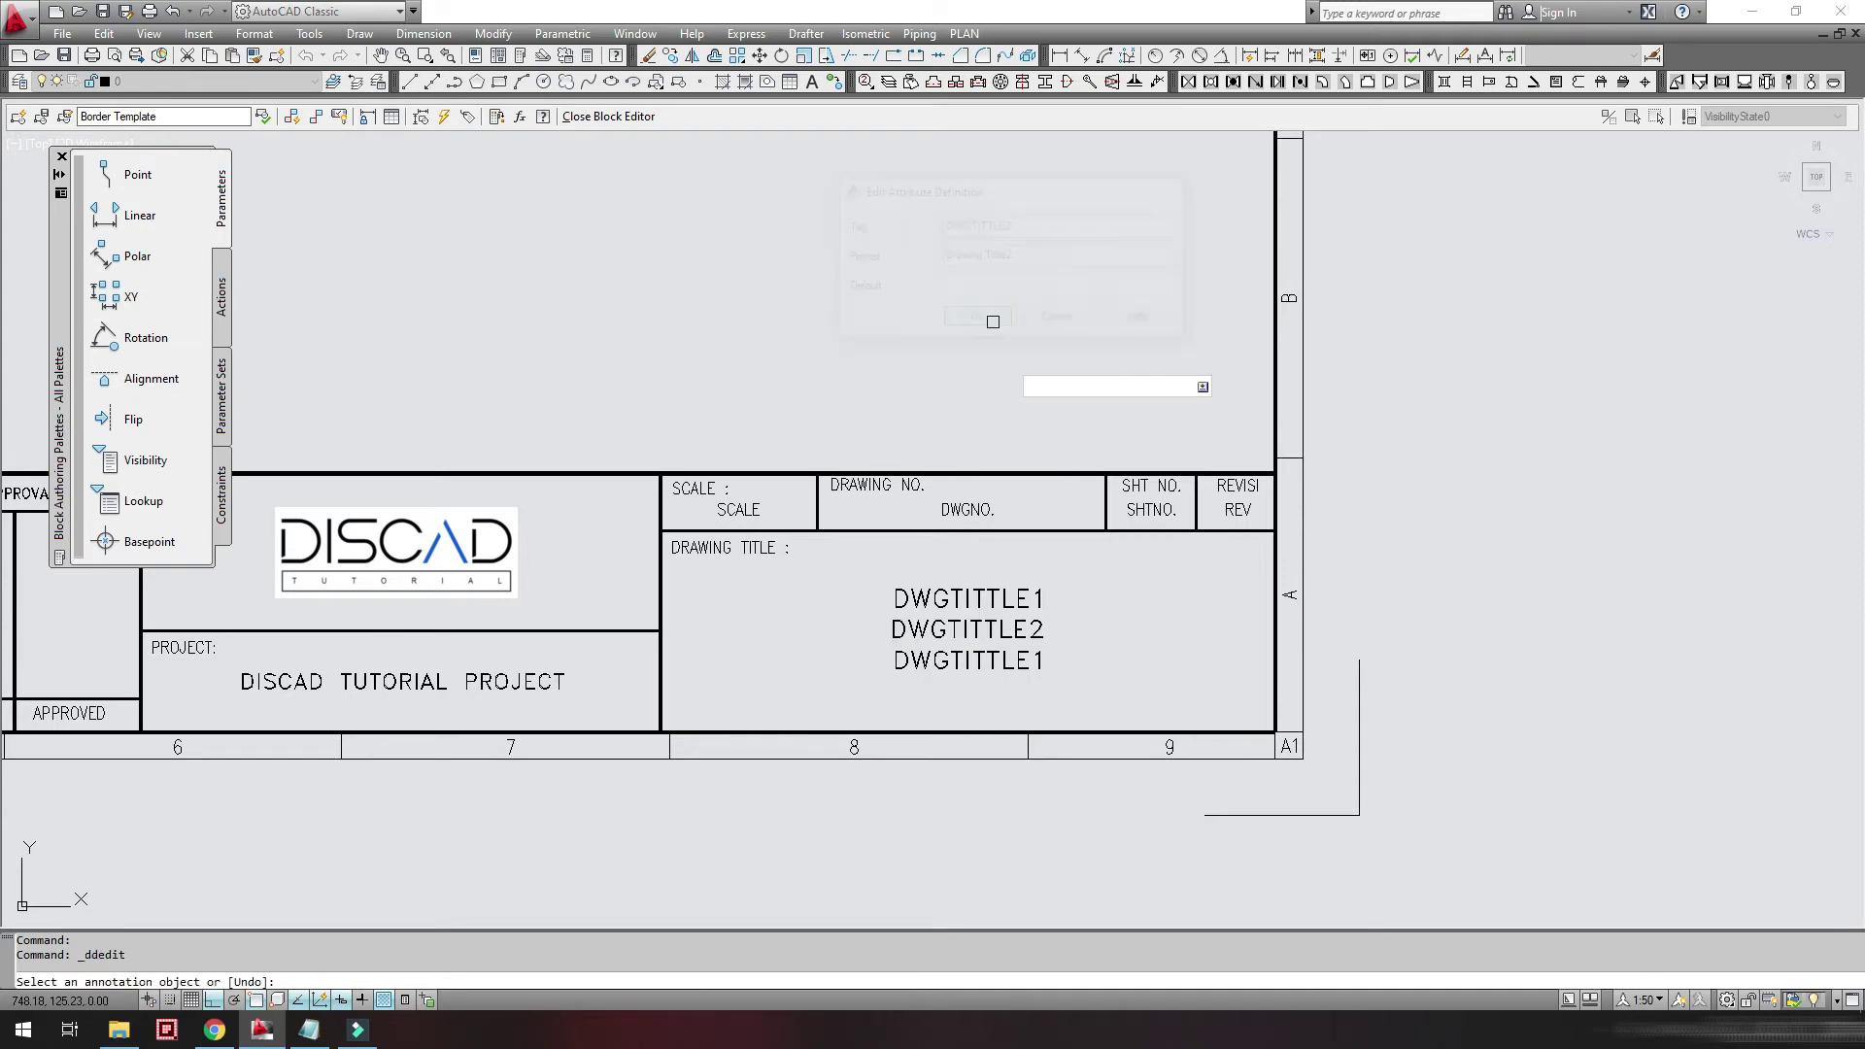
pyautogui.click(1204, 593)
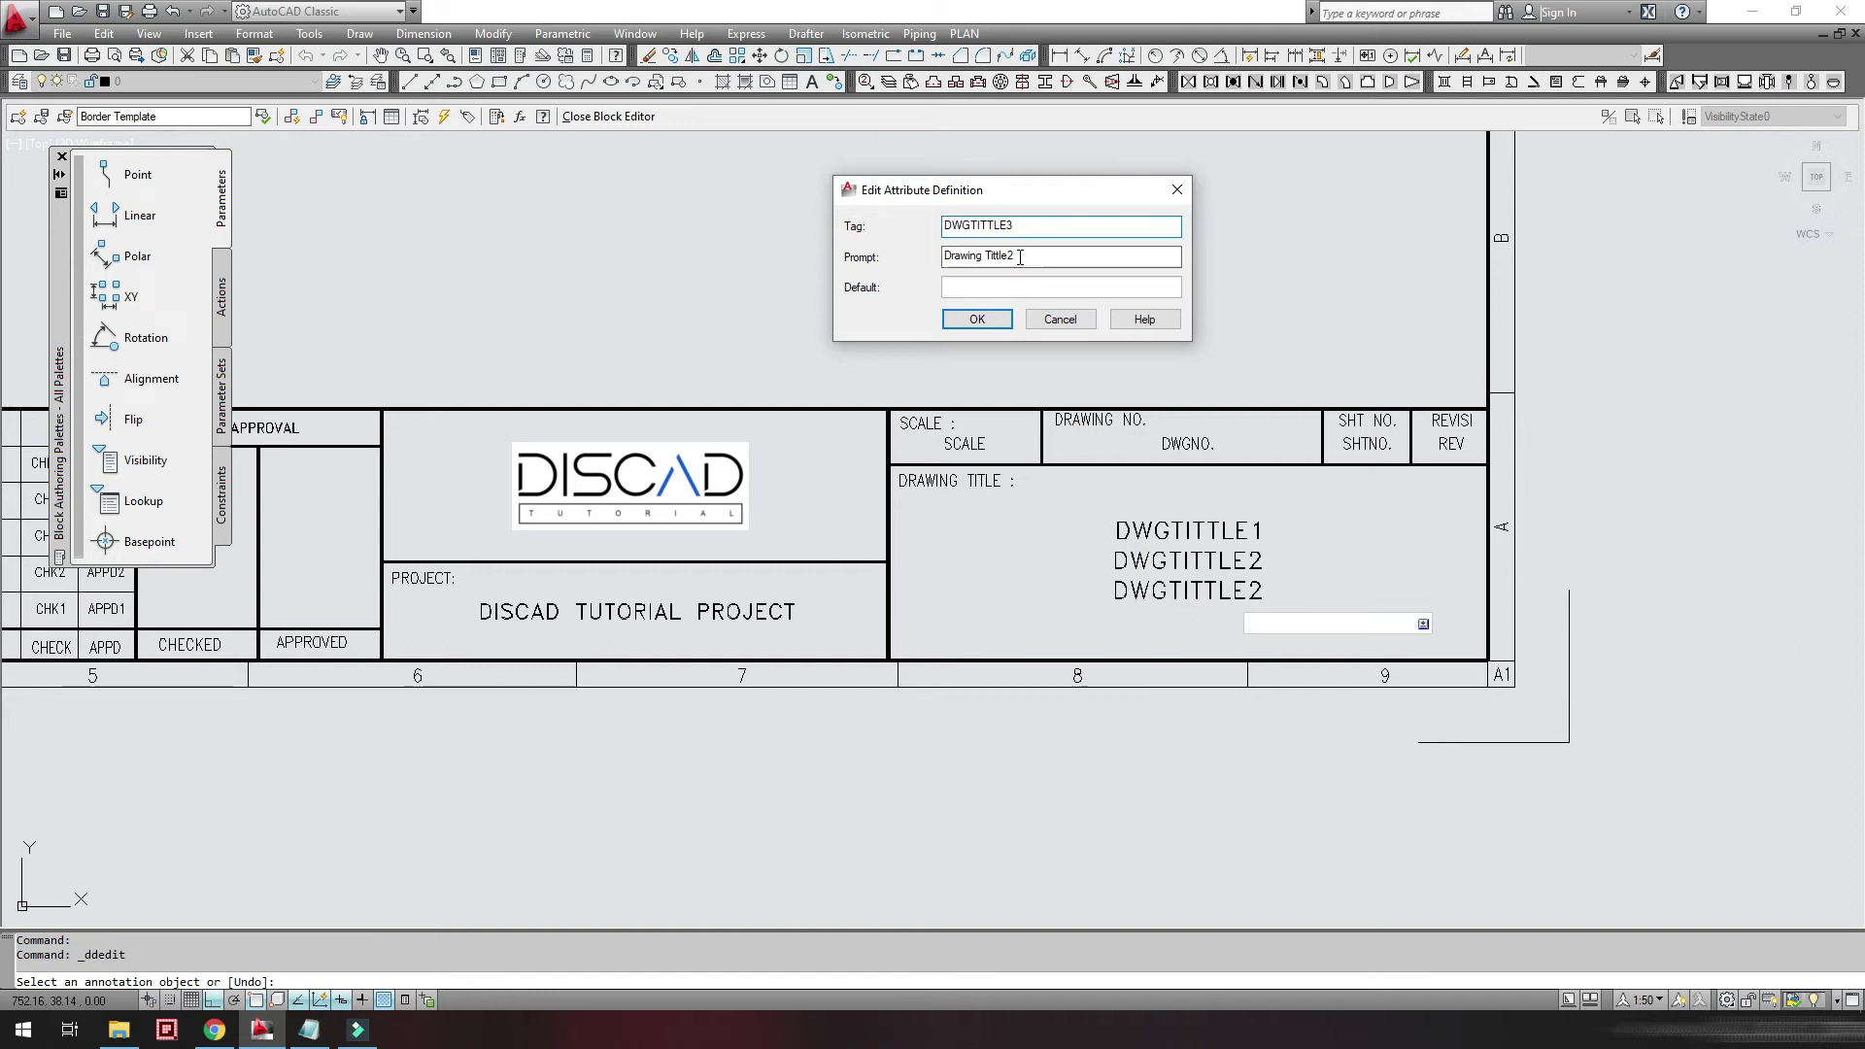
pyautogui.write('3')
pyautogui.click(993, 321)
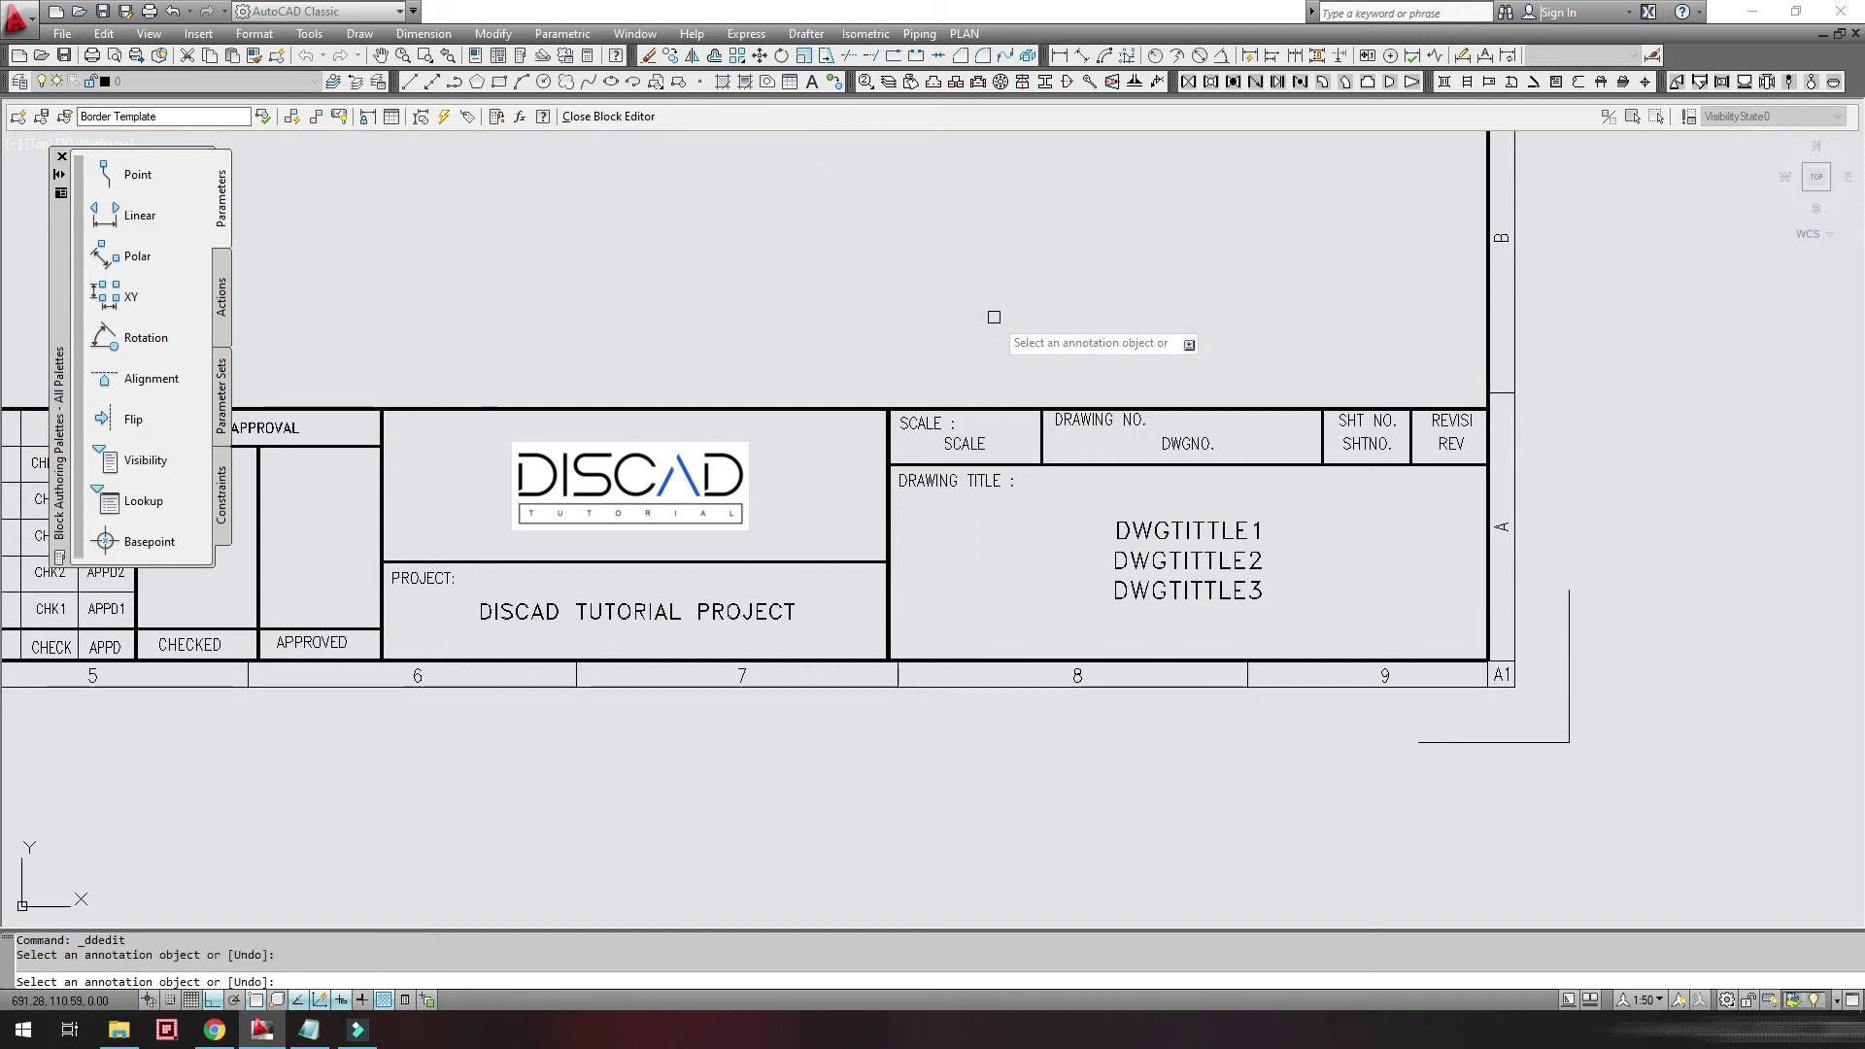
pyautogui.write('u')
pyautogui.press('Return')
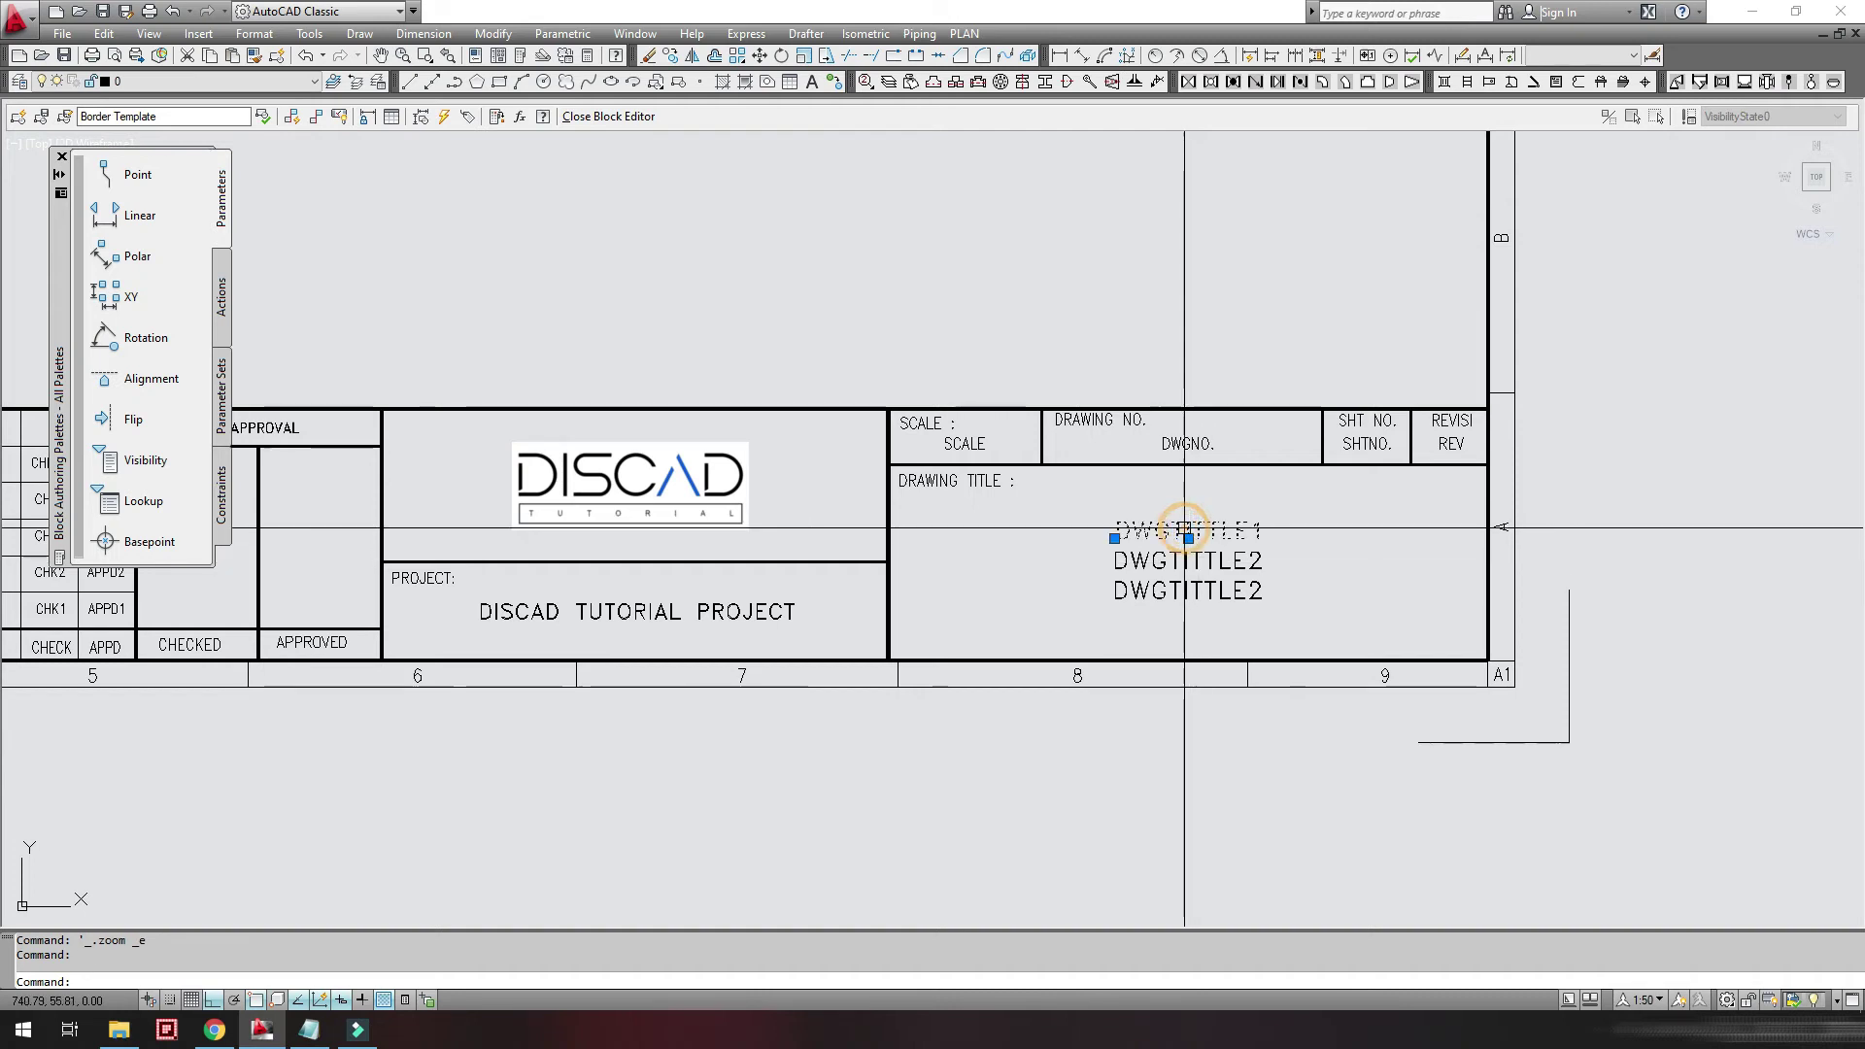
pyautogui.rightClick(1184, 528)
# - Move SCALE to the top of the Border Template attribute order
pyautogui.click(1243, 522)
pyautogui.moveTo(933, 356); pyautogui.dragTo(680, 169)
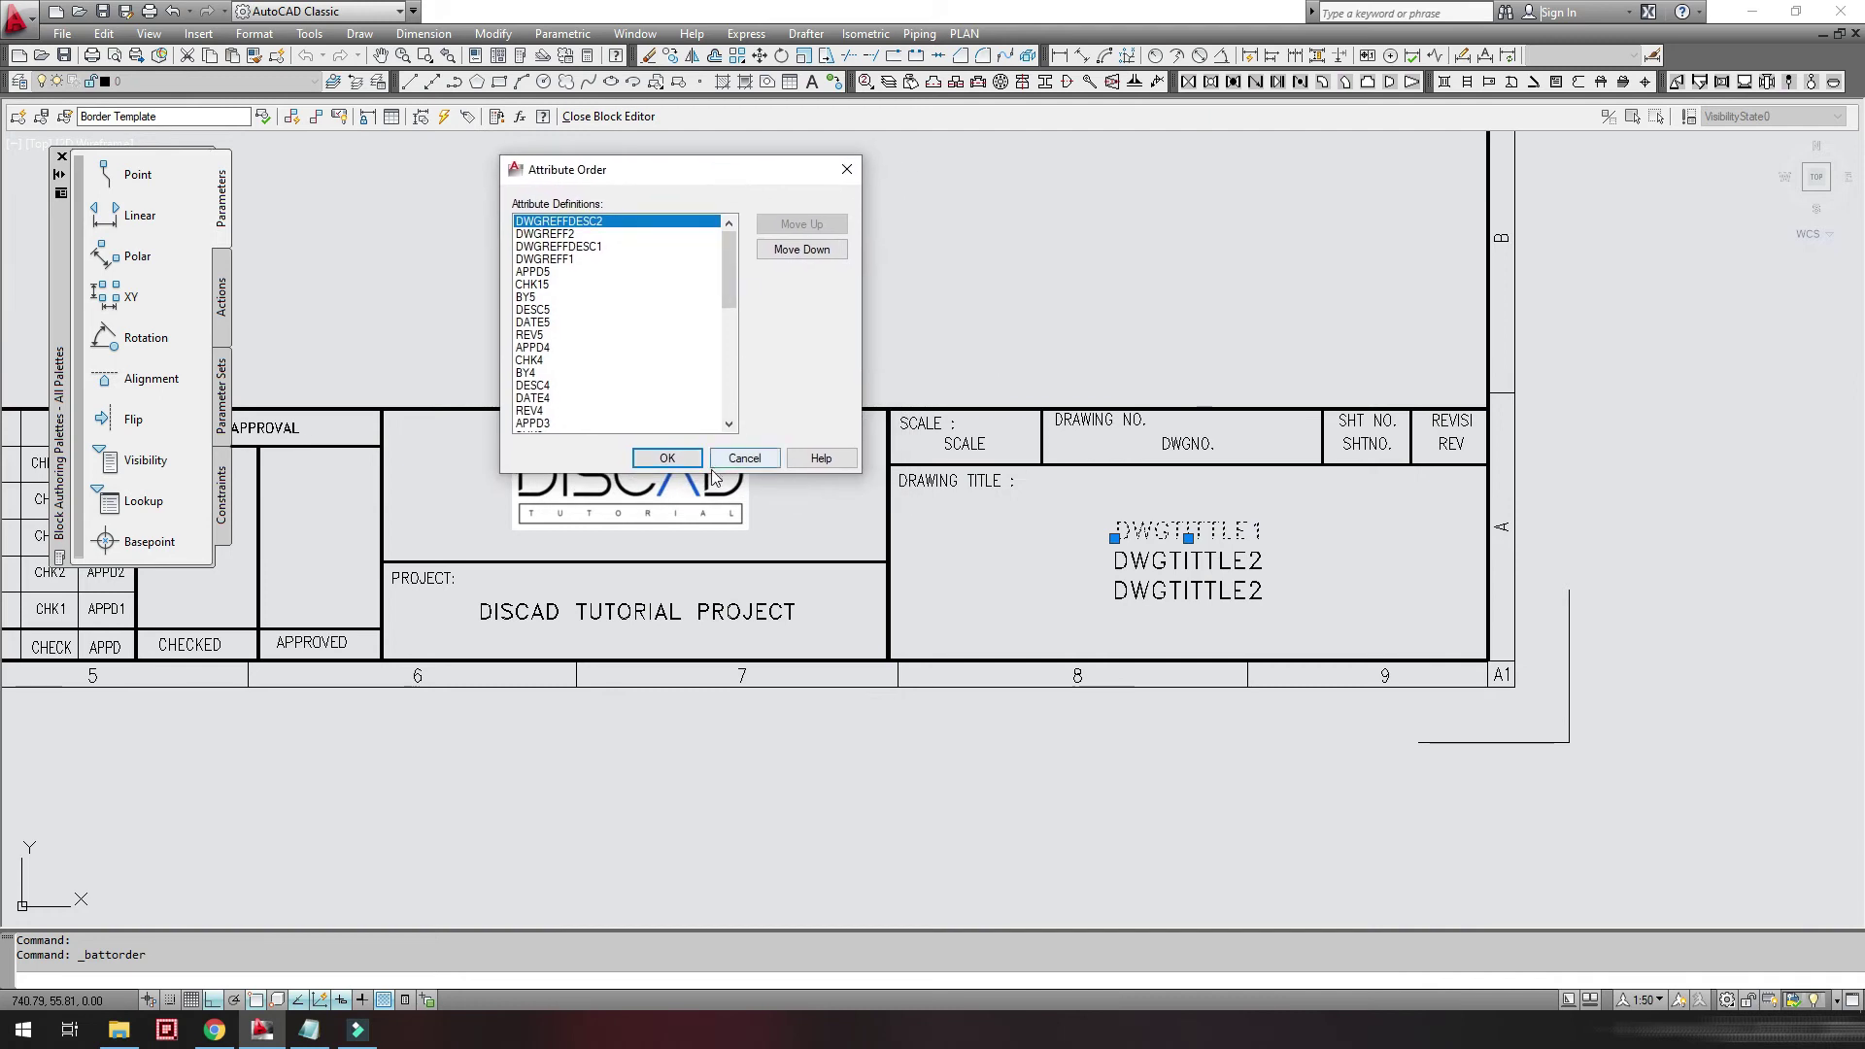
pyautogui.moveTo(709, 474); pyautogui.dragTo(733, 847)
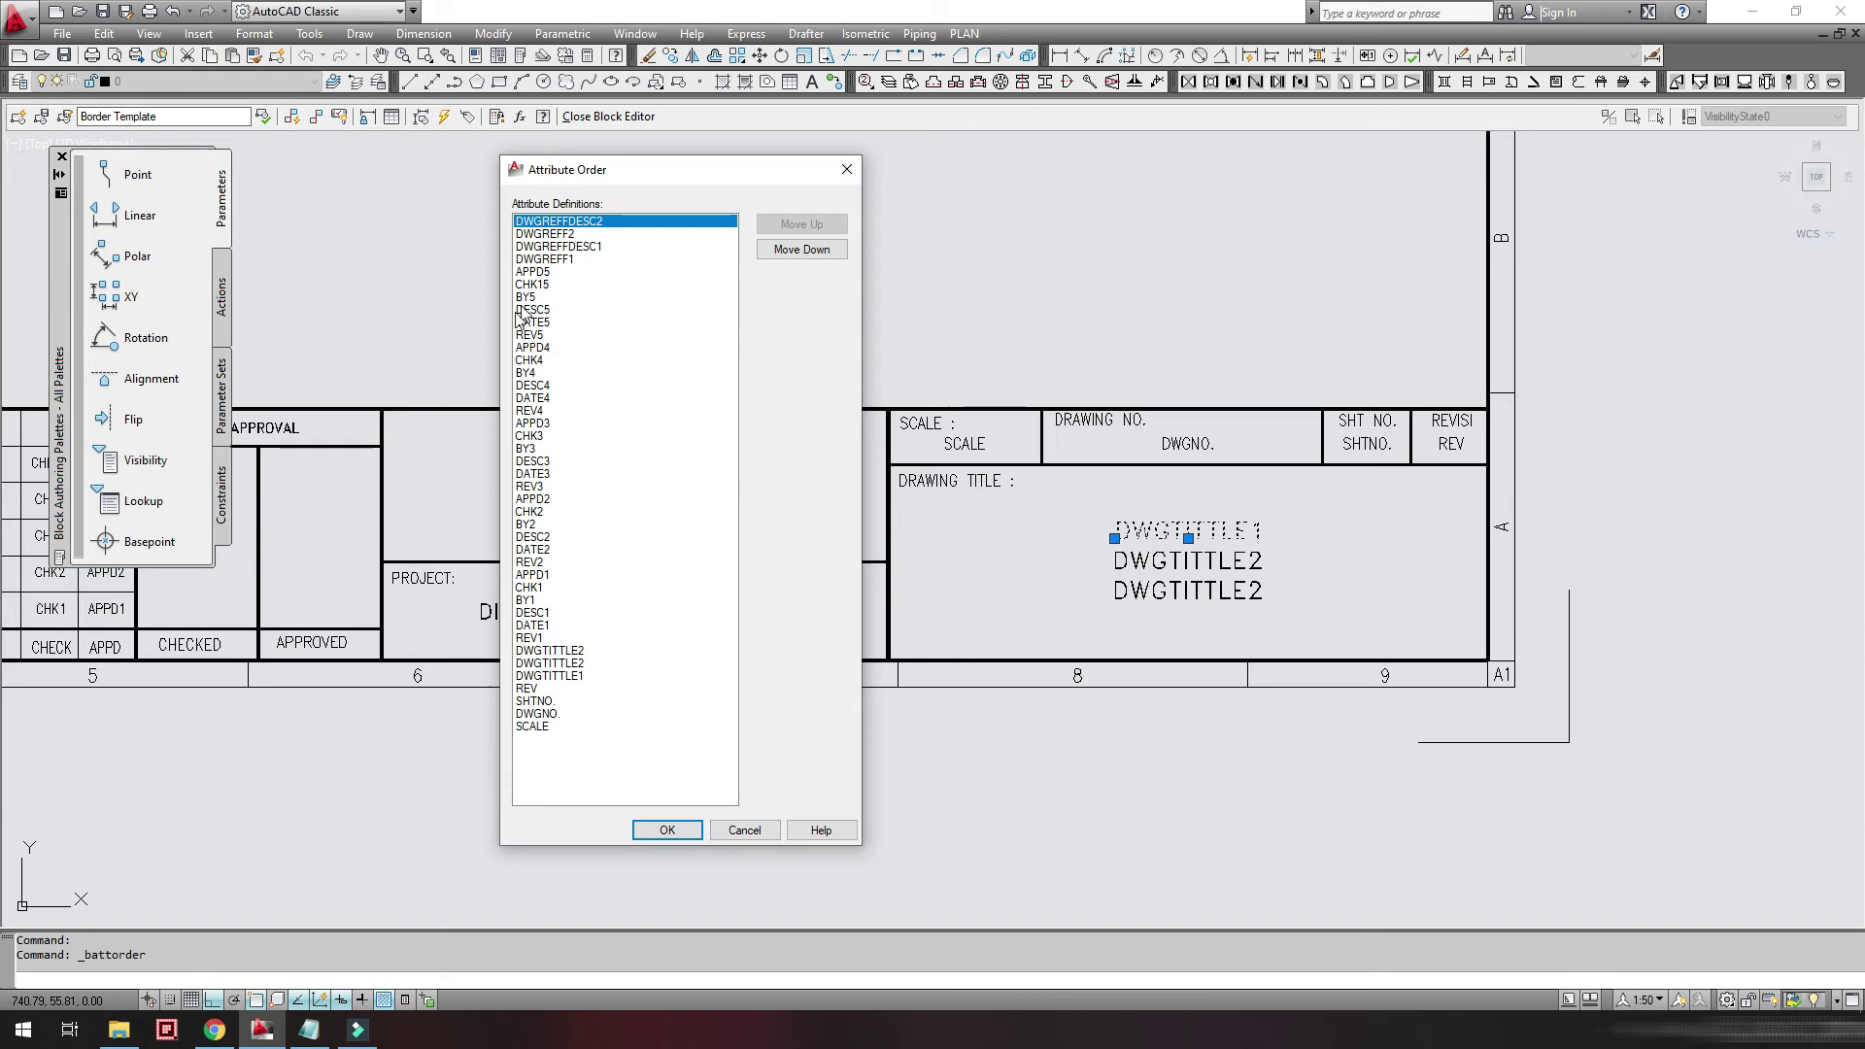
pyautogui.click(547, 728)
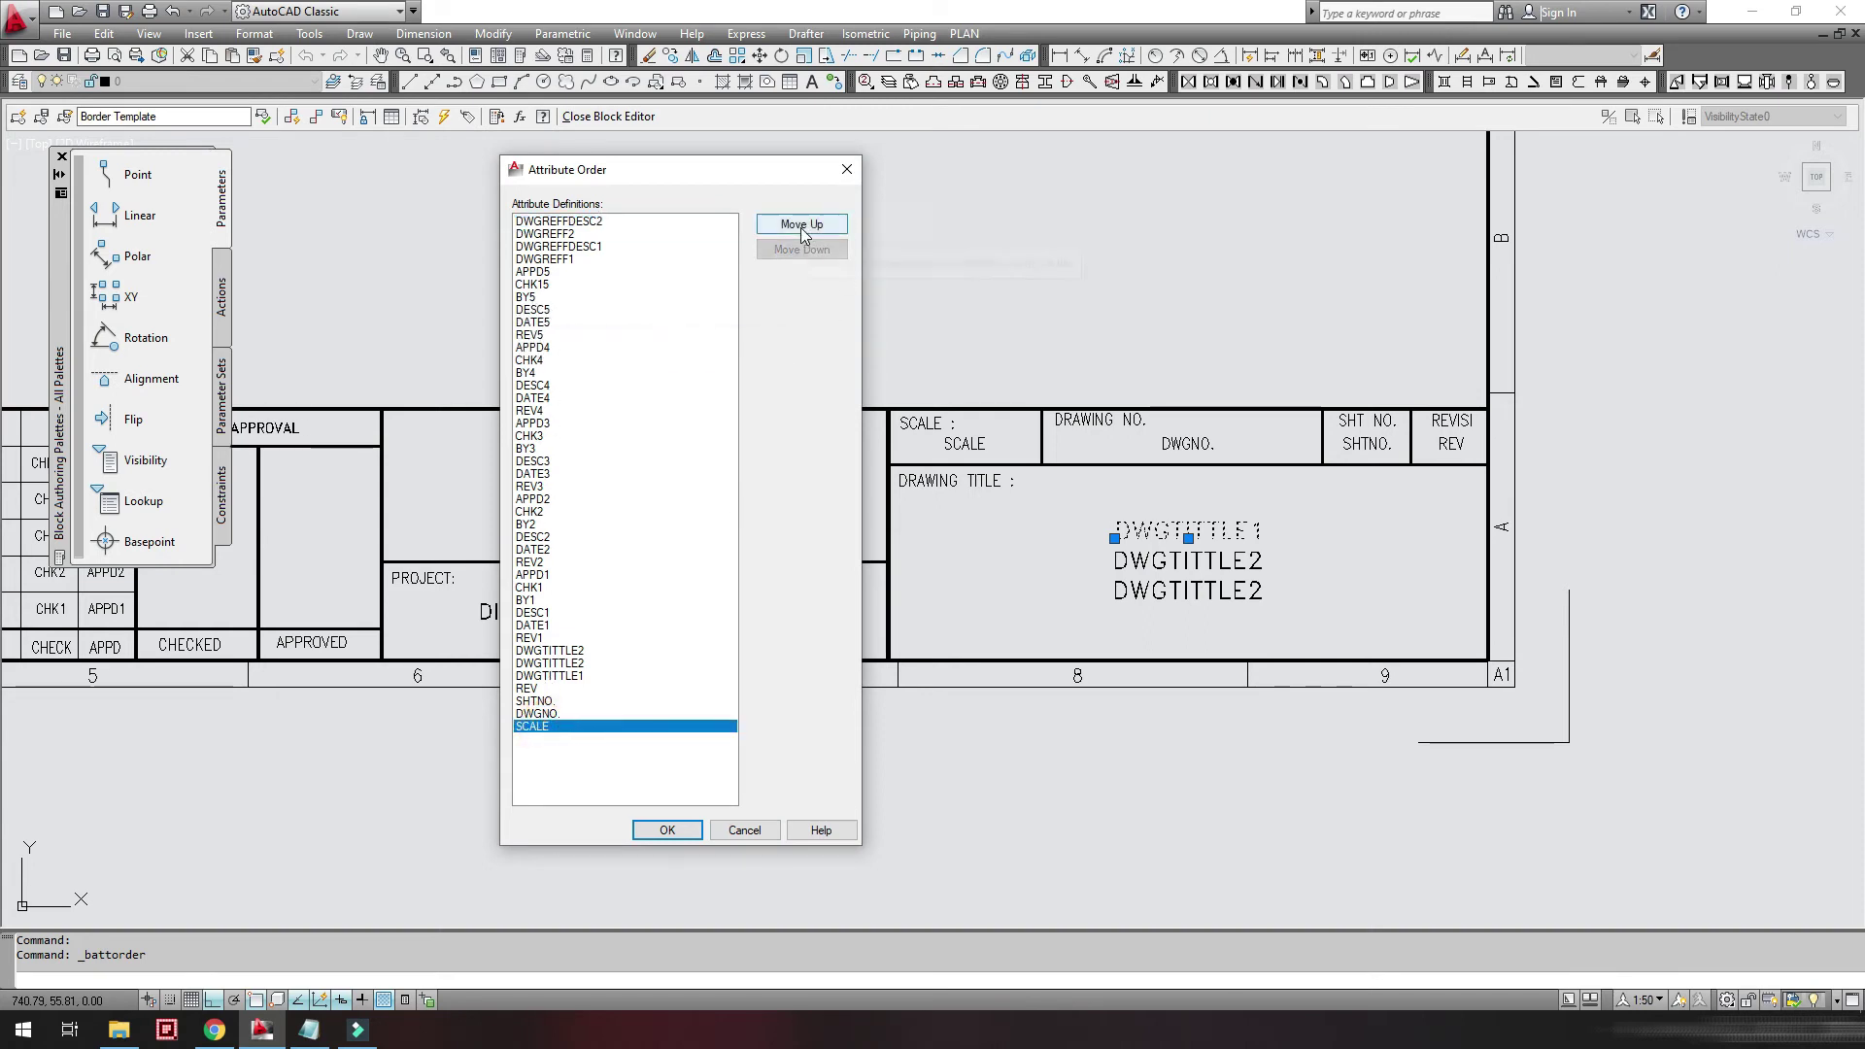
pyautogui.click(801, 225)
pyautogui.click(801, 225)
pyautogui.click(801, 225)
pyautogui.tripleClick(802, 226)
pyautogui.tripleClick(801, 225)
pyautogui.tripleClick(802, 226)
pyautogui.doubleClick(801, 225)
pyautogui.tripleClick(802, 226)
pyautogui.tripleClick(801, 225)
pyautogui.doubleClick(802, 226)
pyautogui.tripleClick(801, 225)
pyautogui.doubleClick(802, 226)
pyautogui.click(802, 225)
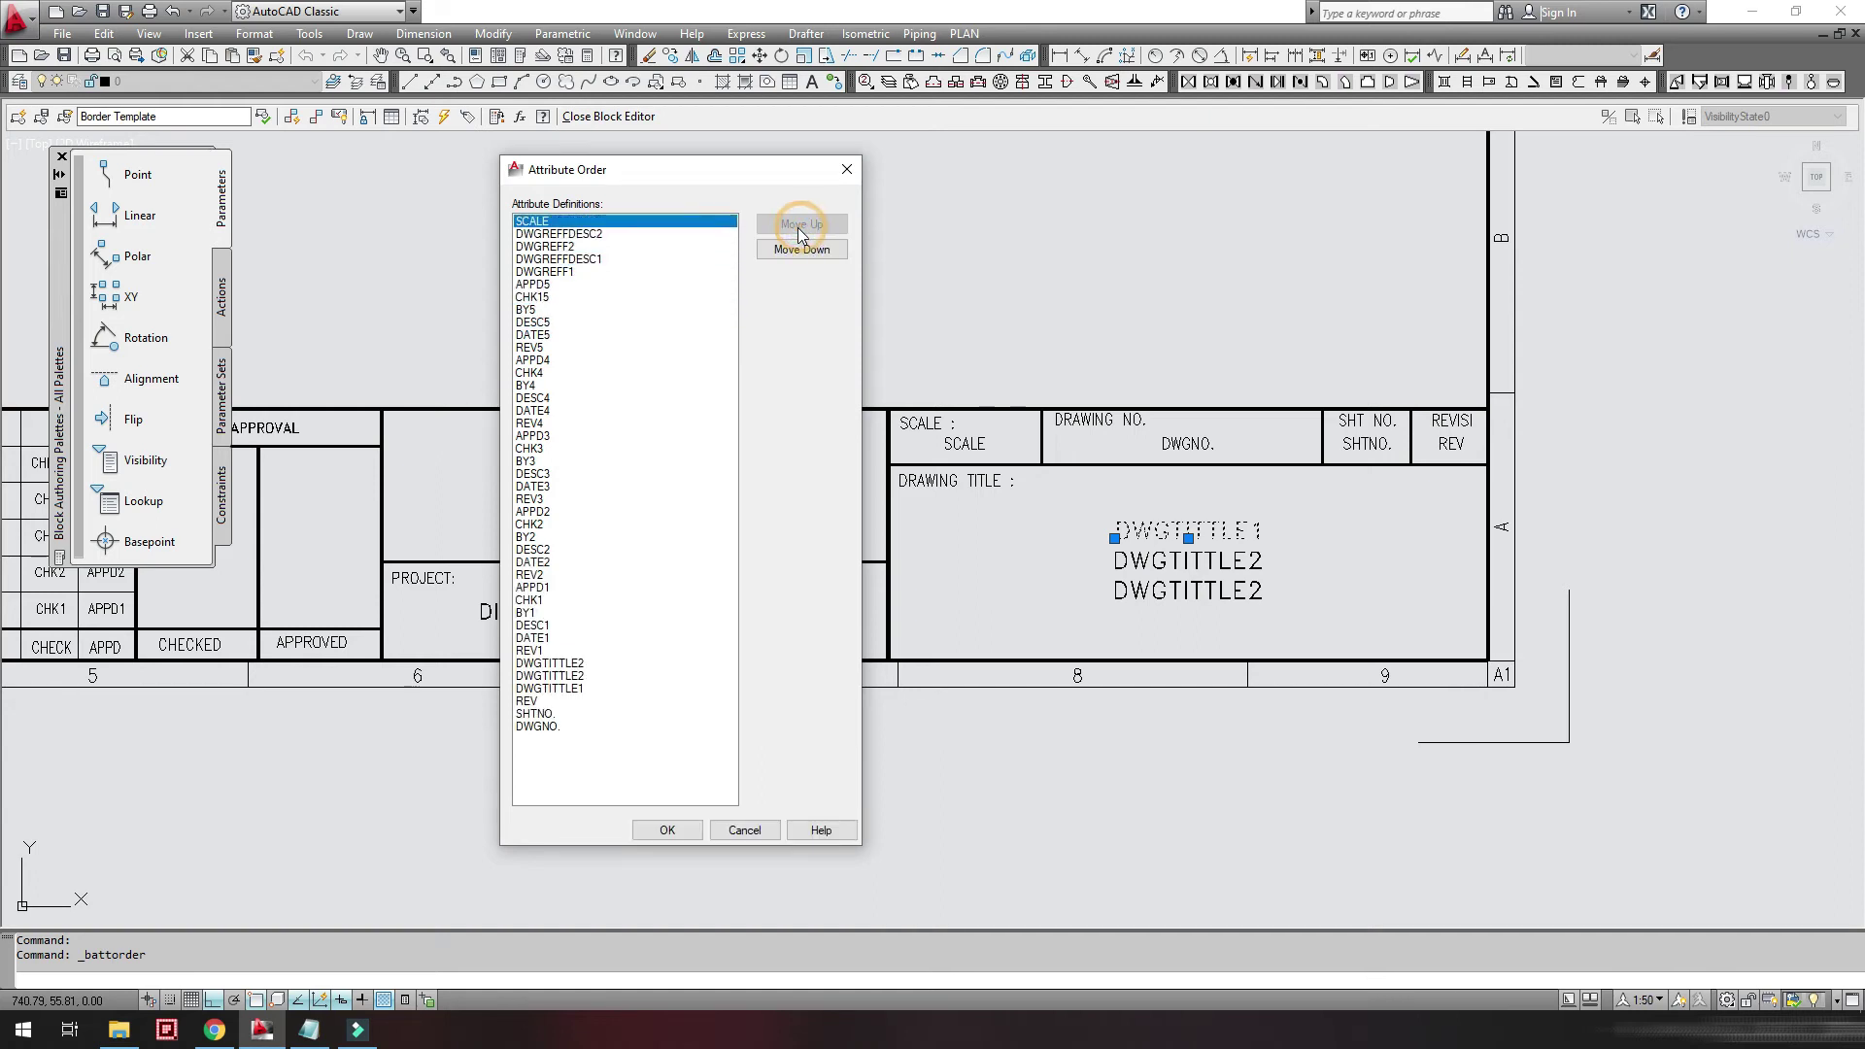
# - Place DWGNO. and REV directly below SCALE in the attribute order
pyautogui.click(539, 727)
pyautogui.click(540, 714)
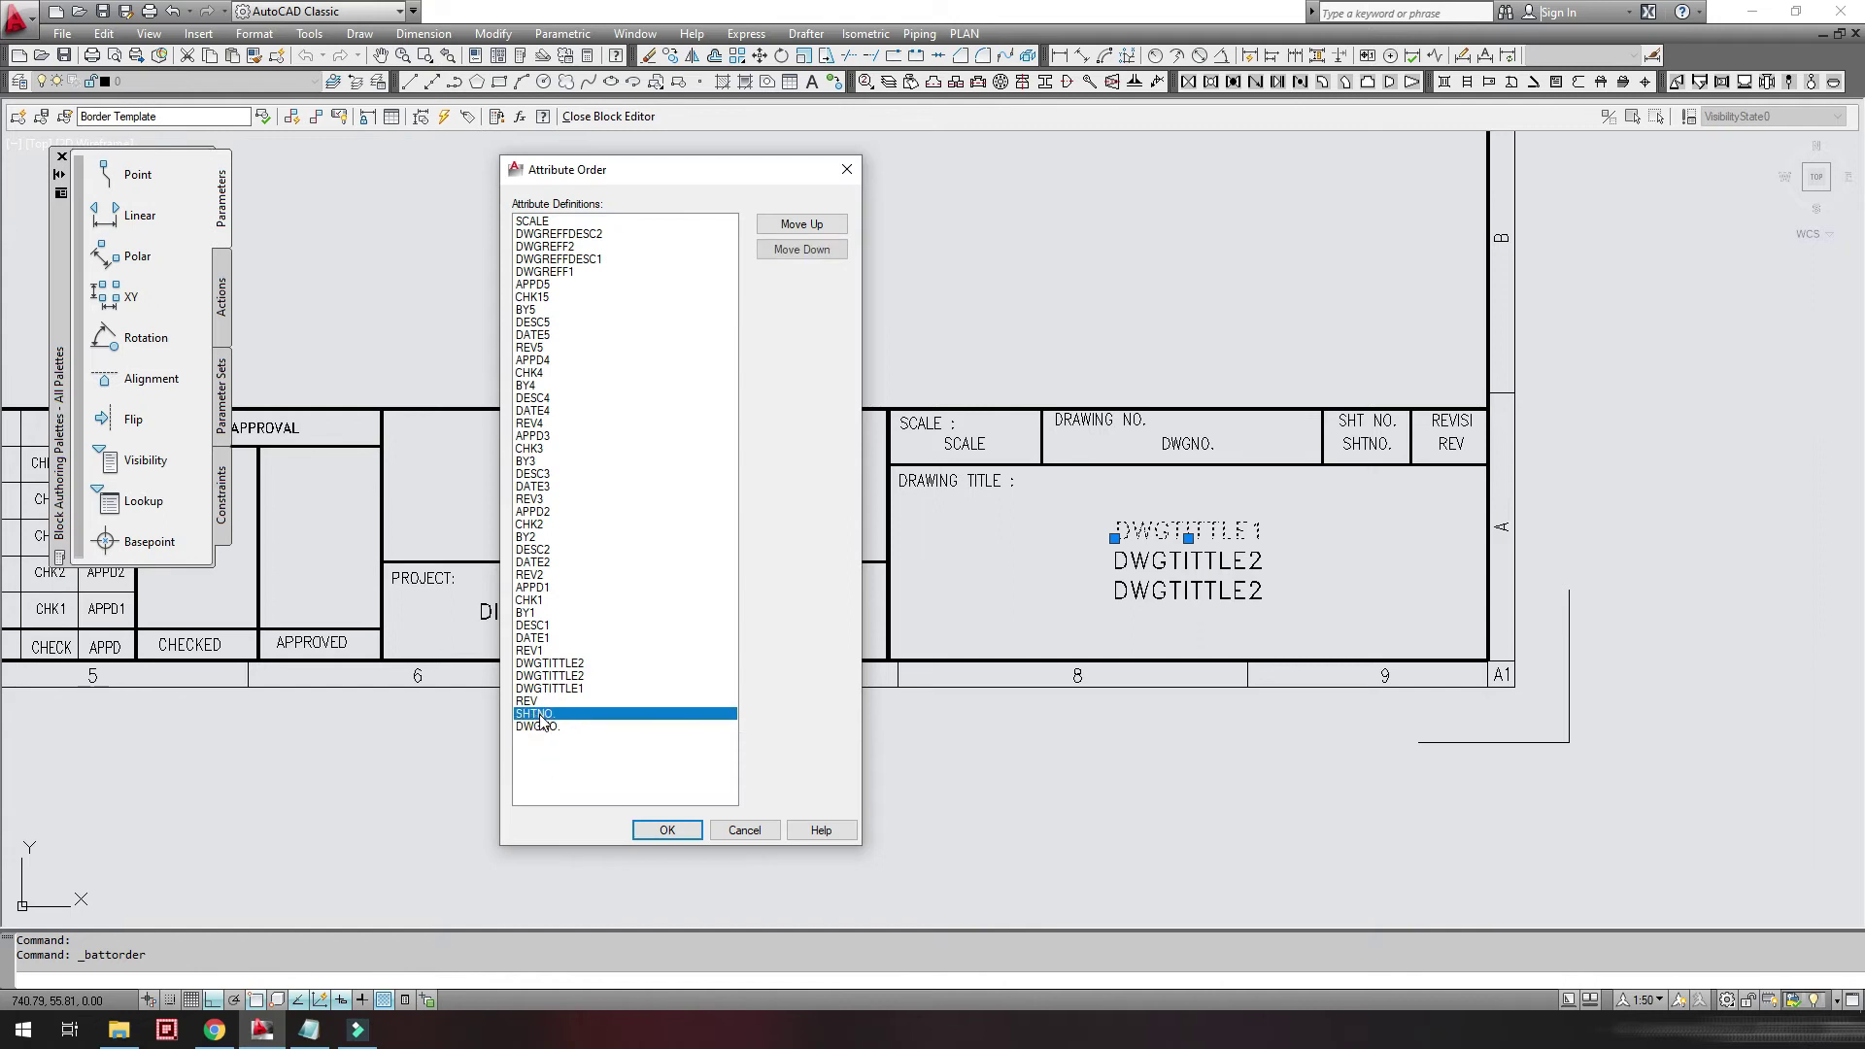
pyautogui.click(802, 225)
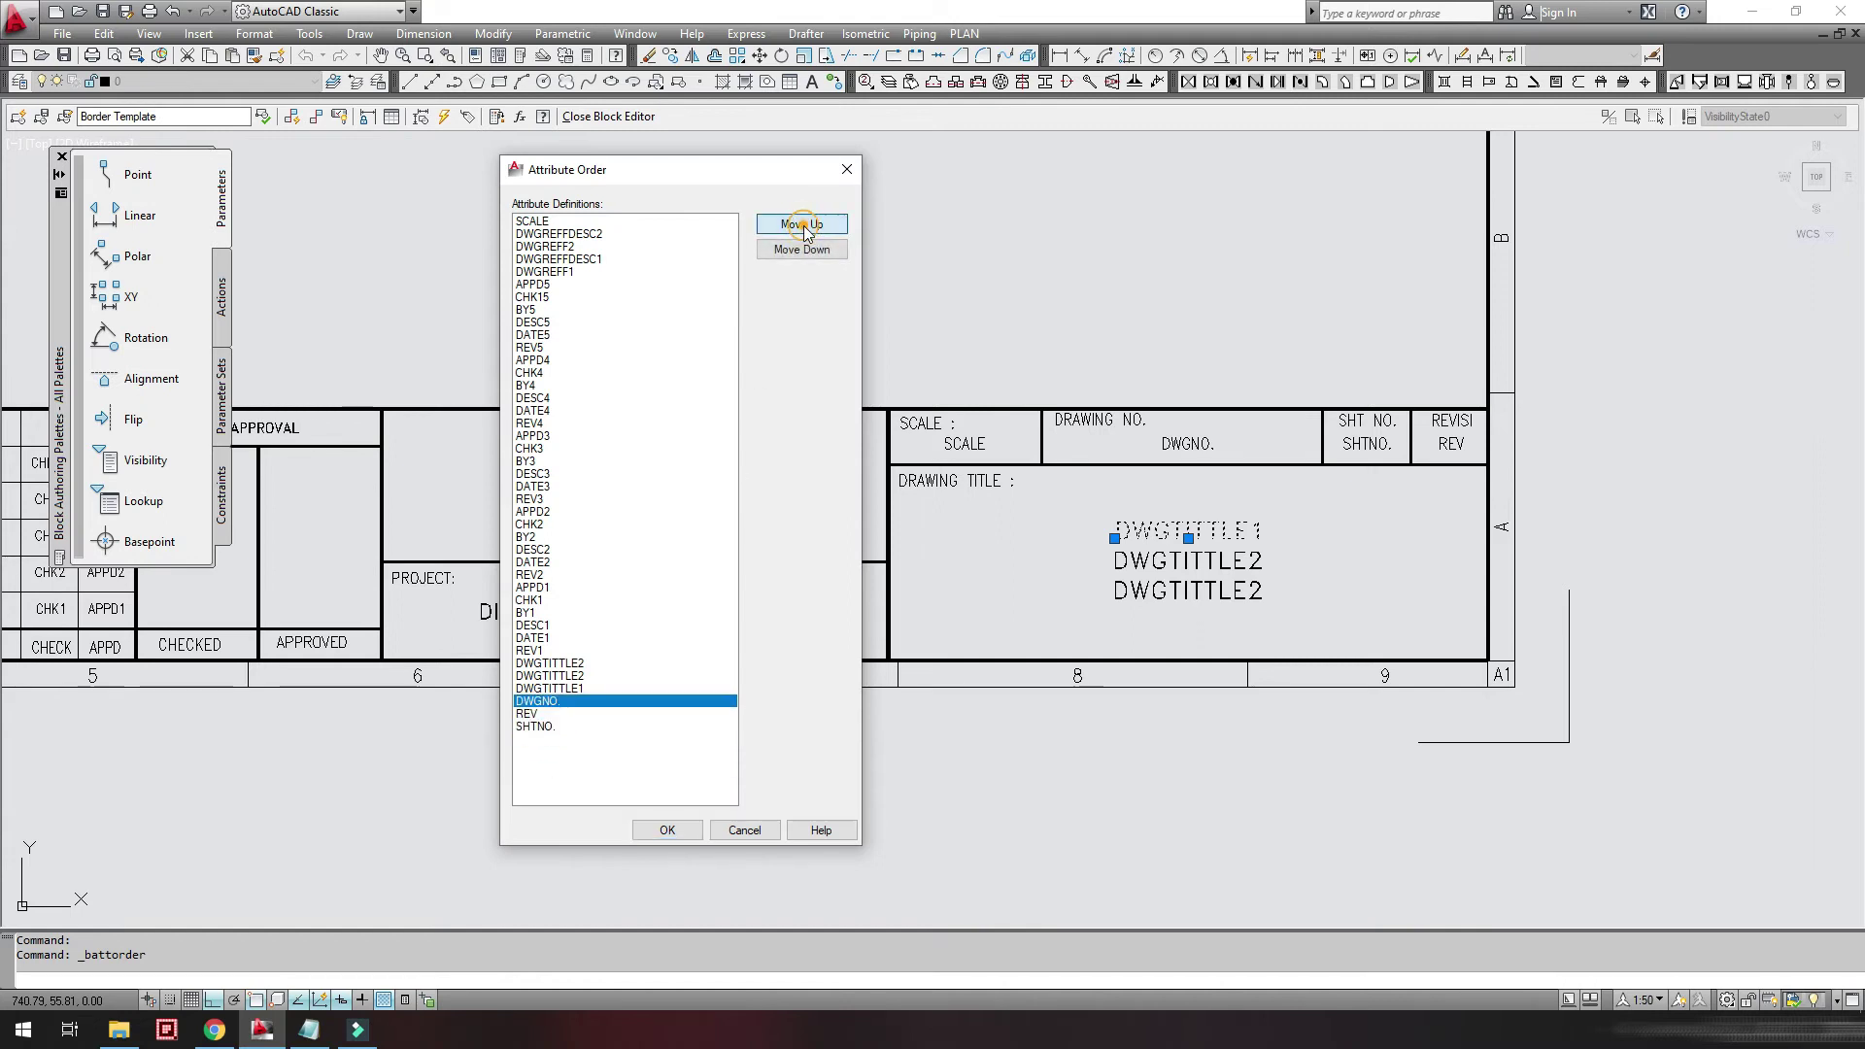
pyautogui.click(801, 226)
pyautogui.click(797, 231)
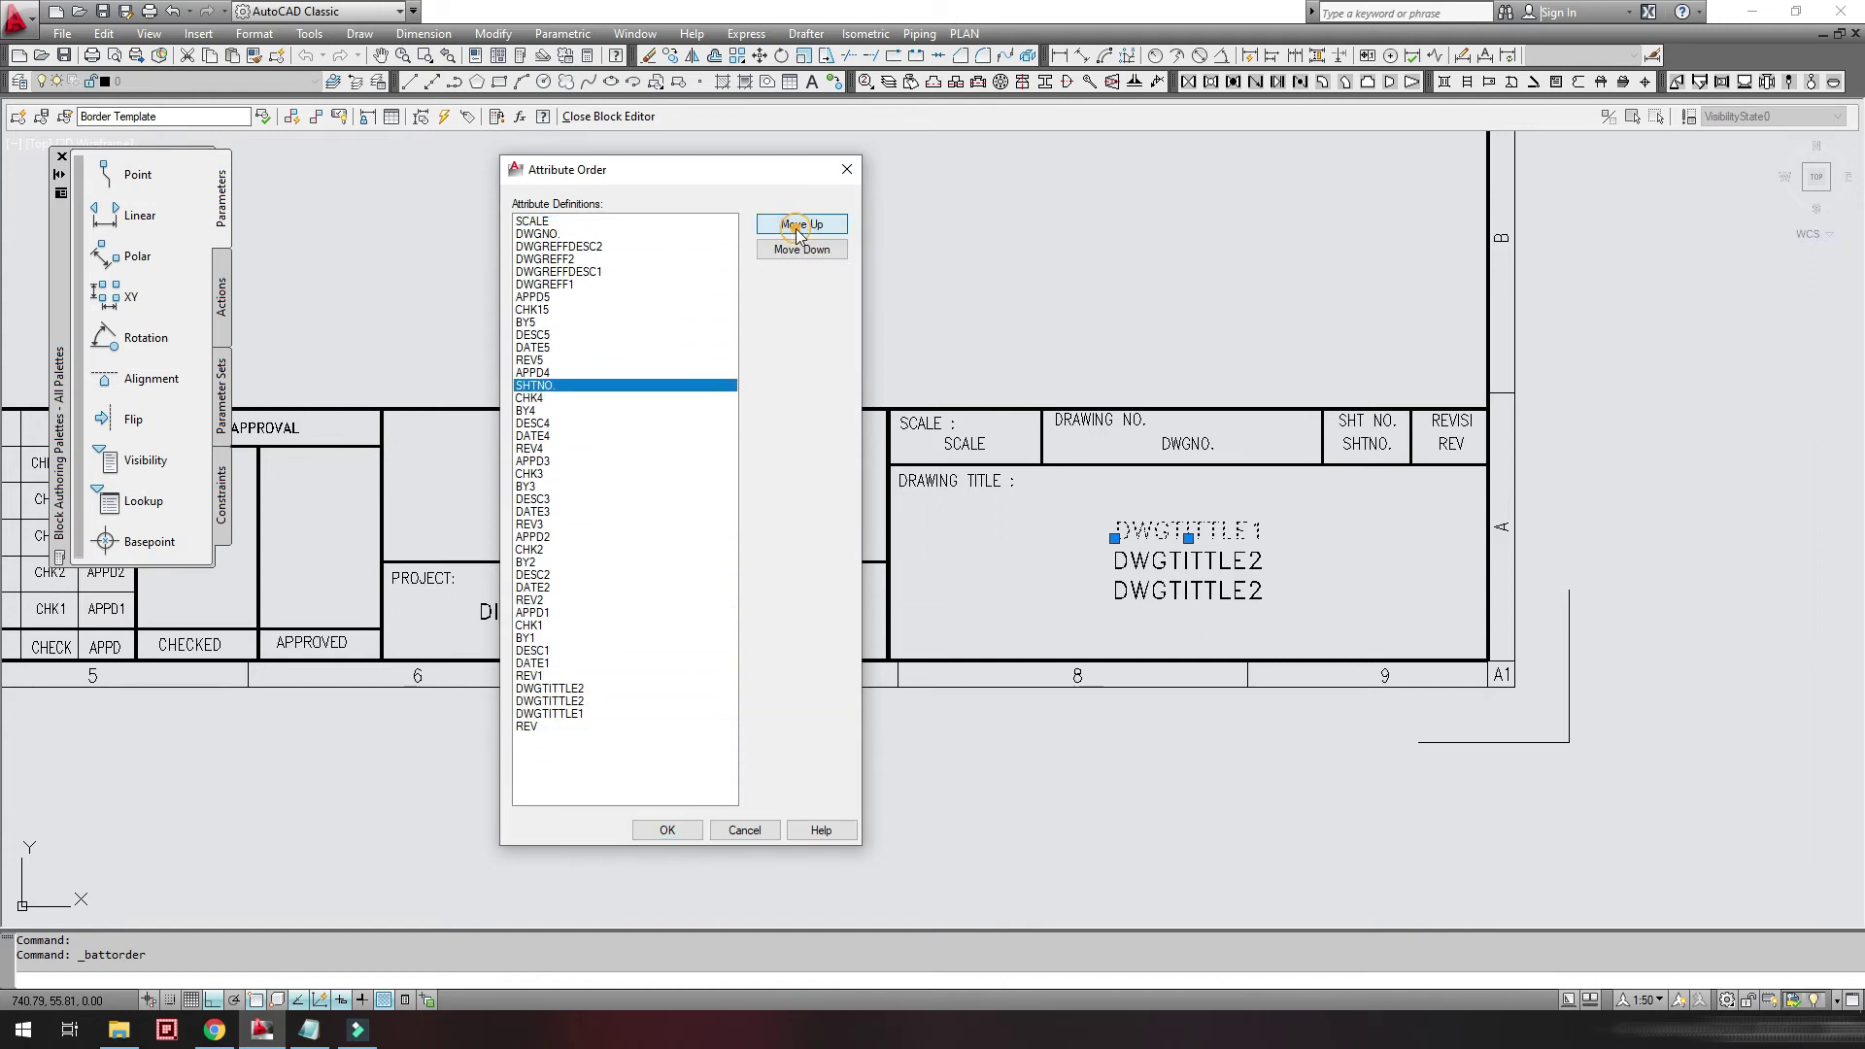
pyautogui.click(529, 725)
pyautogui.click(785, 224)
# - Move DWGTITTLE1, DWGTITTLE2 and DWGTITTLE3 up next and apply the new order
pyautogui.click(549, 725)
pyautogui.click(799, 224)
pyautogui.click(550, 726)
pyautogui.click(793, 233)
pyautogui.click(549, 725)
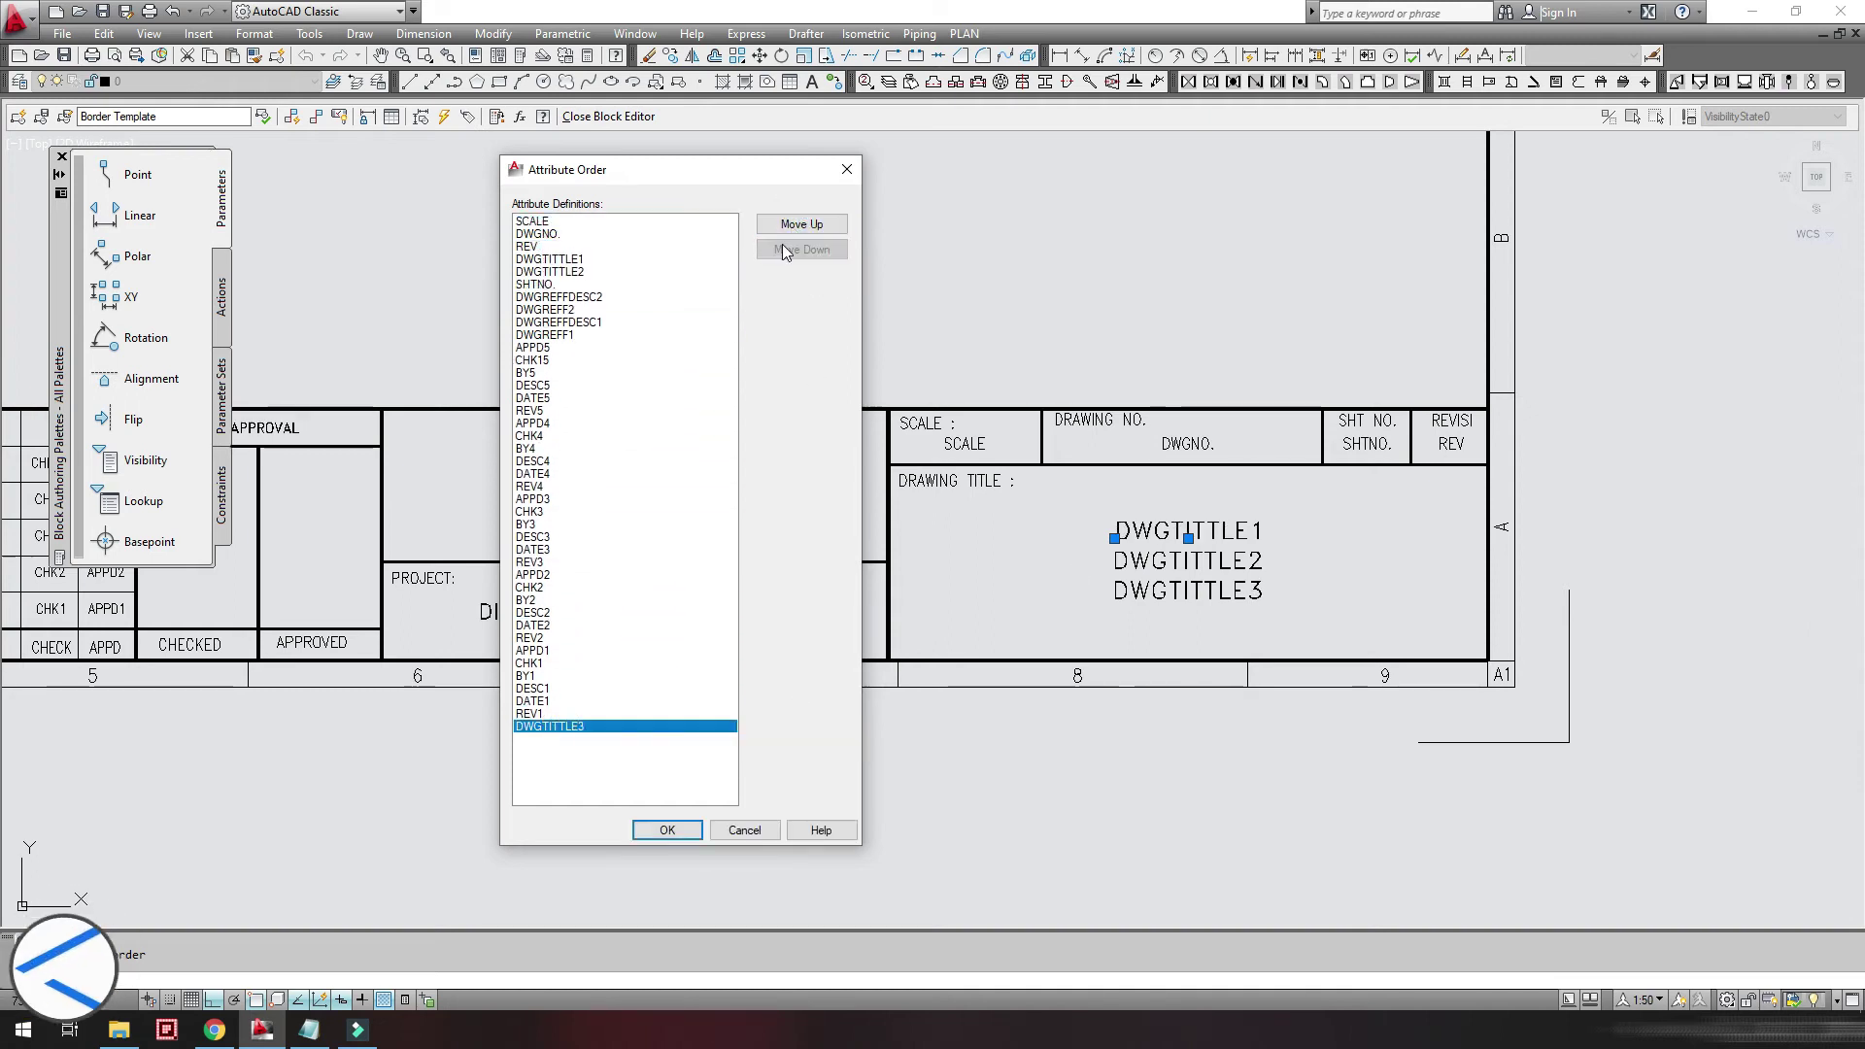
pyautogui.click(800, 224)
pyautogui.click(799, 224)
pyautogui.click(1315, 879)
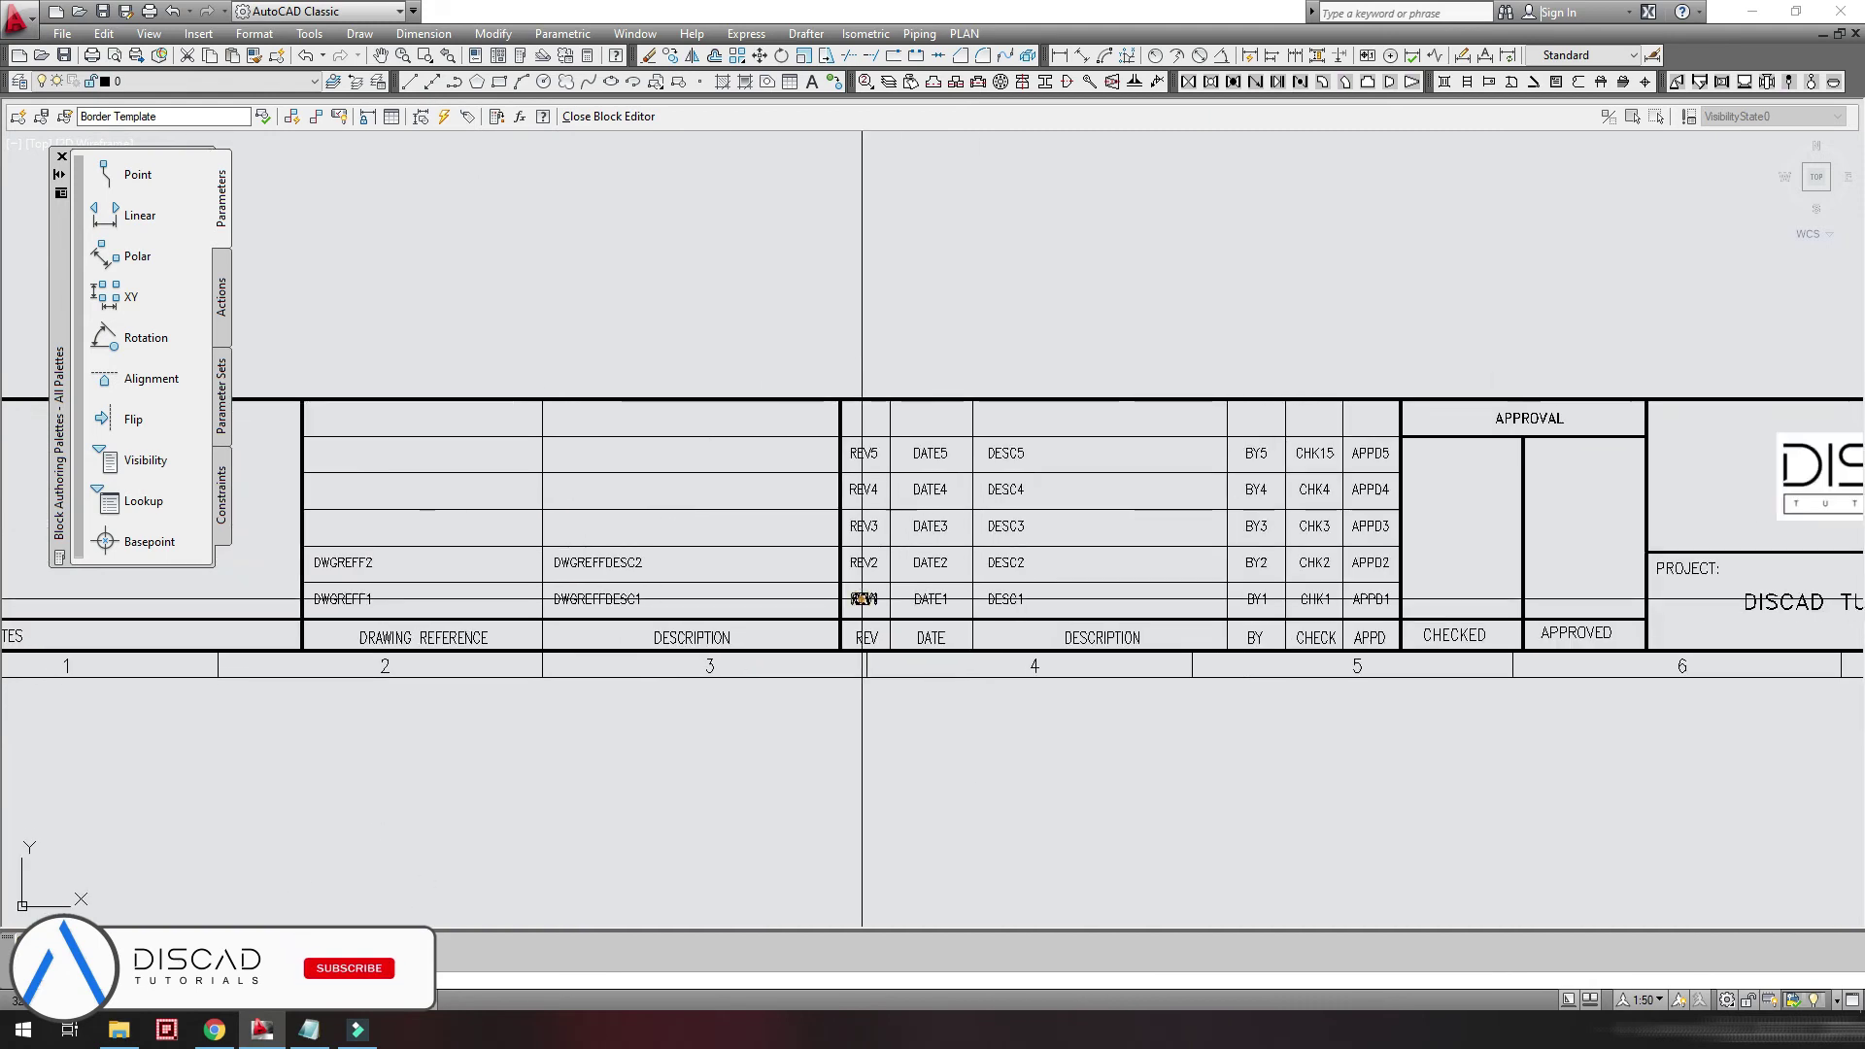
# - Order revision row 1 attributes: REV1, DATE1, DESC1, BY1, CHK1, APPD1
pyautogui.click(447, 454)
pyautogui.click(628, 173)
pyautogui.click(358, 675)
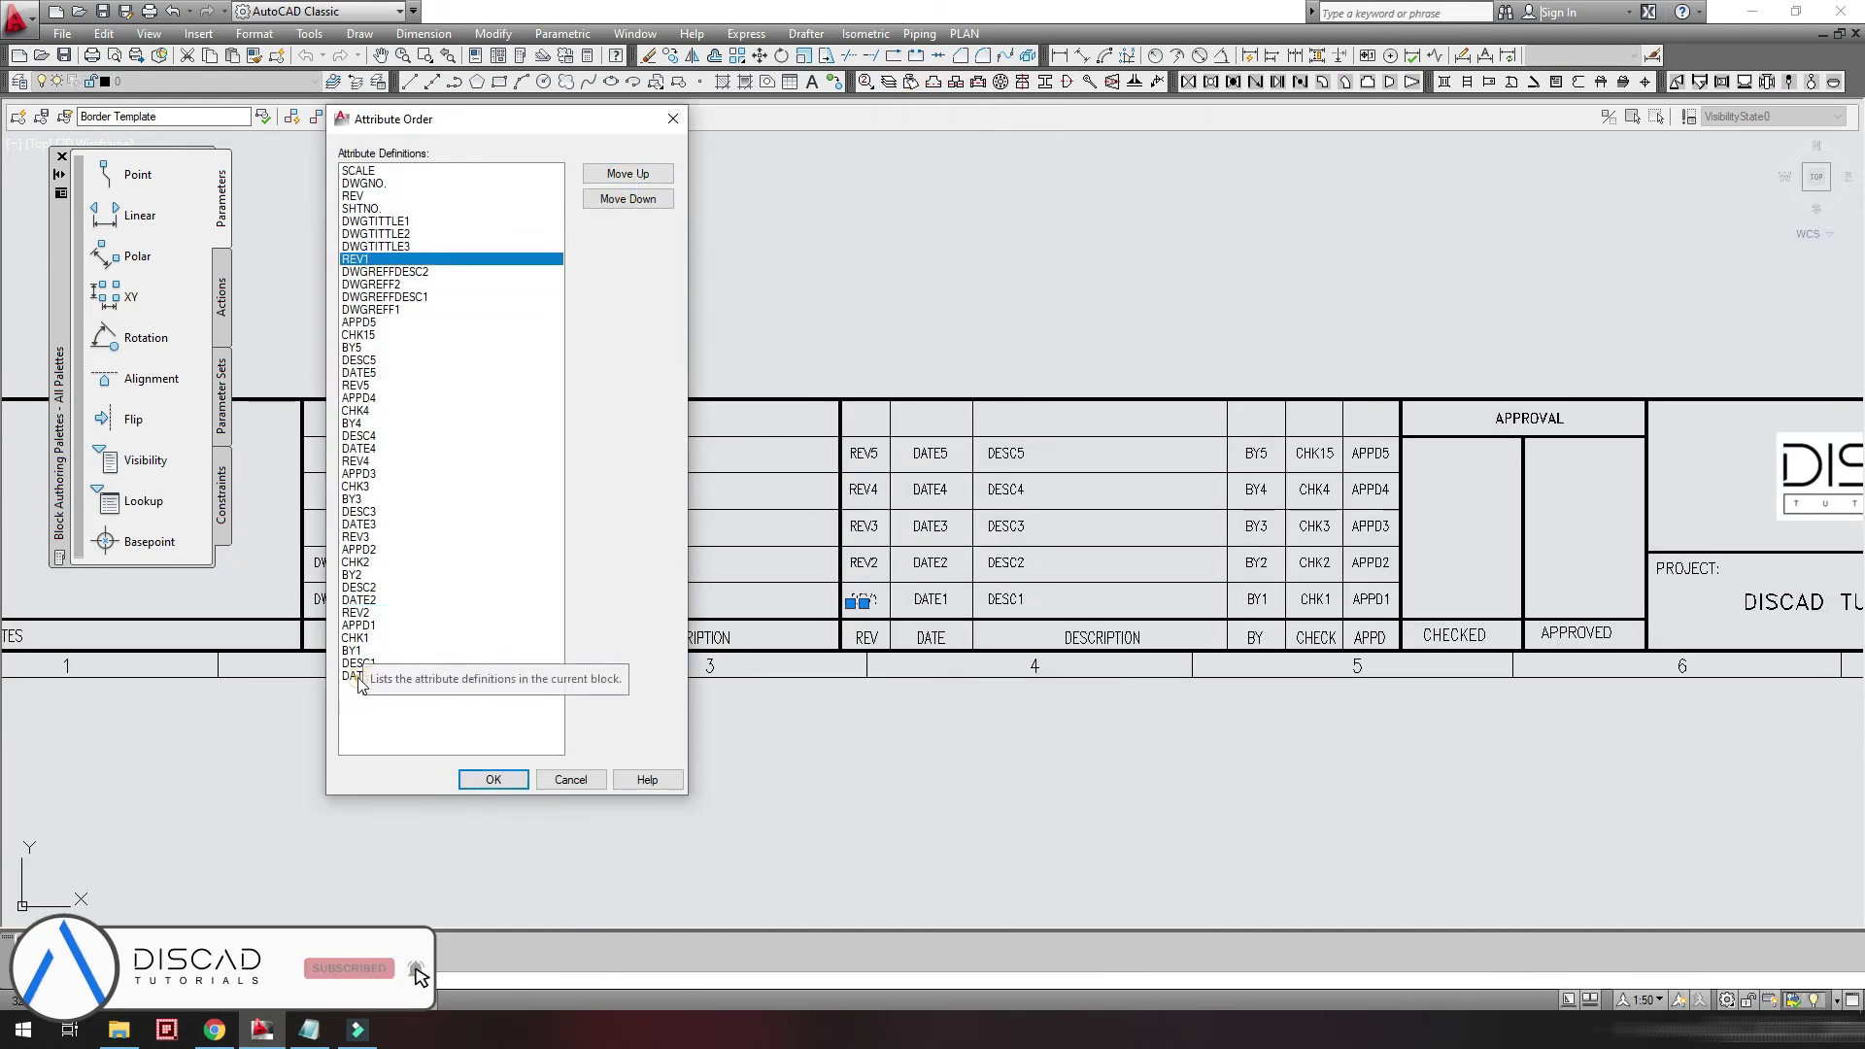
pyautogui.click(628, 173)
pyautogui.click(359, 675)
pyautogui.click(627, 173)
pyautogui.click(359, 675)
pyautogui.click(628, 172)
pyautogui.click(358, 675)
pyautogui.click(627, 173)
pyautogui.click(627, 173)
pyautogui.click(359, 675)
pyautogui.click(627, 173)
# - Order revision row 2 attributes REV2, DATE2, DESC2, BY2, CHK2, APPD2 below row 1
pyautogui.click(359, 675)
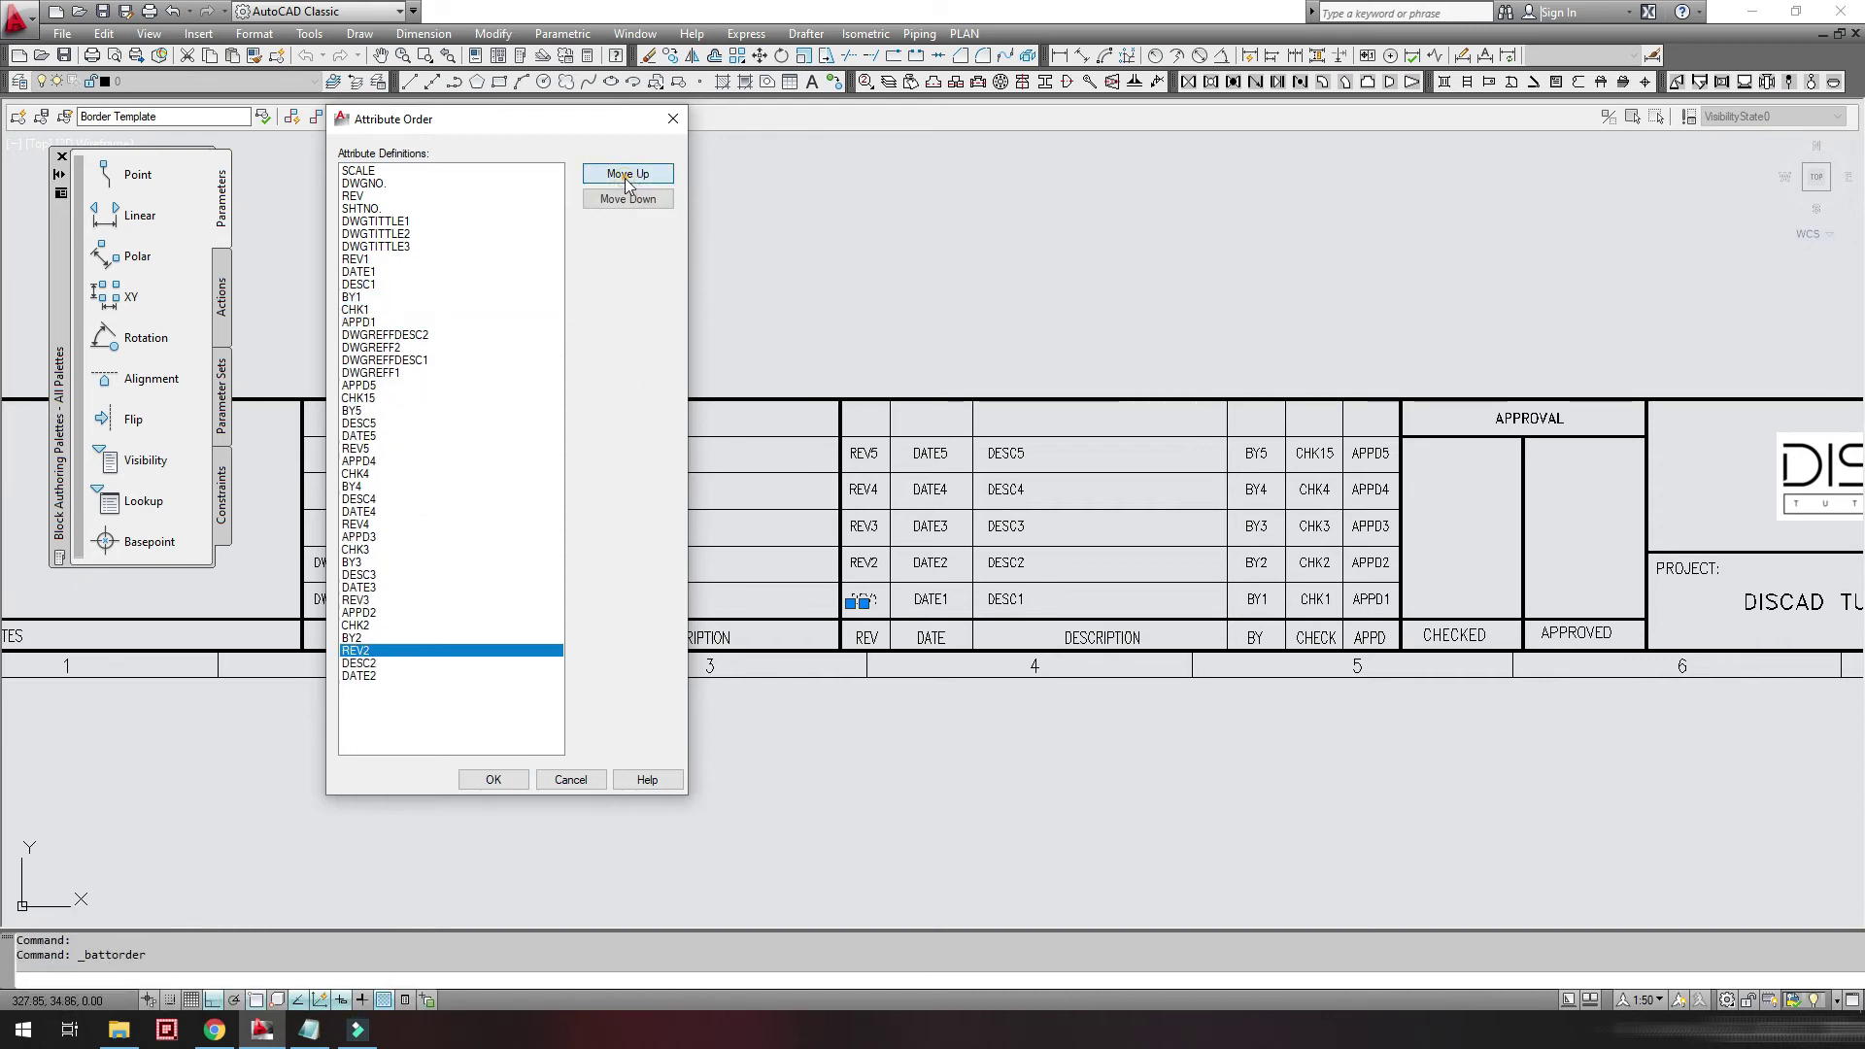
pyautogui.click(627, 173)
pyautogui.click(358, 675)
pyautogui.click(628, 173)
pyautogui.click(358, 675)
pyautogui.click(627, 173)
pyautogui.click(358, 675)
pyautogui.click(628, 173)
pyautogui.click(358, 675)
pyautogui.click(627, 172)
pyautogui.click(358, 675)
pyautogui.click(627, 173)
pyautogui.click(359, 675)
# - Order revision rows 3 to 5, ending with CHK5 and APPD5
pyautogui.click(628, 173)
pyautogui.click(359, 675)
pyautogui.click(641, 174)
pyautogui.click(359, 675)
pyautogui.click(628, 173)
pyautogui.click(359, 663)
pyautogui.click(627, 173)
pyautogui.click(358, 675)
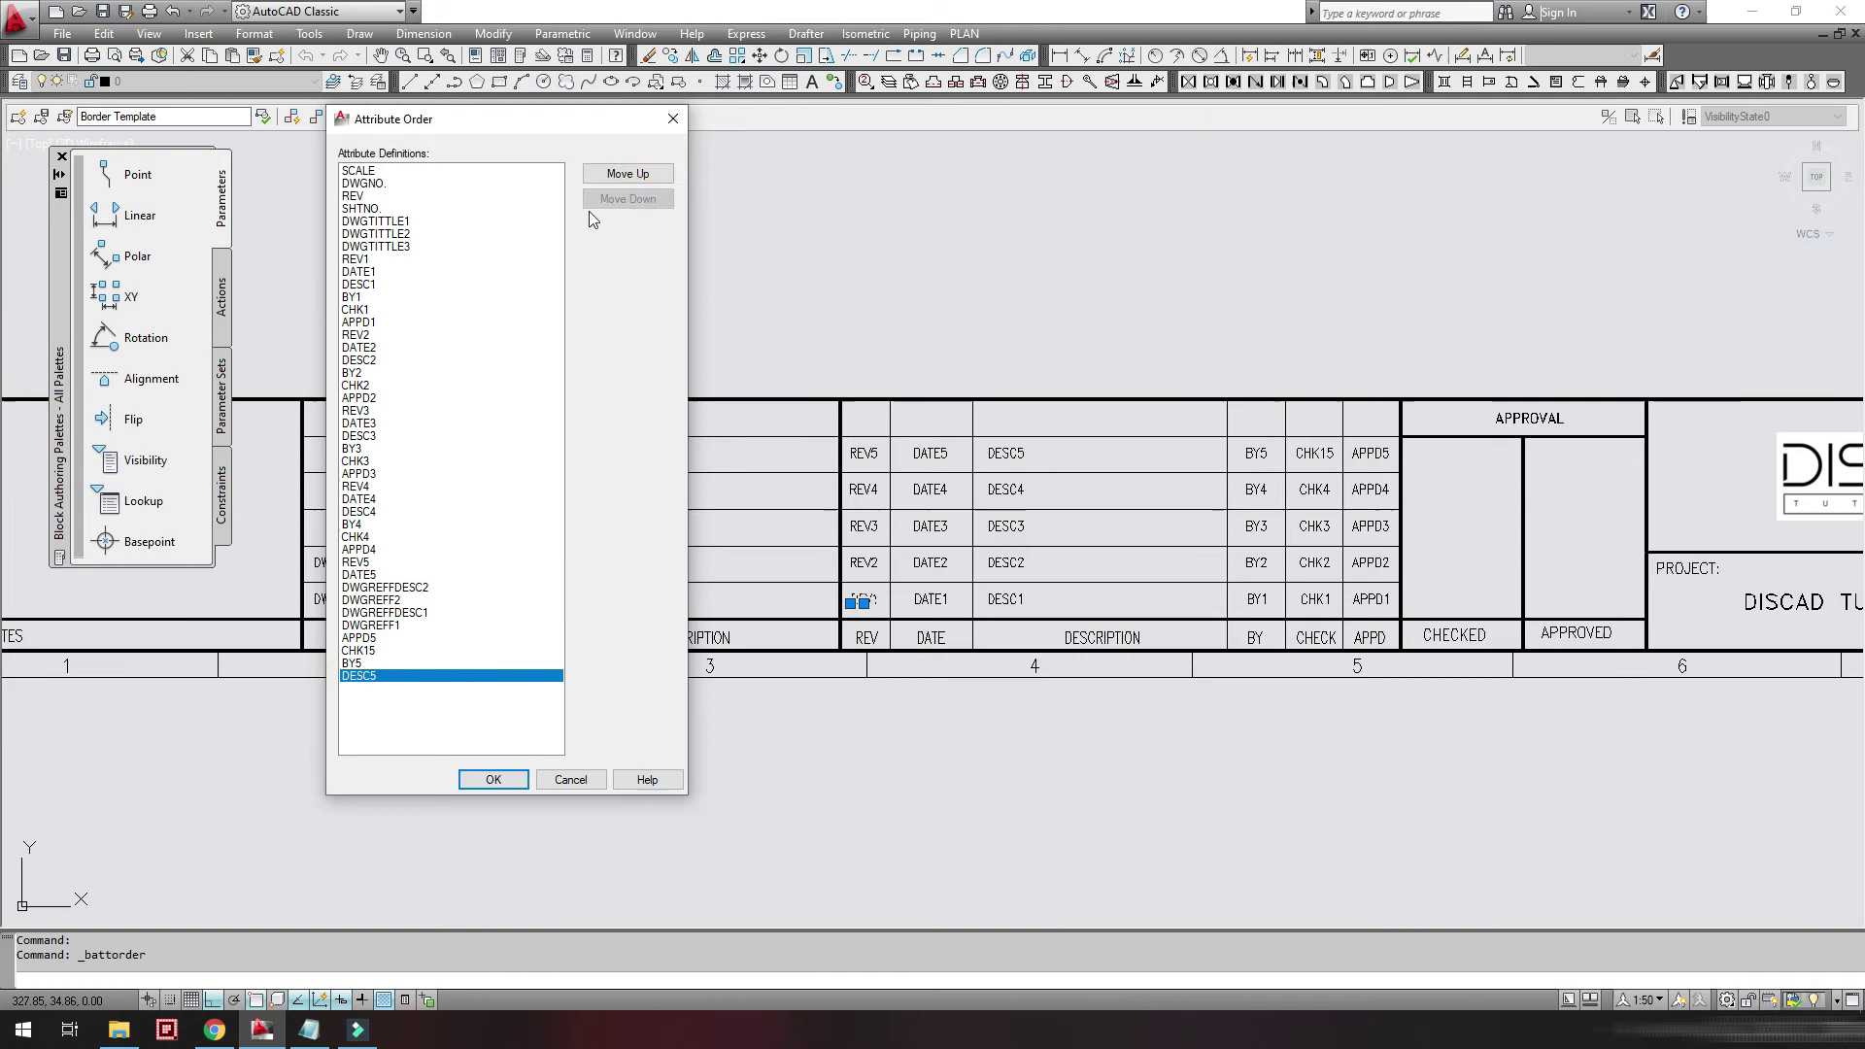
pyautogui.click(355, 675)
pyautogui.click(627, 173)
pyautogui.click(357, 675)
pyautogui.click(628, 173)
# - Place DWGREFF1 after the revision rows, apply the order, and run DDEDIT
pyautogui.click(371, 675)
pyautogui.click(640, 175)
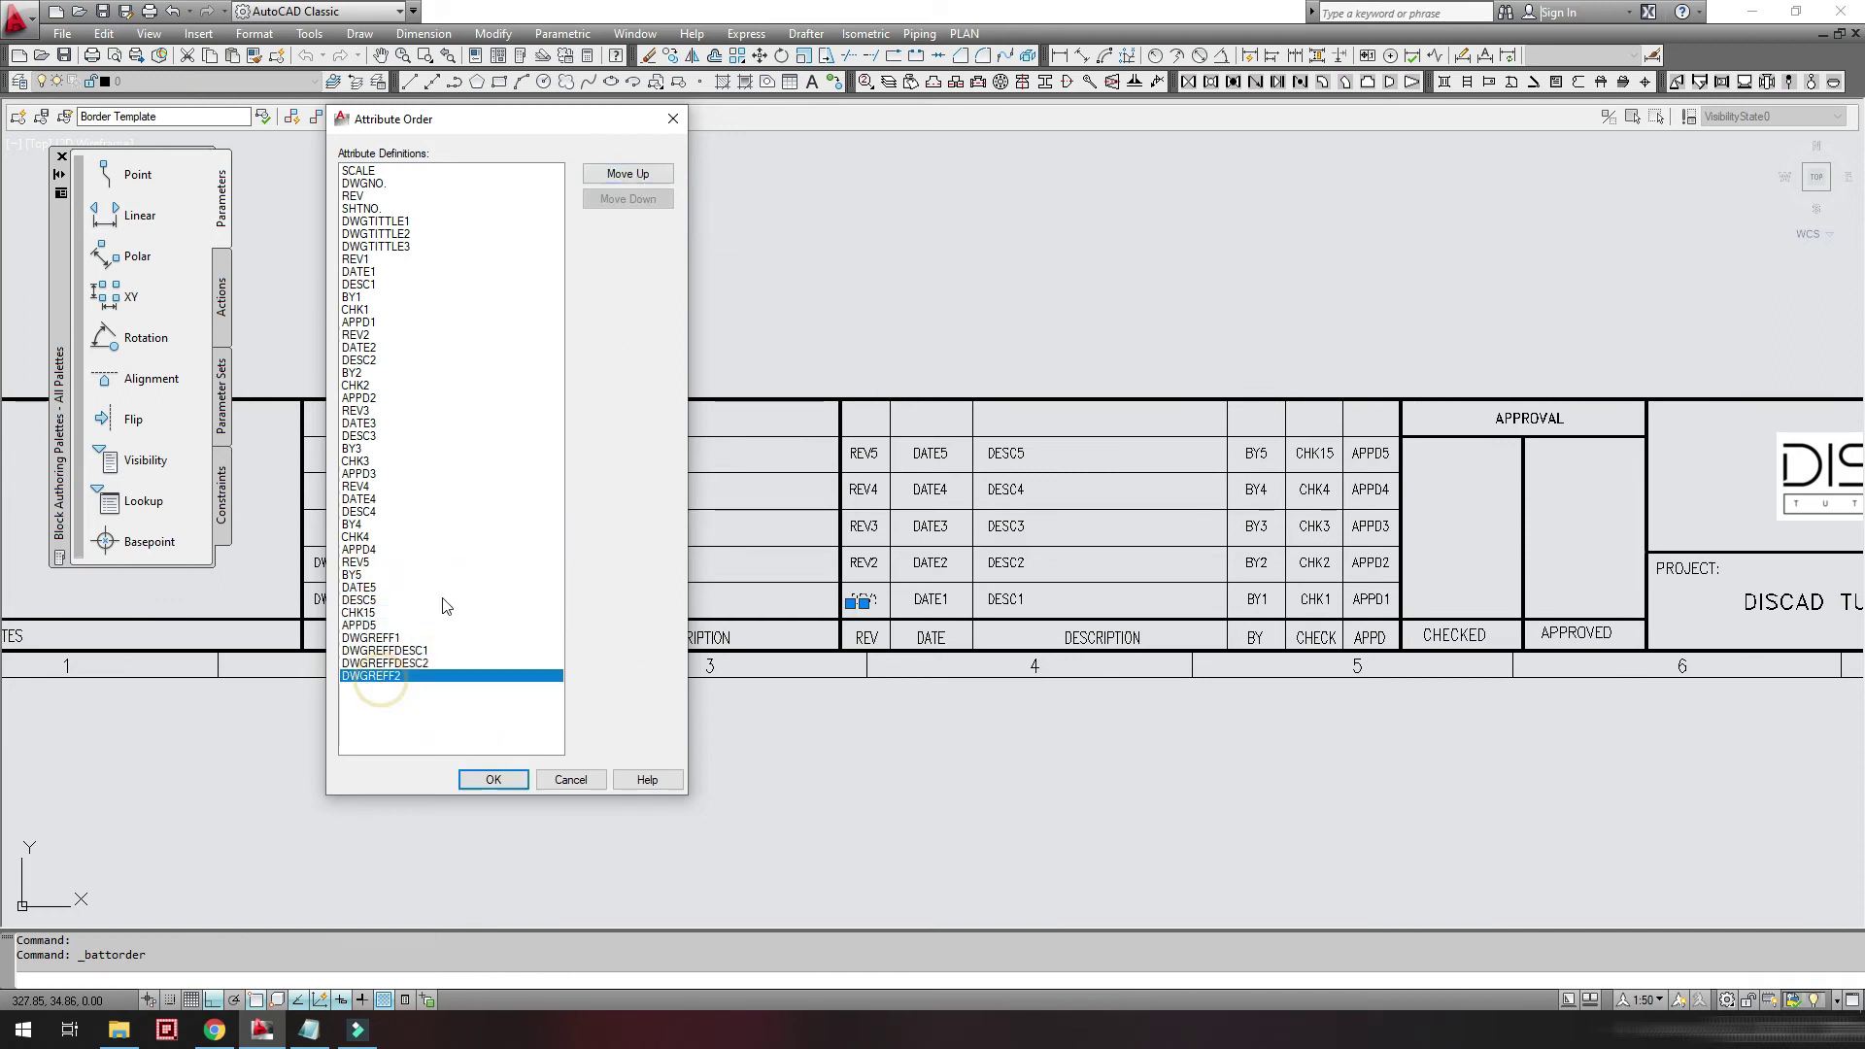
pyautogui.click(491, 779)
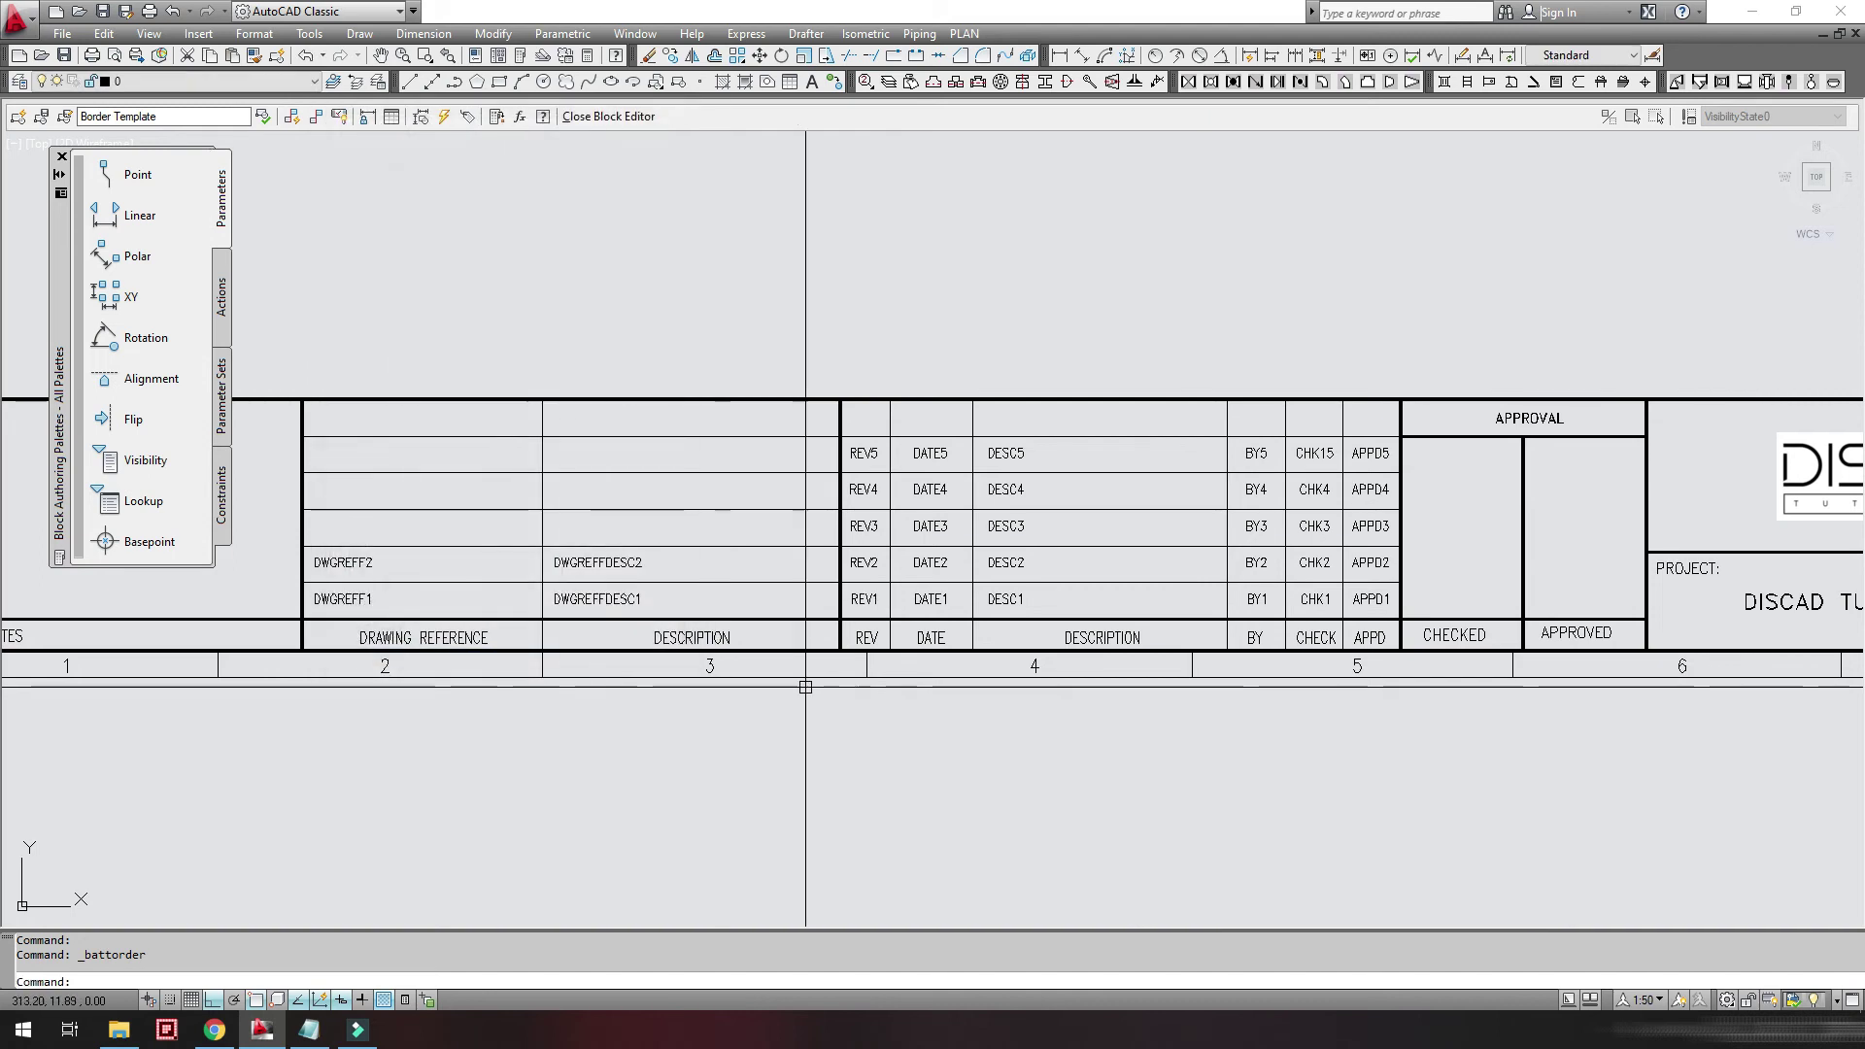
pyautogui.write('ddedit')
pyautogui.press('Return')
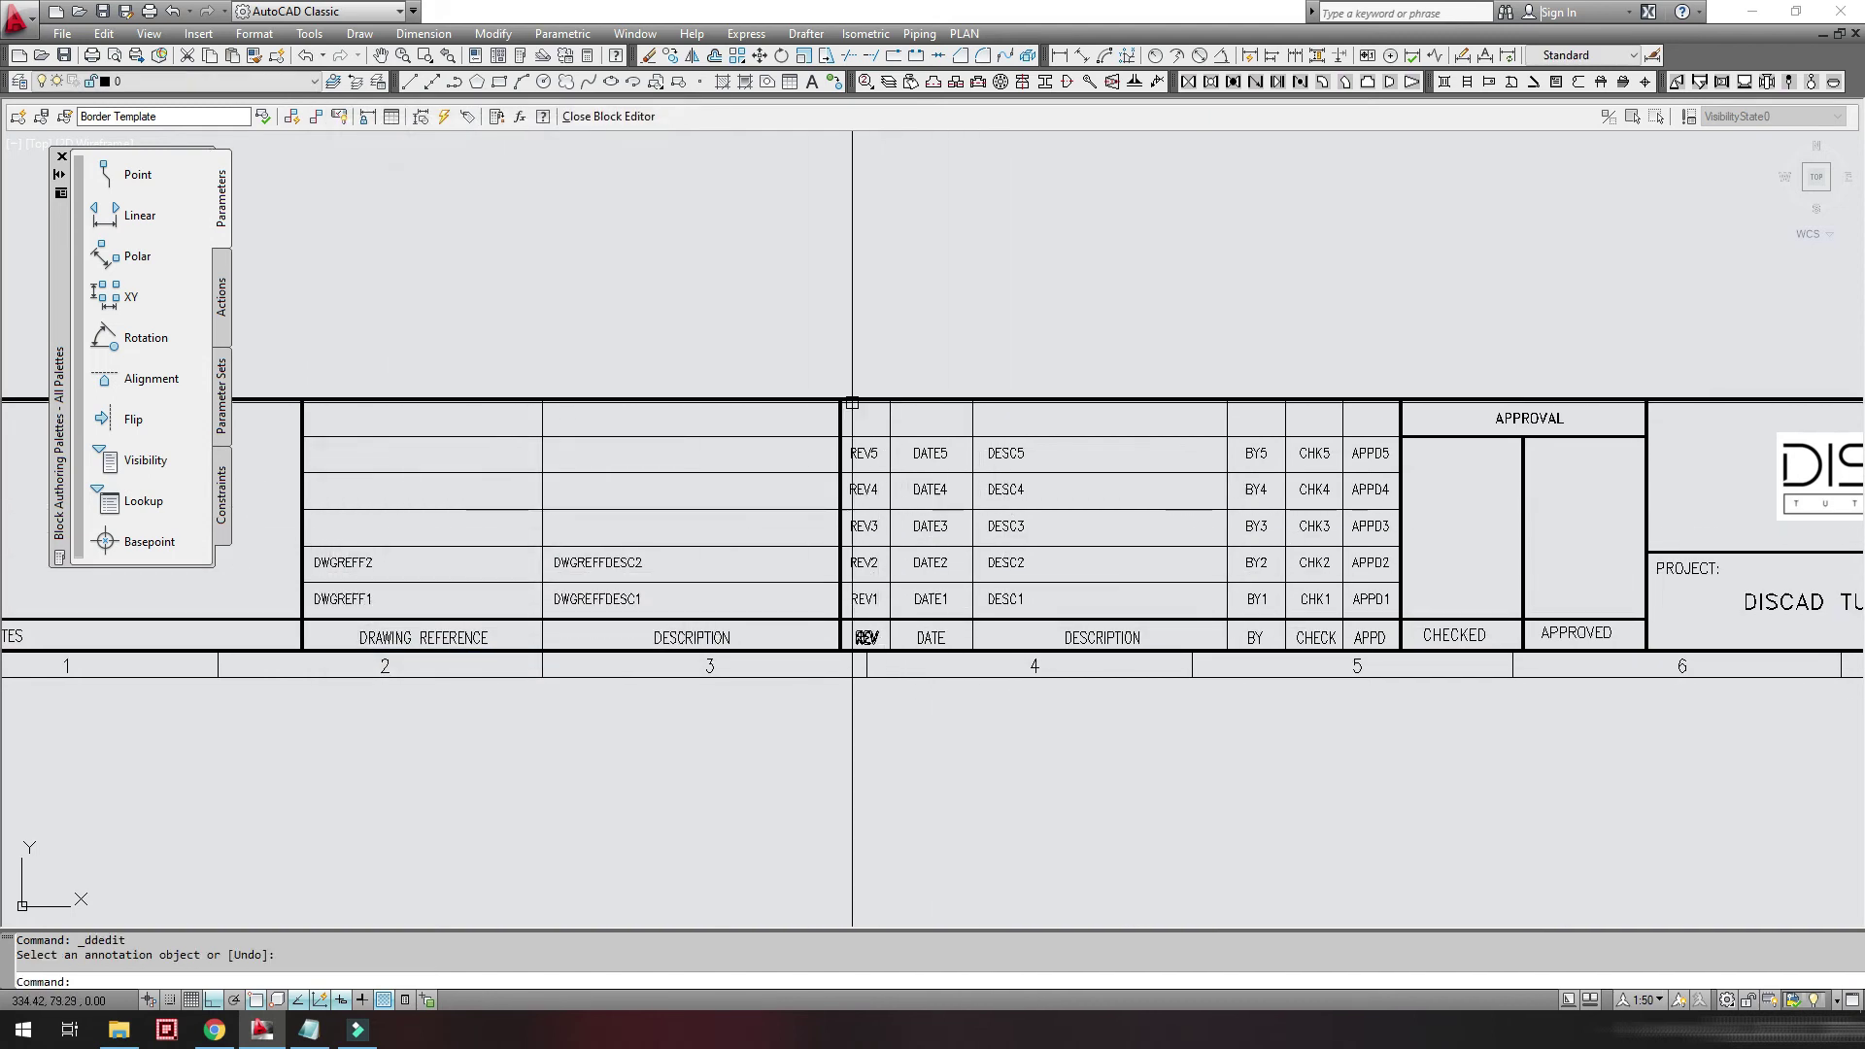
pyautogui.scroll(-6, 774, 492)
pyautogui.scroll(3, 733, 541)
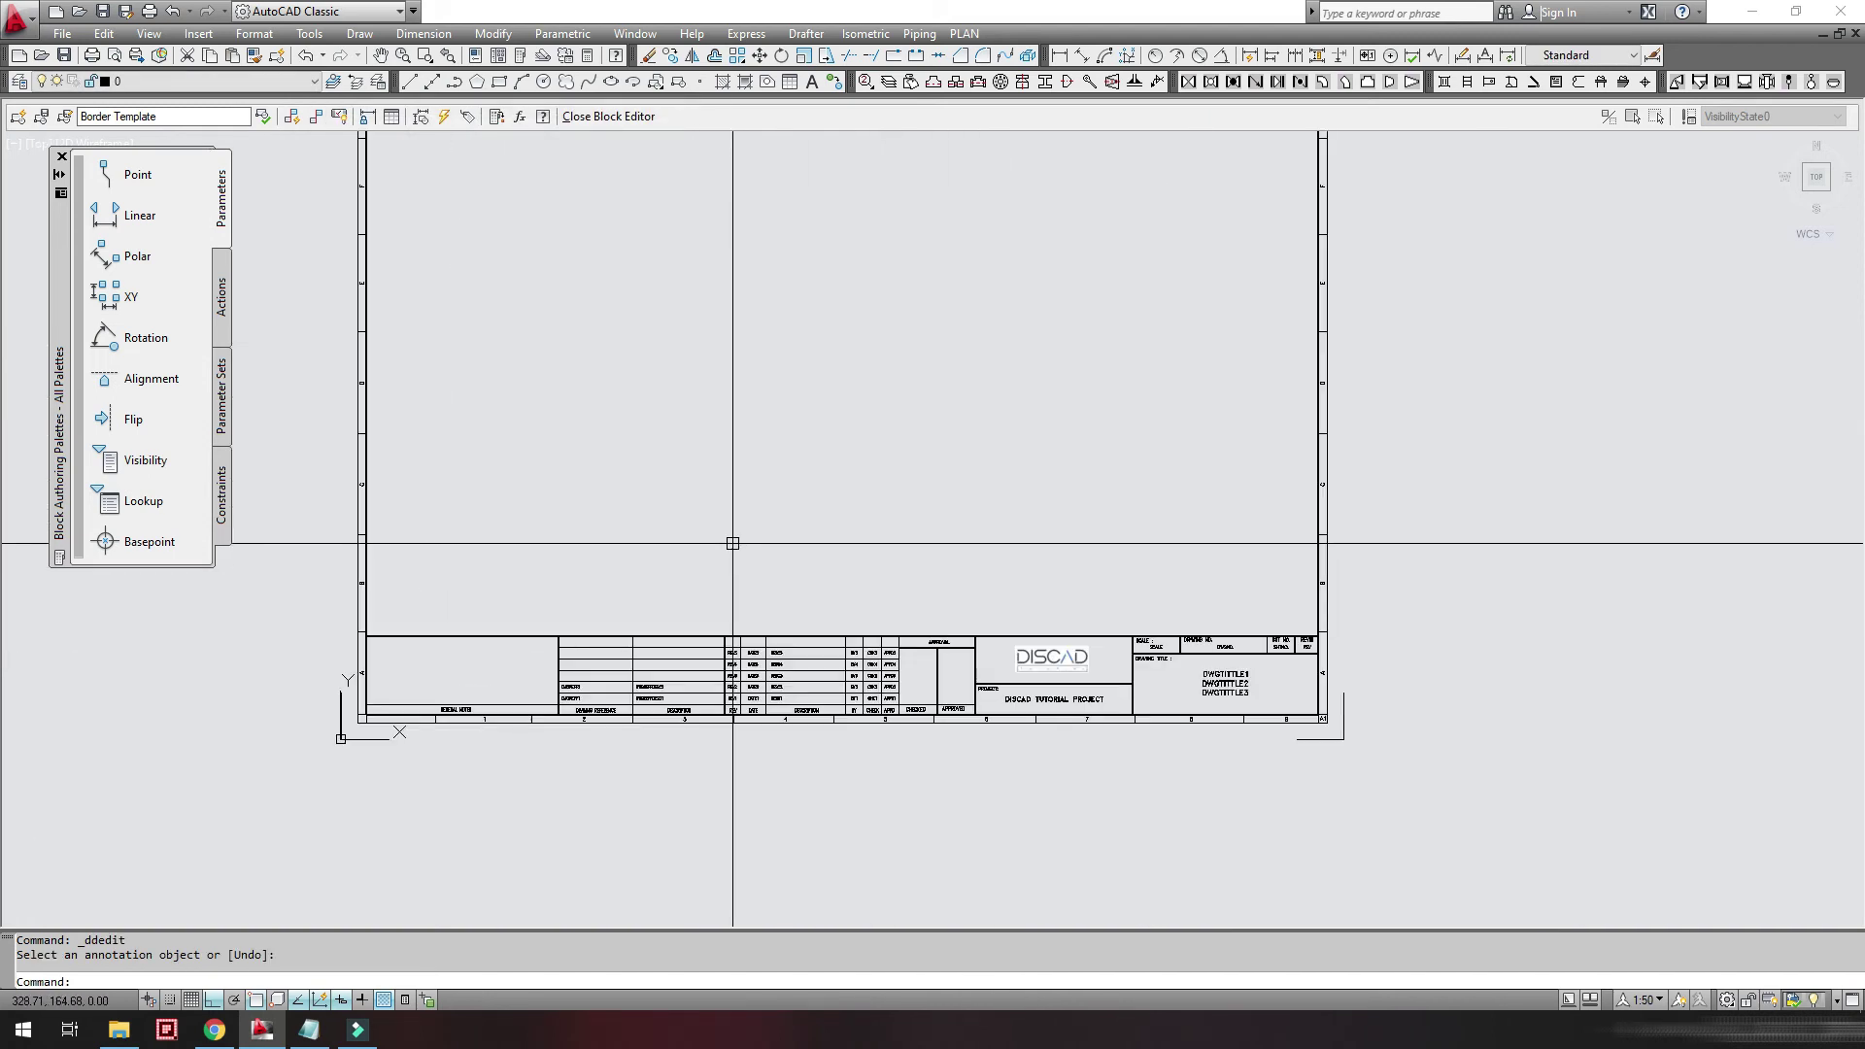
# - Close the Block Editor, saving the Border Template block changes
pyautogui.click(609, 118)
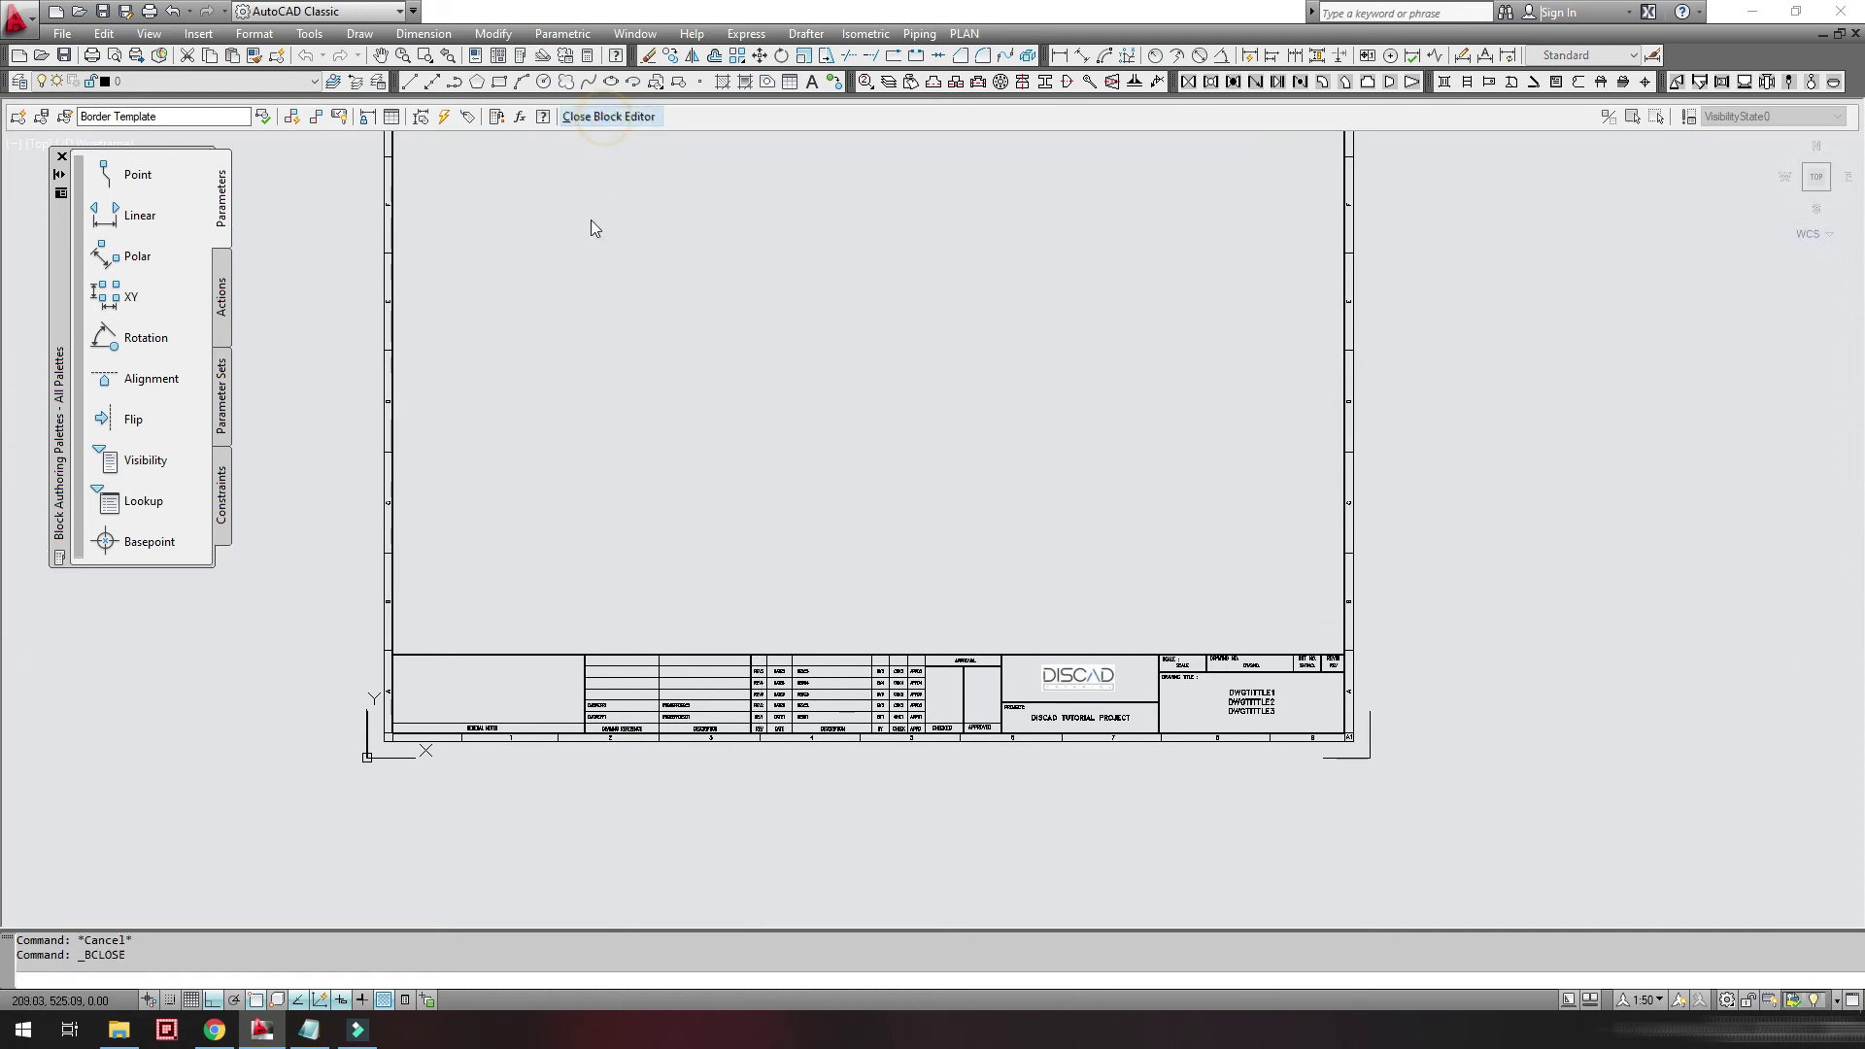
pyautogui.click(855, 470)
pyautogui.scroll(-1, 912, 471)
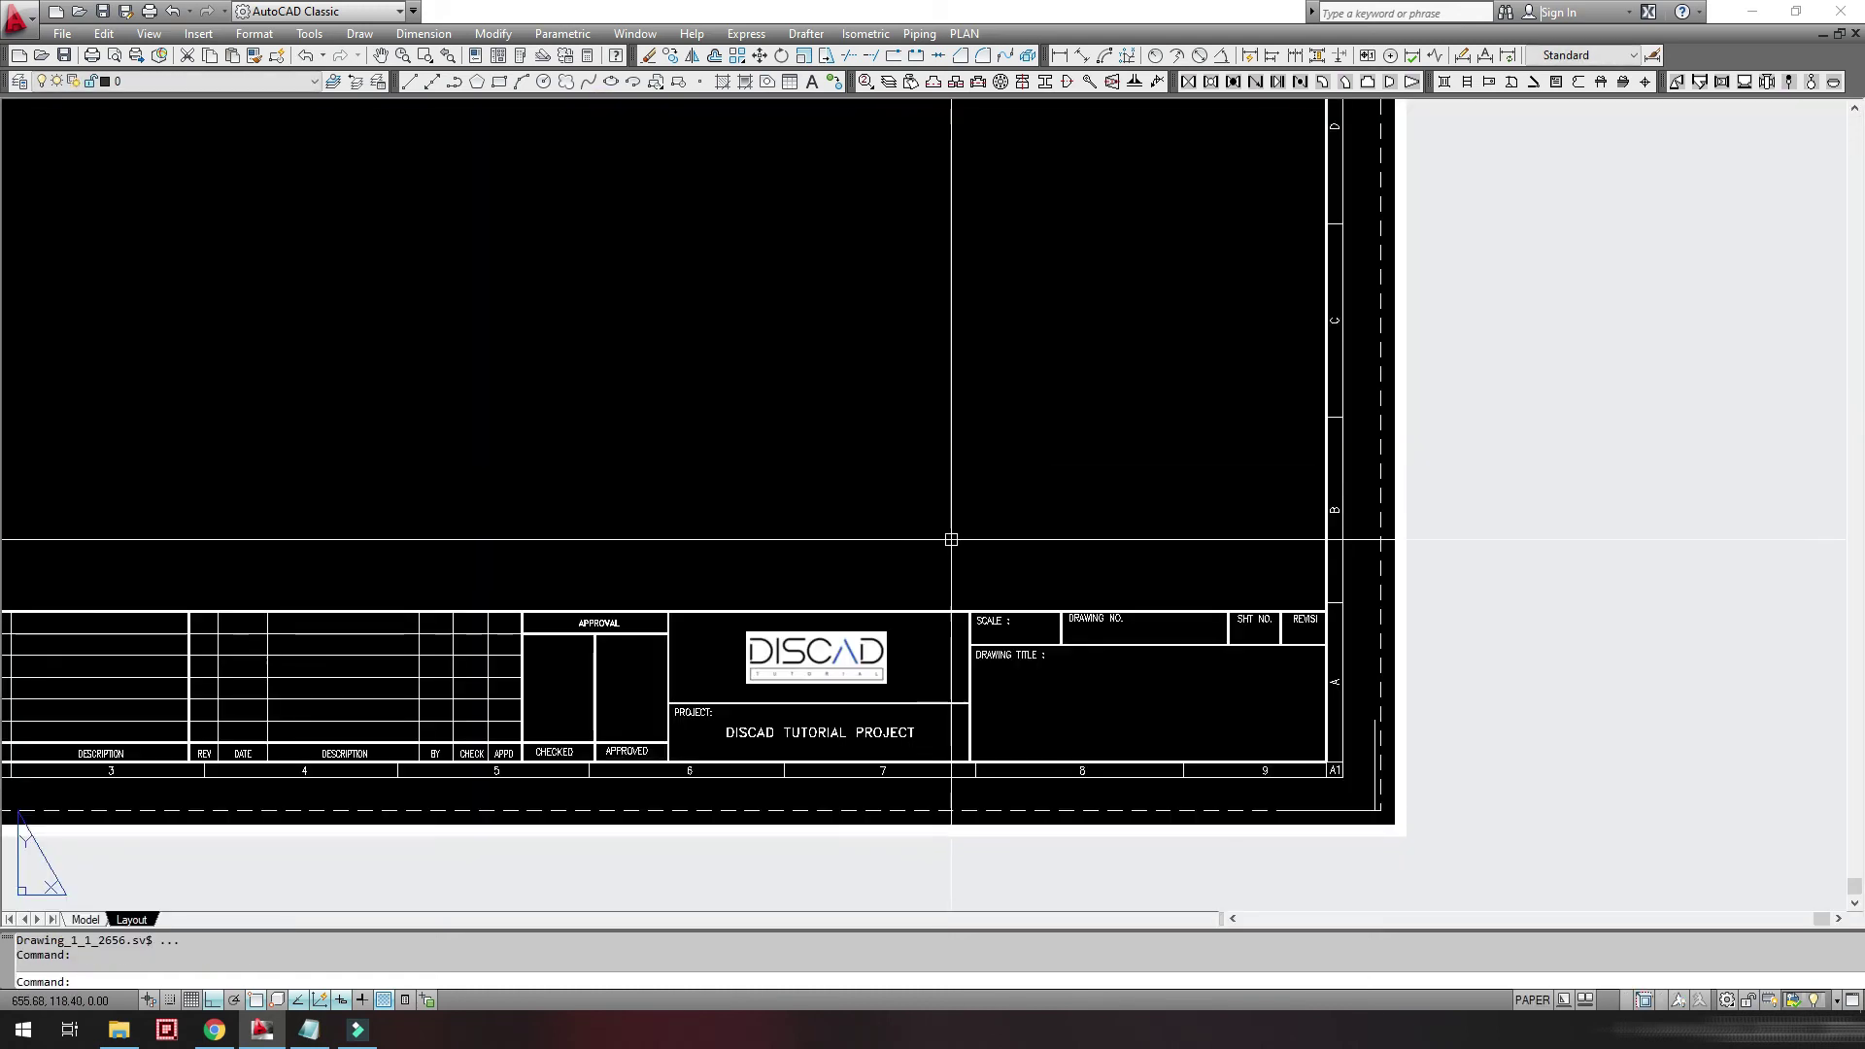
pyautogui.scroll(-1, 949, 532)
pyautogui.scroll(-2, 883, 541)
pyautogui.scroll(2, 888, 649)
# - Check the block's attribute values, including DATE5, and close without changes
pyautogui.doubleClick(889, 649)
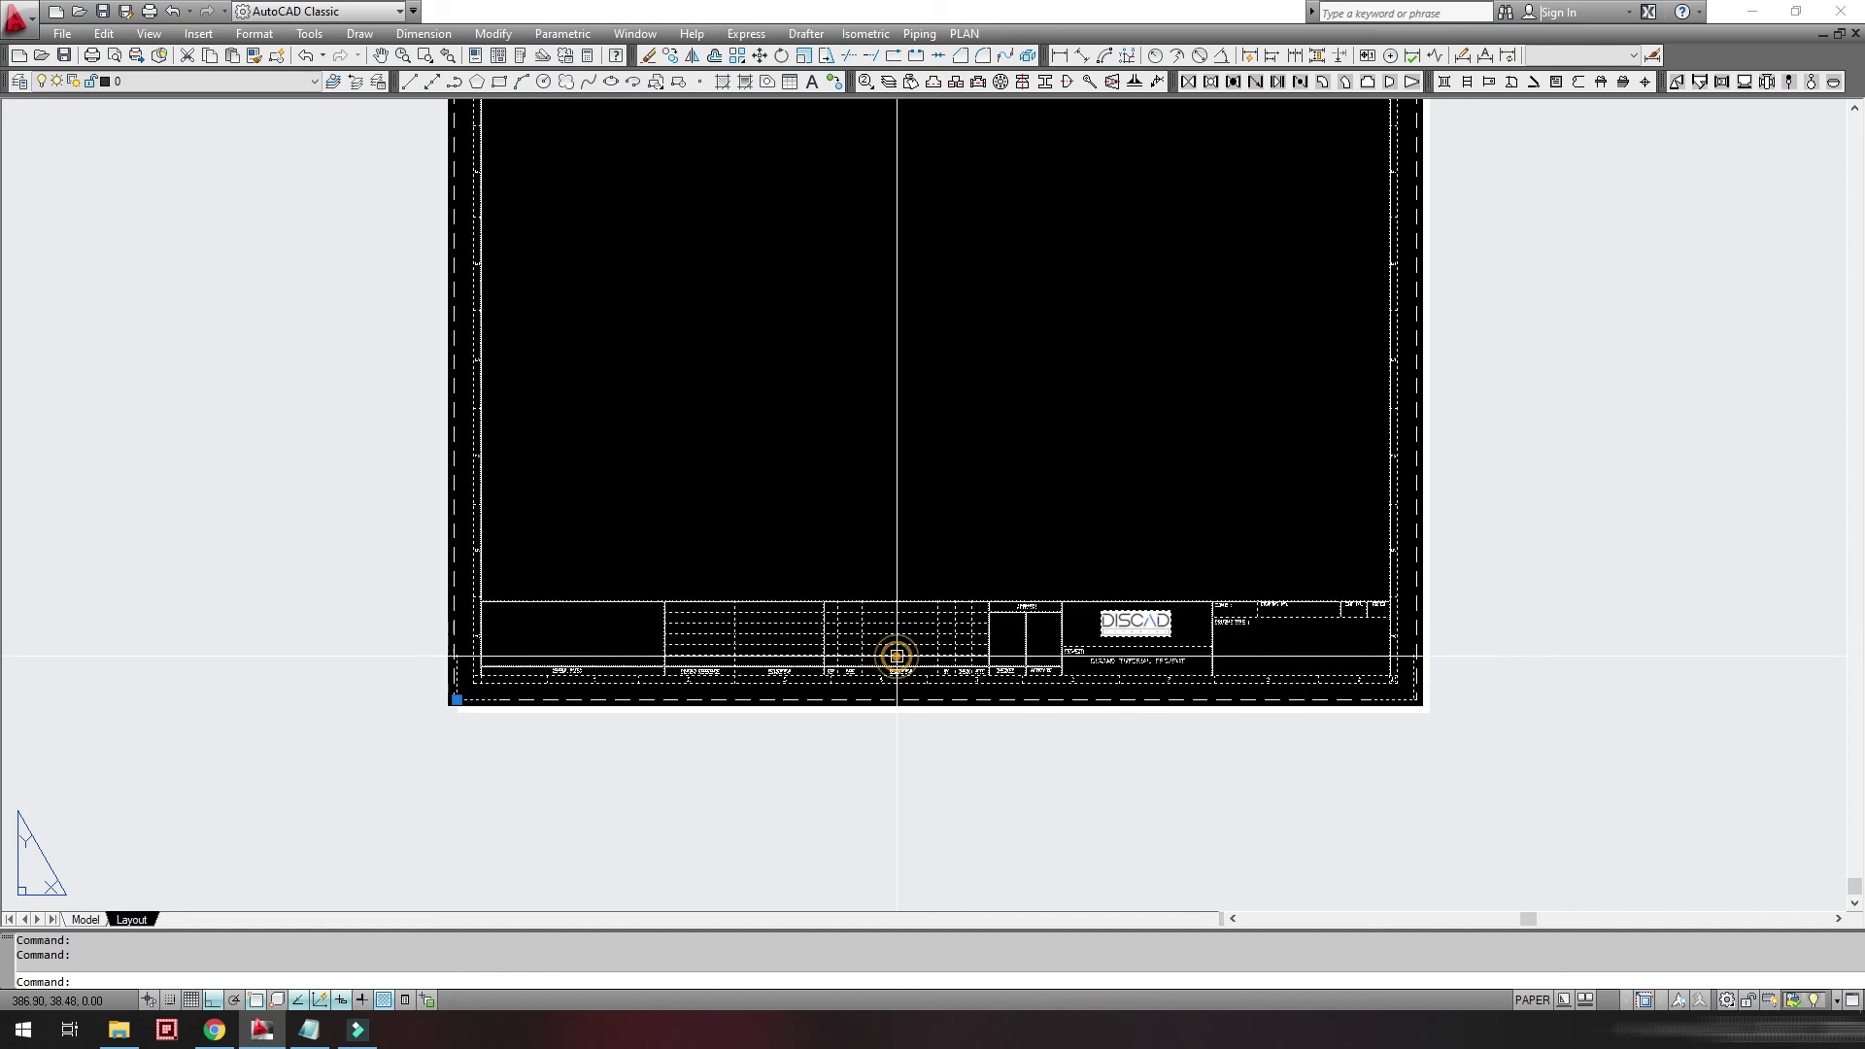
pyautogui.click(674, 262)
pyautogui.click(680, 377)
pyautogui.scroll(-2, 680, 379)
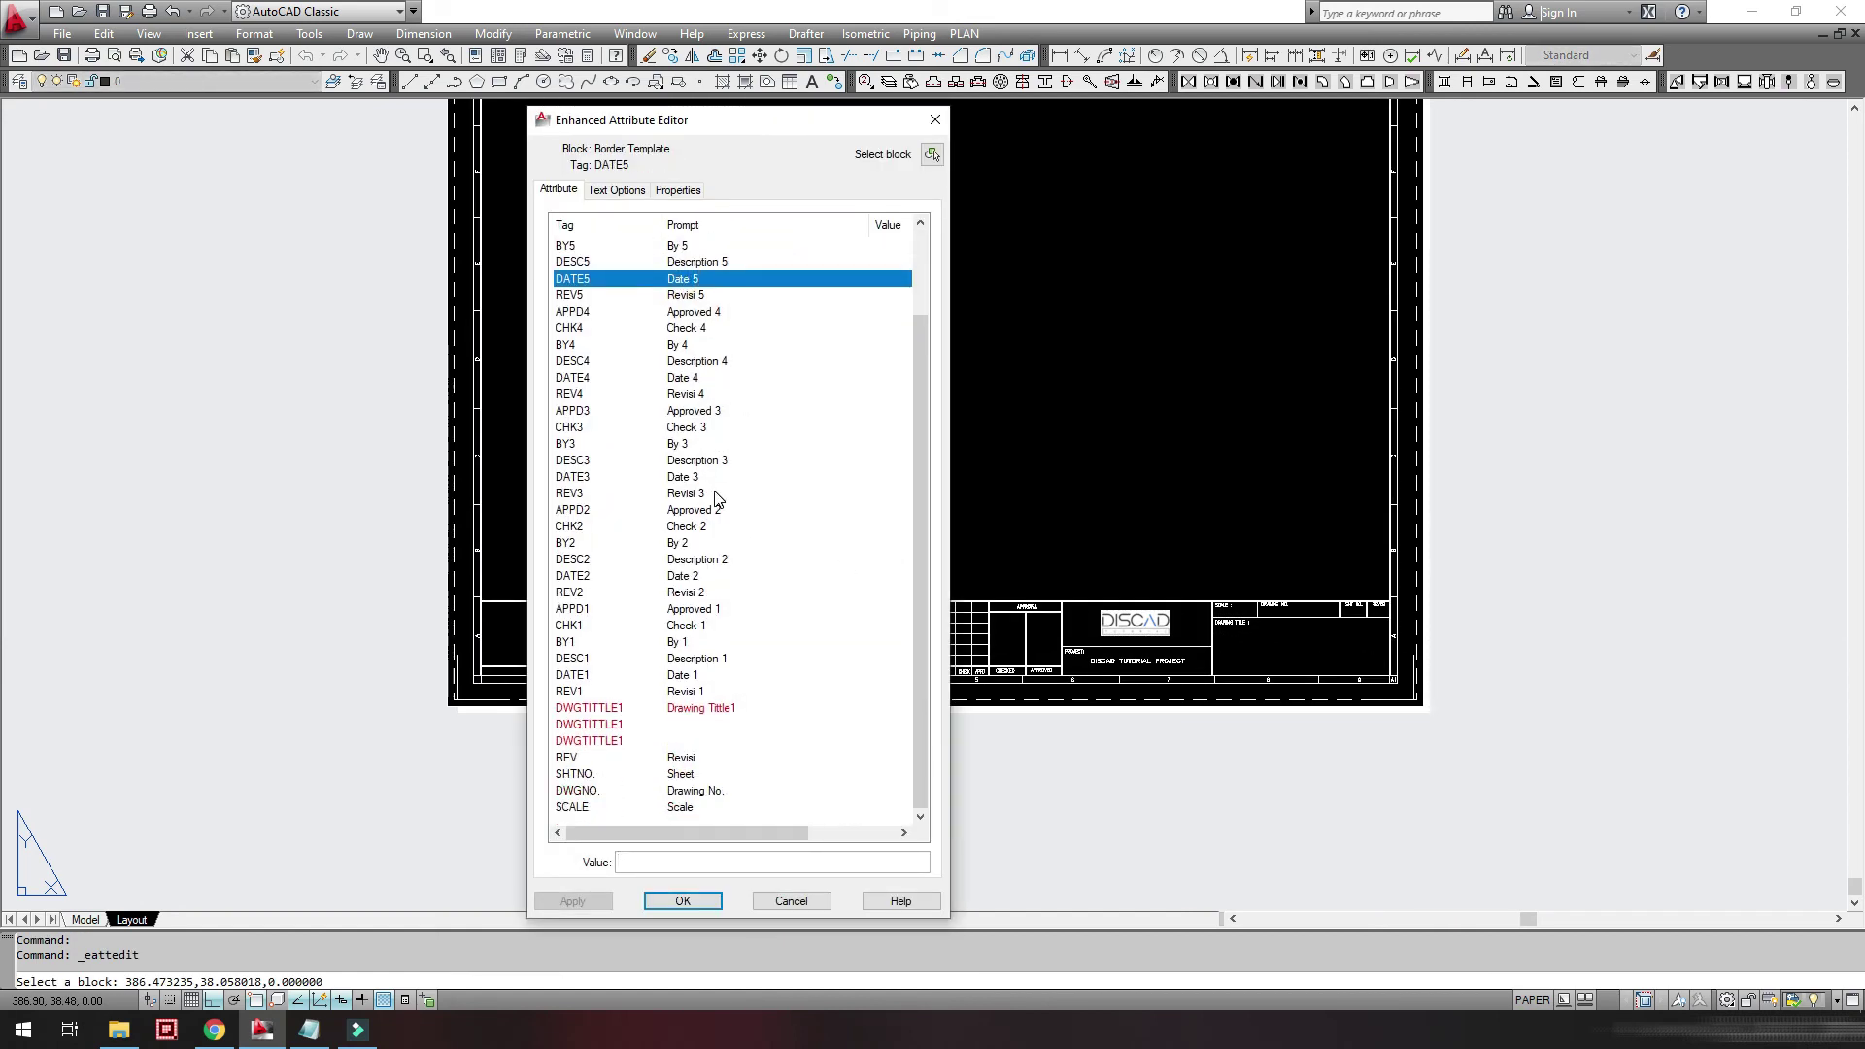
pyautogui.scroll(2, 717, 498)
pyautogui.click(724, 297)
pyautogui.click(775, 896)
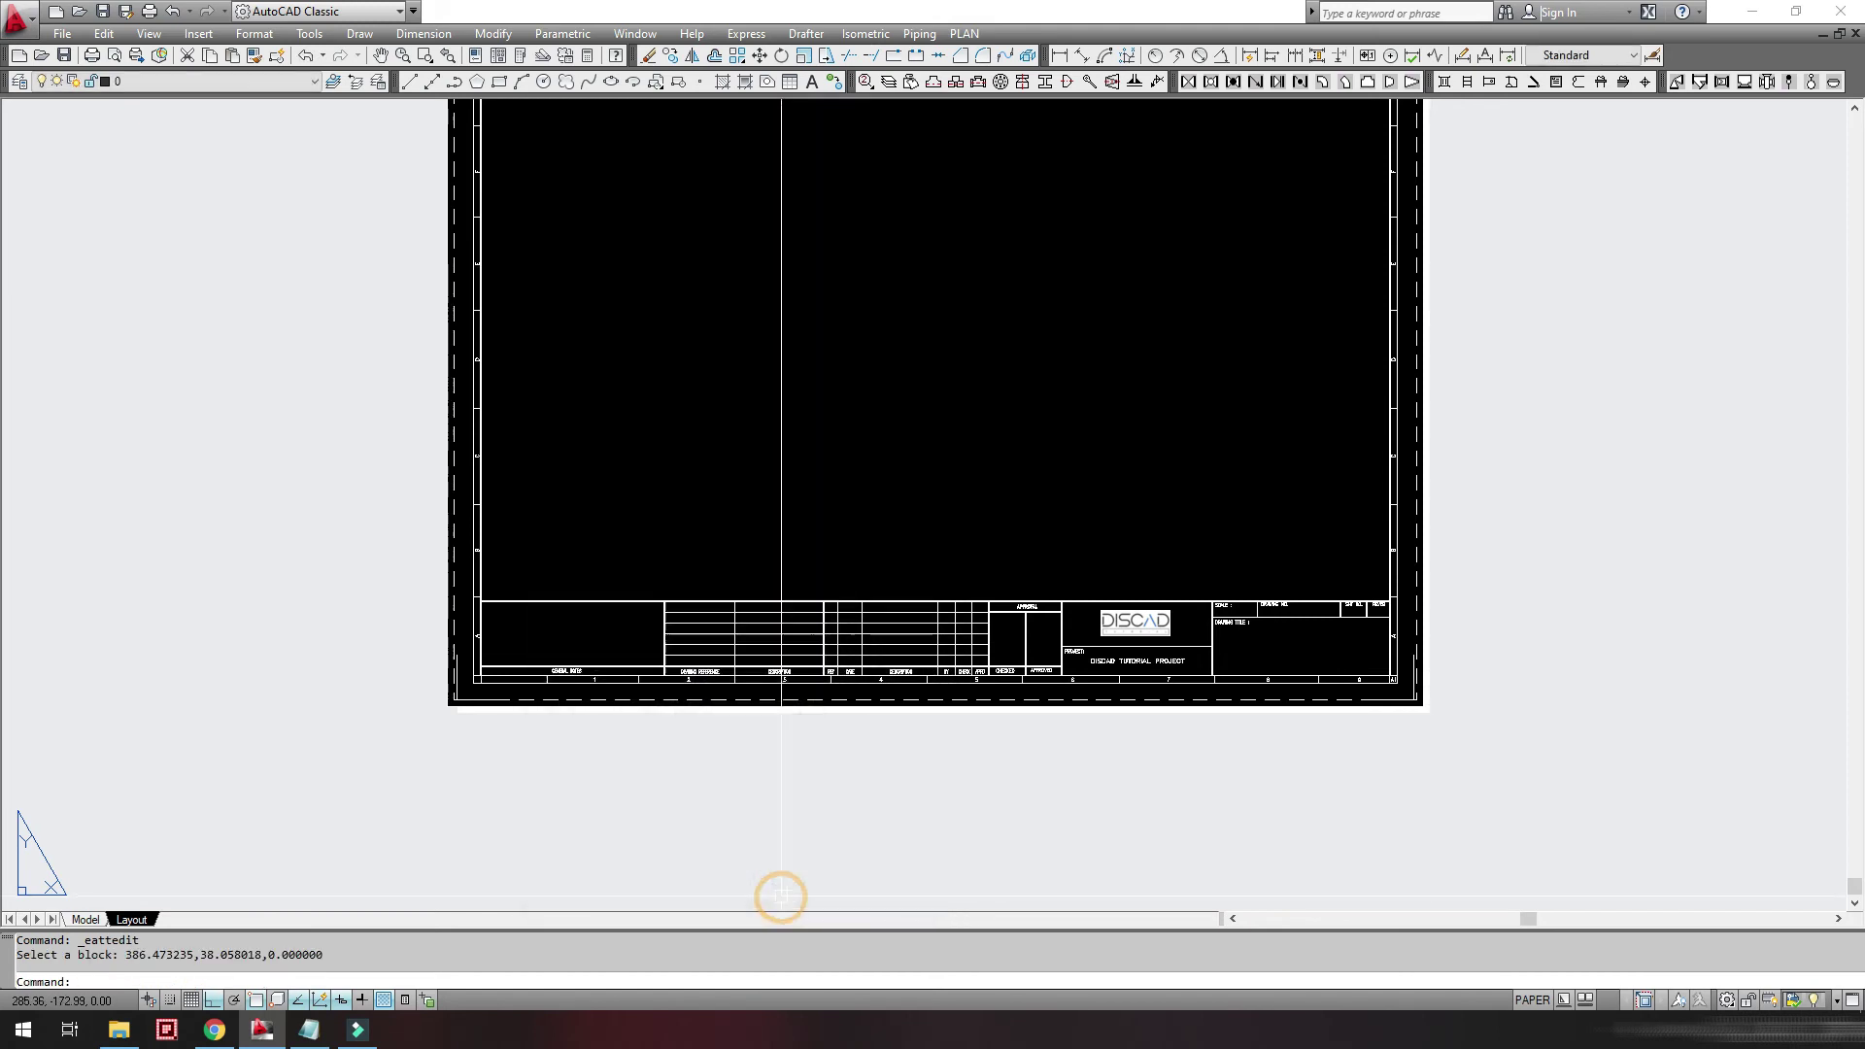
# - Select the old border on the sheet and erase it
pyautogui.scroll(-2, 849, 526)
pyautogui.moveTo(1223, 753); pyautogui.dragTo(1307, 754, button='middle')
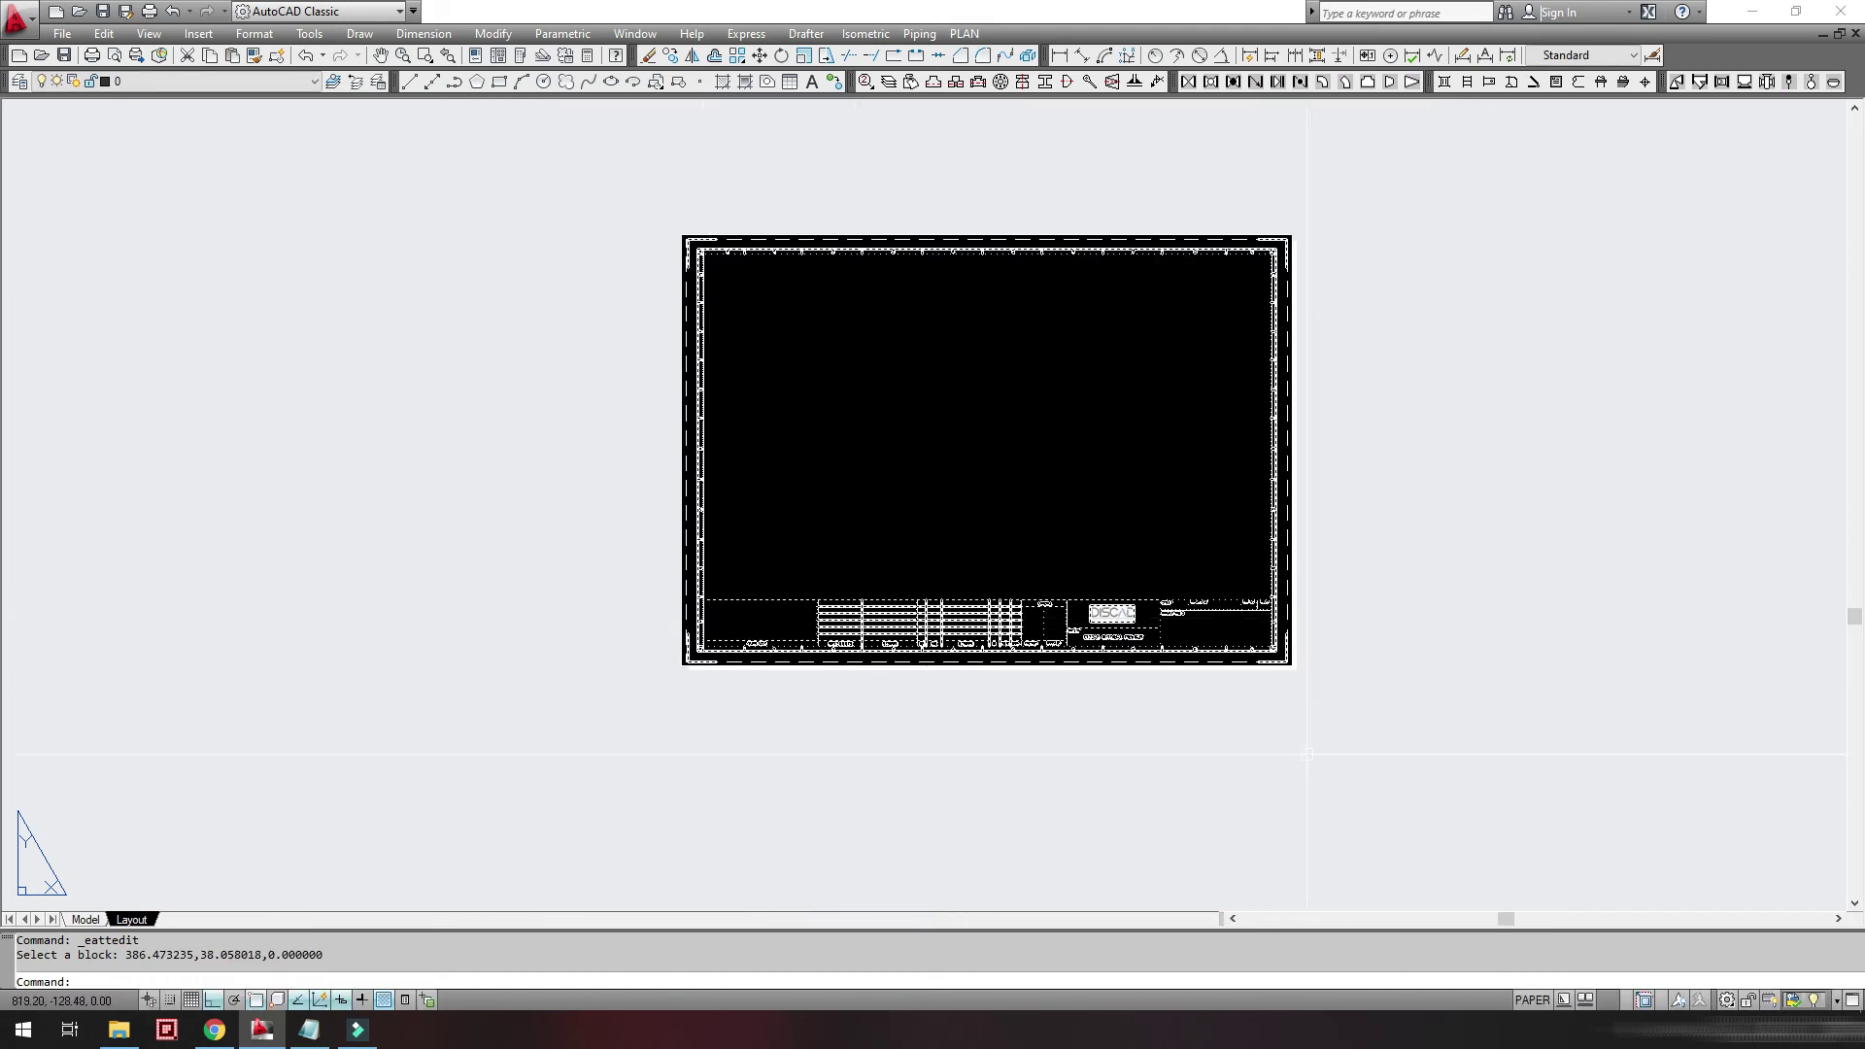
pyautogui.click(1367, 750)
pyautogui.click(623, 177)
pyautogui.write('e')
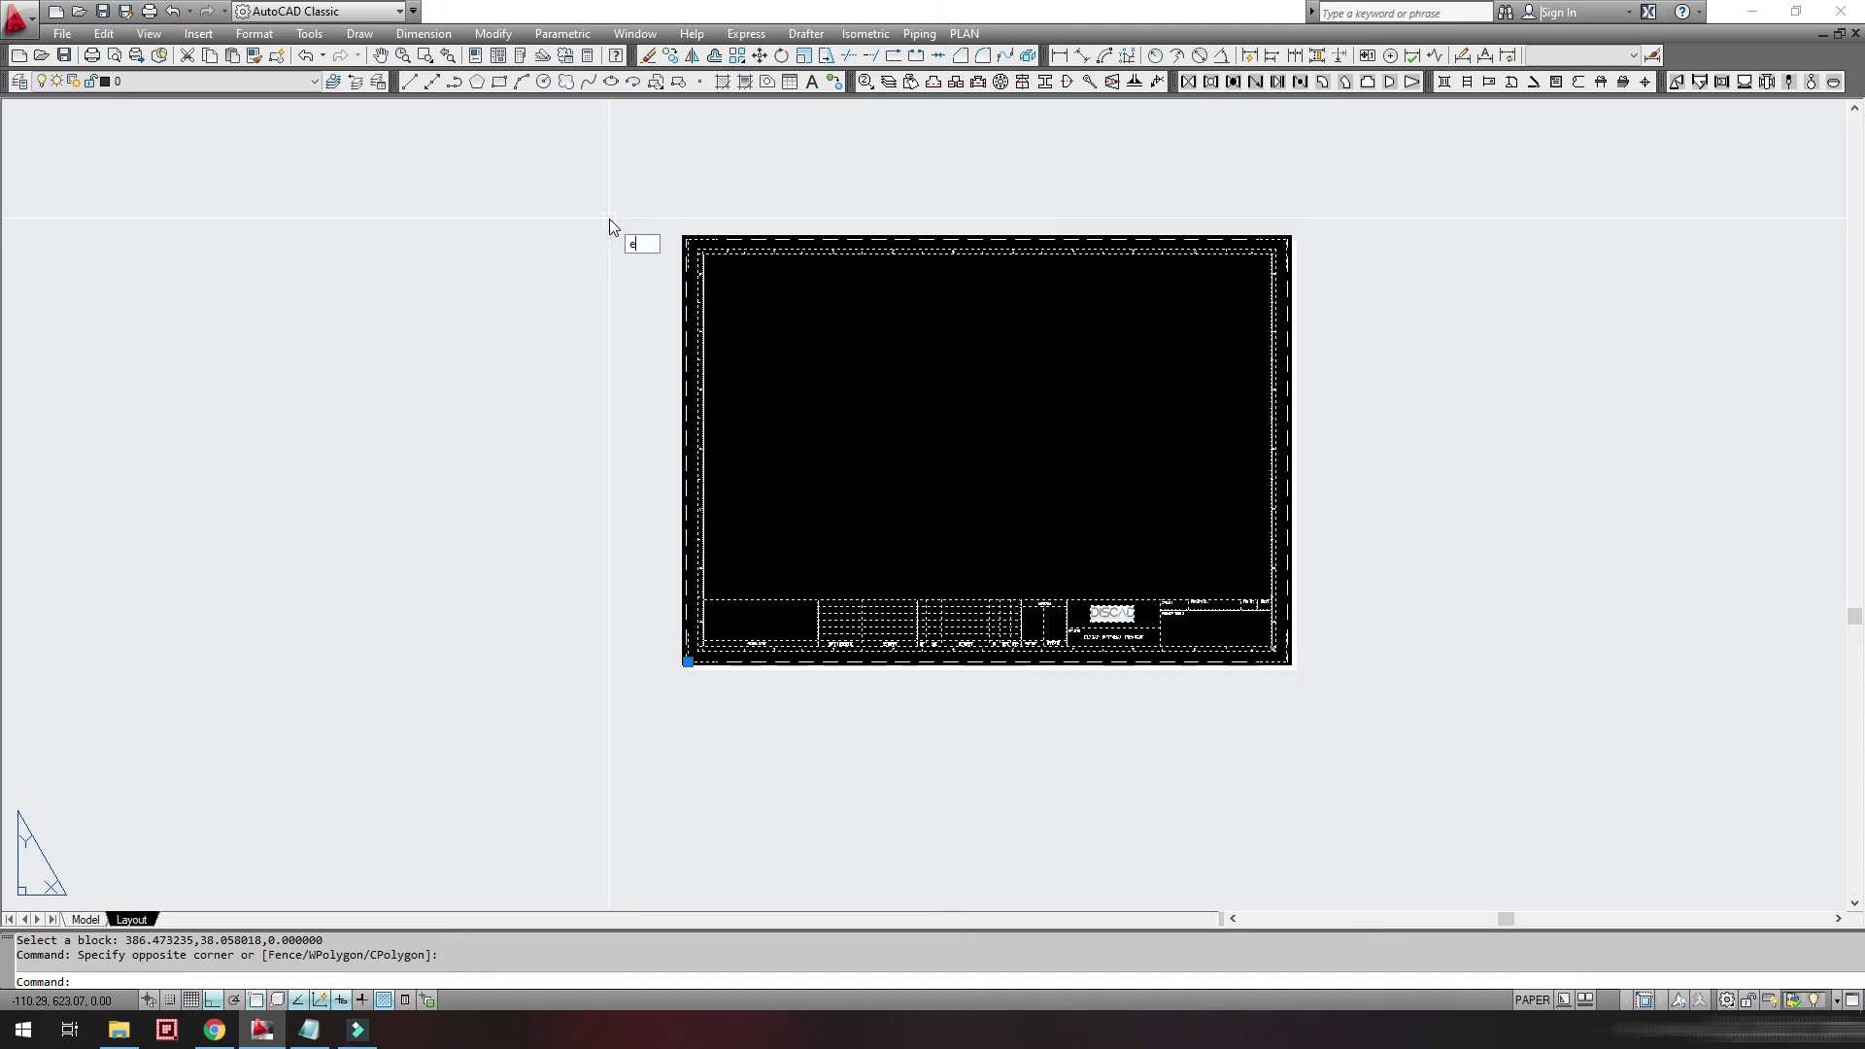
pyautogui.press('Return')
pyautogui.press('Return')
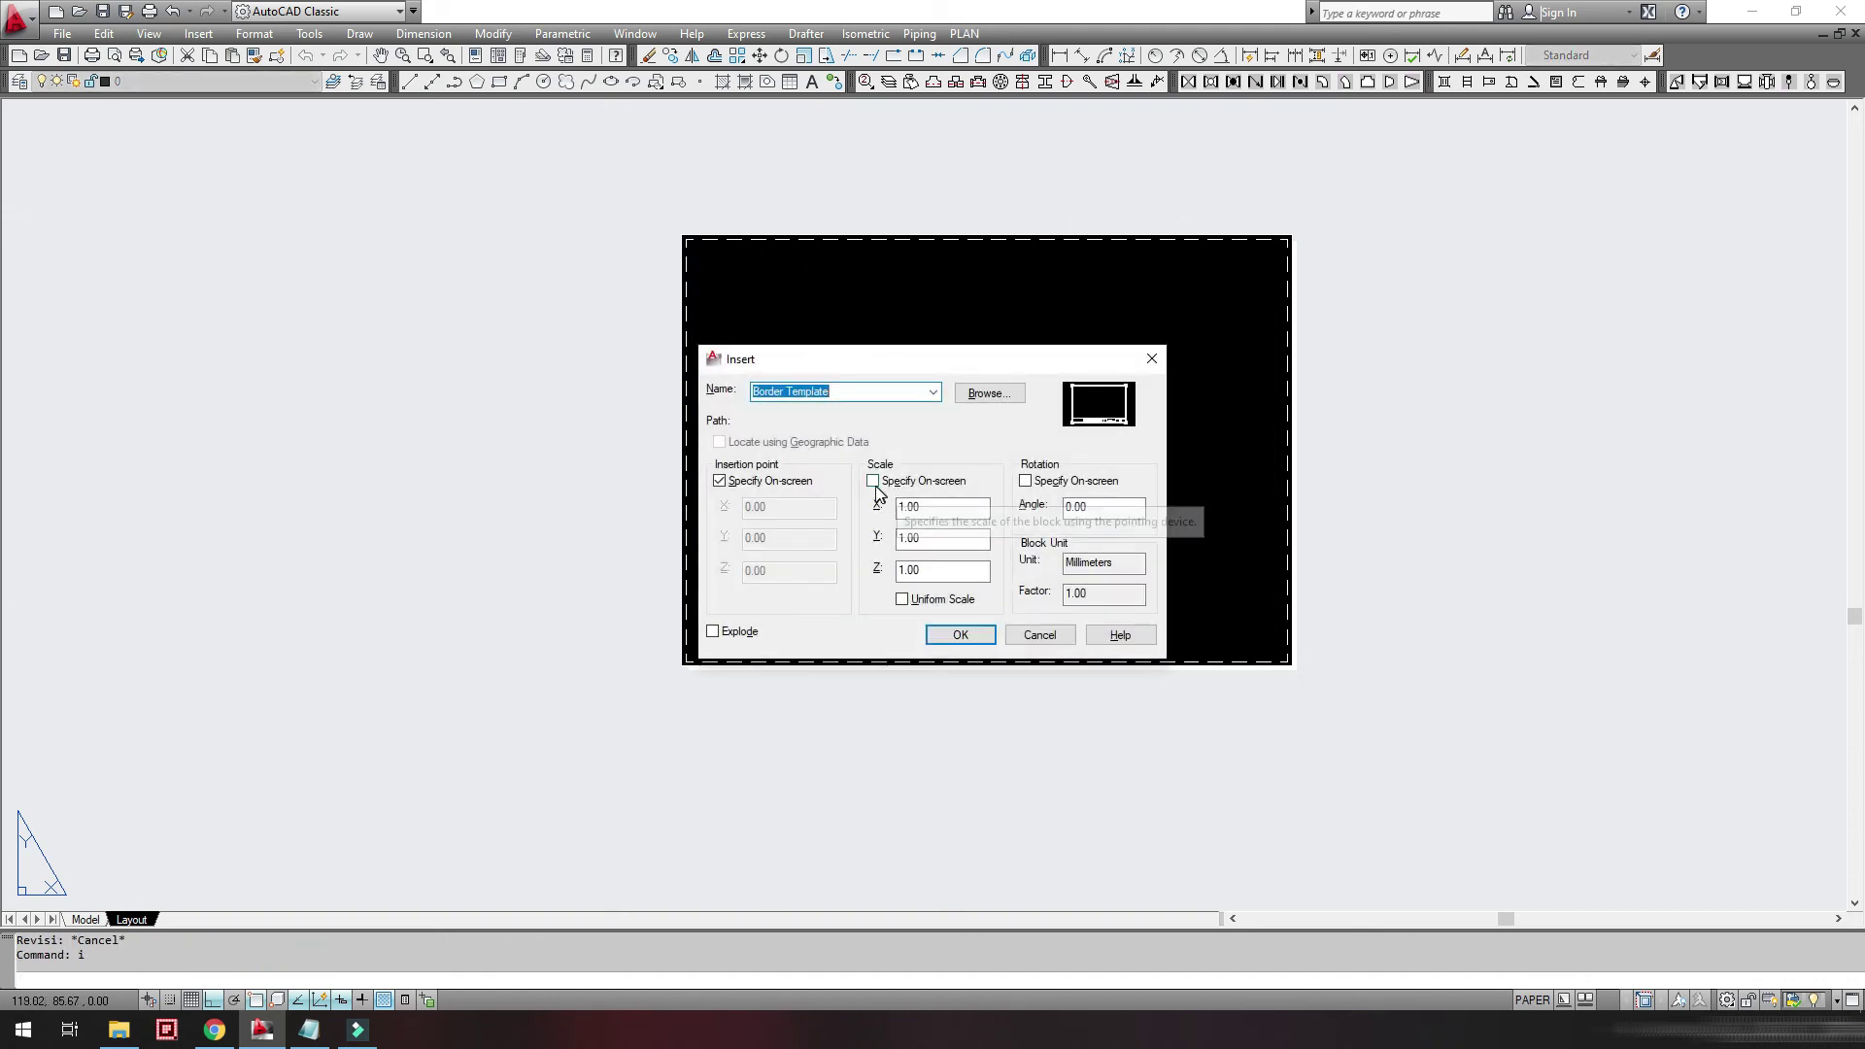
# - Insert Border Template at fixed point 0,0,0 with scale 1 instead of on-screen
pyautogui.click(762, 483)
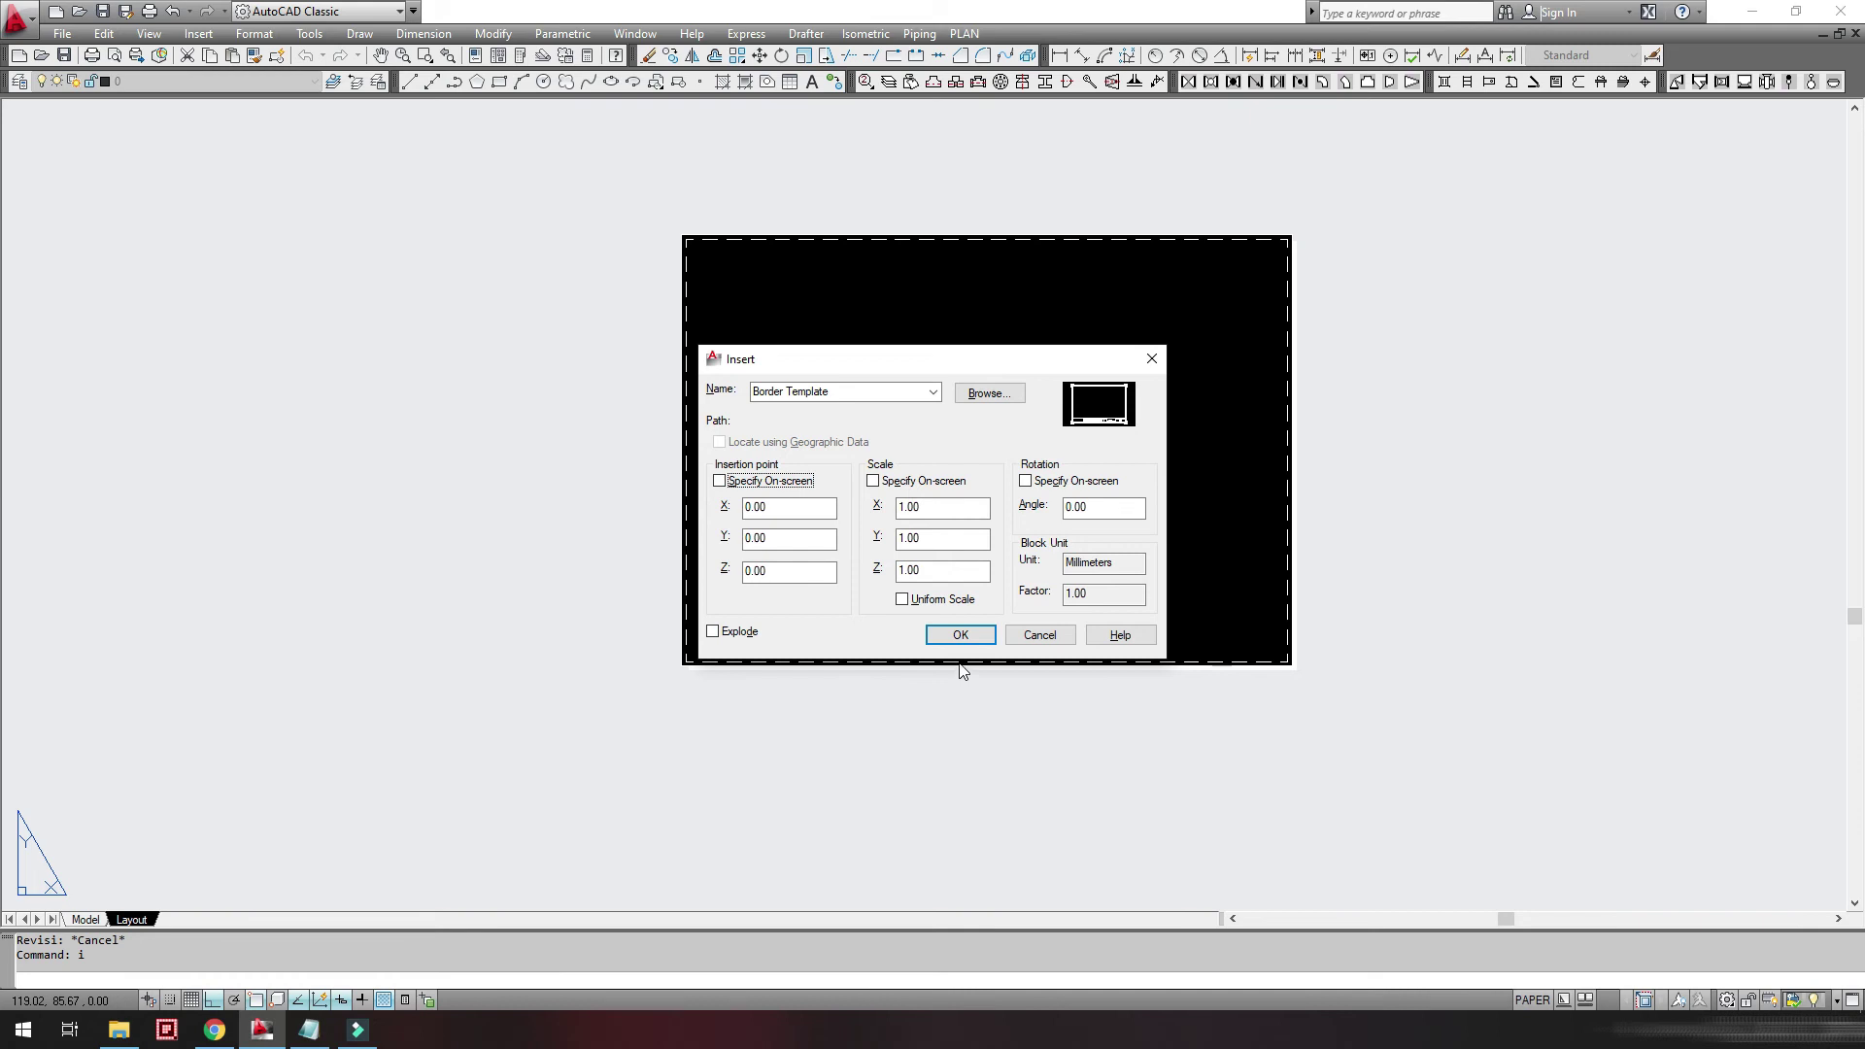
pyautogui.click(961, 636)
pyautogui.write('1')
pyautogui.click(792, 652)
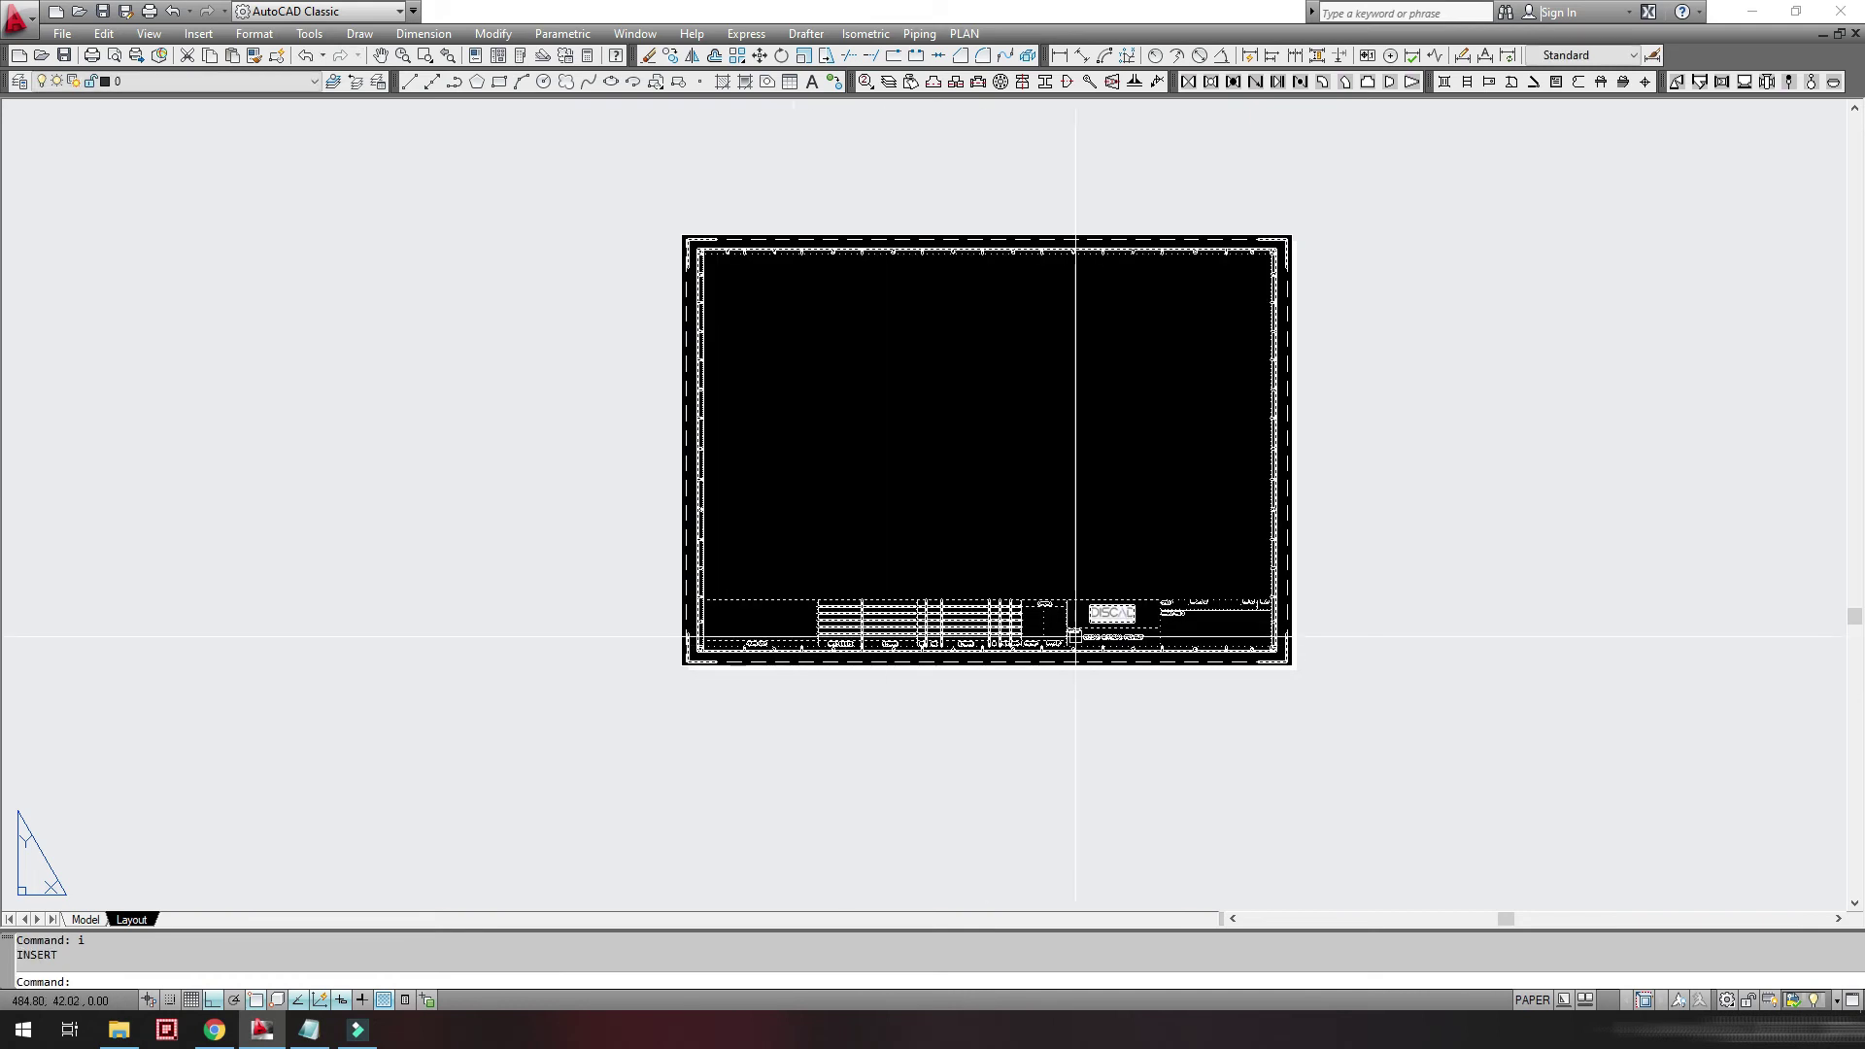
# - Zoom to the title block and inspect the inserted block's attributes without changes
pyautogui.scroll(3, 1146, 661)
pyautogui.moveTo(1020, 660); pyautogui.dragTo(1001, 835, button='middle')
pyautogui.scroll(-2, 959, 777)
pyautogui.scroll(2, 854, 787)
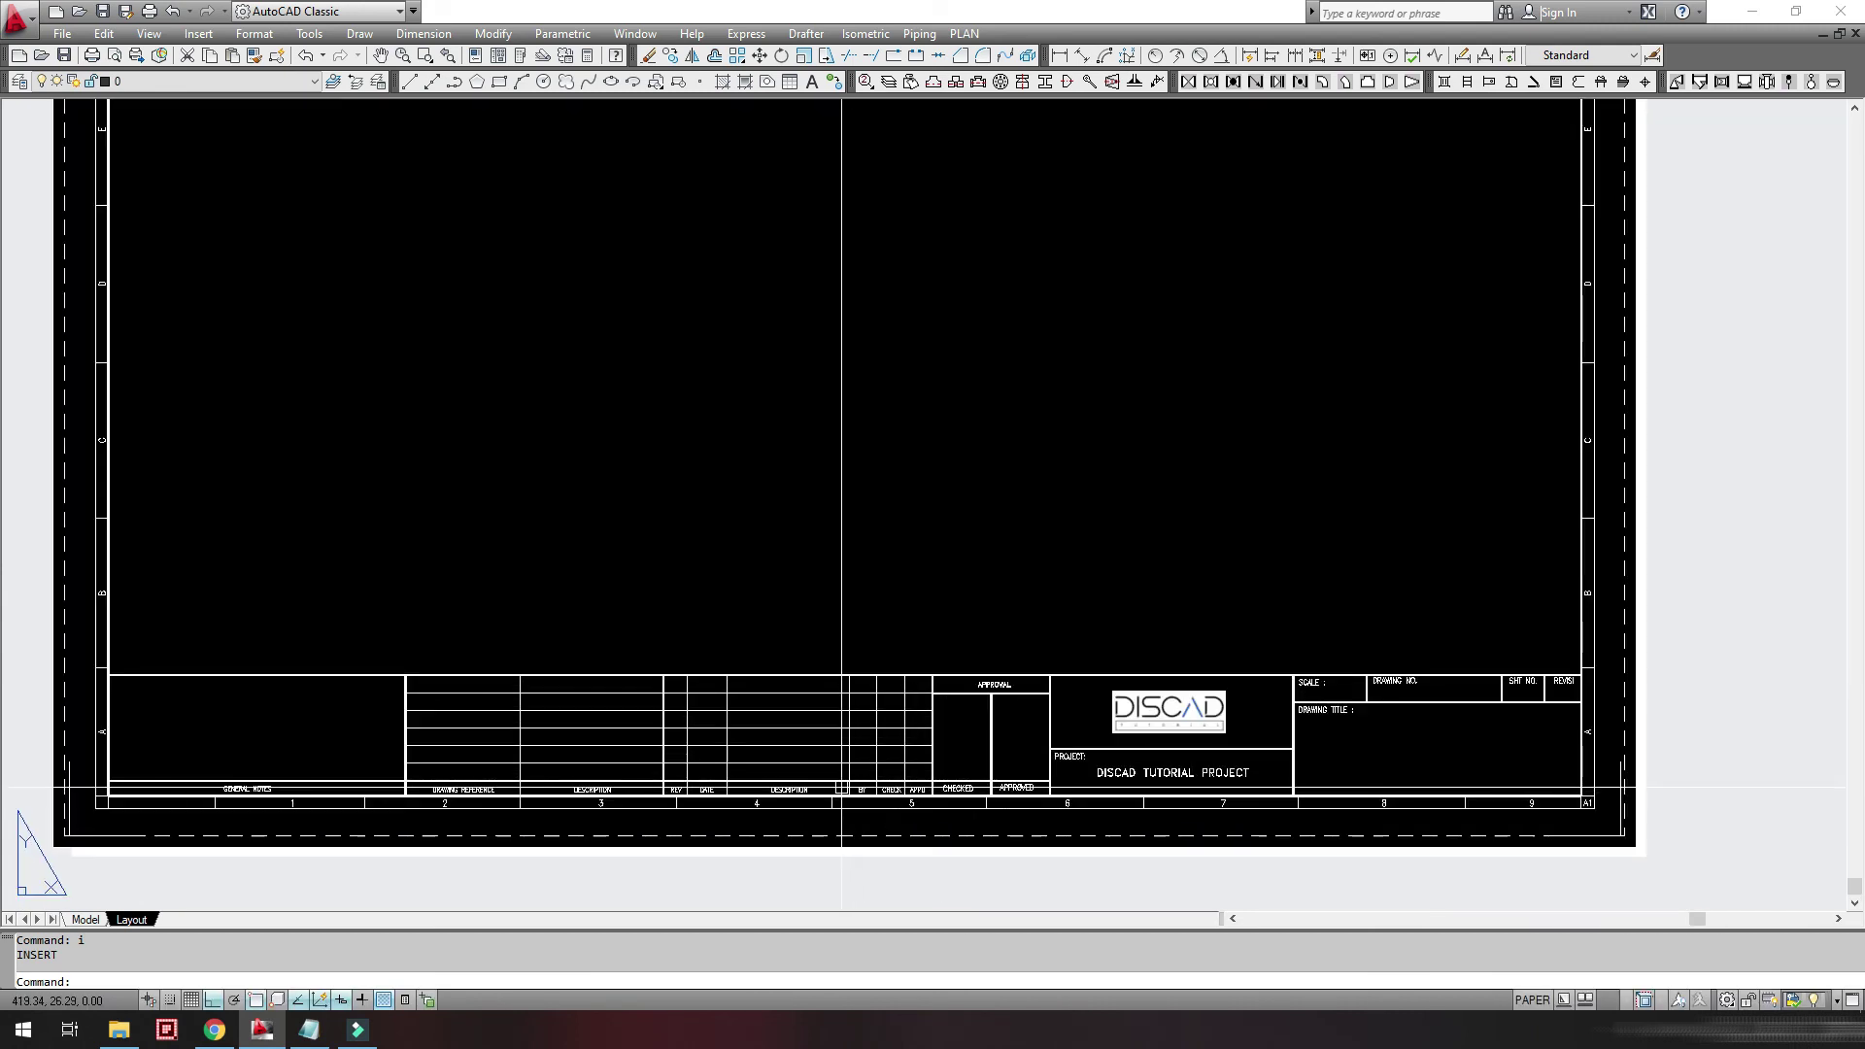
pyautogui.doubleClick(819, 754)
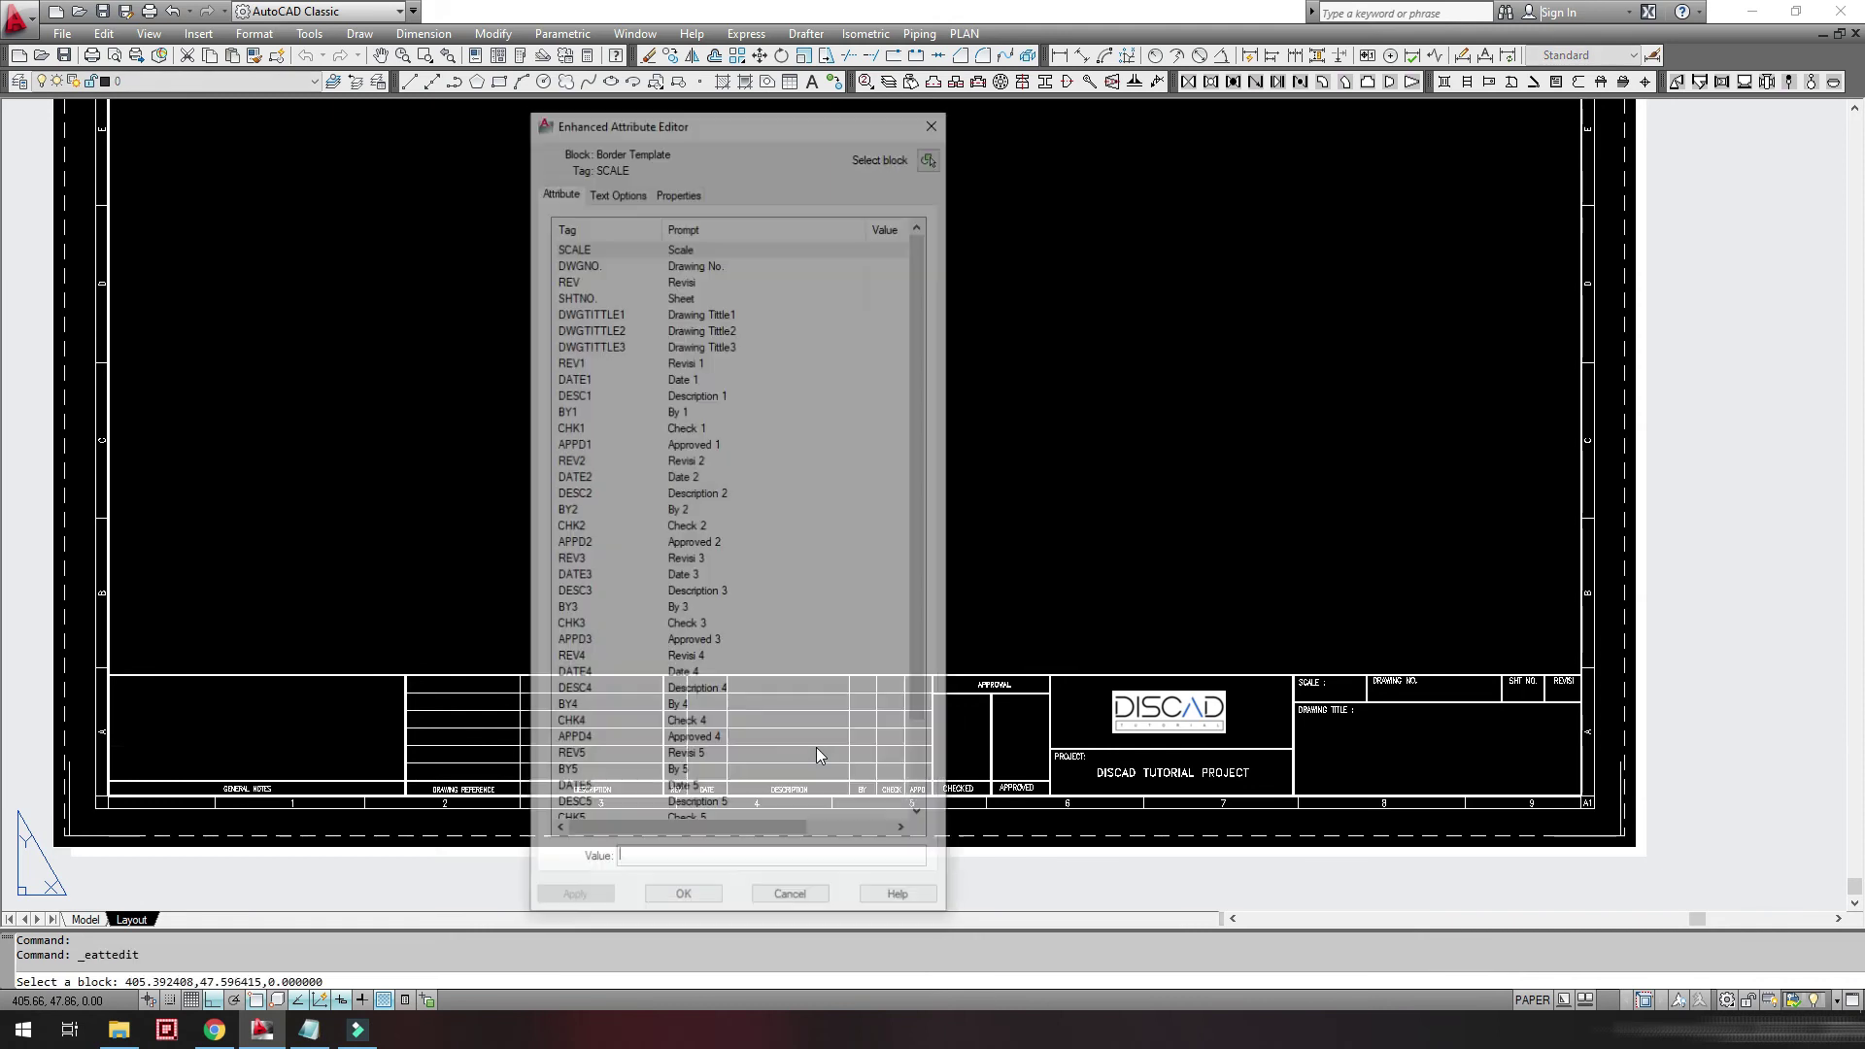
pyautogui.moveTo(924, 336); pyautogui.dragTo(910, 495)
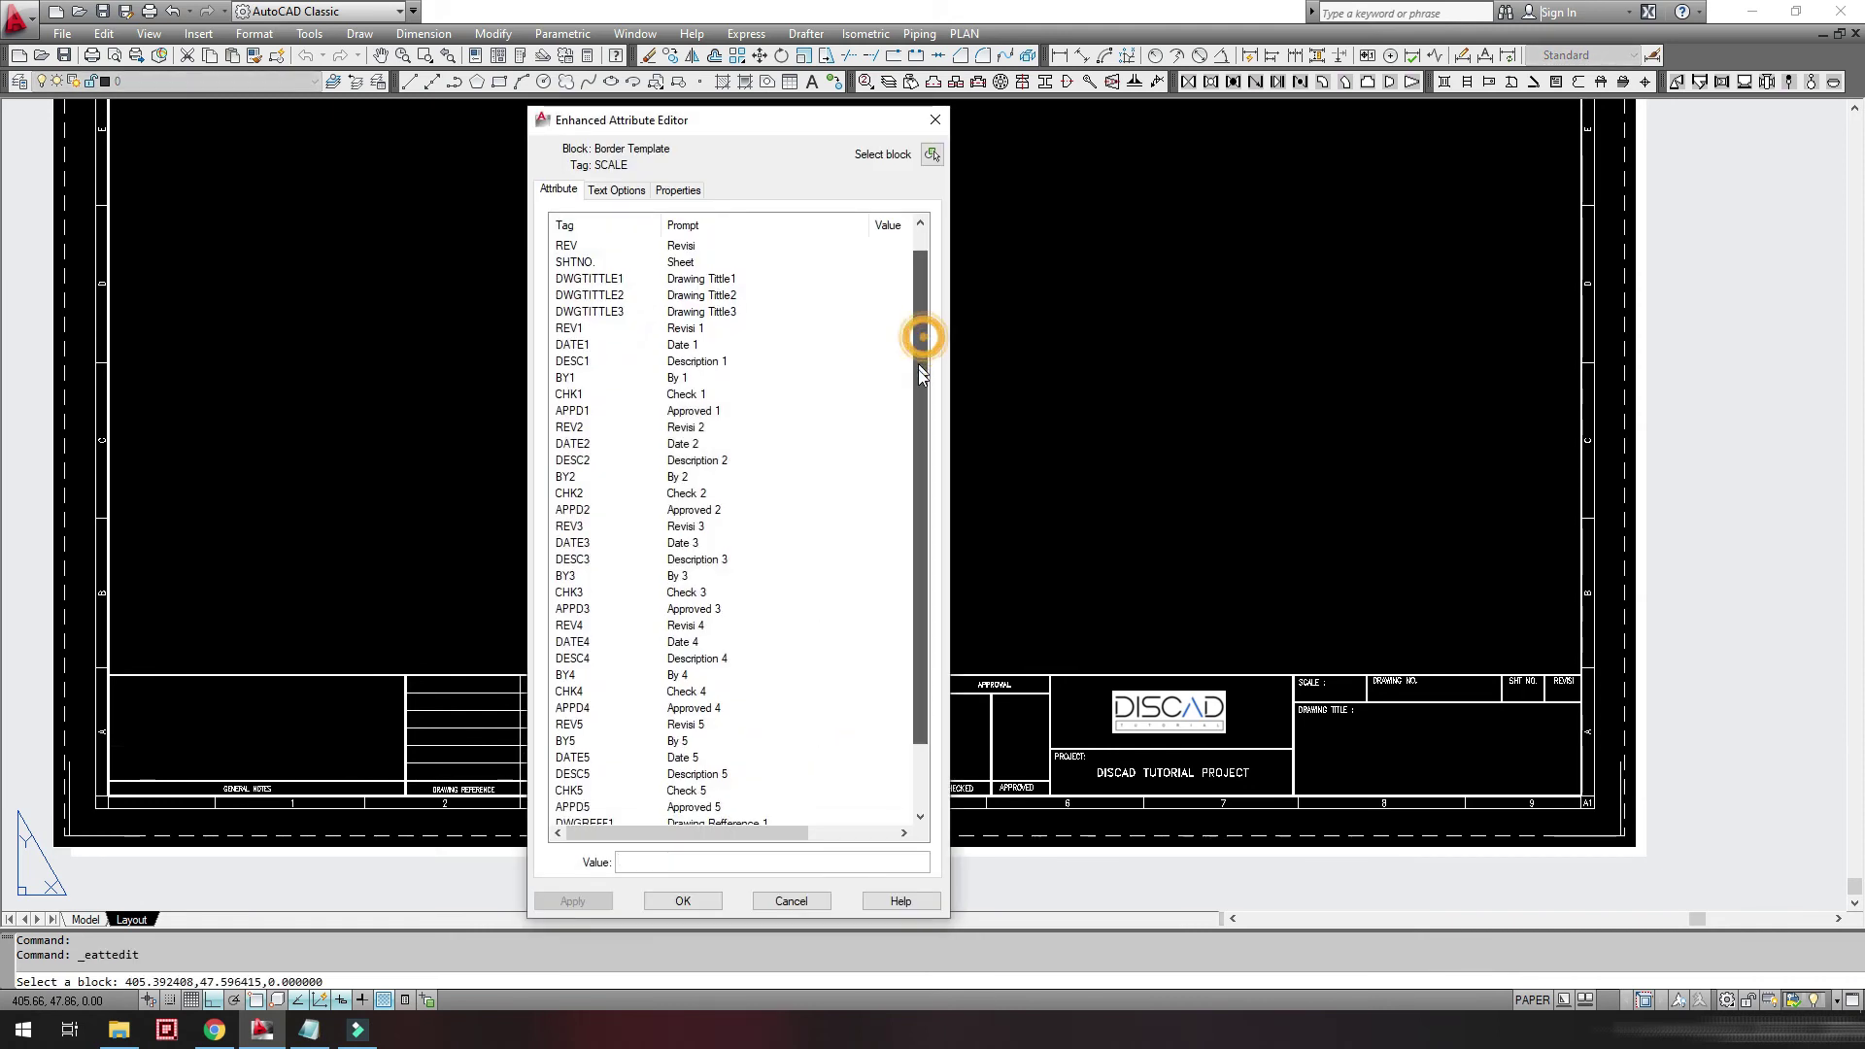
pyautogui.moveTo(913, 431); pyautogui.dragTo(922, 336)
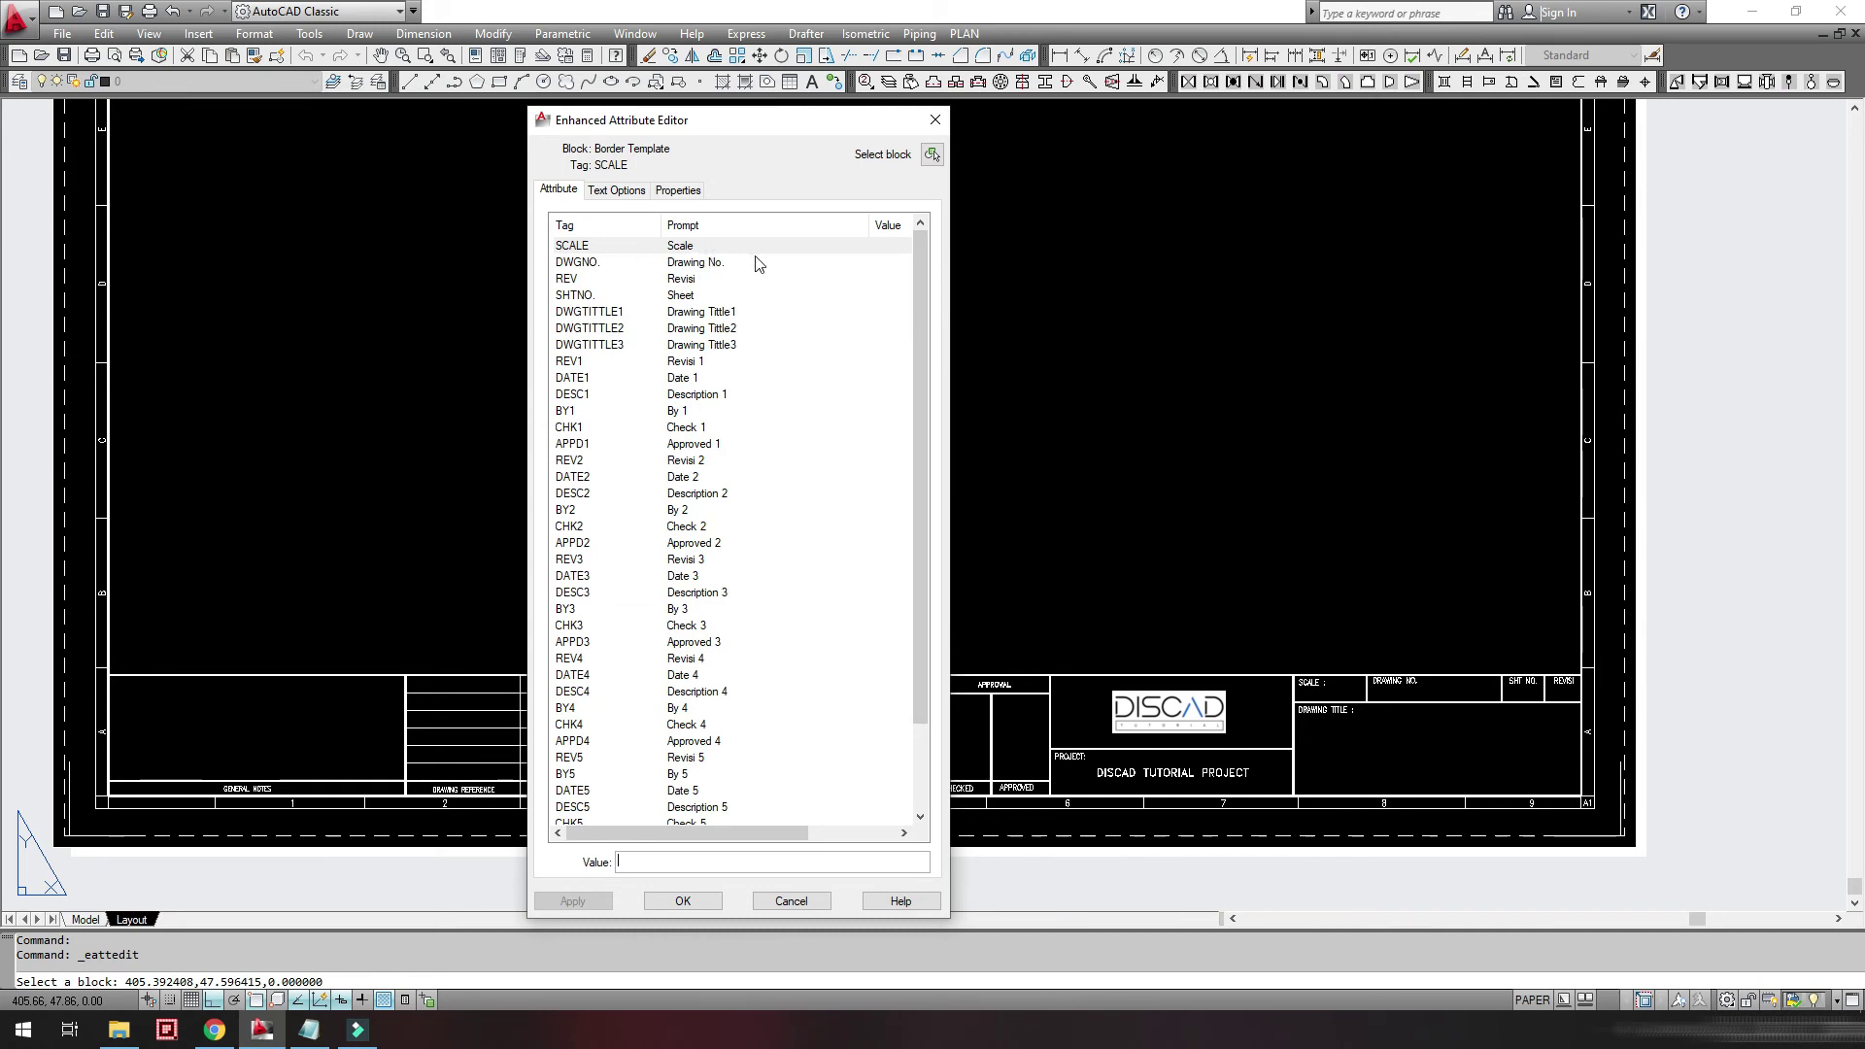
pyautogui.click(684, 902)
# - Bring up the block's attributes again, move the editor upper left, and narrow its columns
pyautogui.scroll(3, 1209, 632)
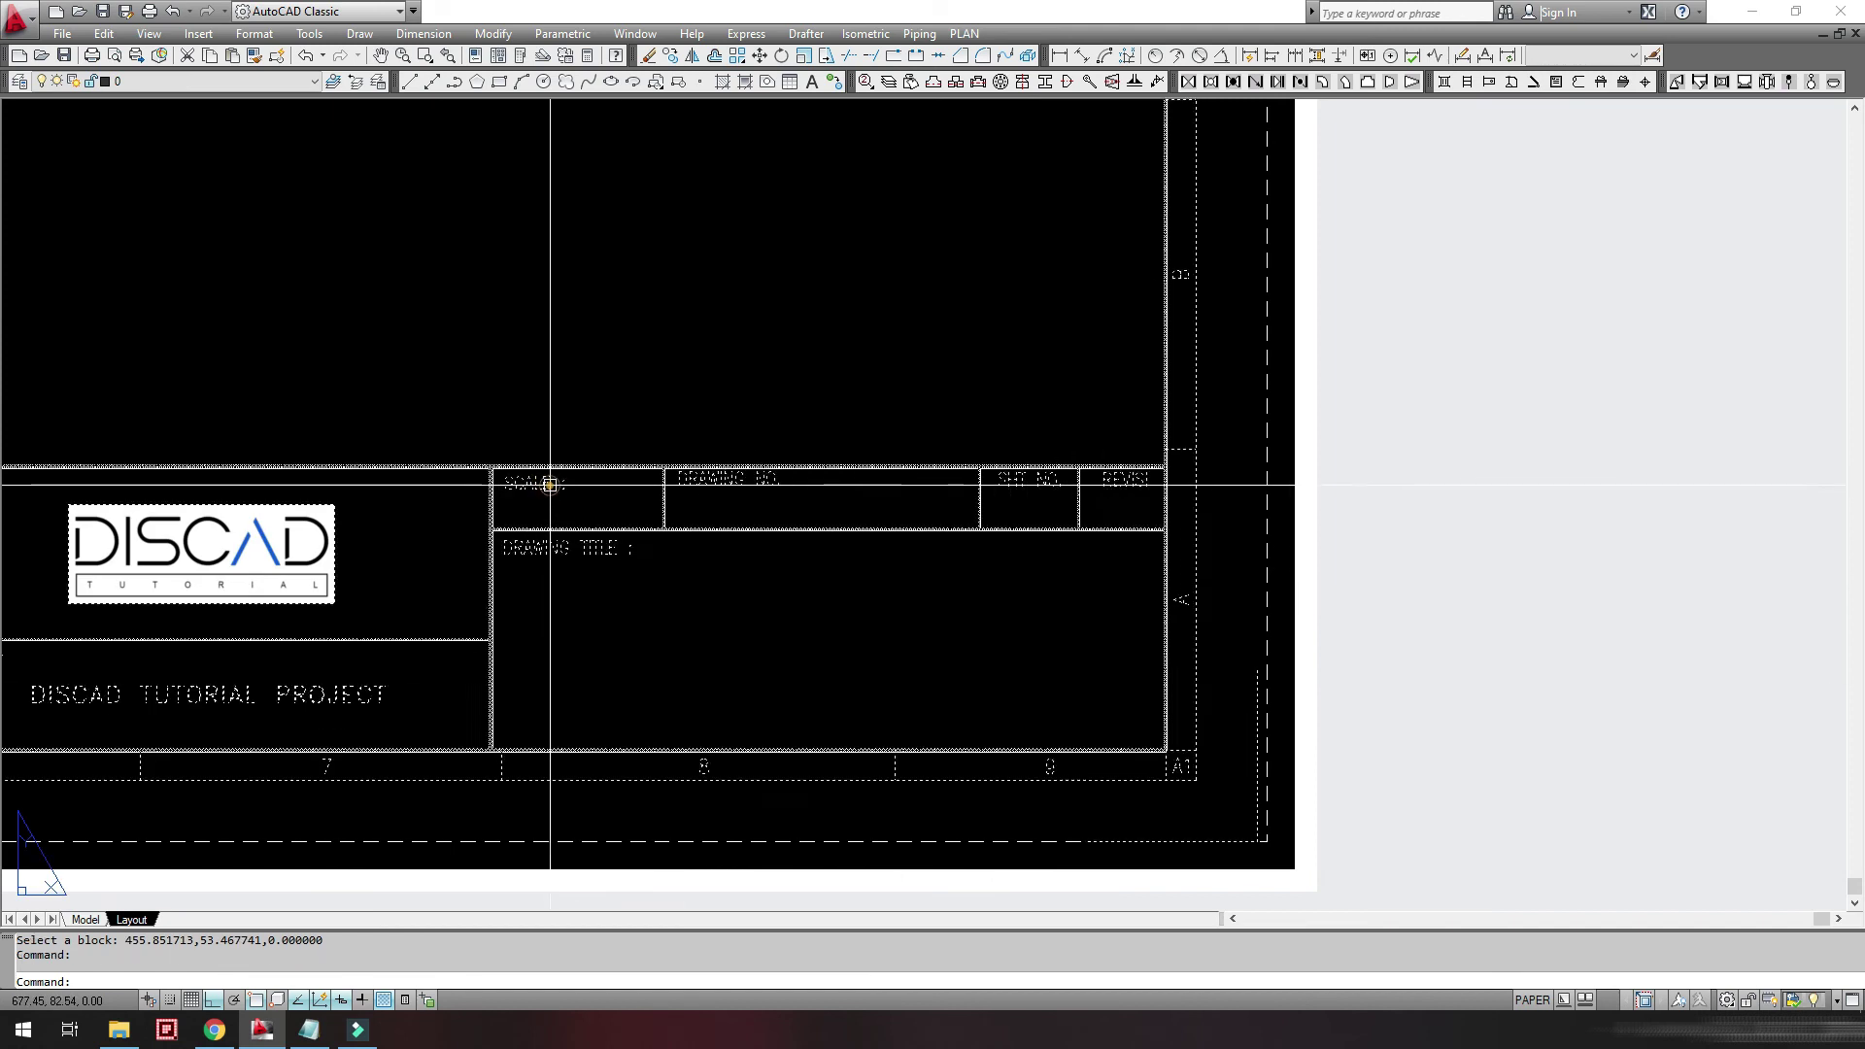
pyautogui.doubleClick(550, 484)
pyautogui.moveTo(723, 119); pyautogui.dragTo(259, 68)
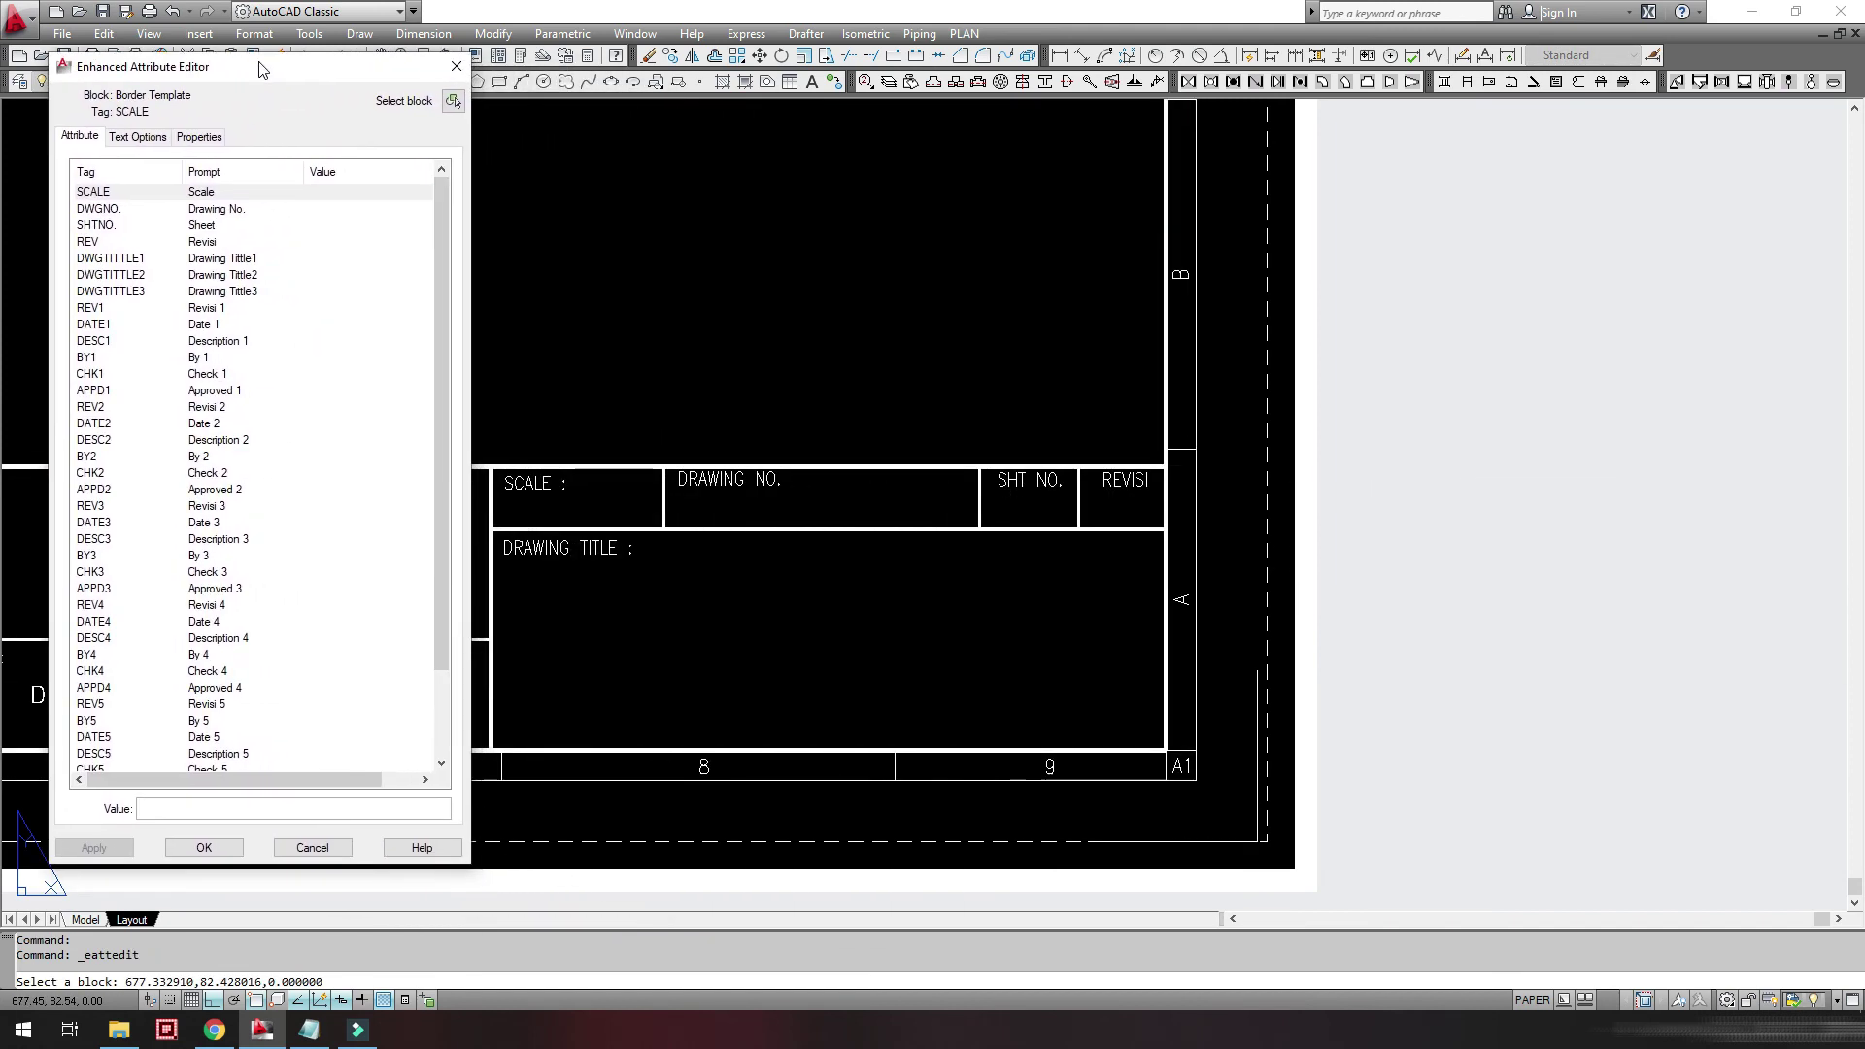
pyautogui.moveTo(183, 172)
pyautogui.mouseDown()
pyautogui.moveTo(73, 173)
pyautogui.moveTo(157, 171)
pyautogui.mouseUp()
pyautogui.moveTo(275, 171); pyautogui.dragTo(262, 171)
pyautogui.click(181, 811)
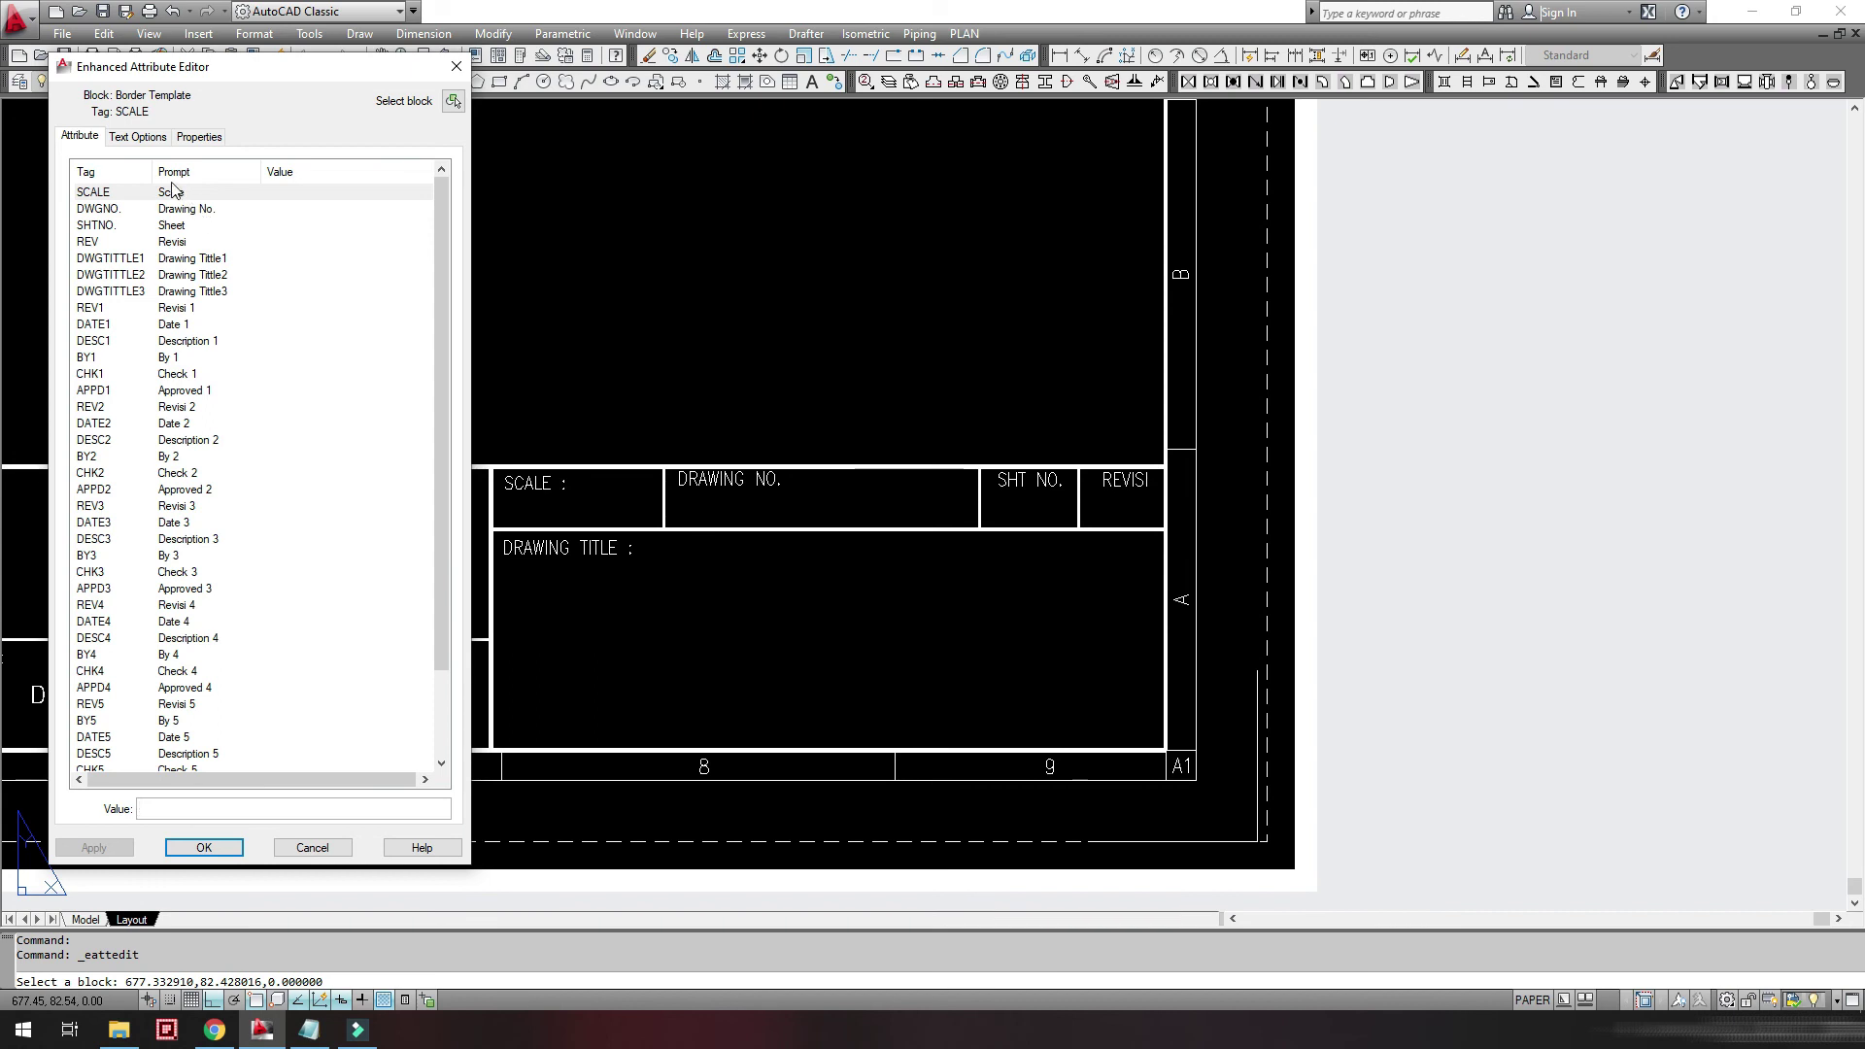
# - Set title block scale 1:50, drawing number PRJ-XX-000-2020, sheet 1 OF 1 and revision A
pyautogui.moveTo(153, 171); pyautogui.dragTo(74, 171)
pyautogui.click(167, 808)
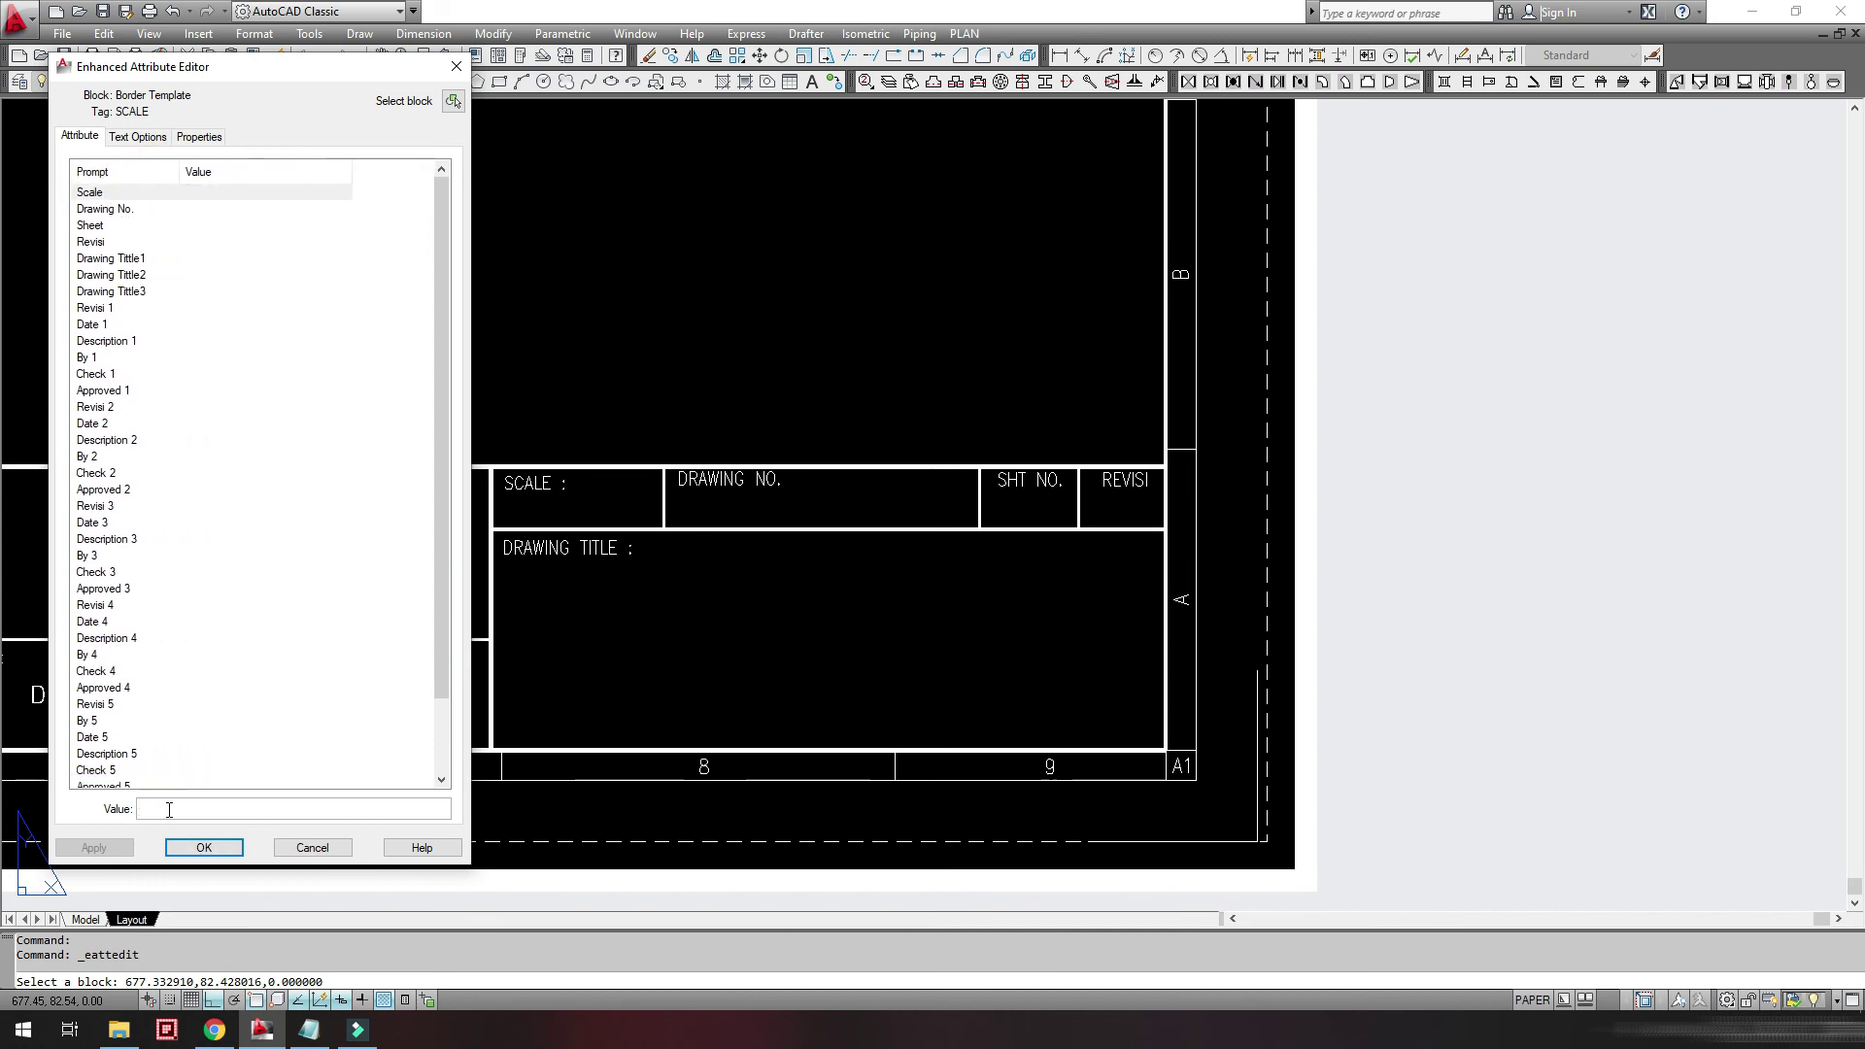
pyautogui.write('1:50')
pyautogui.press('Return')
pyautogui.write('PRJ-XX')
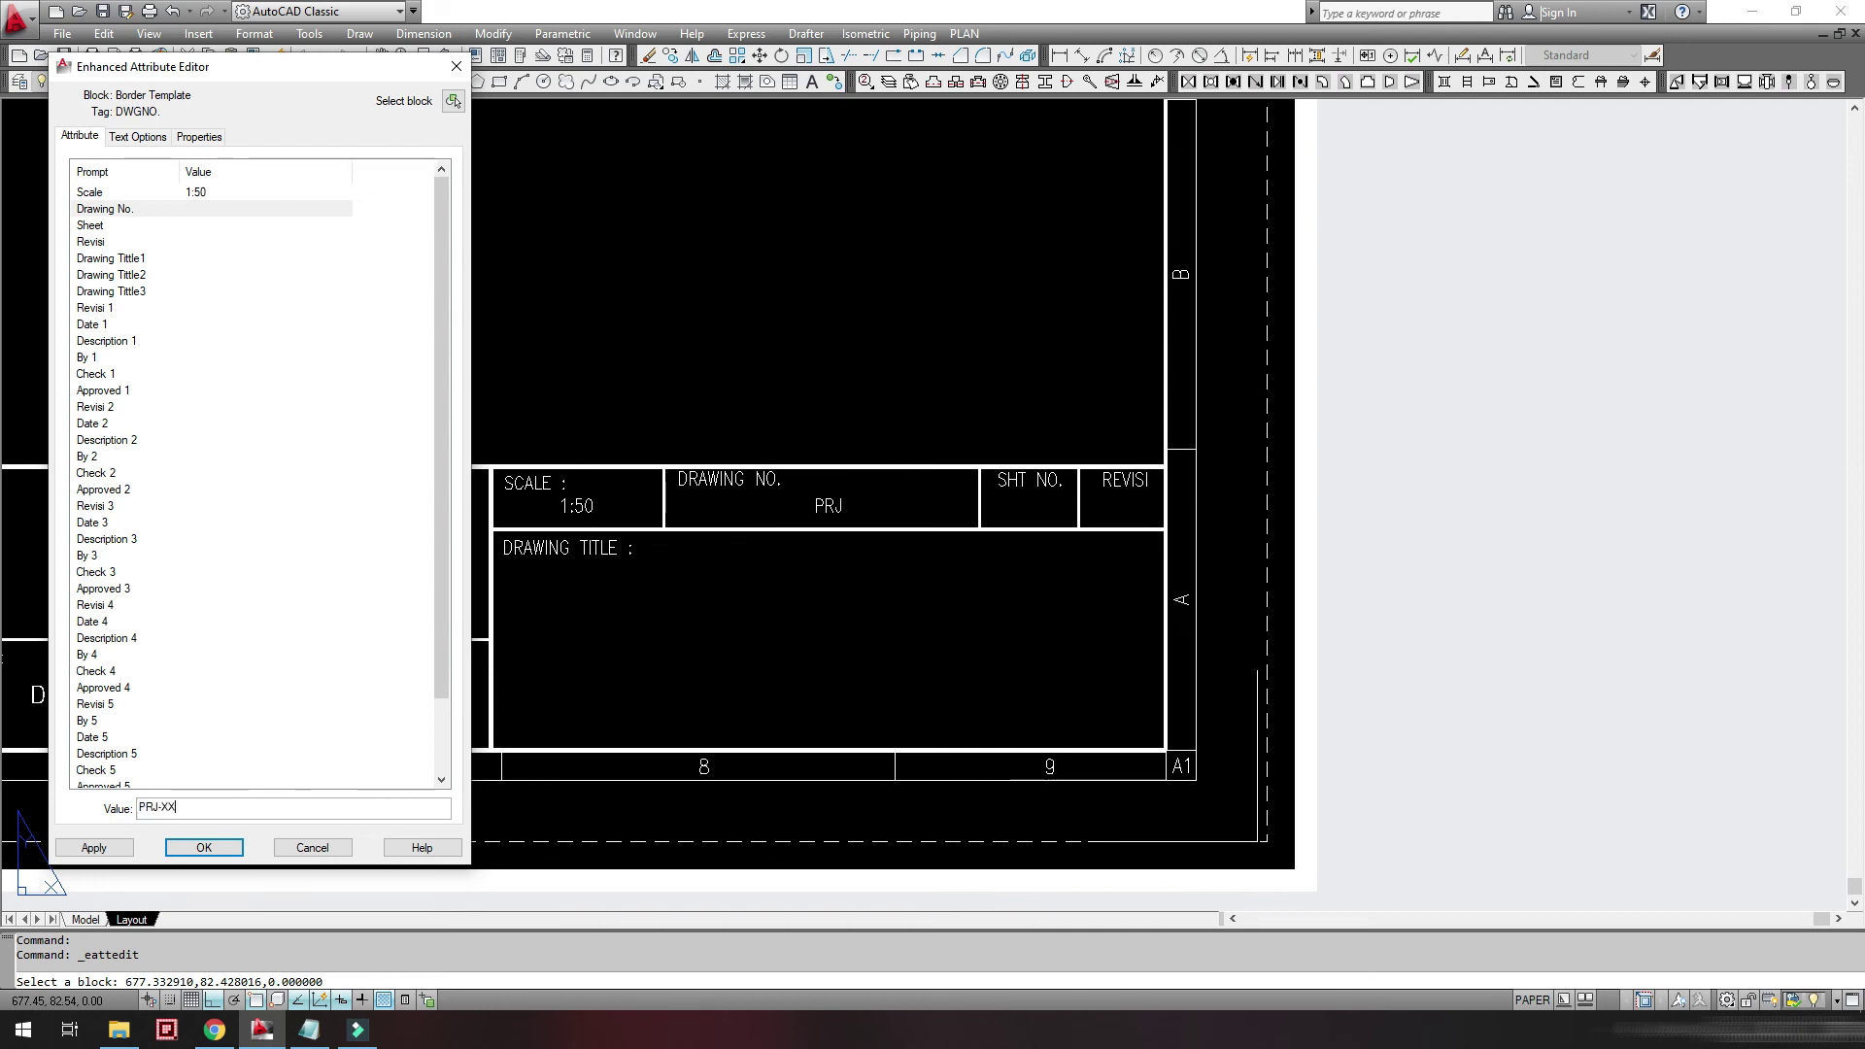
pyautogui.write('-9')
pyautogui.write('000-')
pyautogui.write('2020')
pyautogui.press('Return')
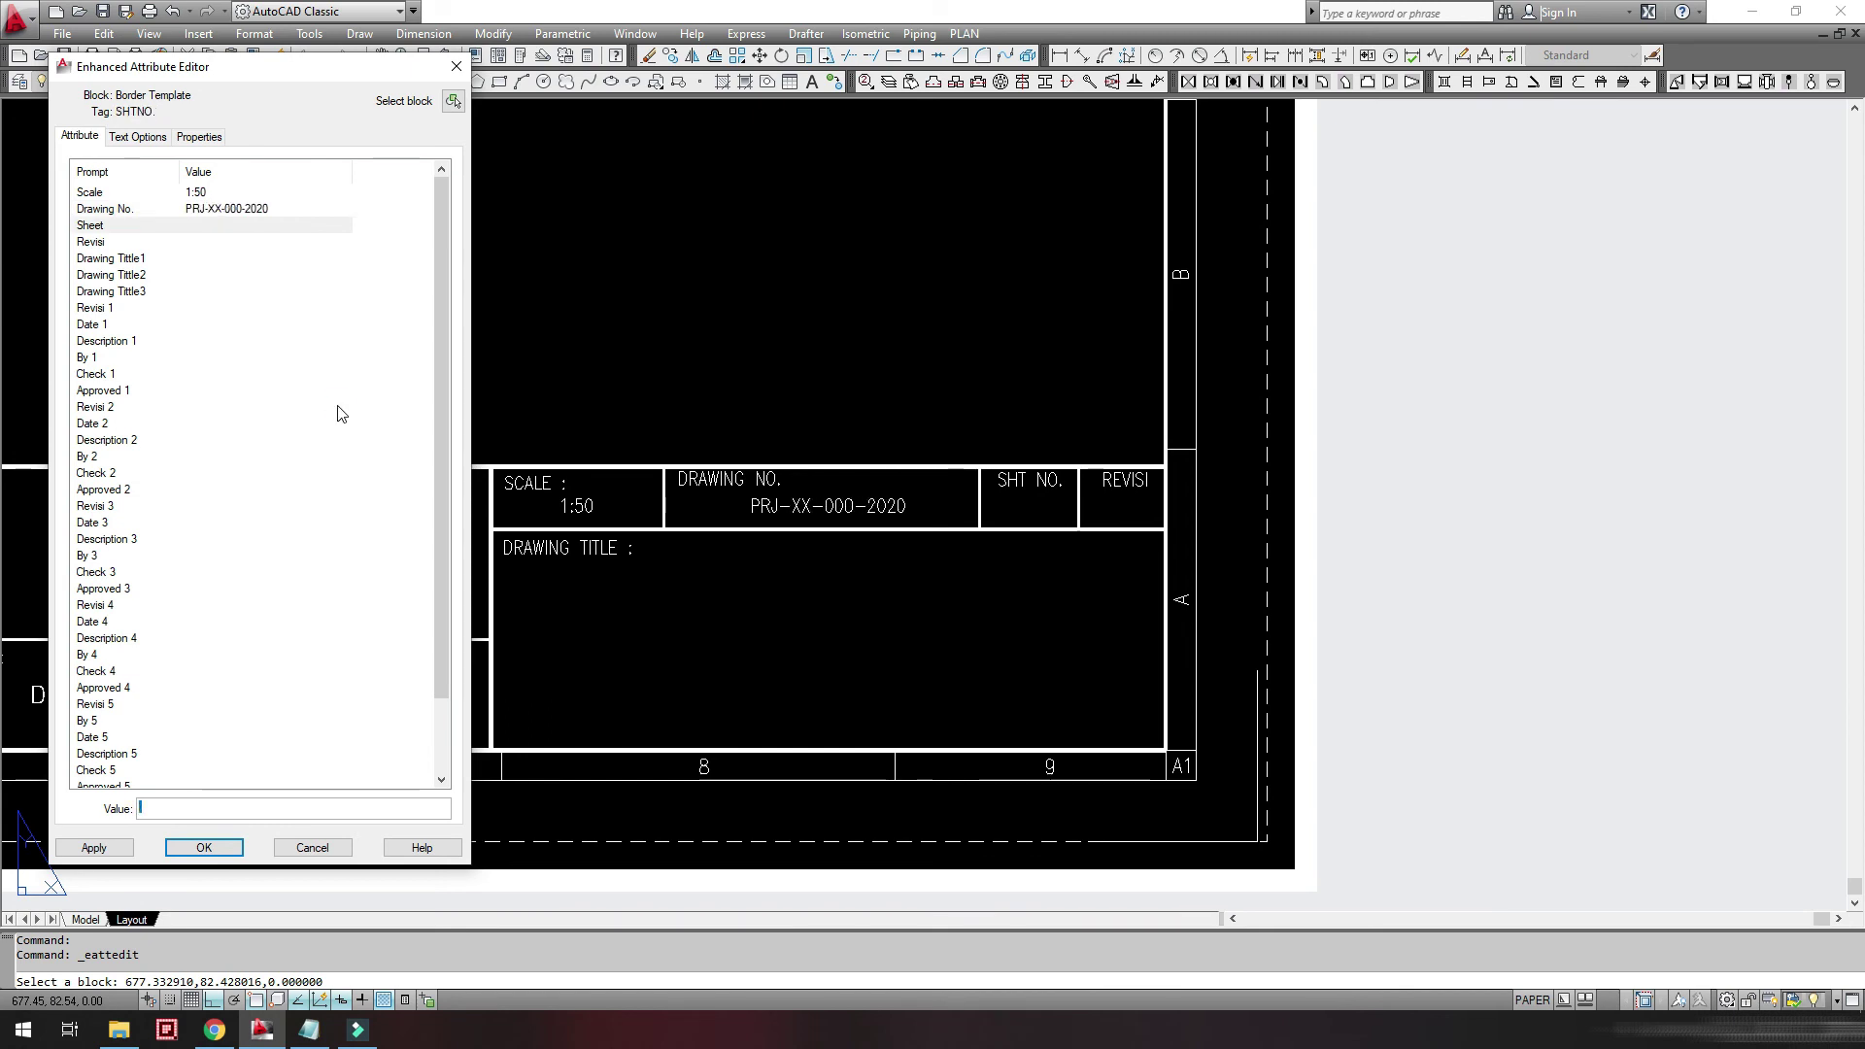
pyautogui.write('1 OF 1')
pyautogui.press('Return')
pyautogui.write('A')
pyautogui.press('Return')
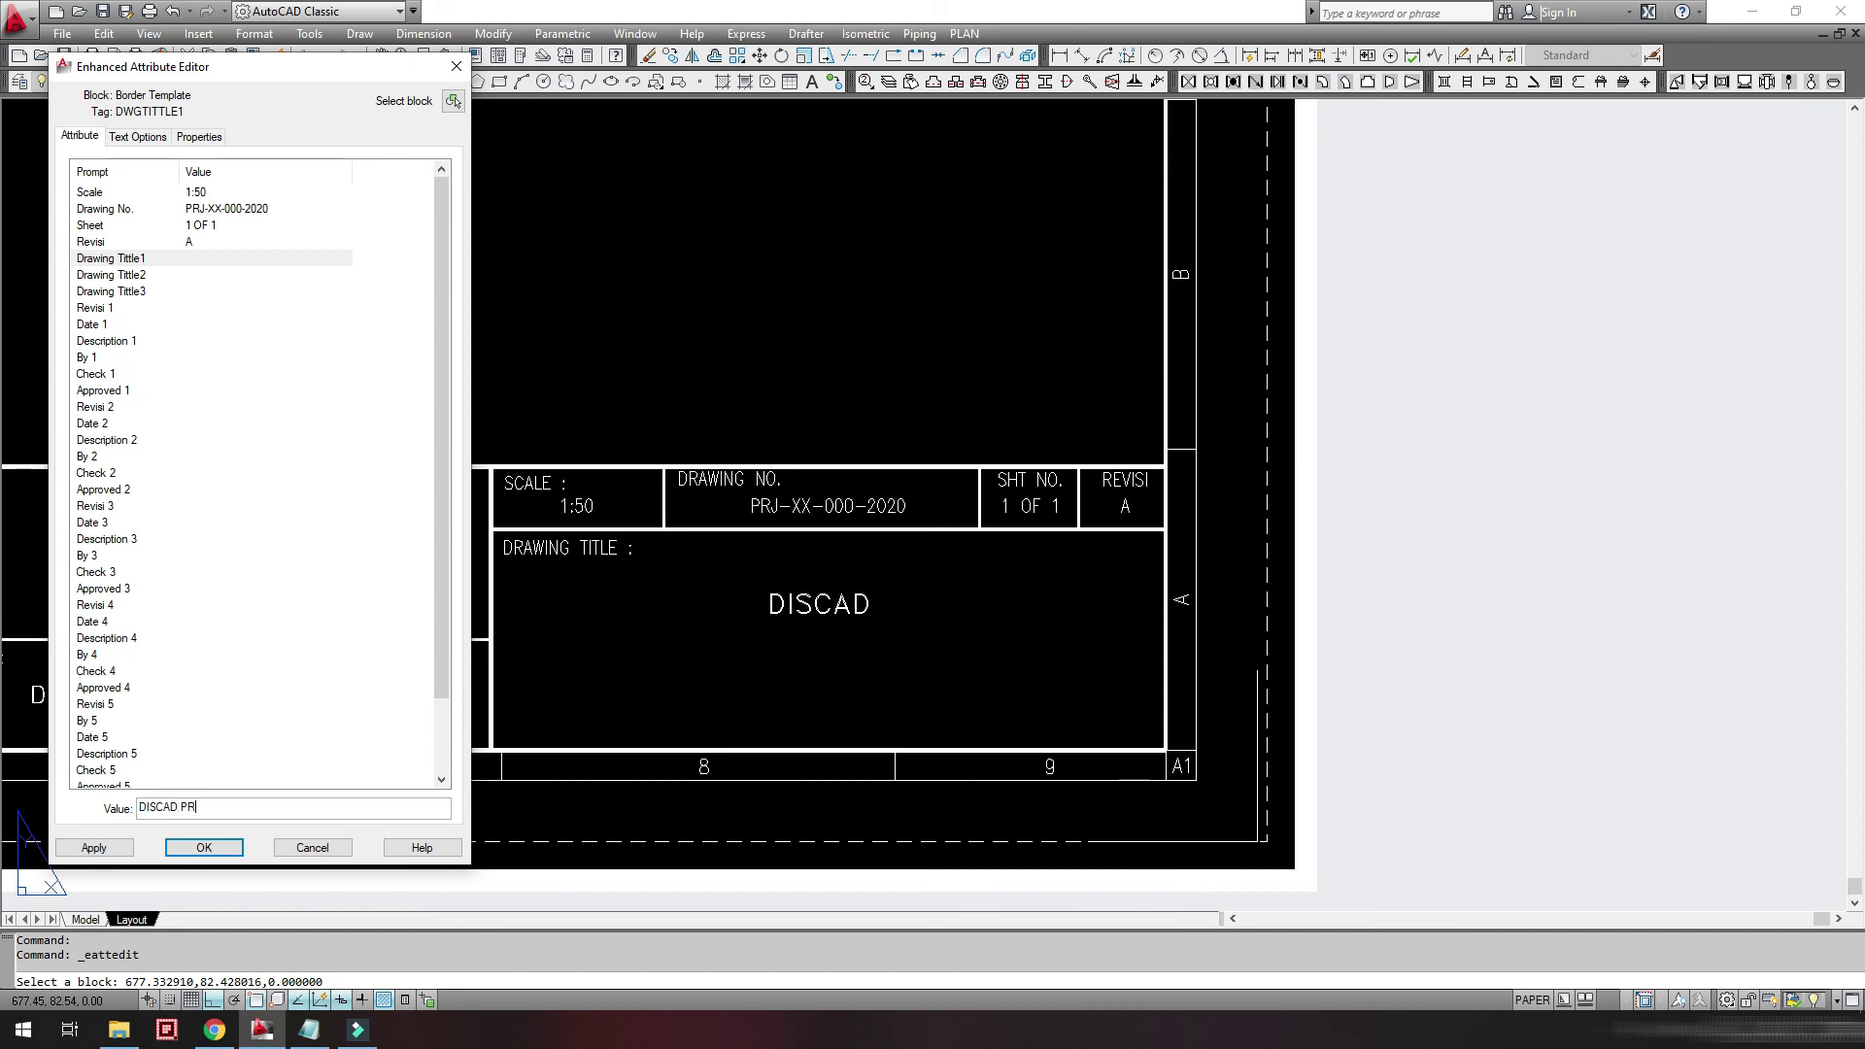
# - Enter the drawing title lines DISCAD PROJECT, TEMPLATE BORDER and AUTOCAD
pyautogui.write('OJECT')
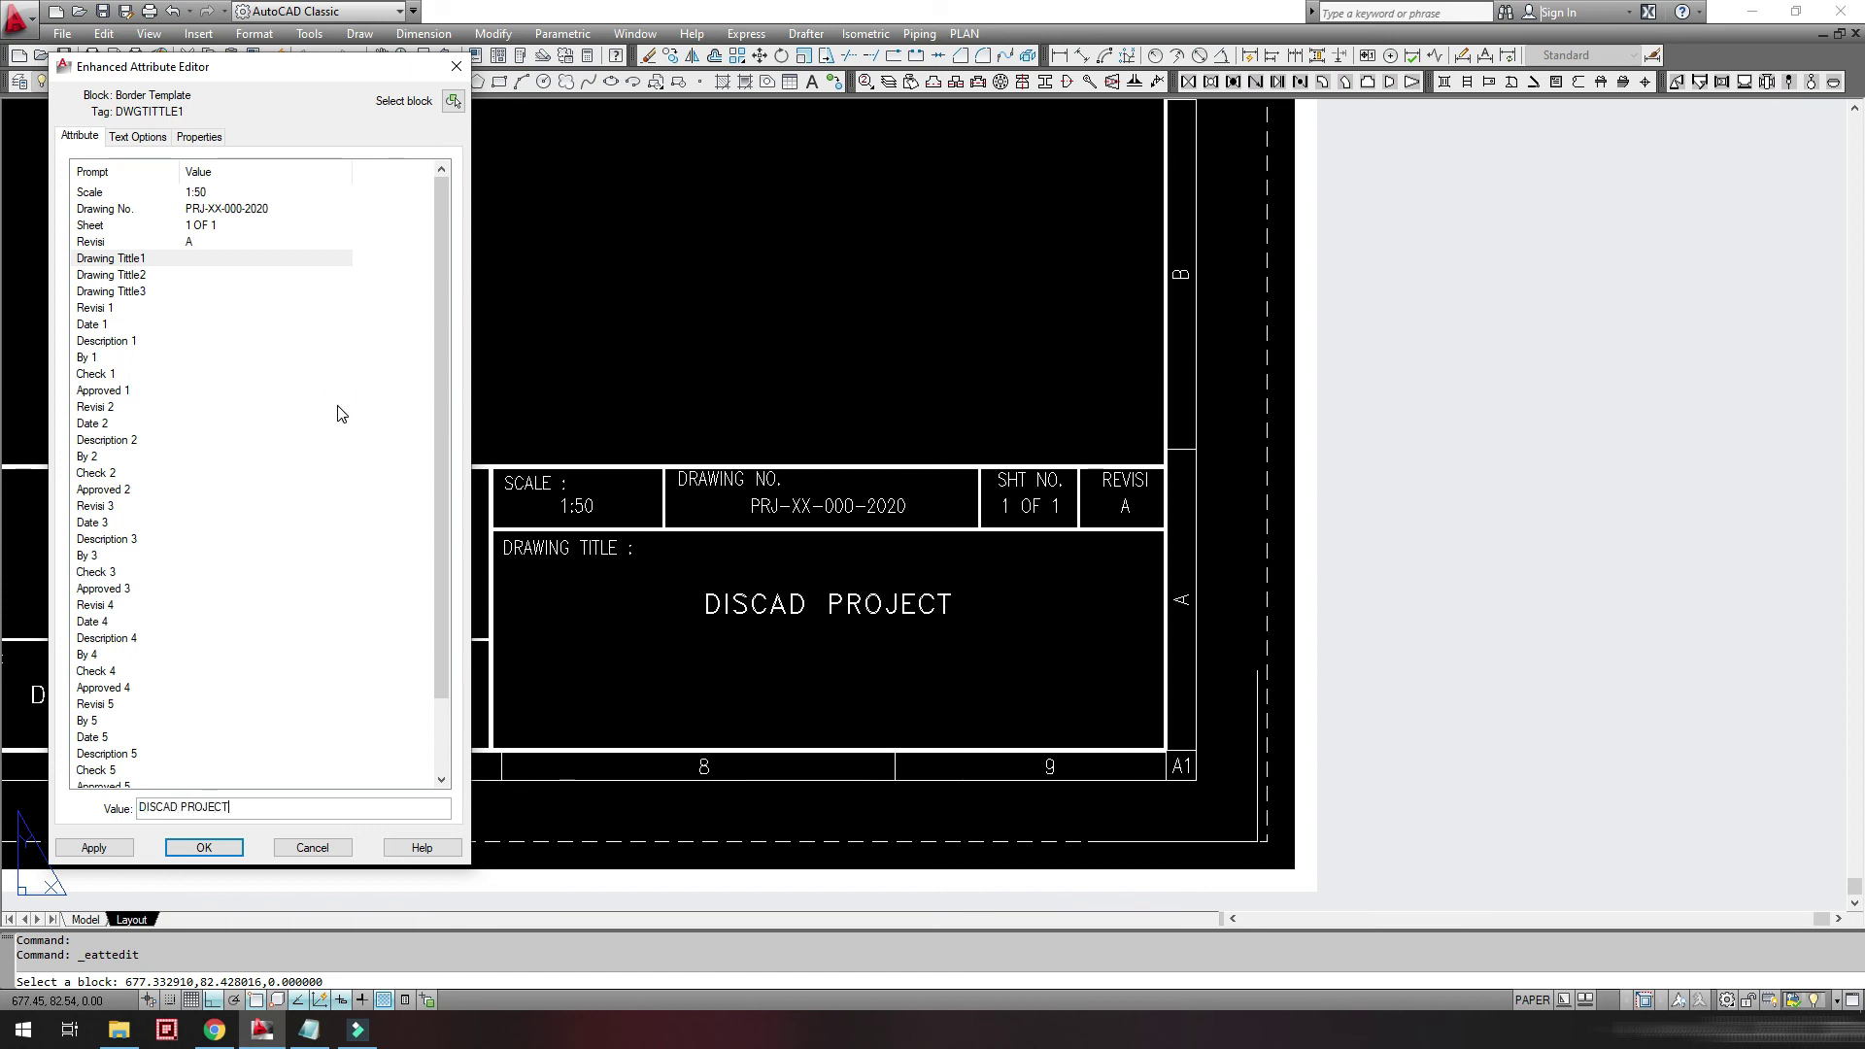
pyautogui.press('Return')
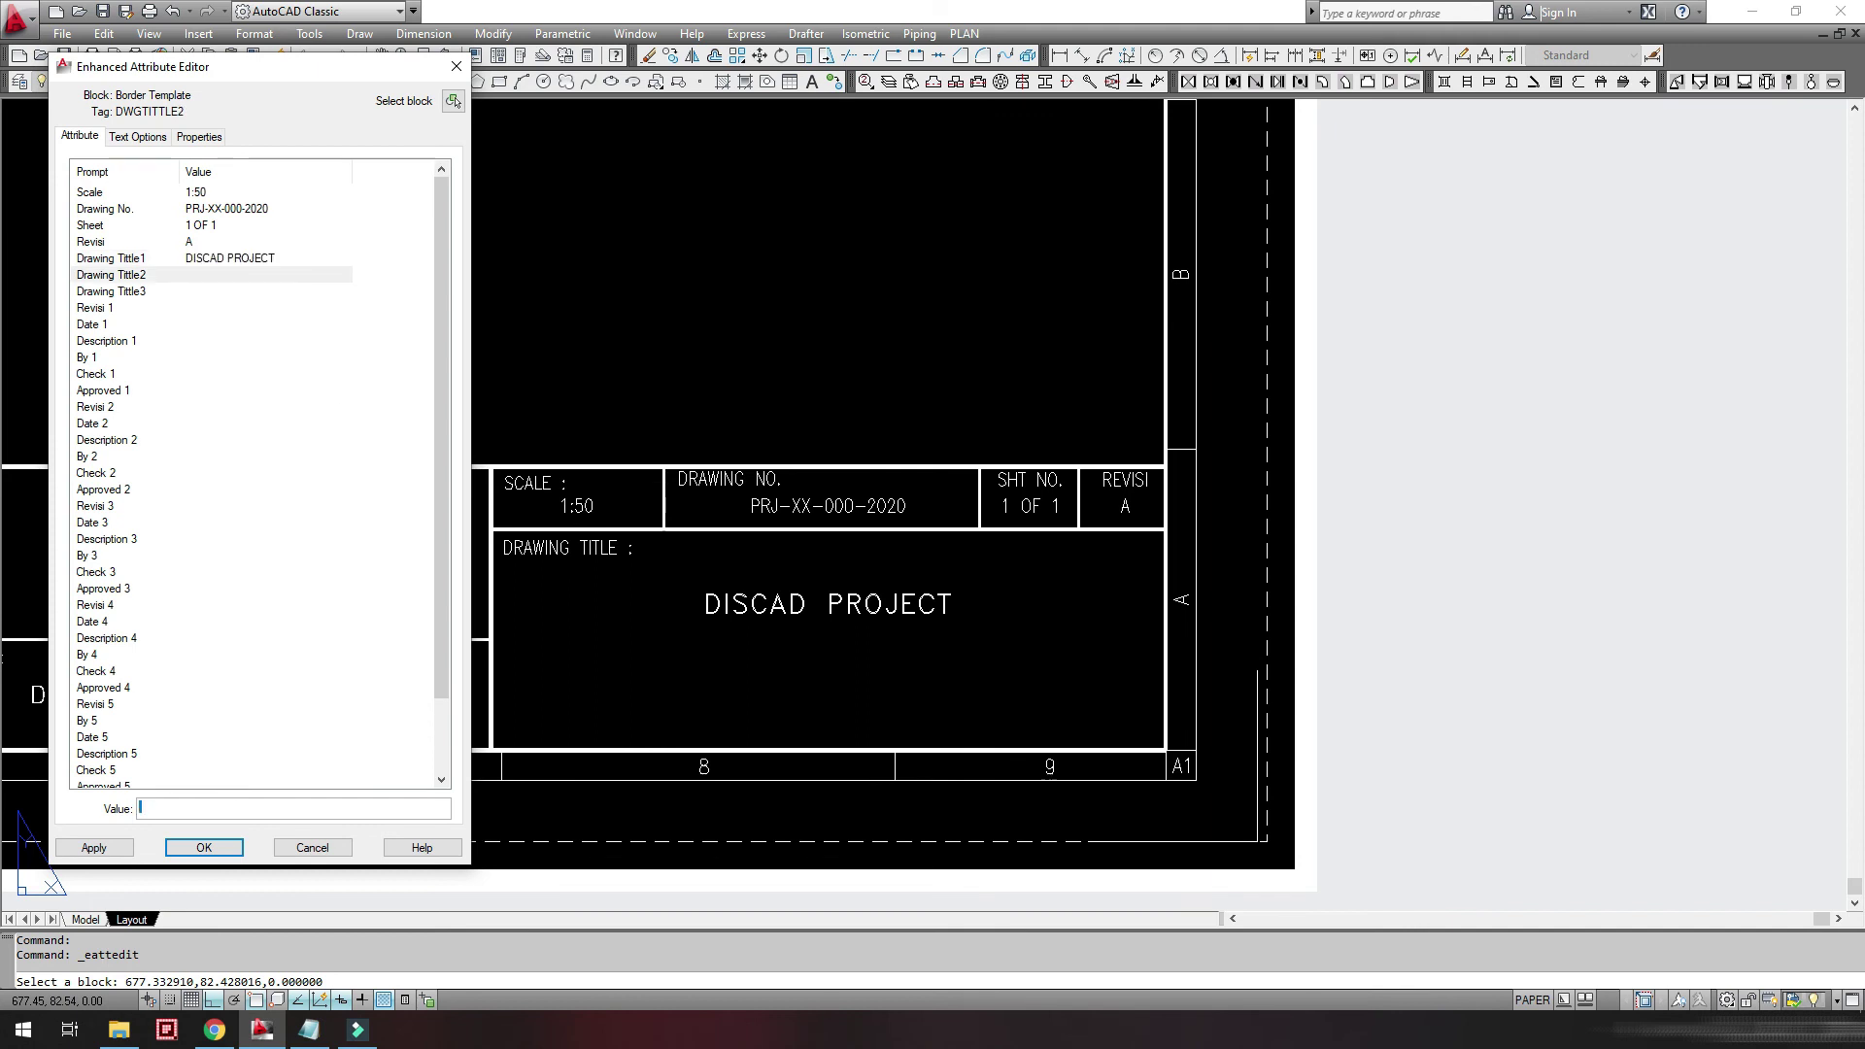
pyautogui.write('CARA MEMBUATEMPLATE BO')
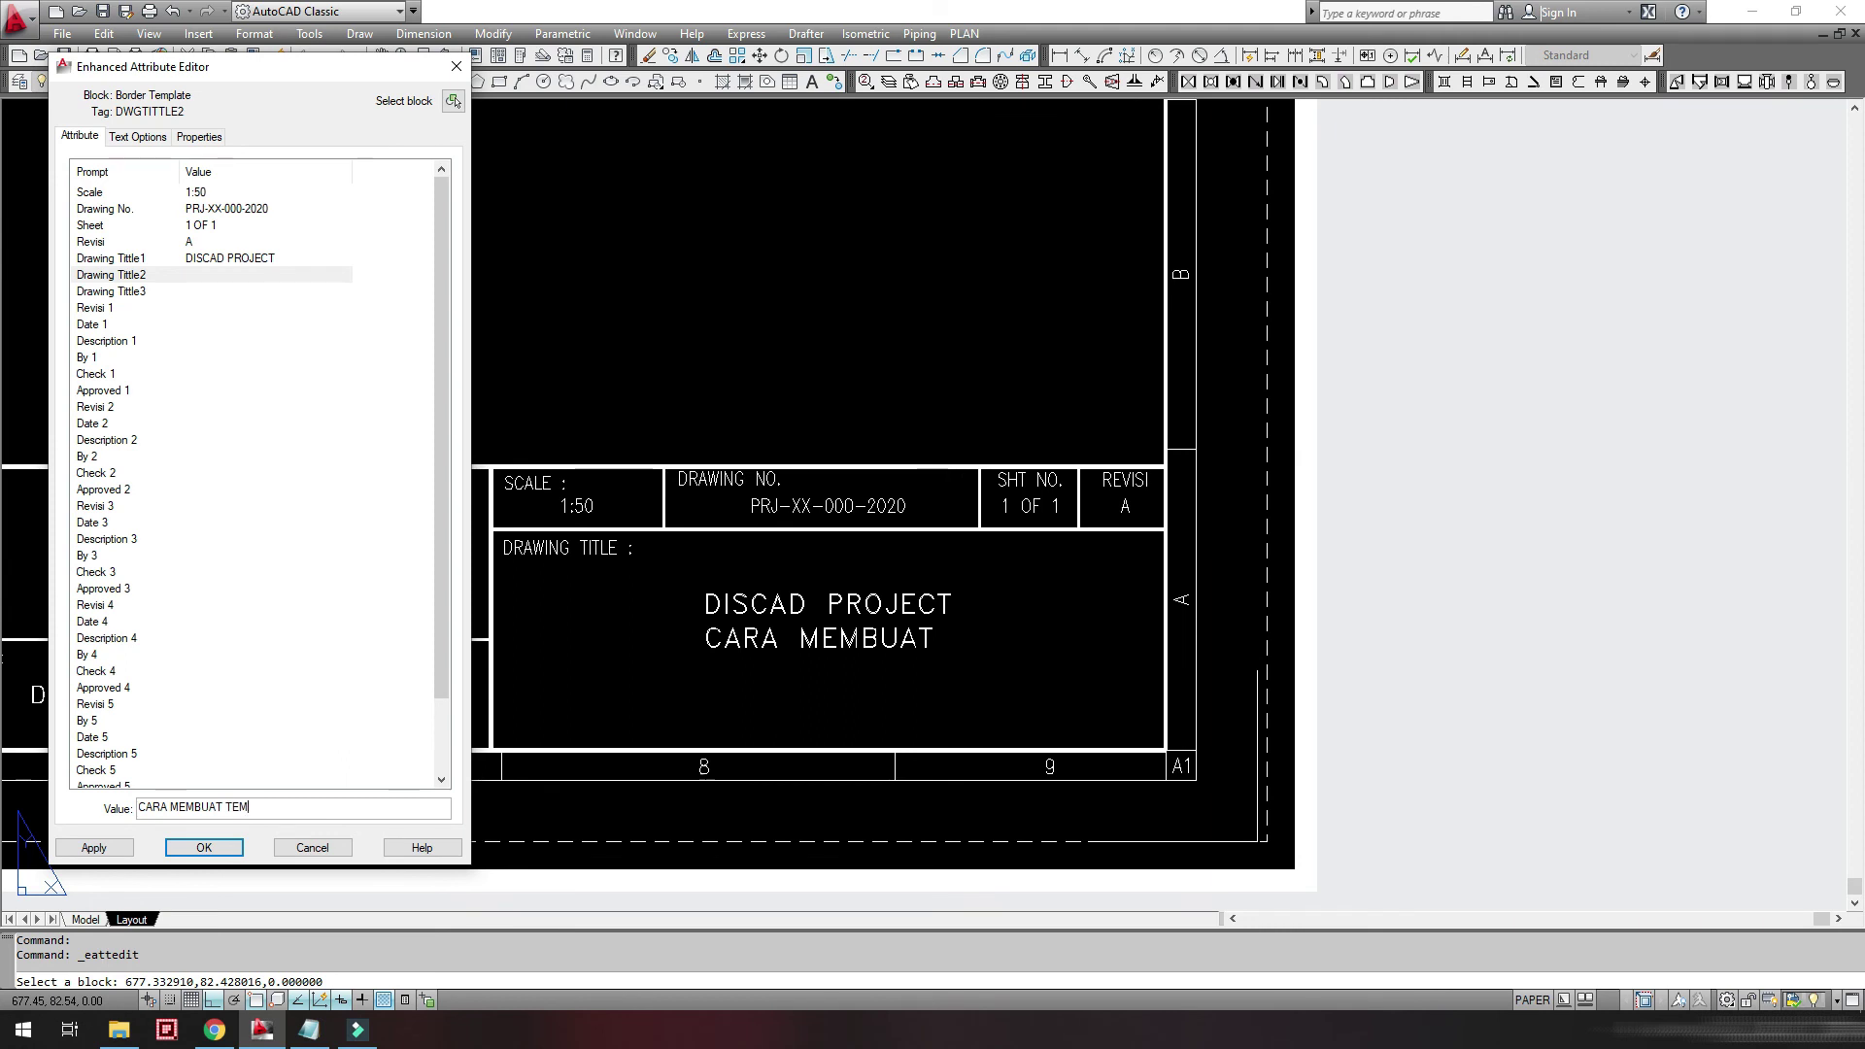
pyautogui.write('RDER')
pyautogui.press('Return')
pyautogui.write('AU')
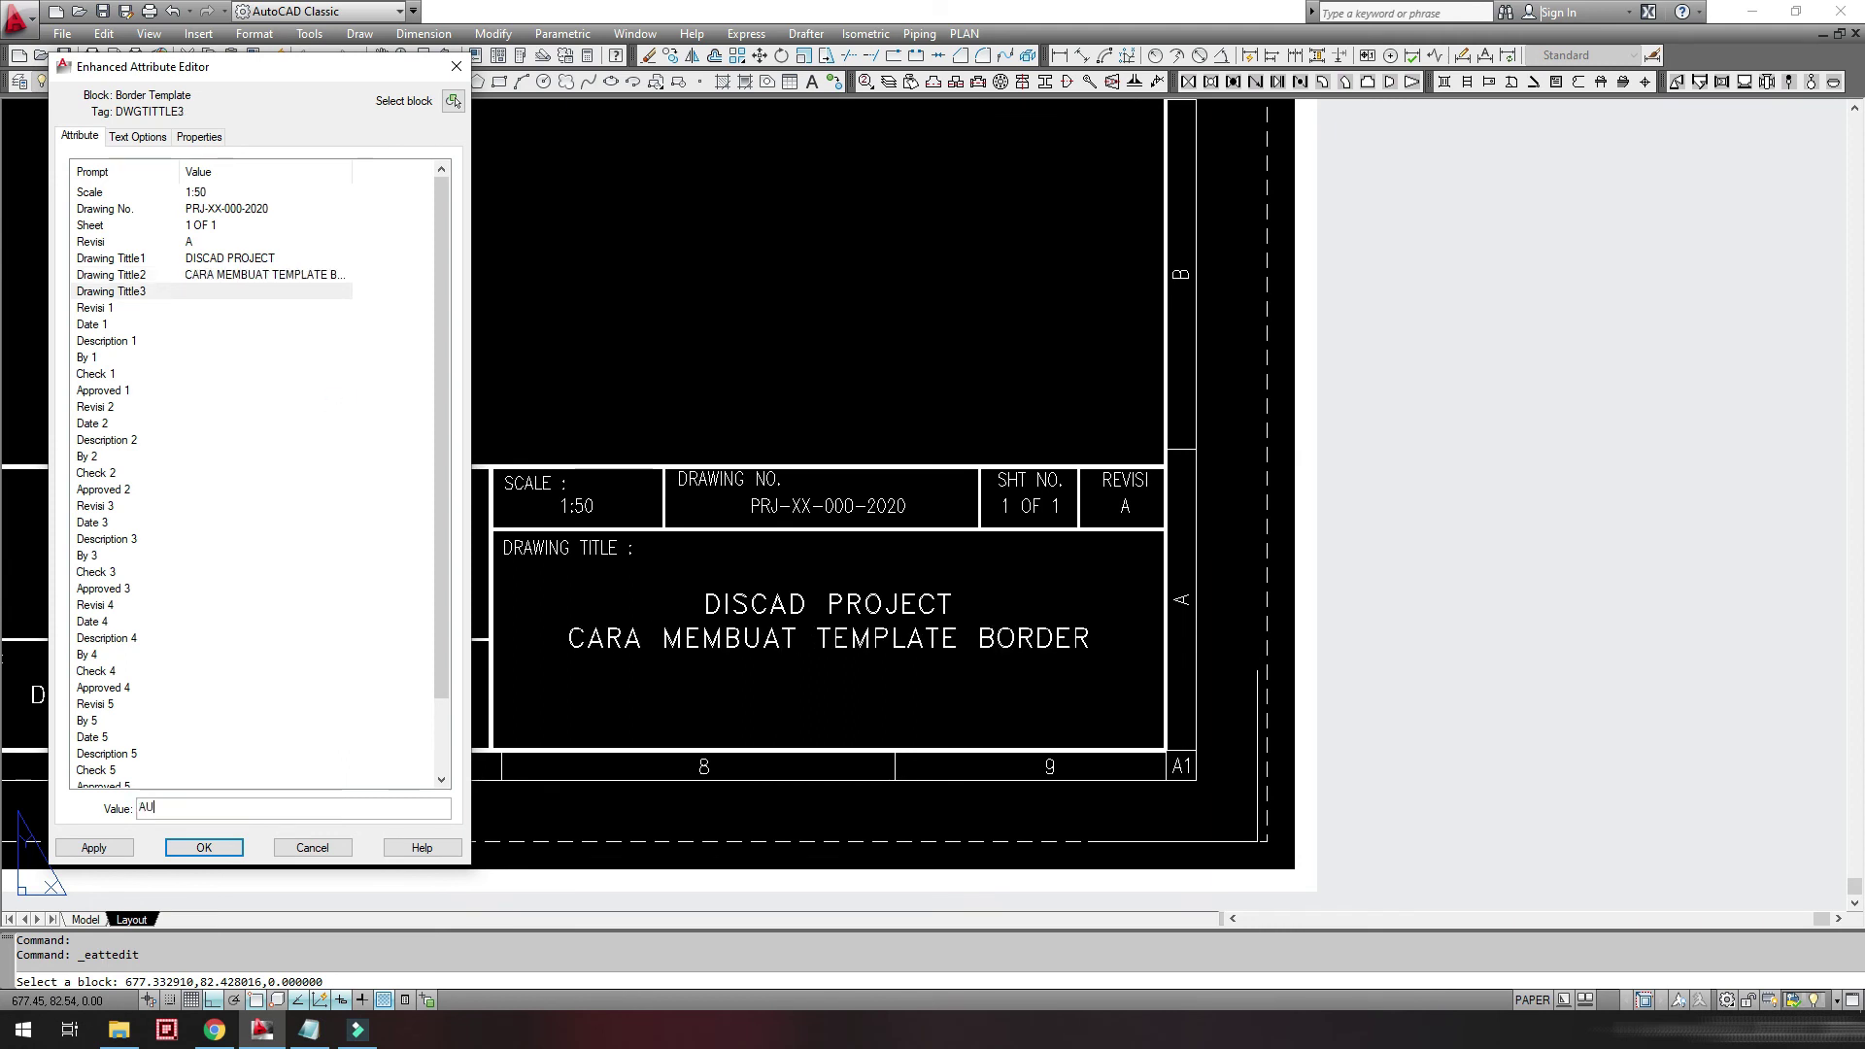
pyautogui.press('Return')
# - Reopen the title block attributes beside the revision table and set the first revision to A
pyautogui.click(204, 847)
pyautogui.moveTo(310, 758); pyautogui.dragTo(1165, 719, button='middle')
pyautogui.scroll(1, 424, 668)
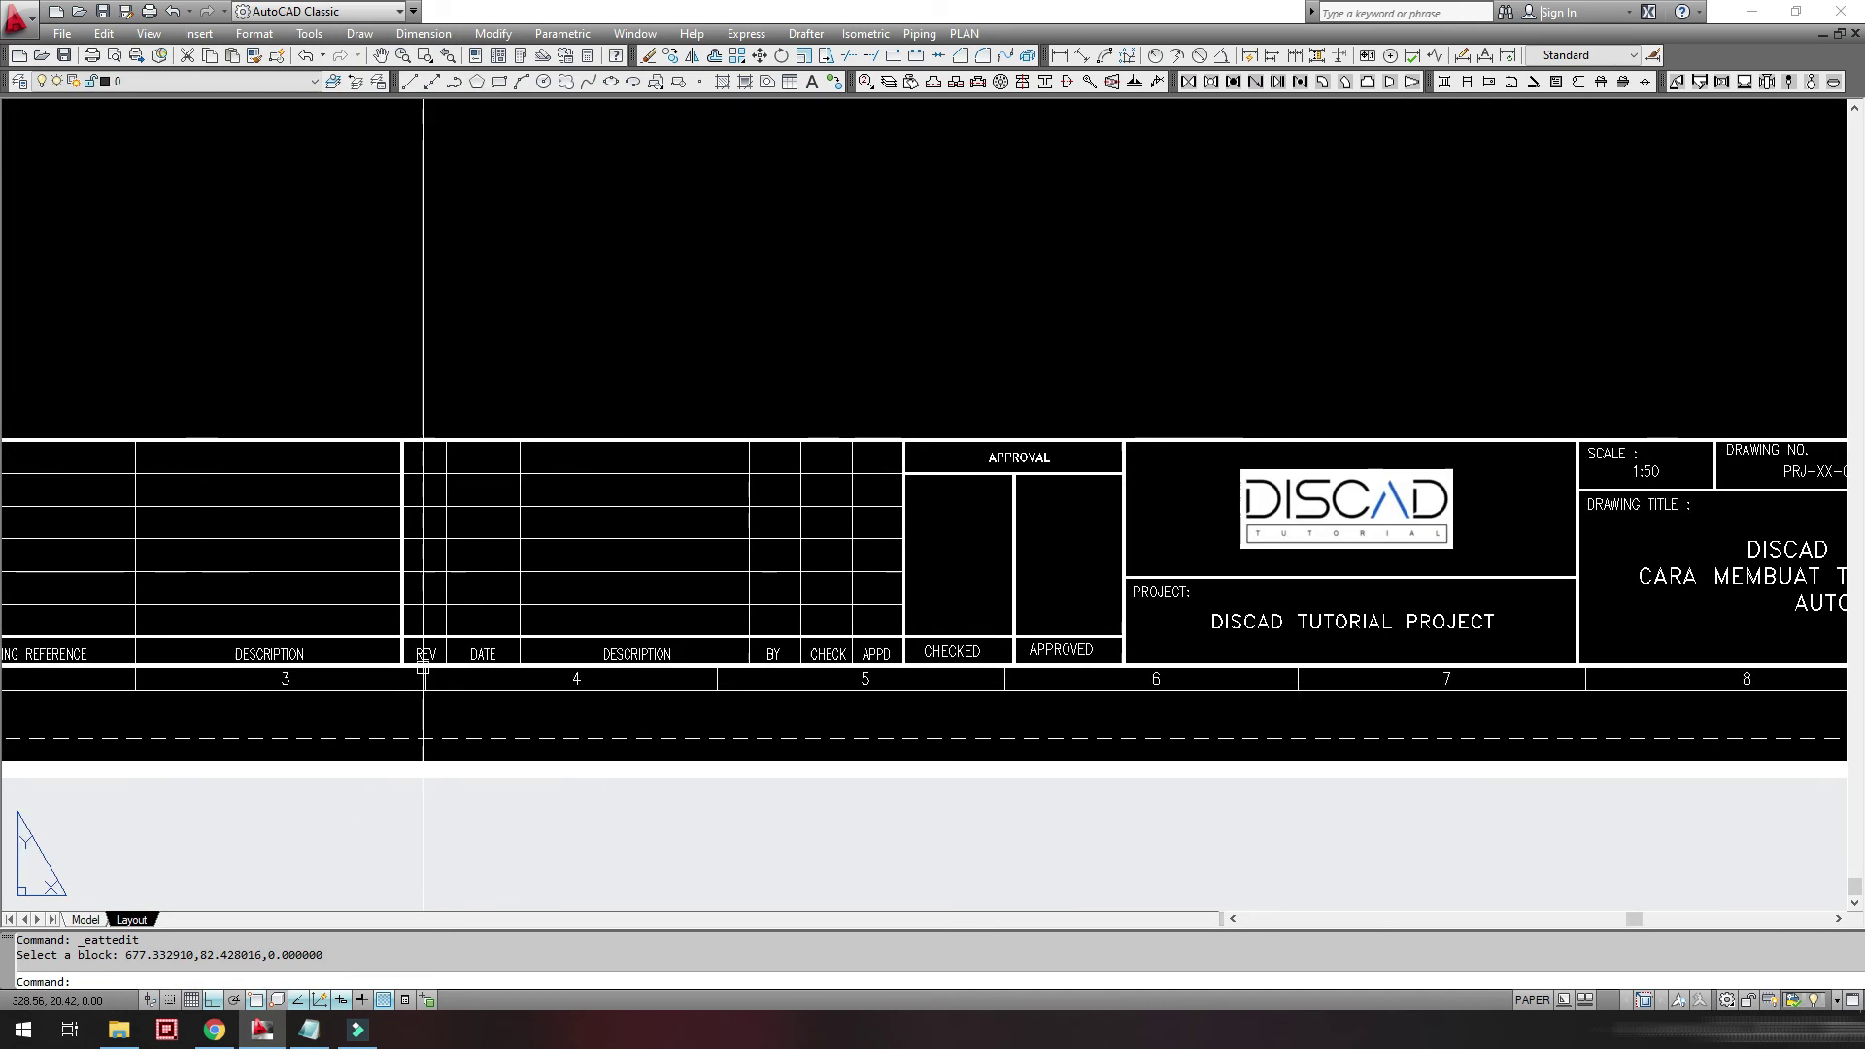
pyautogui.click(424, 668)
pyautogui.moveTo(242, 70); pyautogui.dragTo(1344, 77)
pyautogui.click(1176, 317)
pyautogui.write('A')
pyautogui.press('Return')
# - Complete revision A with 17/11/20, ISSUED FOR TUTORIAL, initials and XX, dashing out the second row
pyautogui.press('Return')
pyautogui.write('ISSUED FOR TUTORIAL')
pyautogui.press('Return')
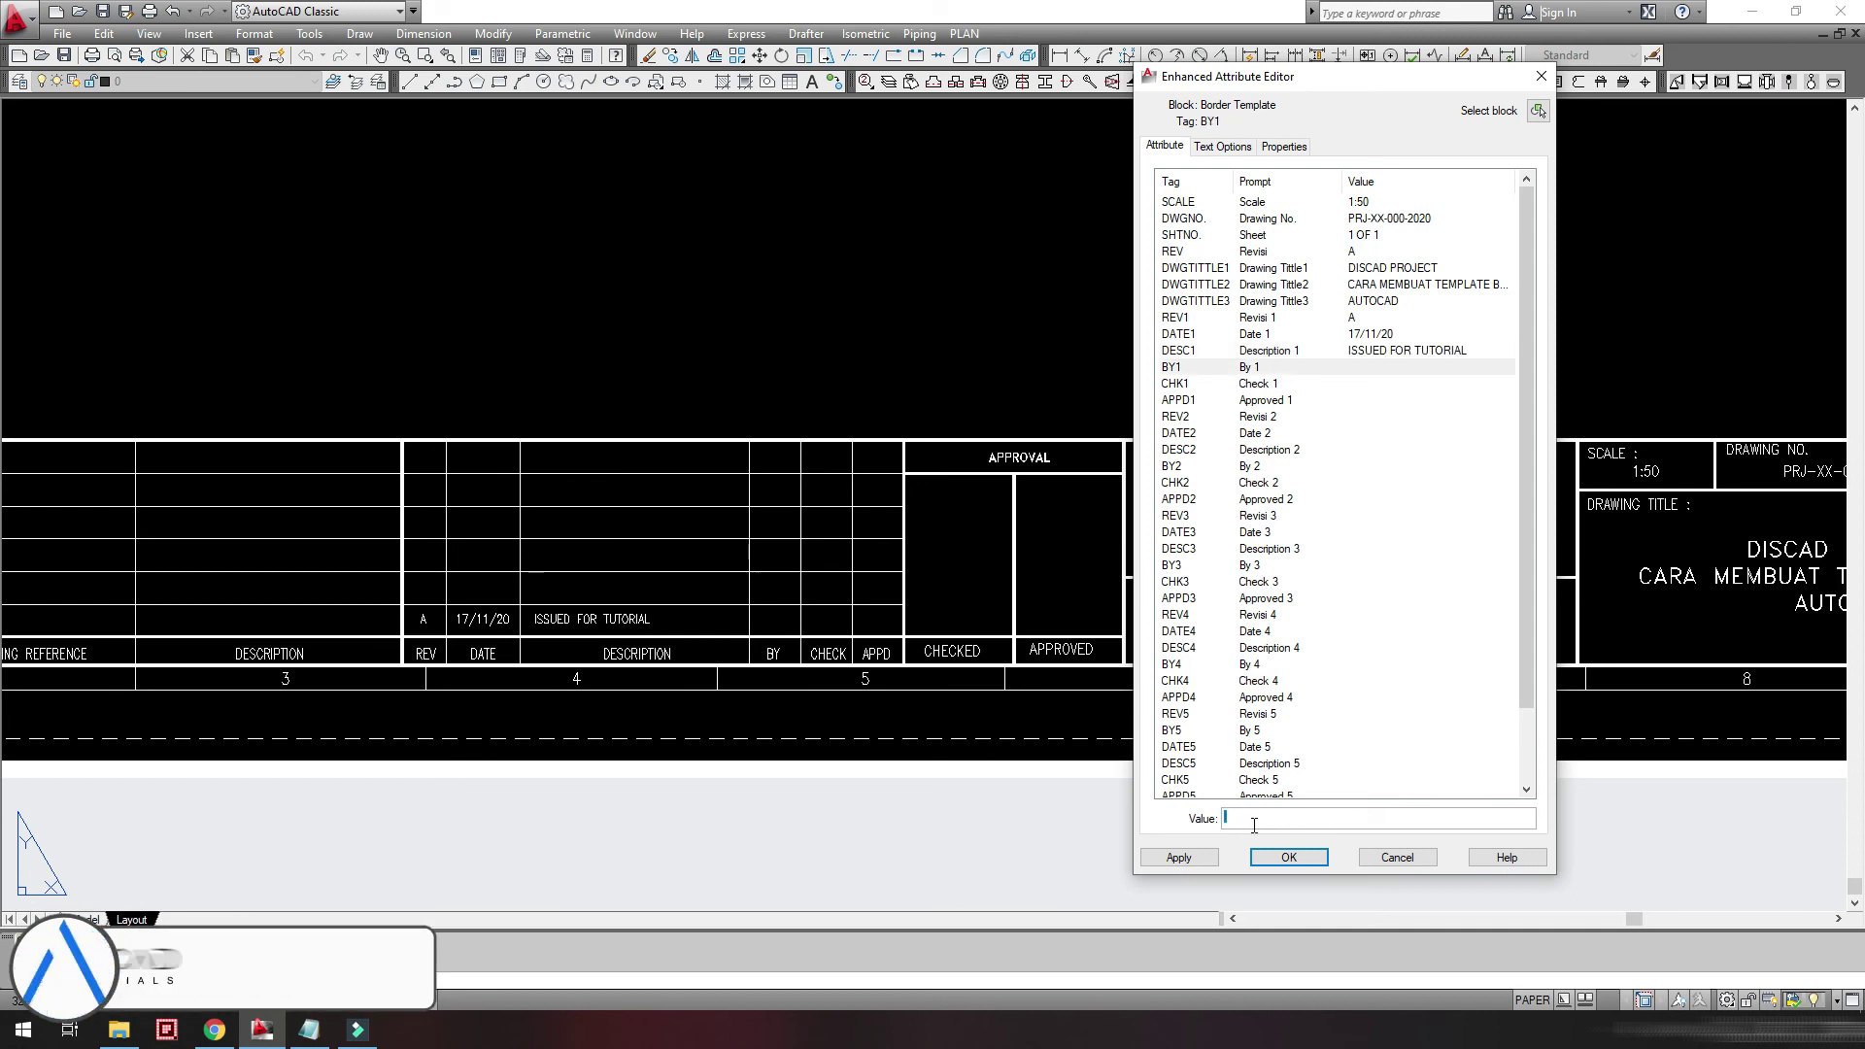
pyautogui.write('DSC')
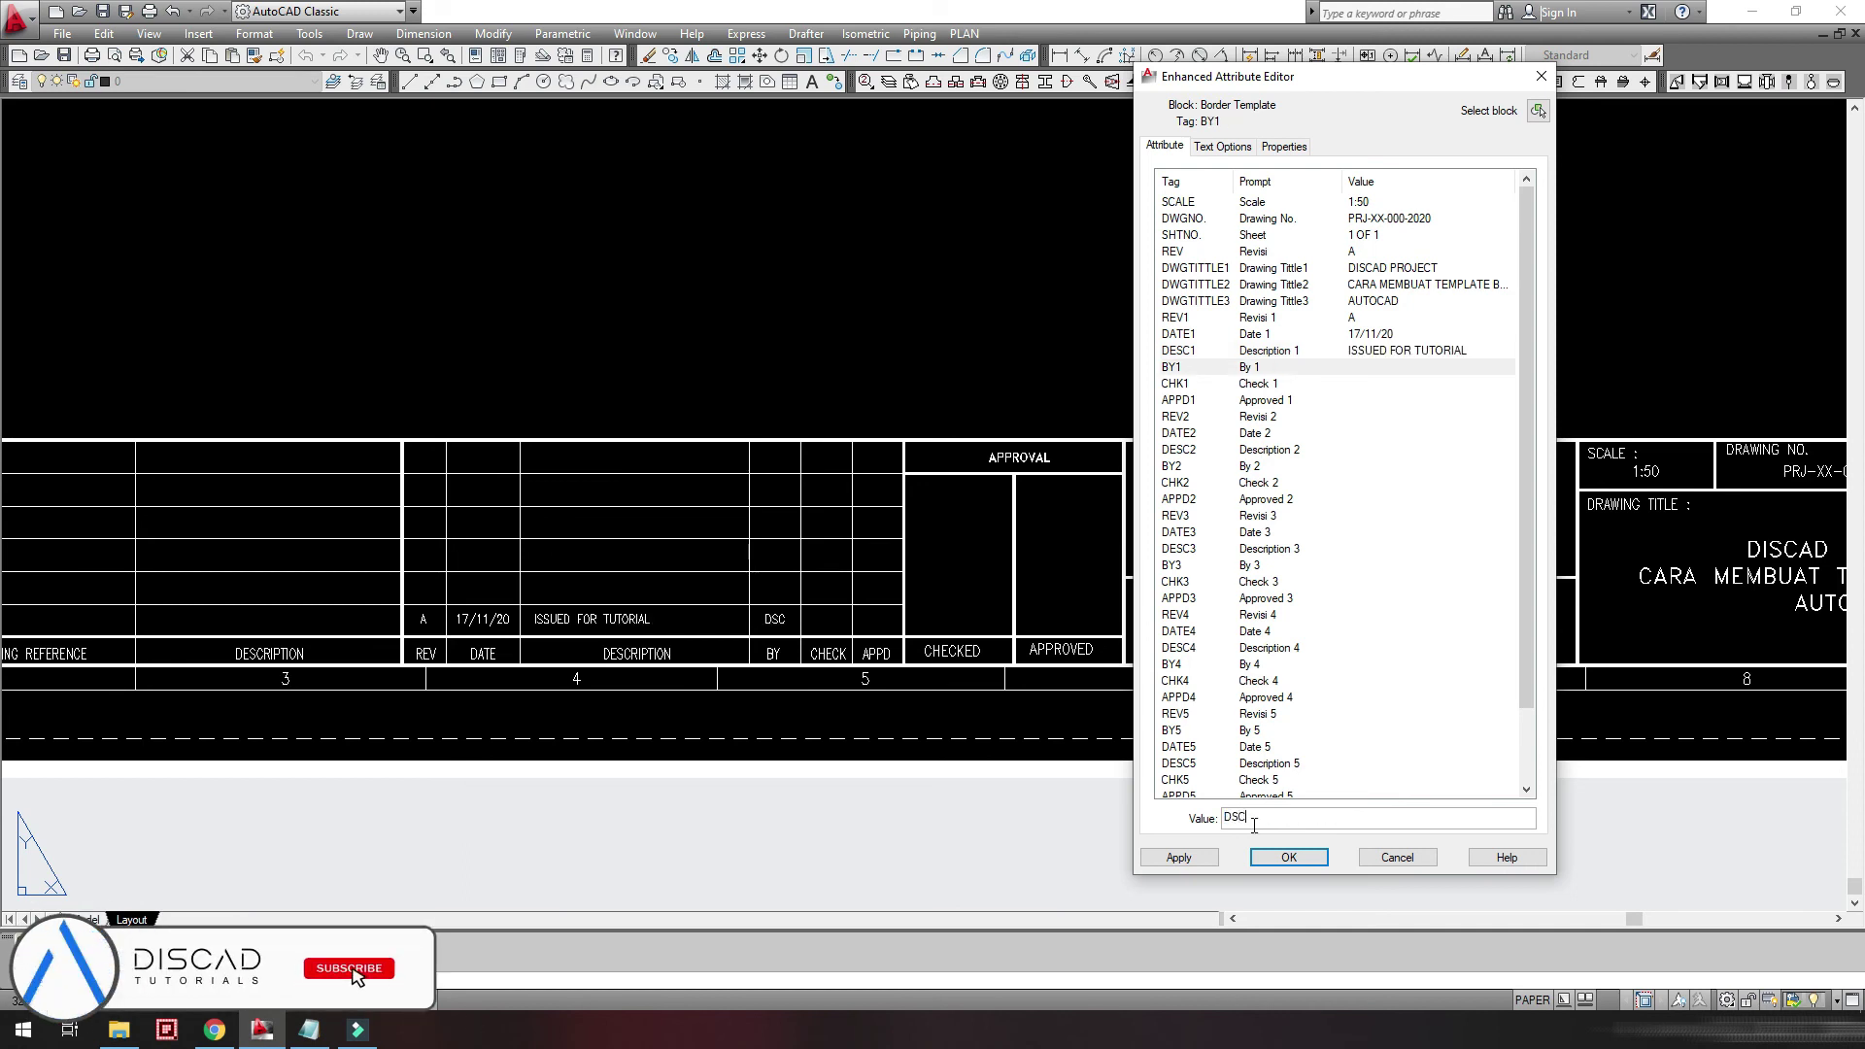
pyautogui.press('Return')
pyautogui.write('XX')
pyautogui.press('Return')
pyautogui.write('XX')
pyautogui.press('Return')
pyautogui.write('-')
pyautogui.press('Return')
pyautogui.click(1288, 857)
# - Replace NO REFERENCE with drawing reference PRJ-XXX-XX-000-2020 described TEST
pyautogui.moveTo(1125, 462); pyautogui.dragTo(1480, 439, button='middle')
pyautogui.doubleClick(1480, 440)
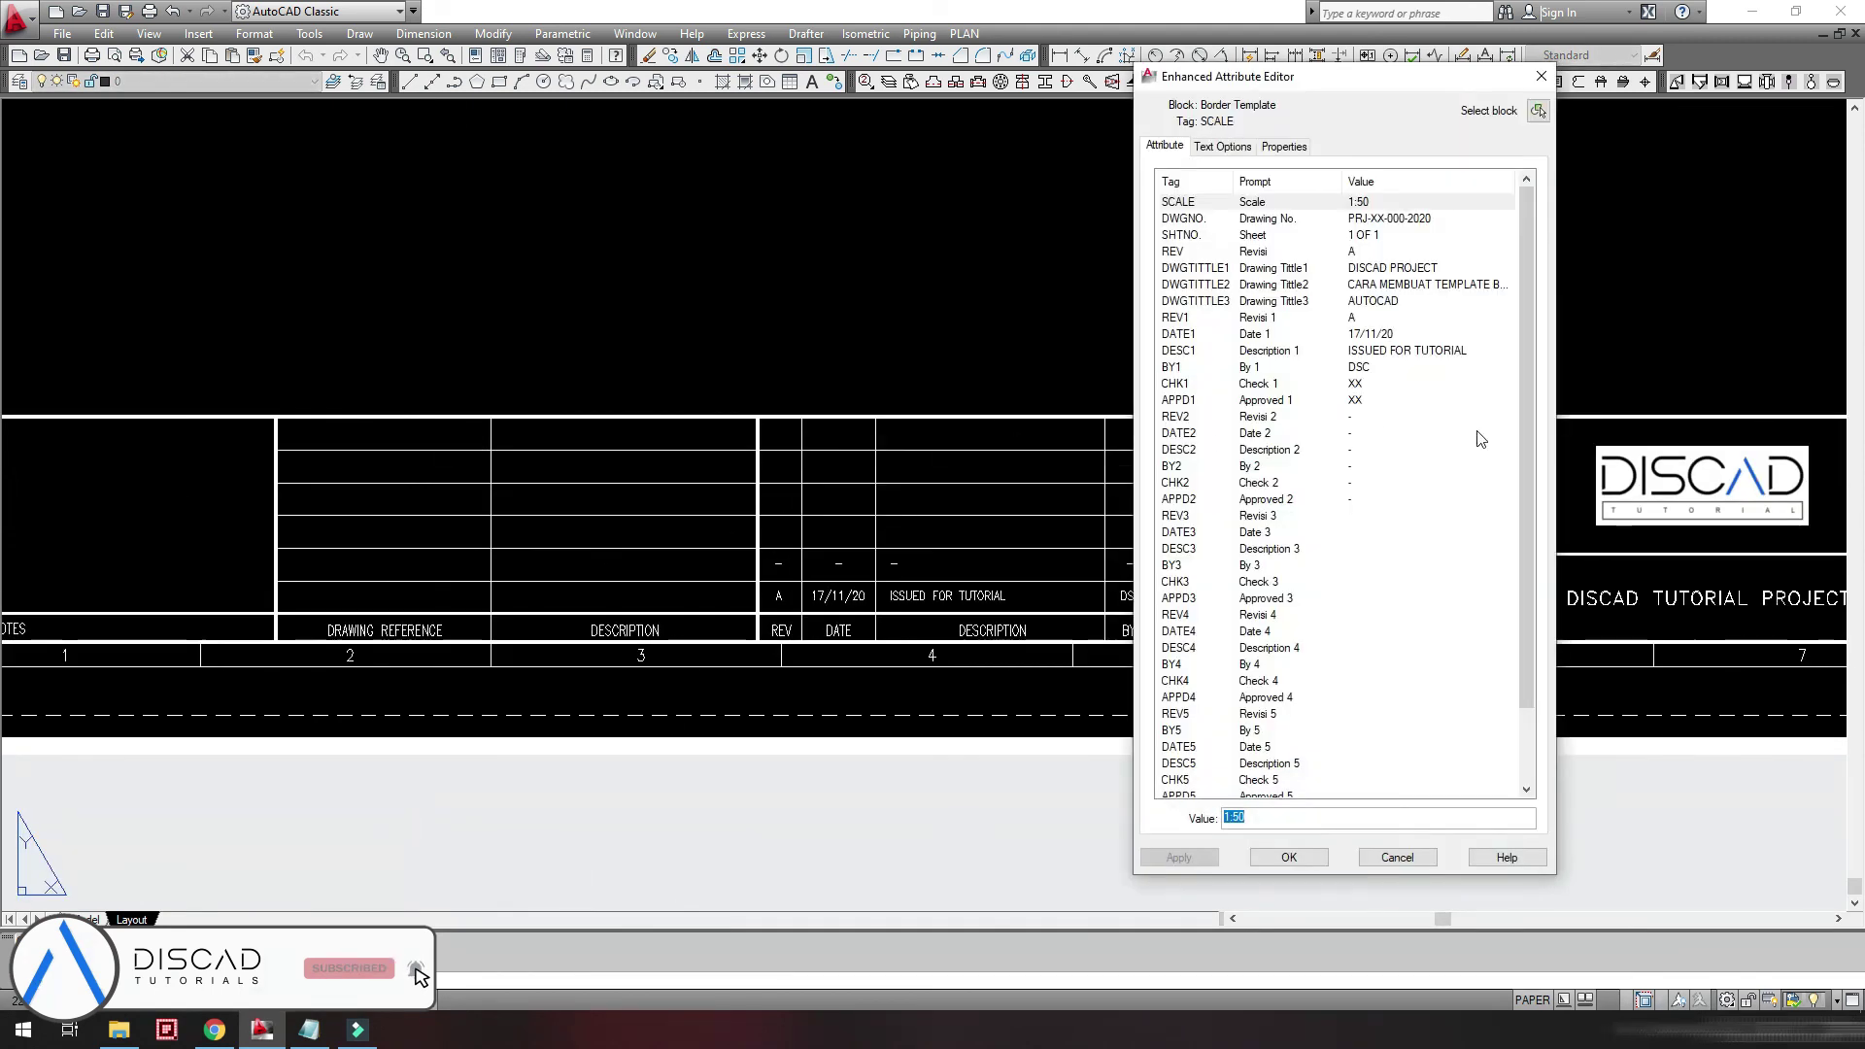
pyautogui.scroll(-2, 1438, 486)
pyautogui.click(1190, 730)
pyautogui.write('NO REFERENCE')
pyautogui.hotkey('ctrl', 'a')
pyautogui.write('000-')
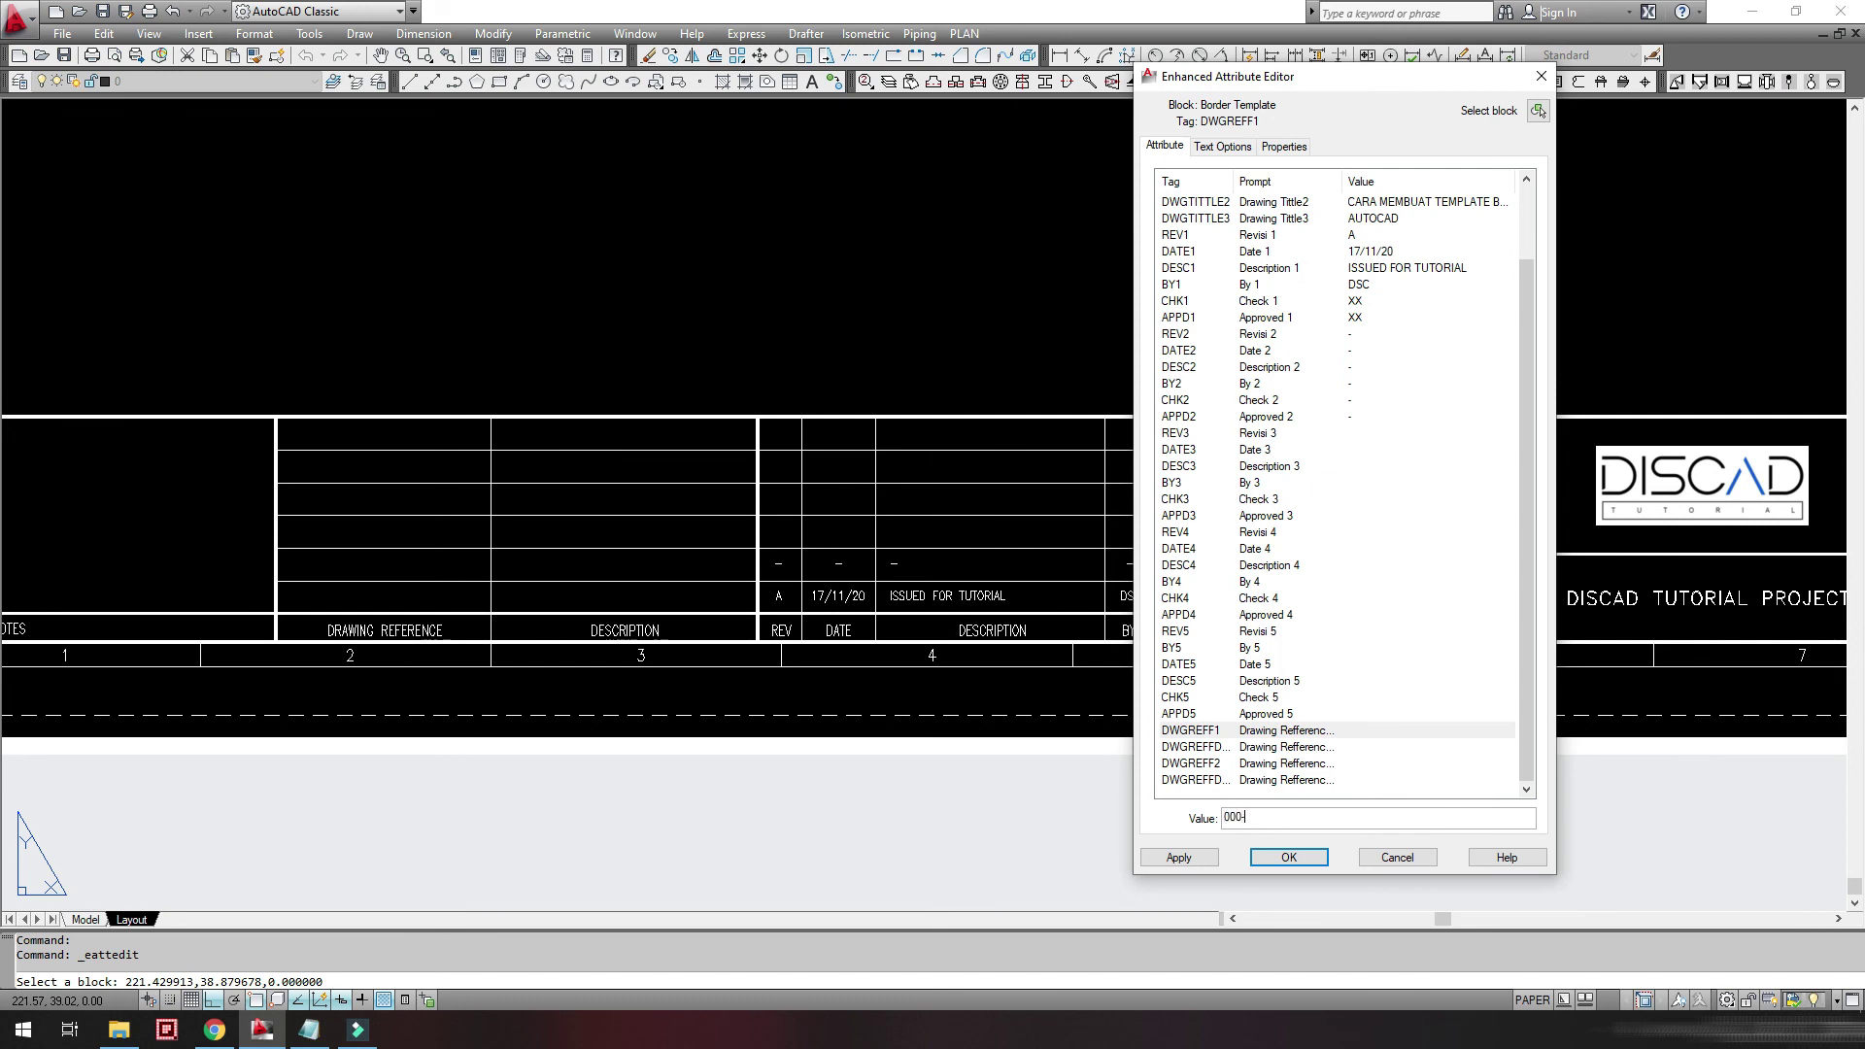
pyautogui.write('XX-000-2')
pyautogui.press('Return')
pyautogui.write('TEST')
pyautogui.click(1288, 857)
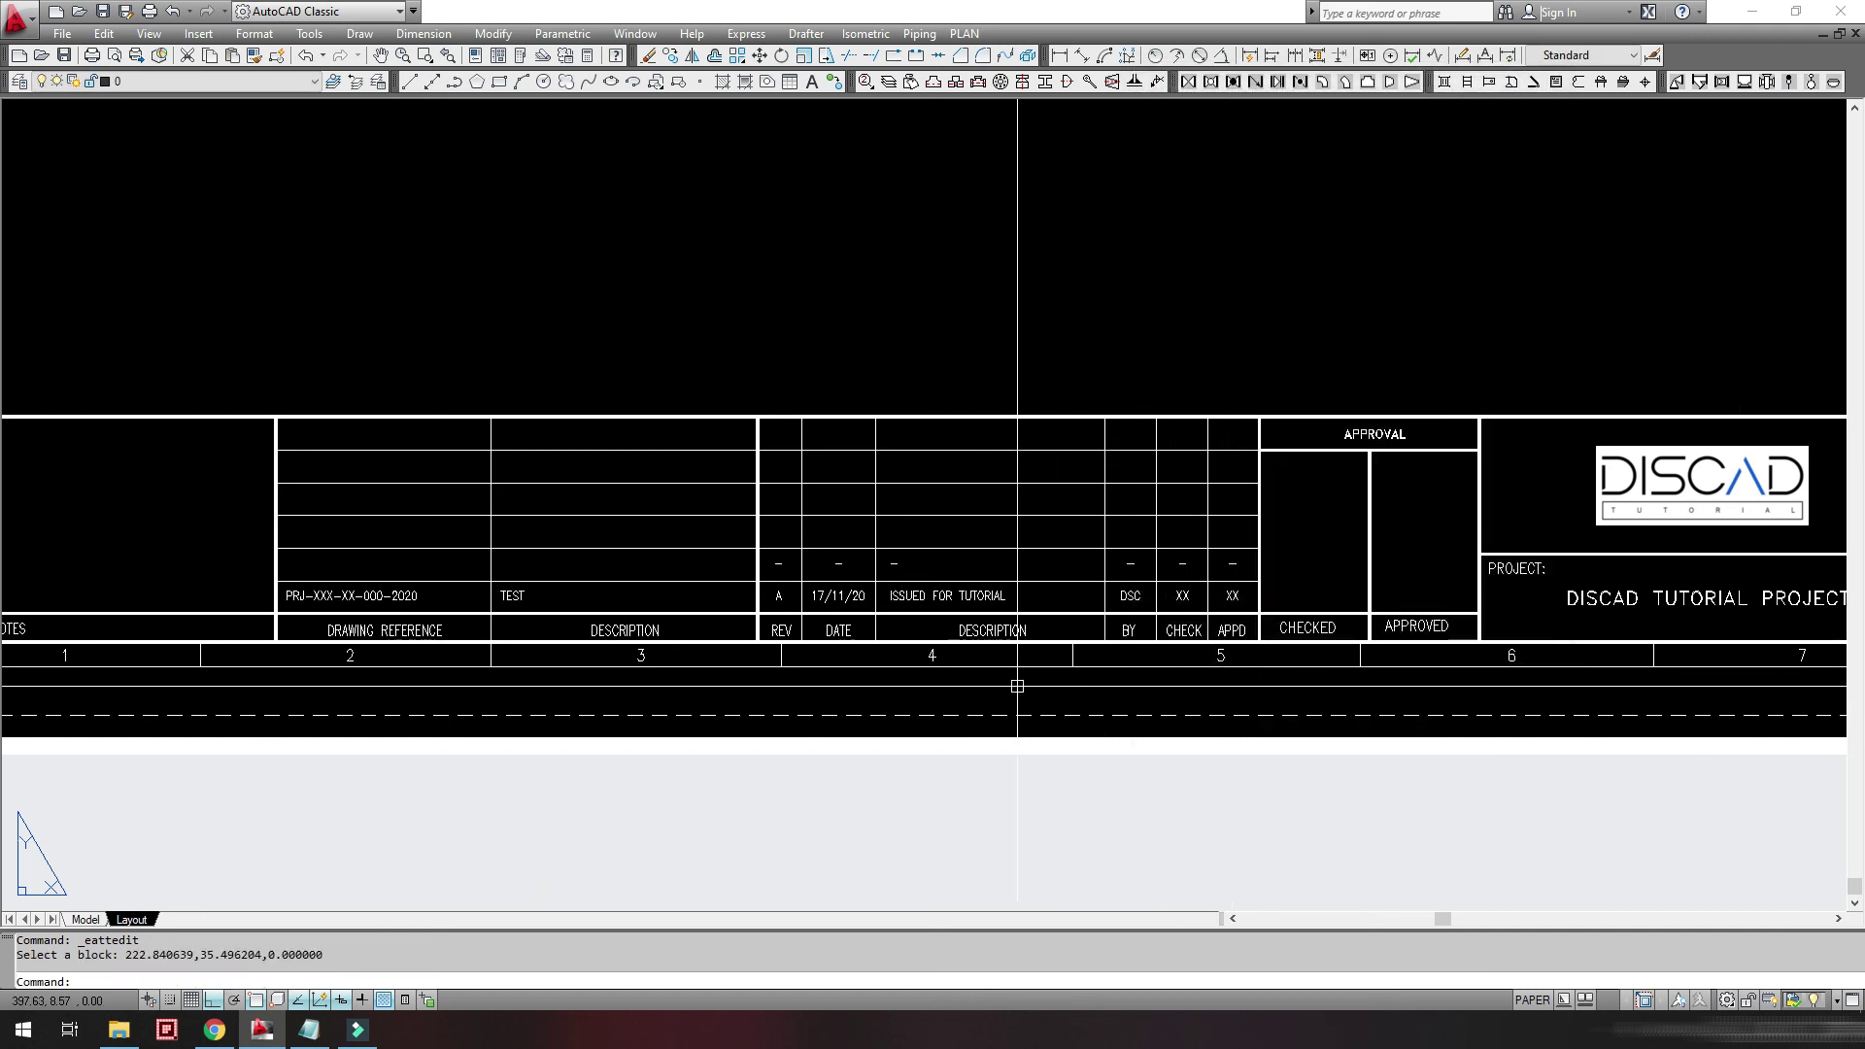
# - Zoom out to the whole sheet and save the drawing
pyautogui.scroll(-6, 1020, 680)
pyautogui.scroll(3, 1082, 549)
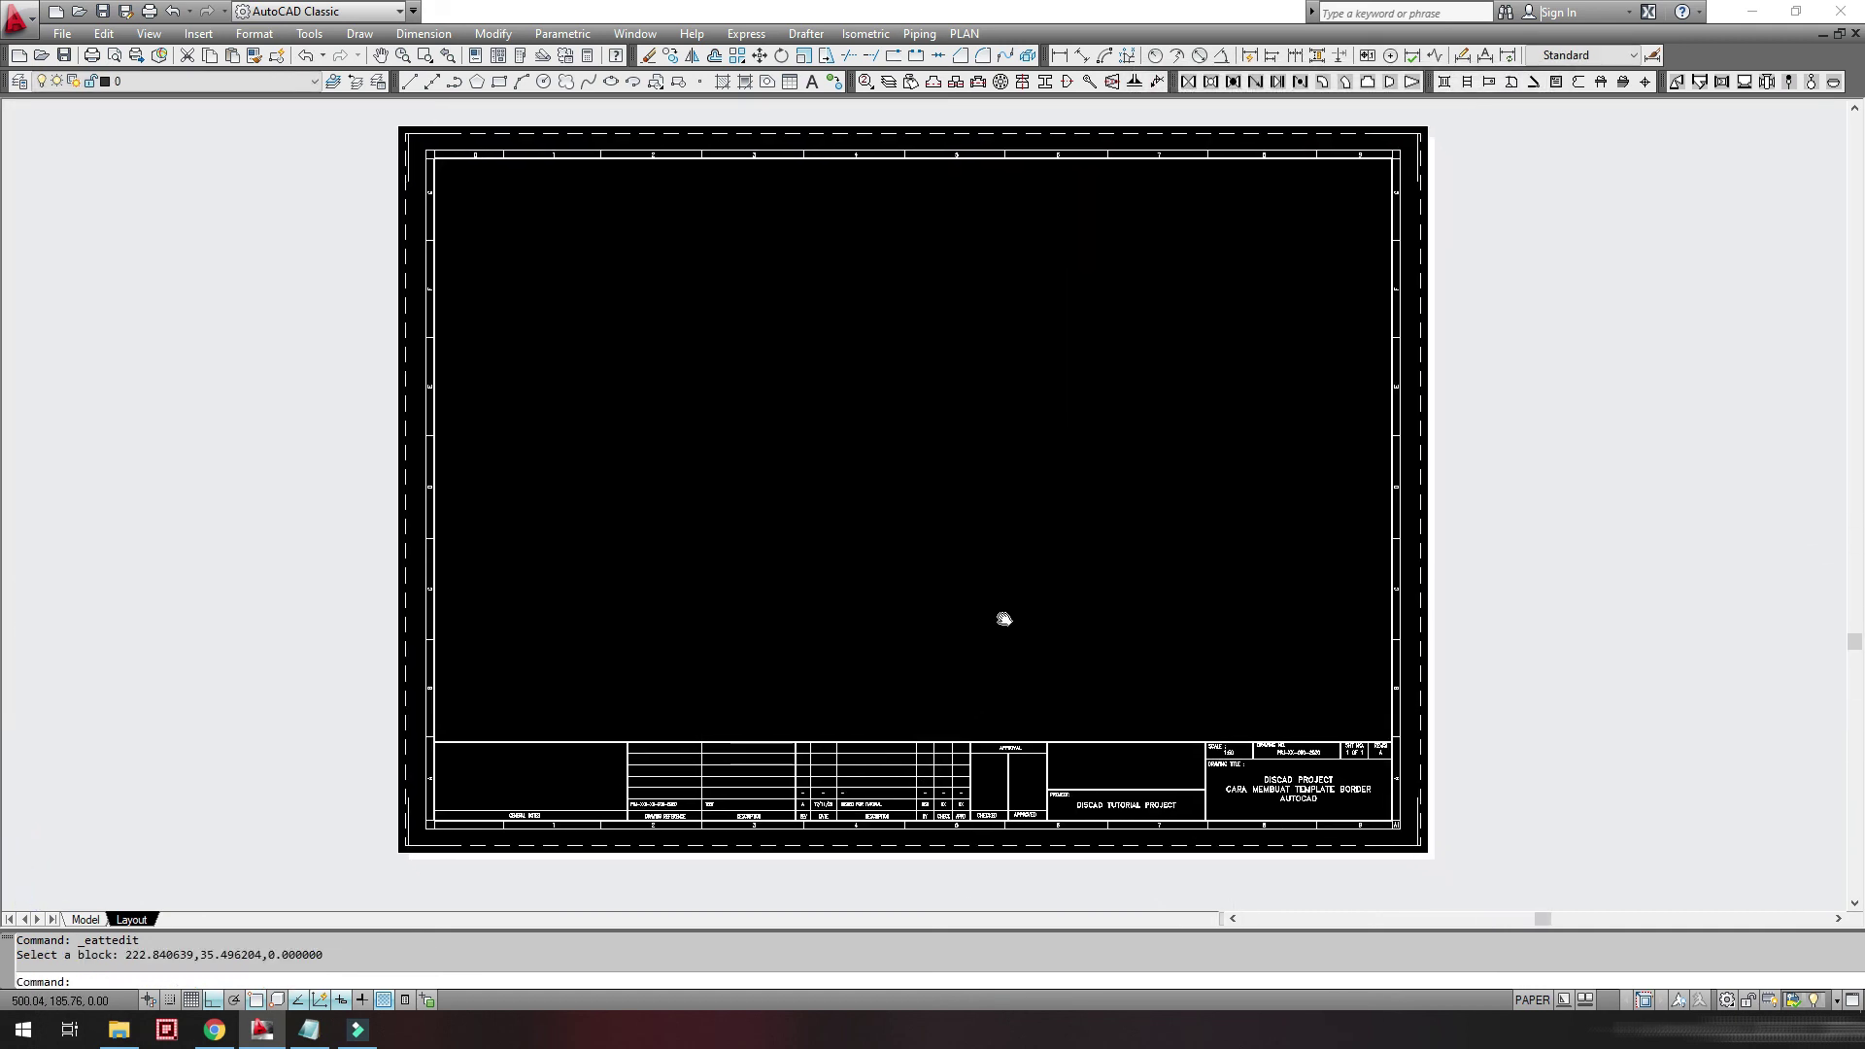
pyautogui.scroll(3, 1057, 658)
pyautogui.scroll(2, 1143, 814)
pyautogui.moveTo(1232, 786); pyautogui.dragTo(1166, 767, button='middle')
pyautogui.middleClick(1180, 773)
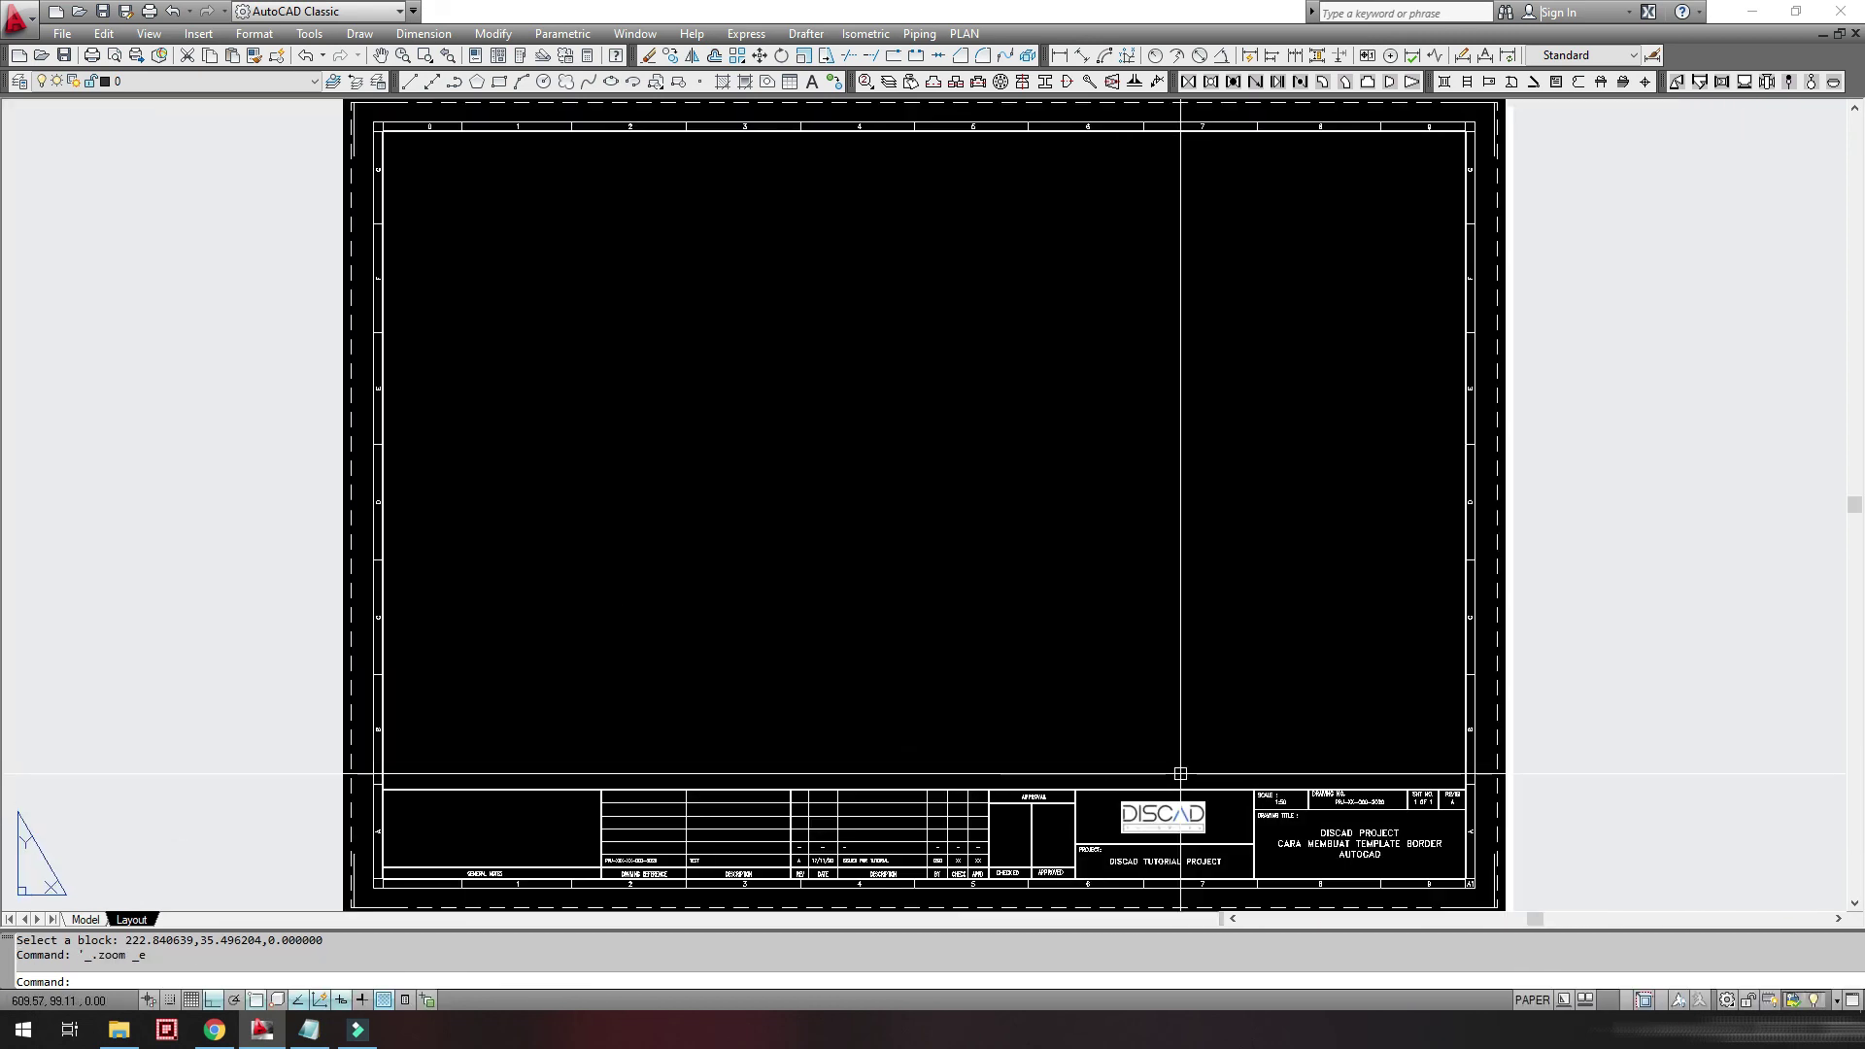
pyautogui.hotkey('ctrl', 's')
# - Set up Save As with file type AutoCAD Drawing Template (*.dwt)
pyautogui.click(126, 10)
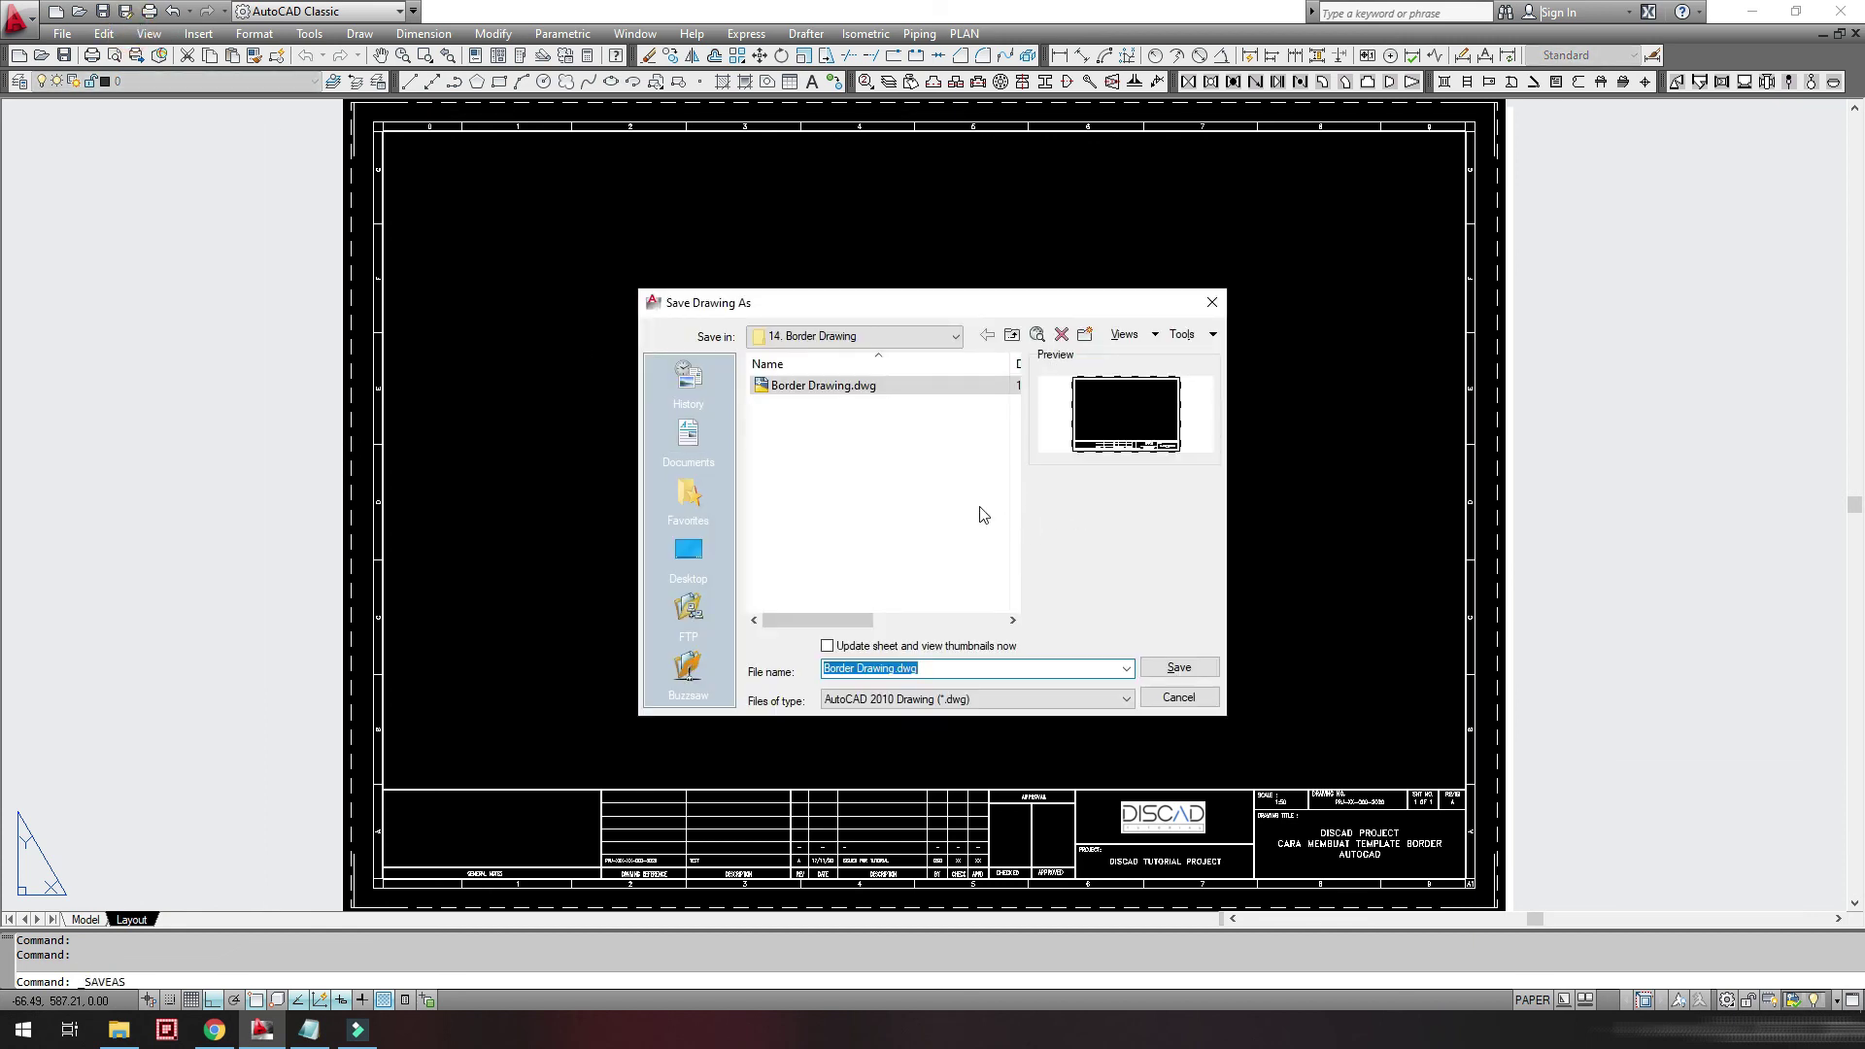
pyautogui.click(1047, 702)
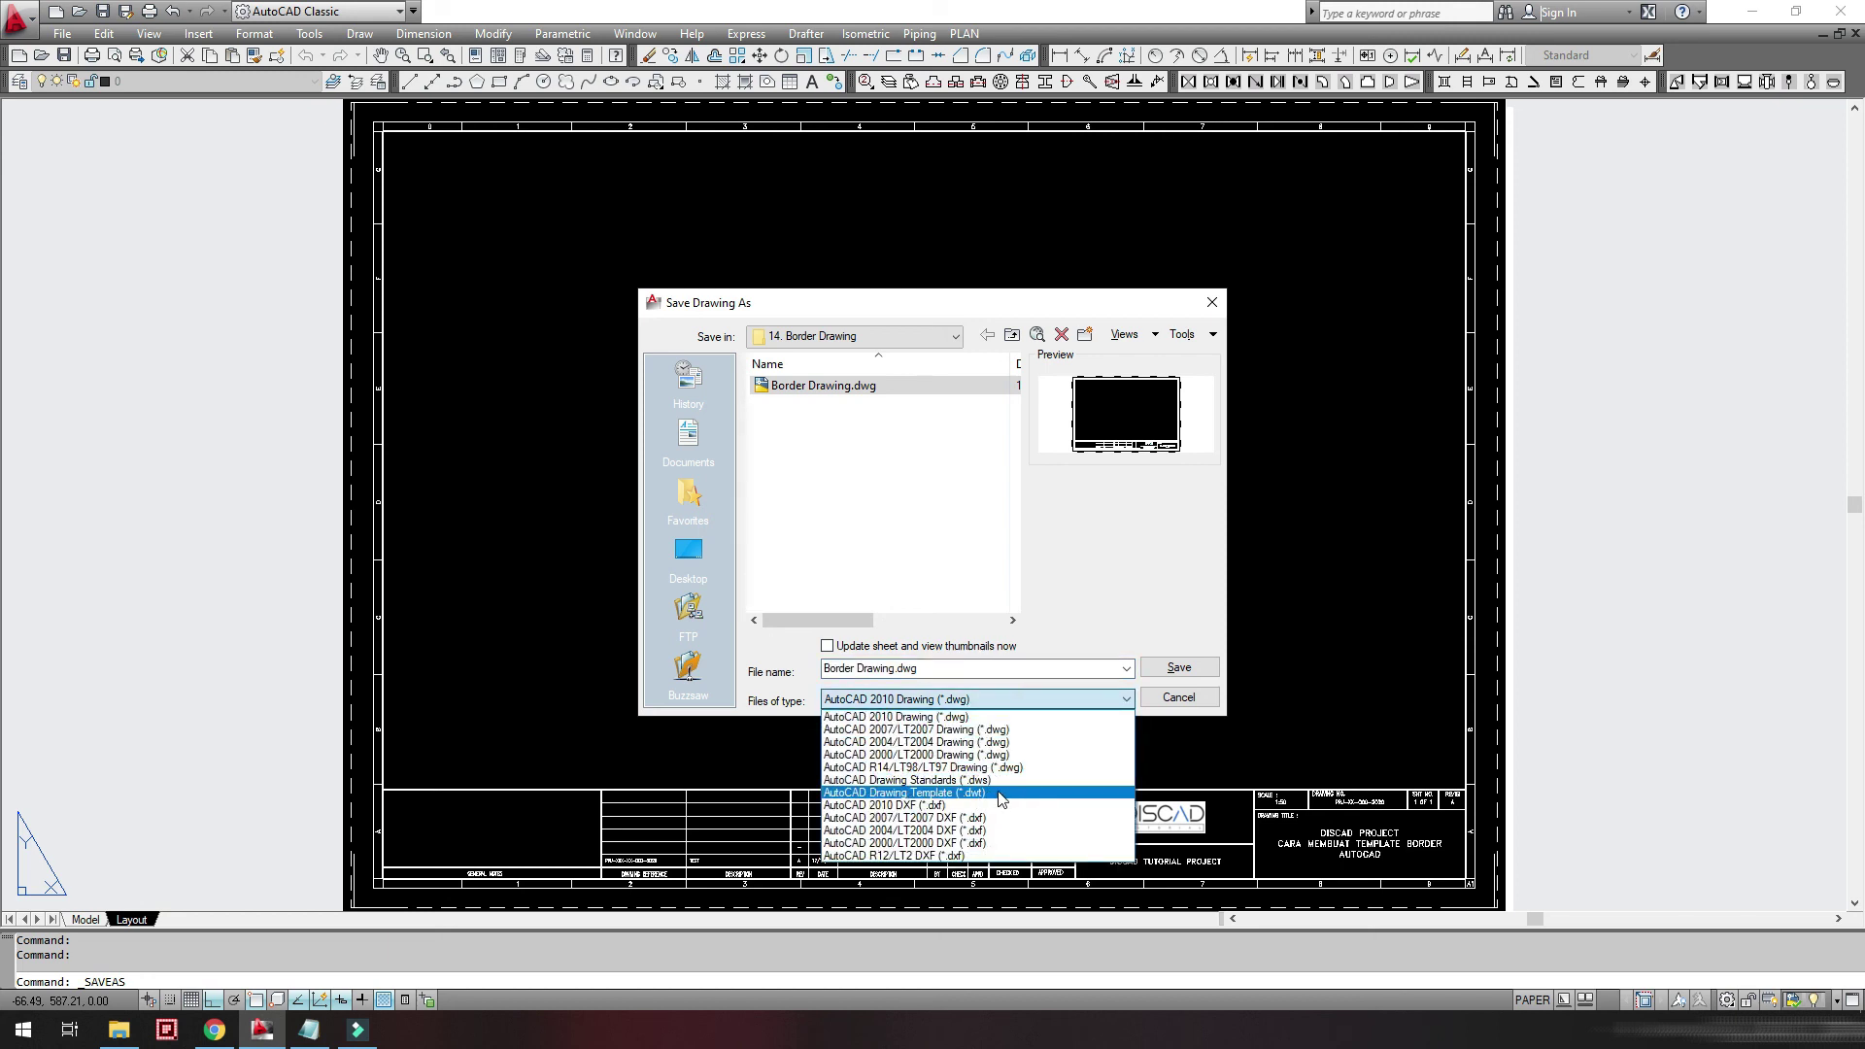
pyautogui.click(999, 791)
pyautogui.press('BackSpace')
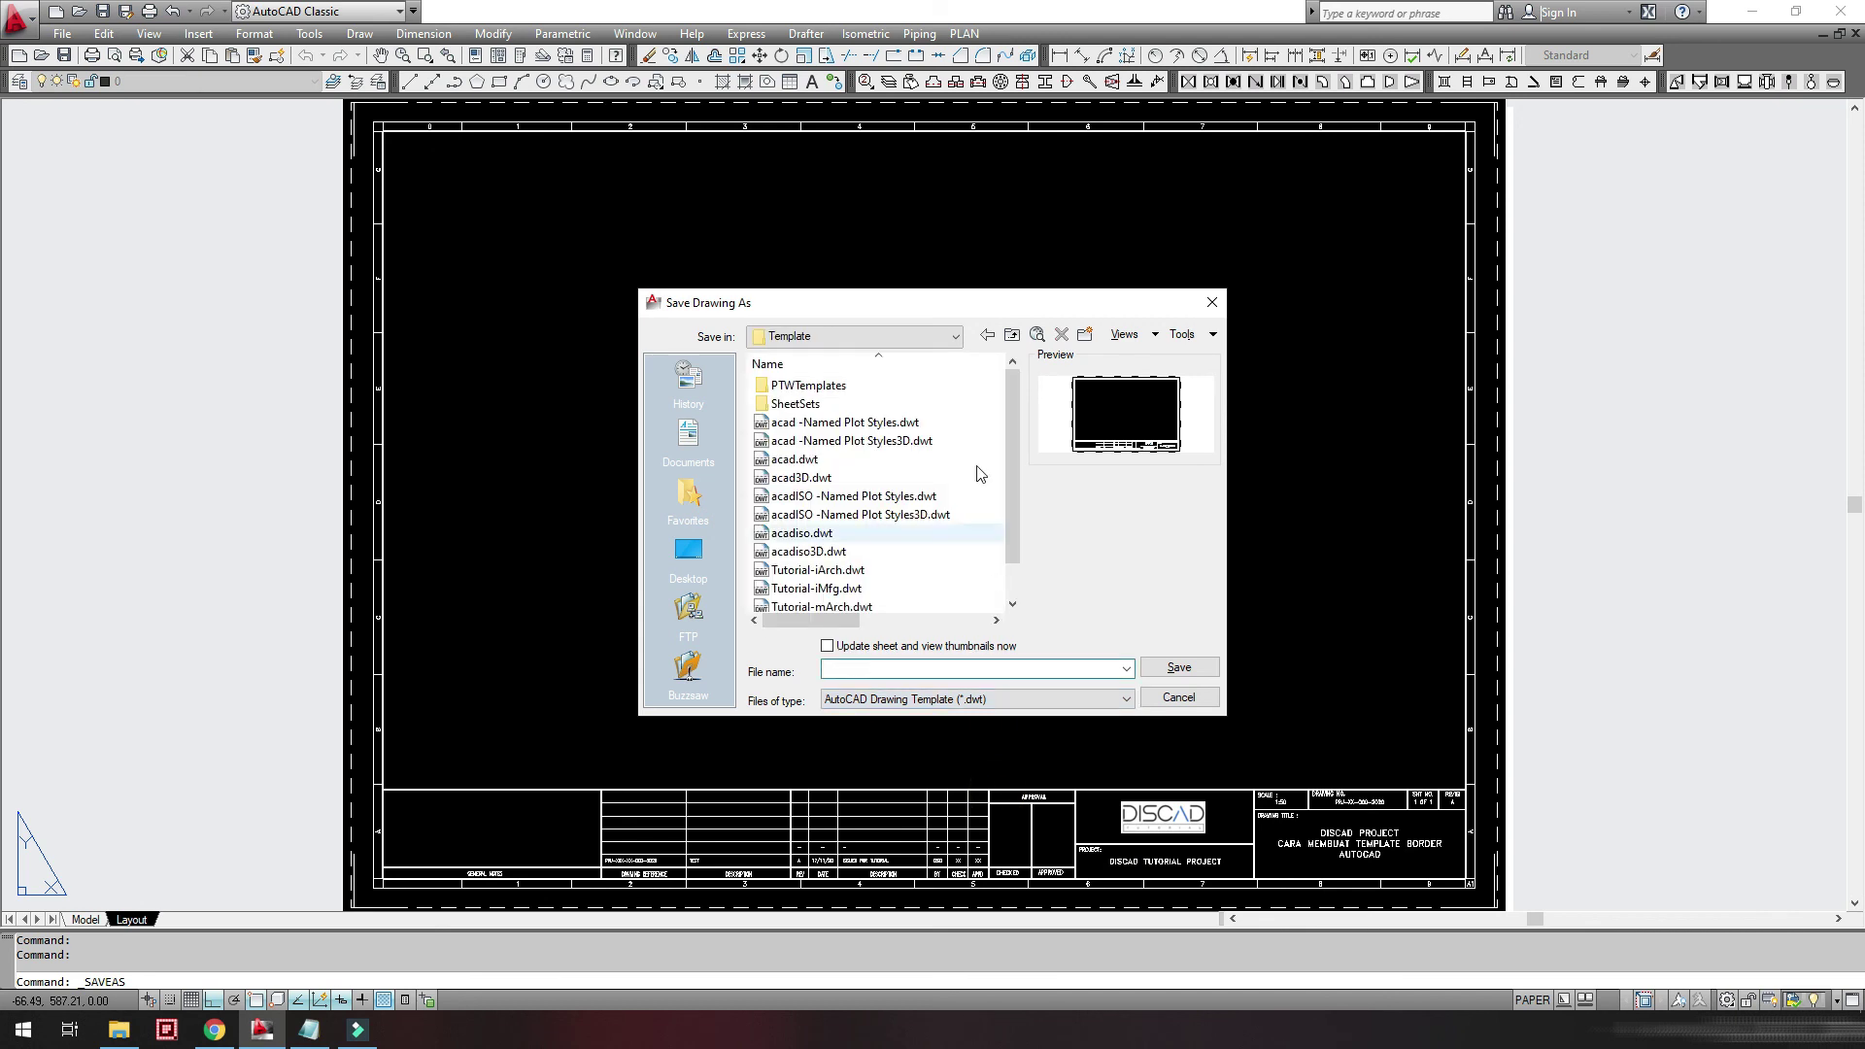